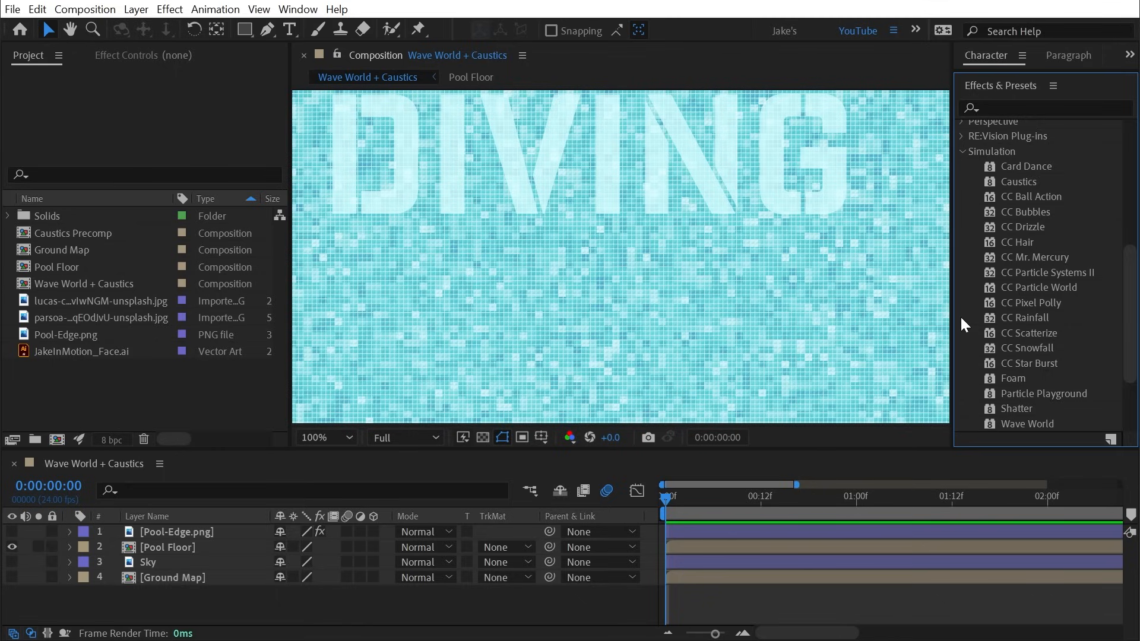
Review the Simulation effects and the layers inside the Pool Floor precomp, and return to the Wave World + Caustics composition.
scroll(1031, 138, "down", 1)
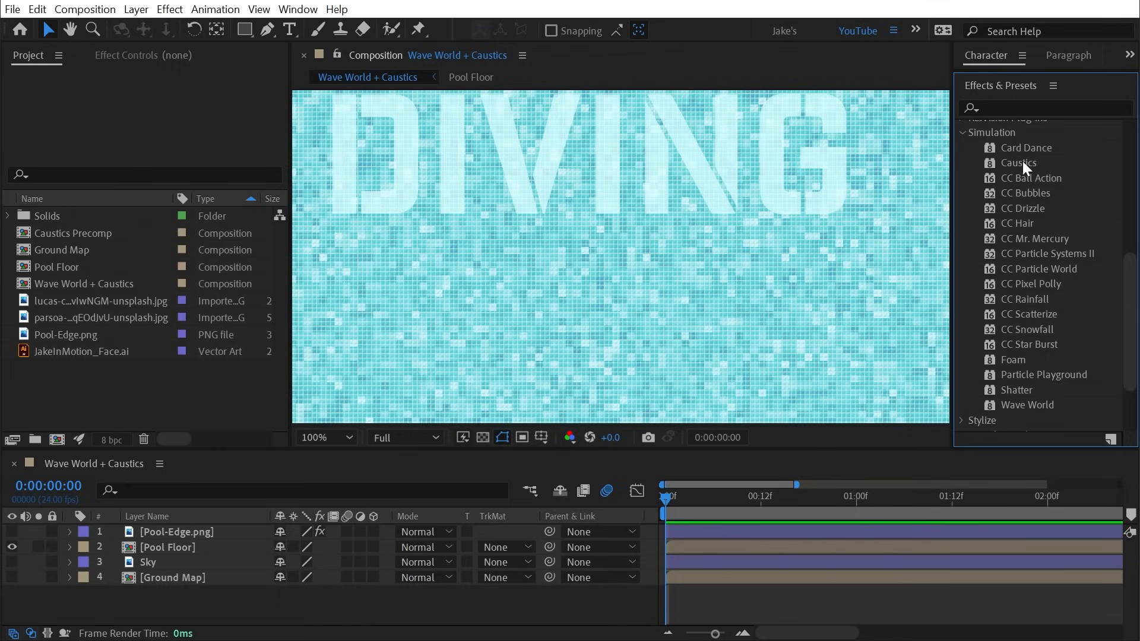
scroll(660, 294, "down", 2)
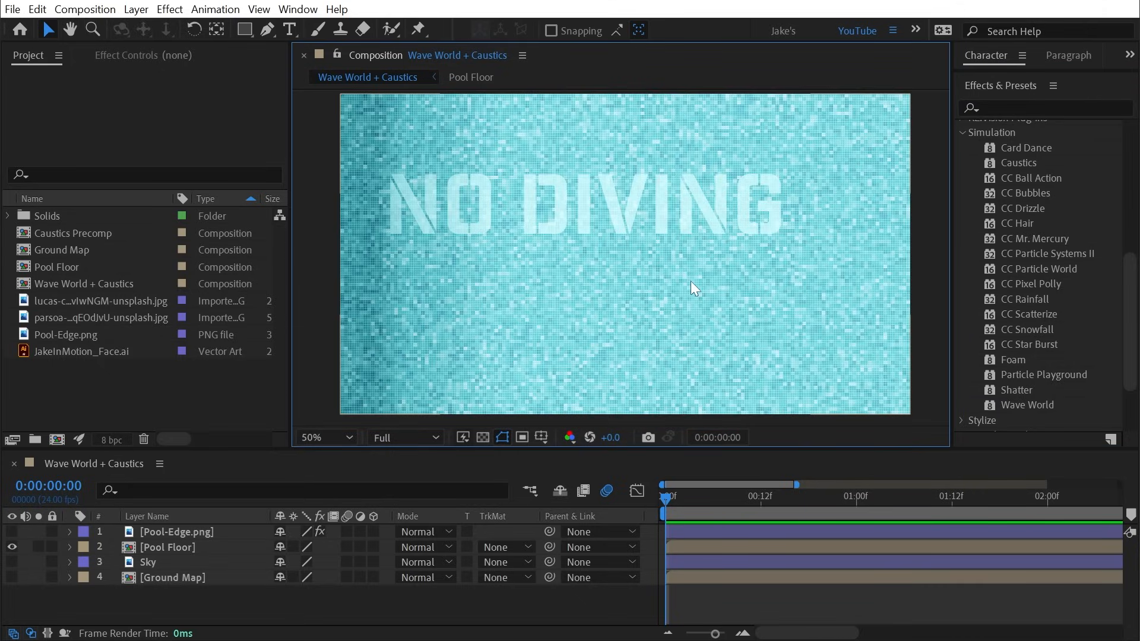
double_click(172, 546)
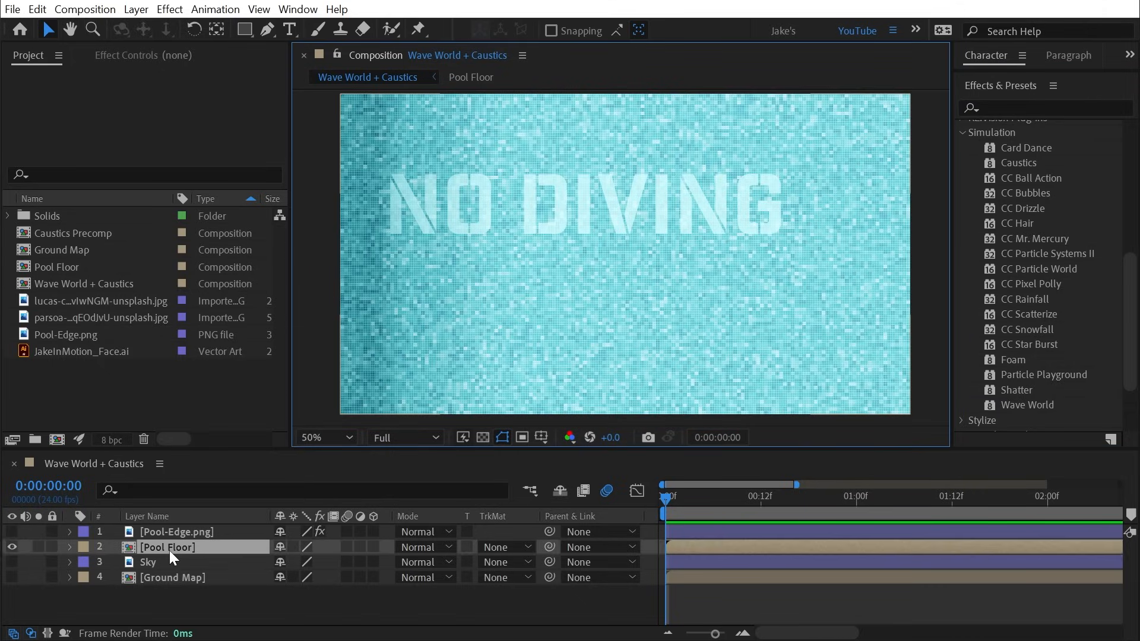
scroll(194, 599, "down", 2)
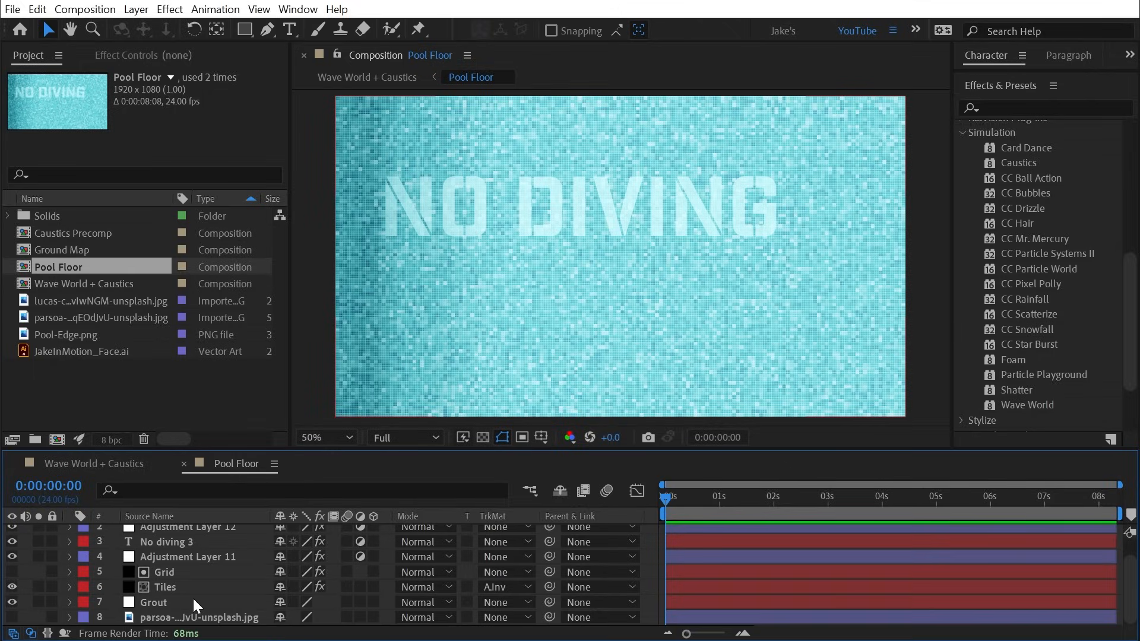
scroll(196, 597, "up", 2)
left_click(183, 463)
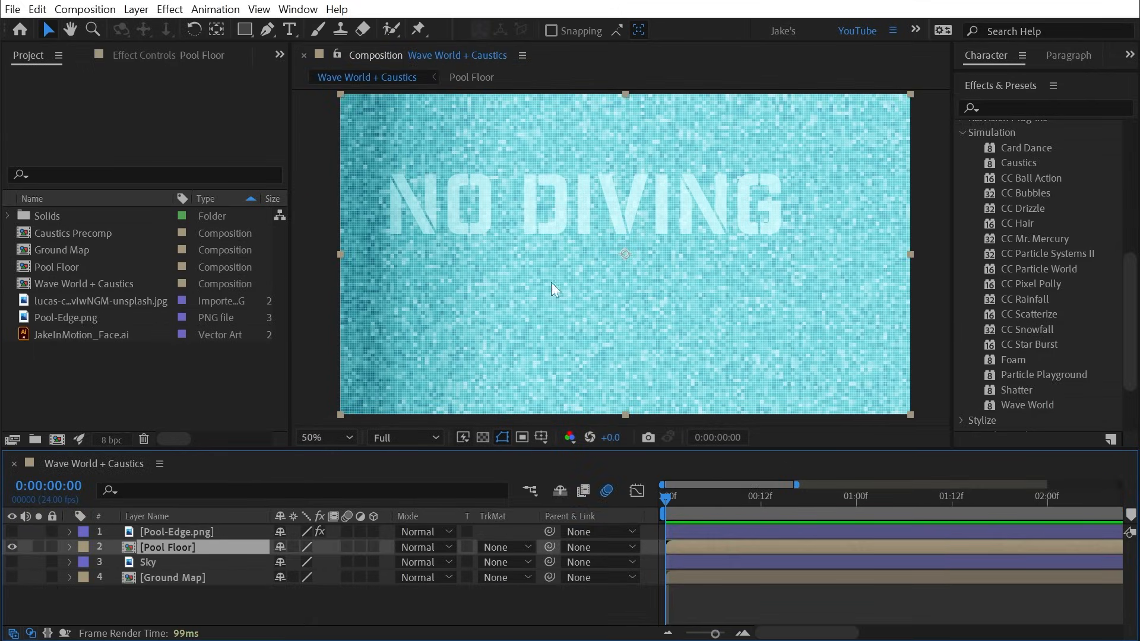
Check the Pool Floor, Sky and Ground Map layers one at a time, and leave all layers hidden.
left_click(11, 546)
left_click(12, 546)
left_click(12, 547)
left_click(12, 561)
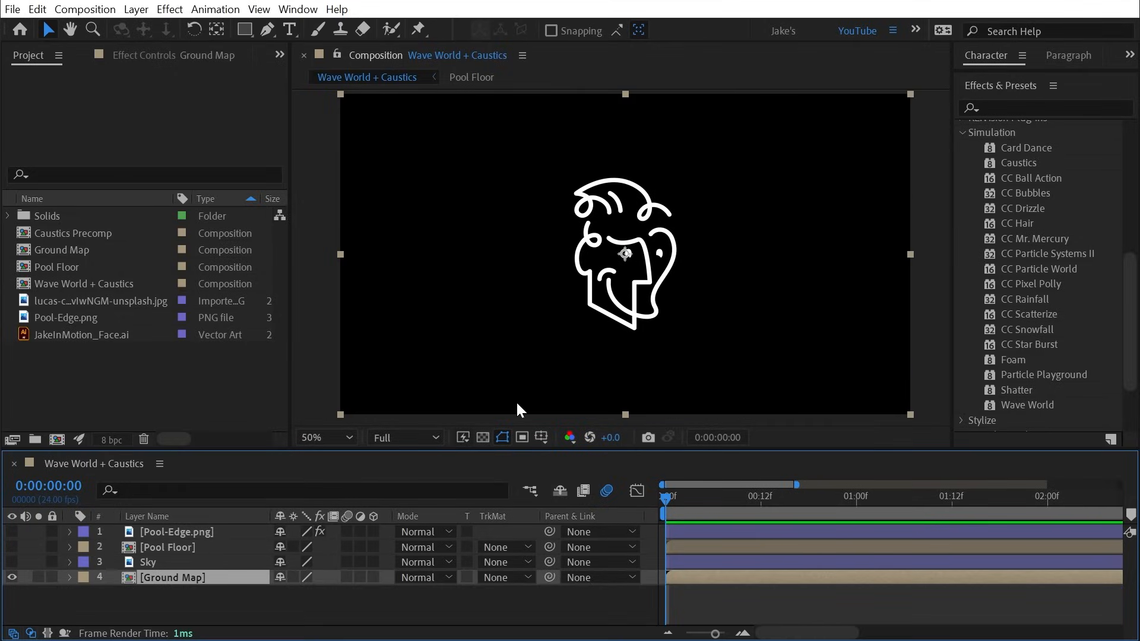
left_click(12, 577)
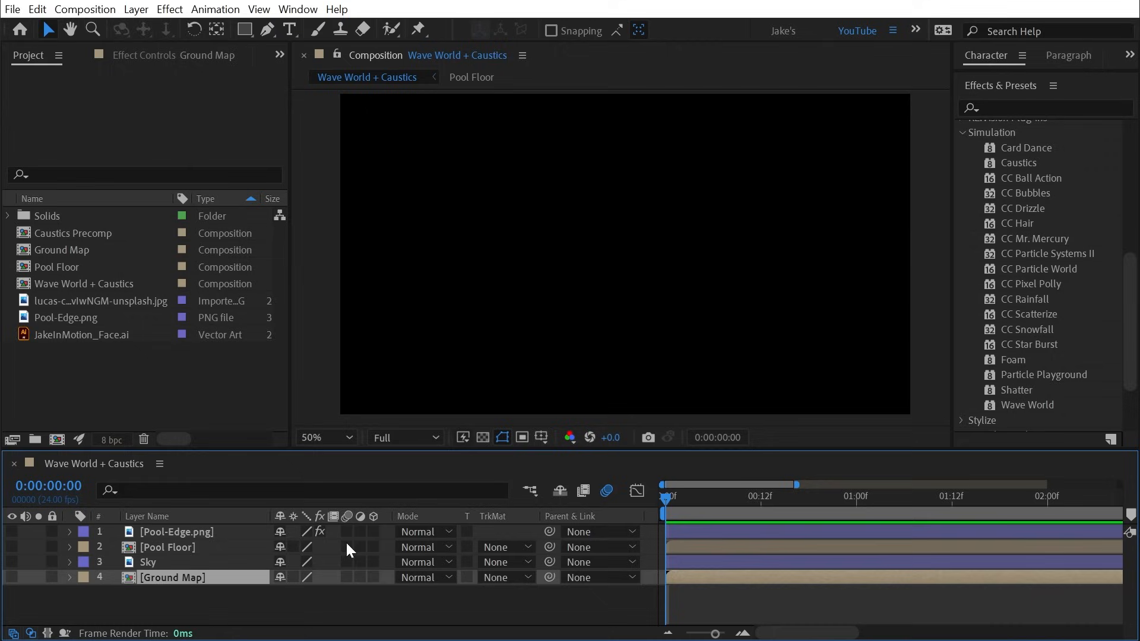
Create a 1920 x 1080 px black solid with no other layer selected and name the layer Wave World.
left_click(329, 605)
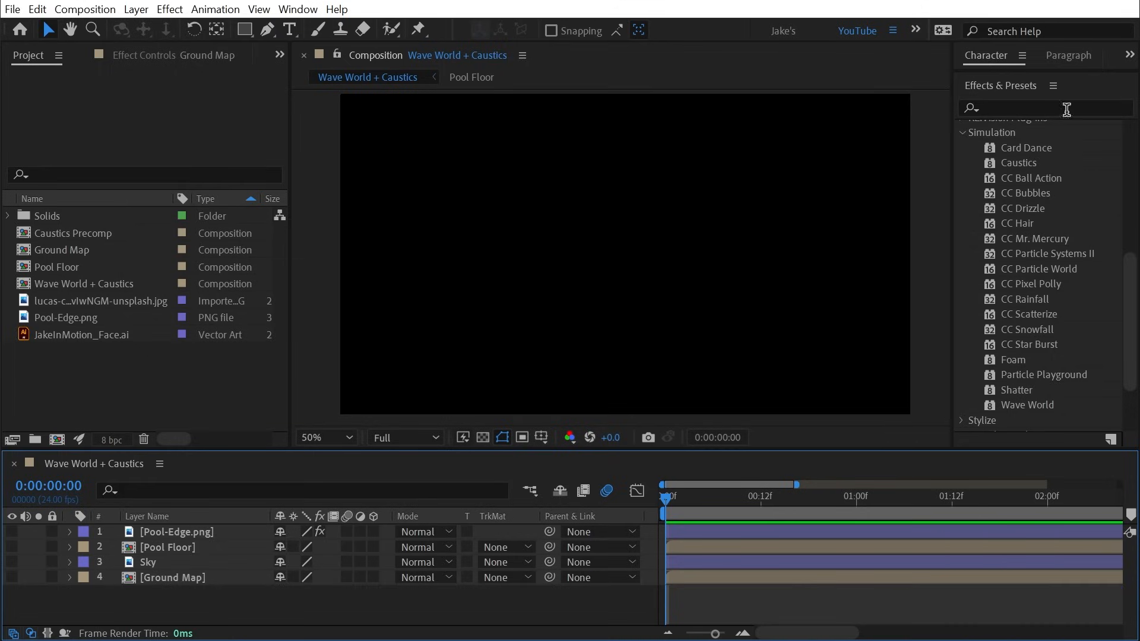
left_click(136, 9)
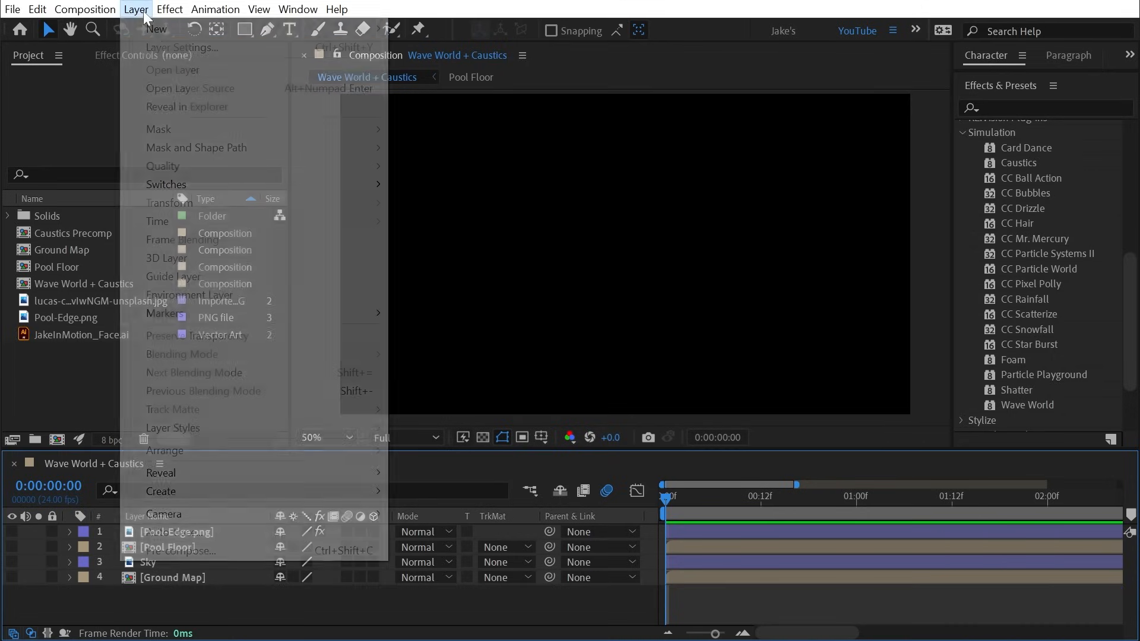
mouse_move(332, 28)
left_click(474, 53)
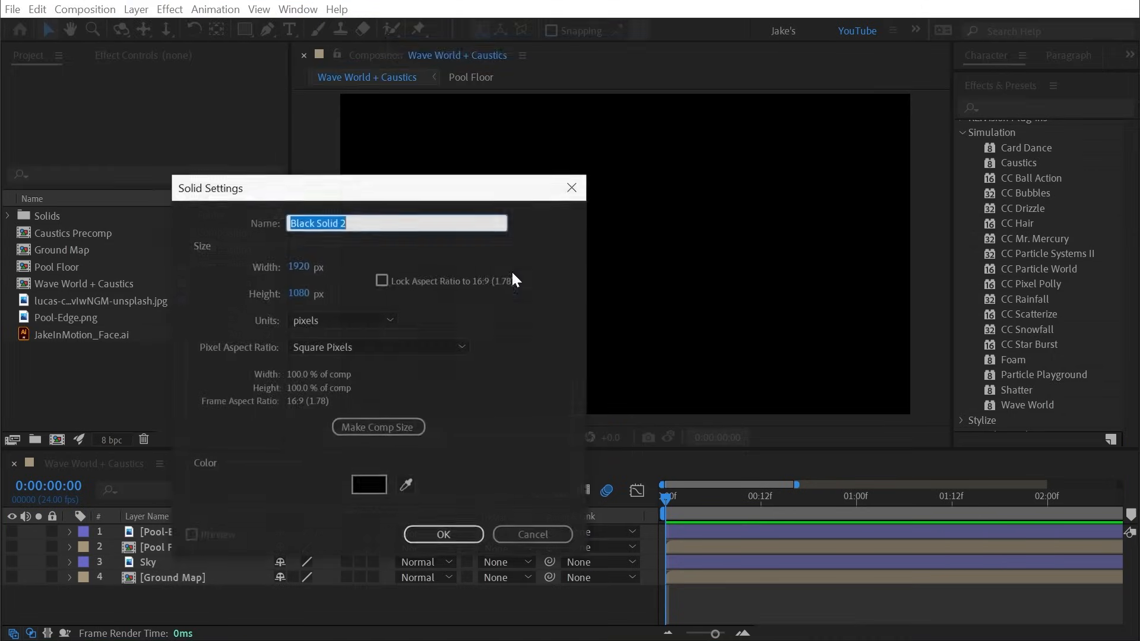
left_click(440, 534)
key("Return")
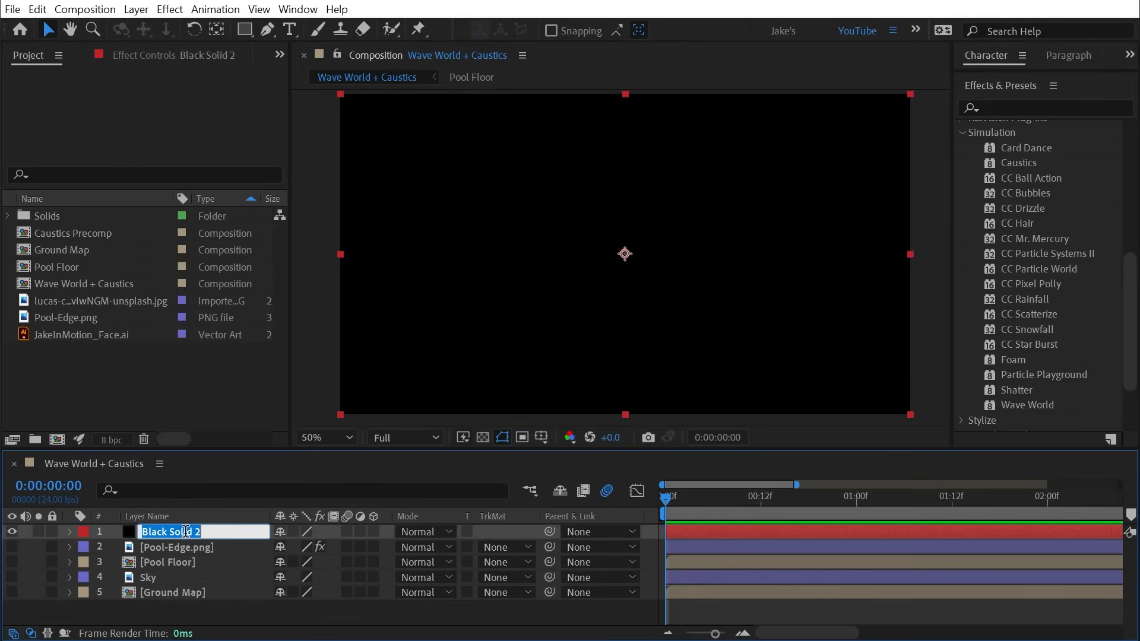
type("Wave World")
key("Return")
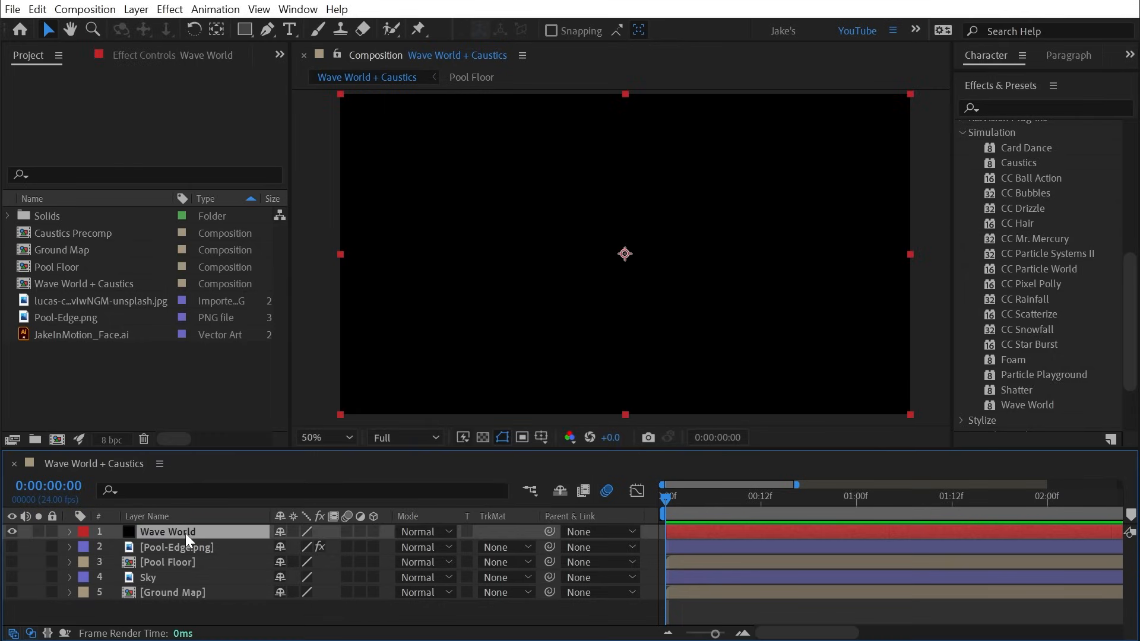
Duplicate the Wave World layer and rename the copy Caustics.
key("ctrl+d")
key("Return")
type("Caus")
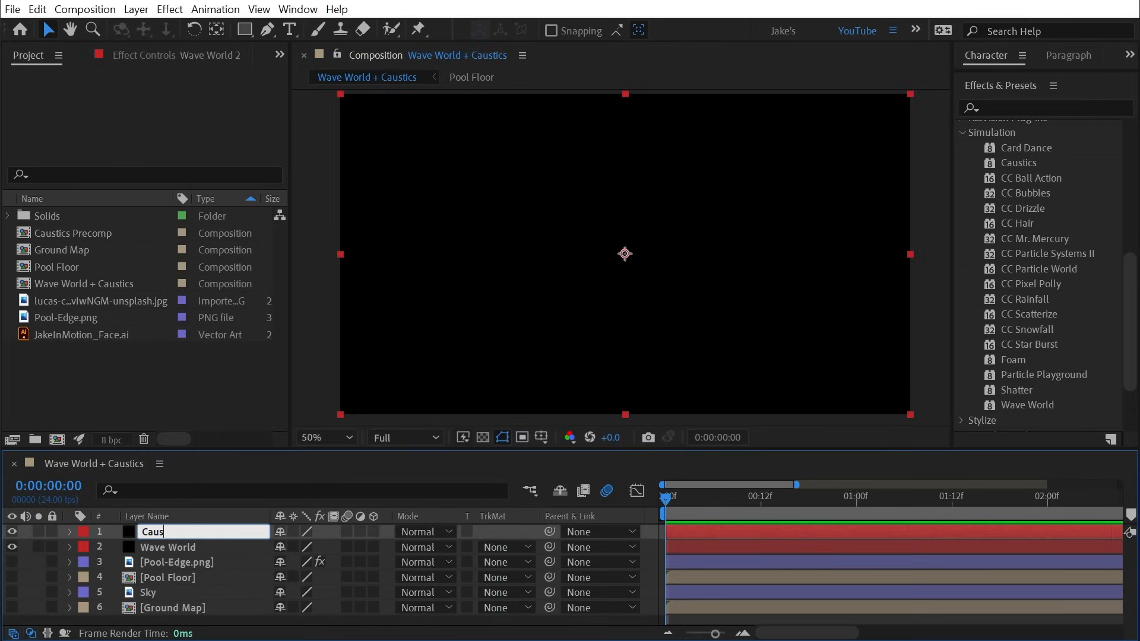
type("tics")
key("BackSpace")
type("cs")
key("Return")
Apply the Wave World effect to the soloed Wave World layer and play back its wireframe ripple.
left_click(216, 550)
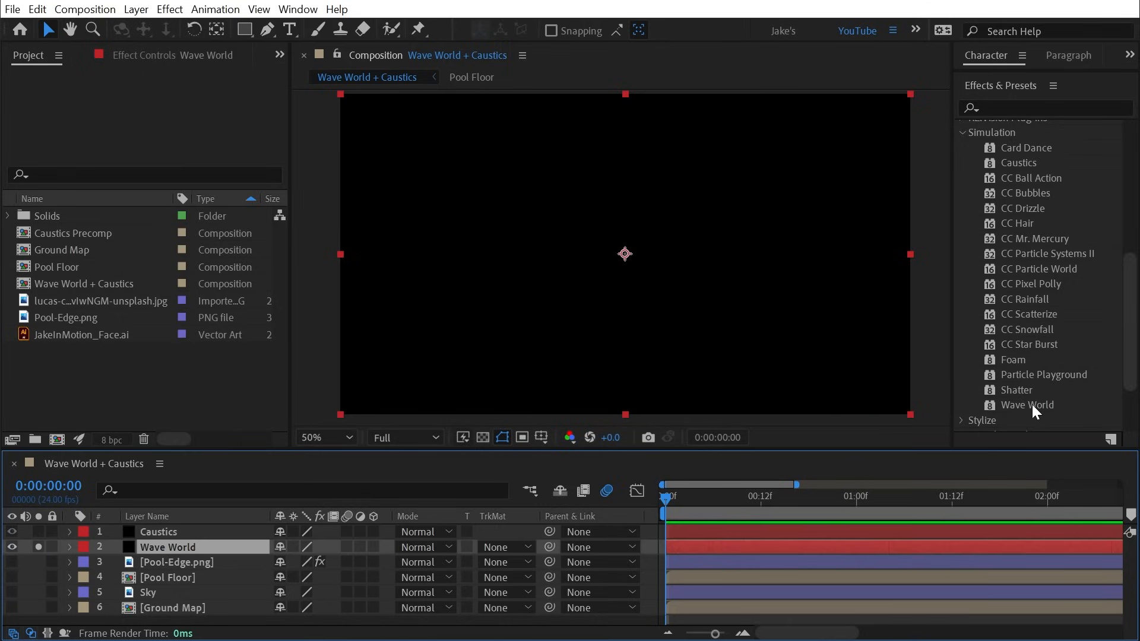
left_click_drag(1028, 406, 238, 545)
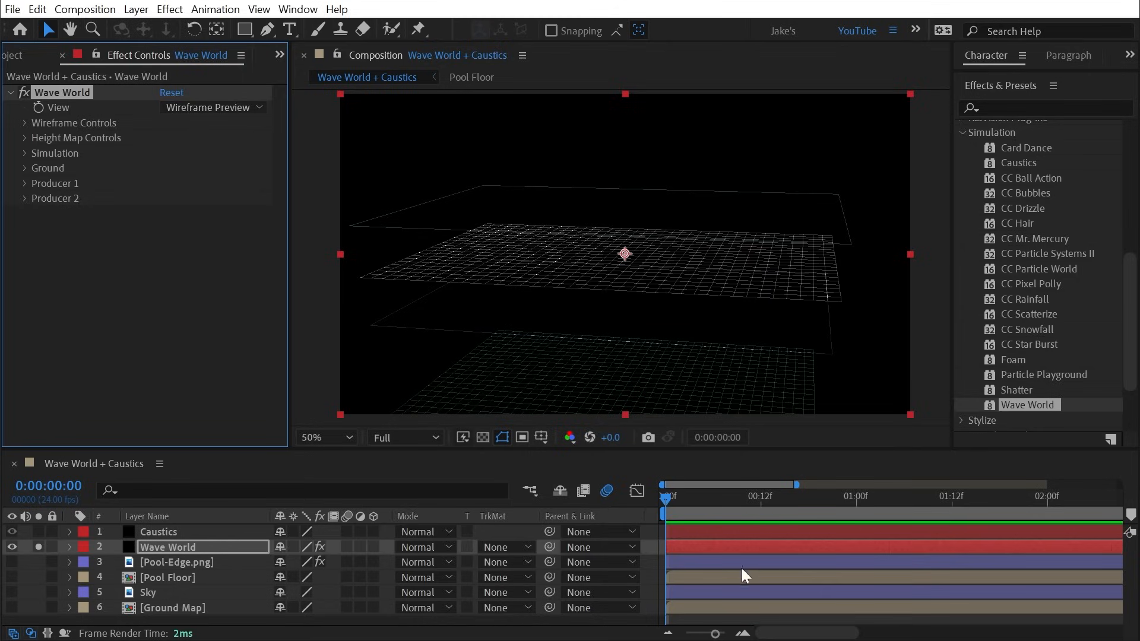
key("space")
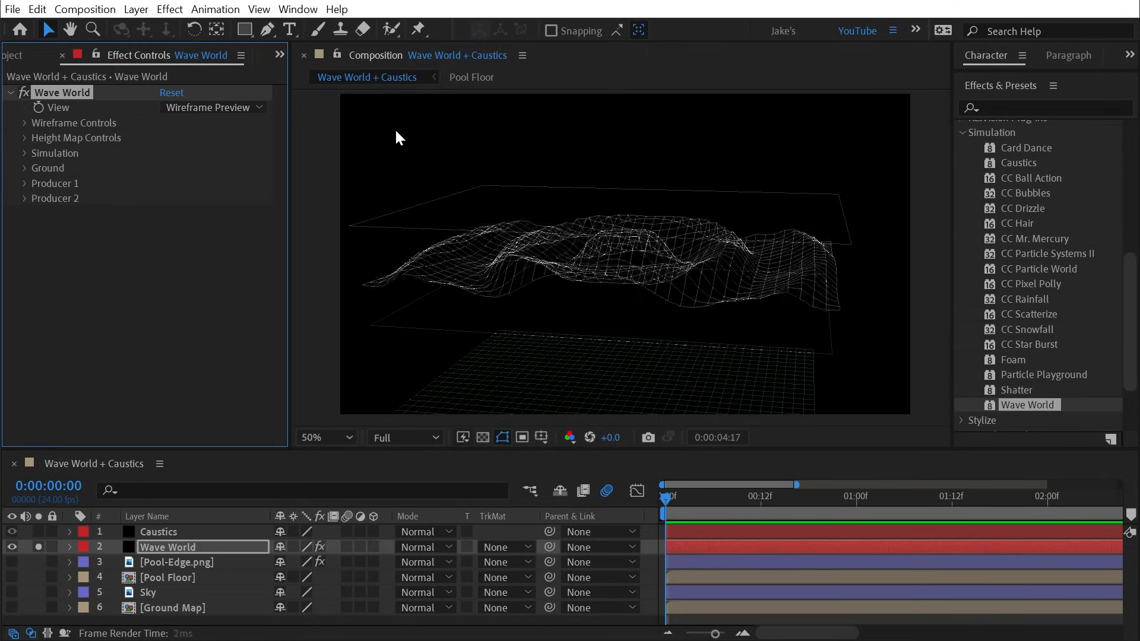
left_click_drag(682, 501, 775, 501)
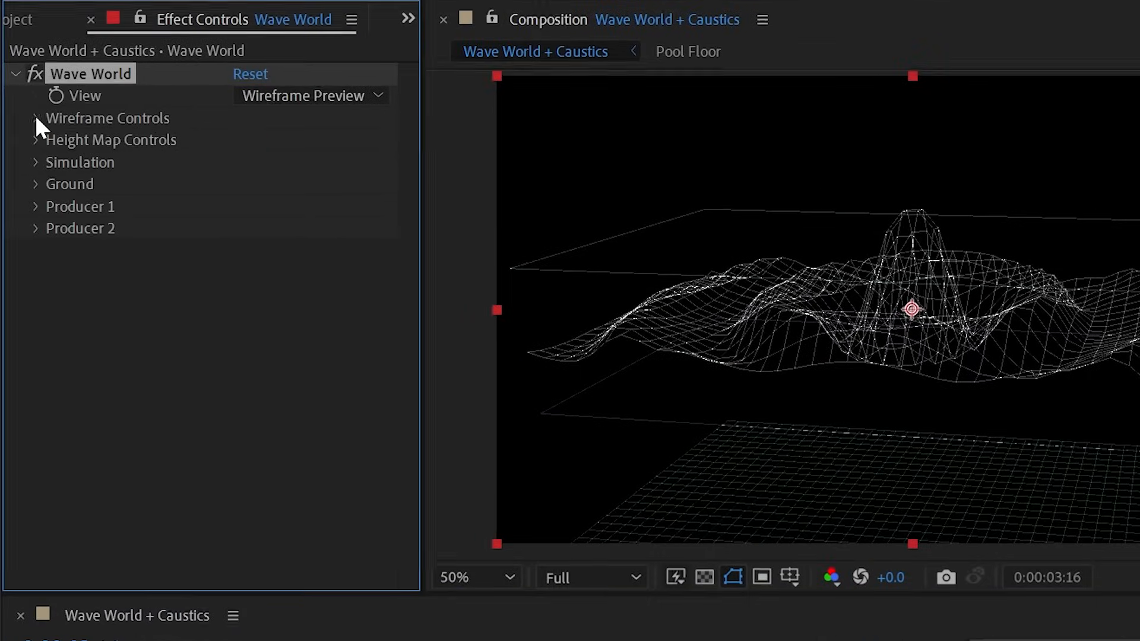
Set the wireframe's Horizontal Rotation to 27° and Vertical Rotation to 36°, and switch the effect's view to Height Map.
left_click(25, 121)
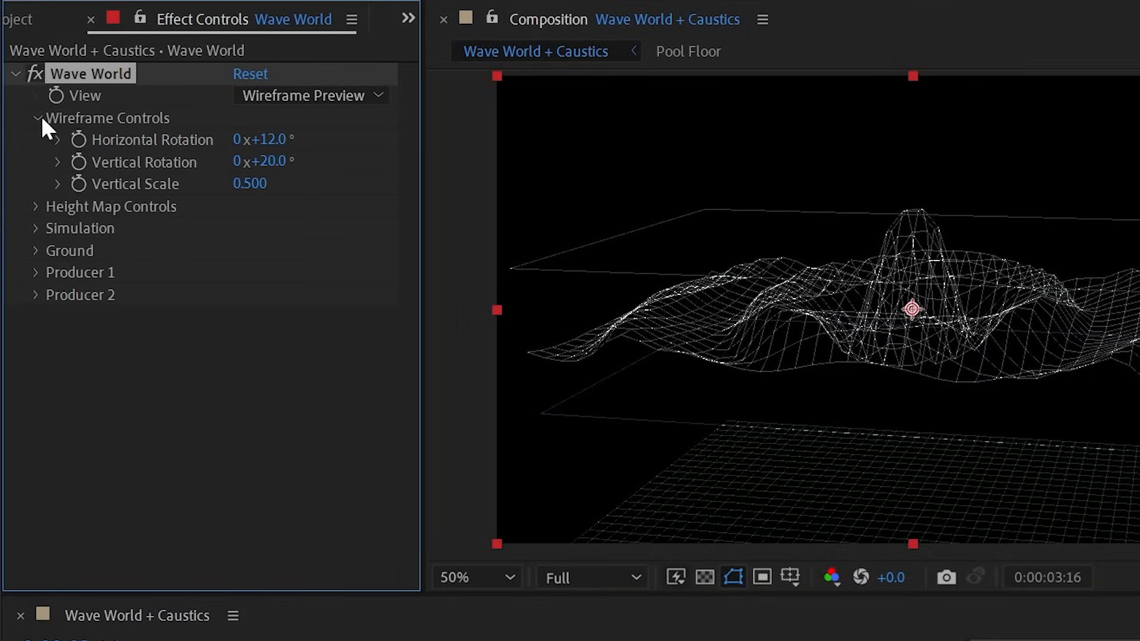
left_click_drag(261, 140, 291, 131)
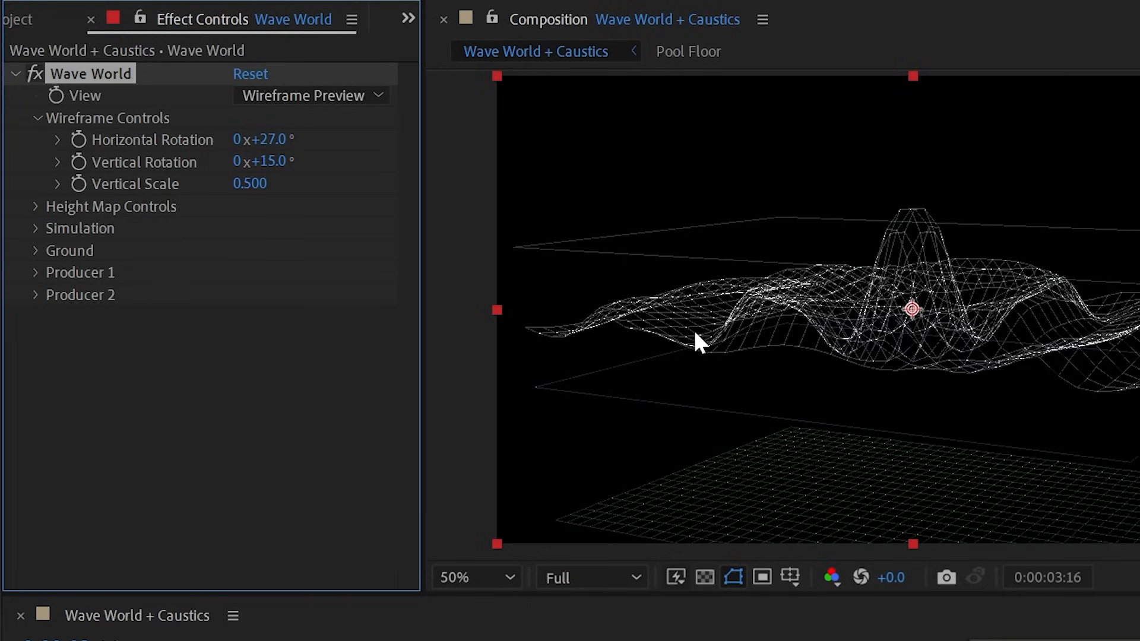
key("space")
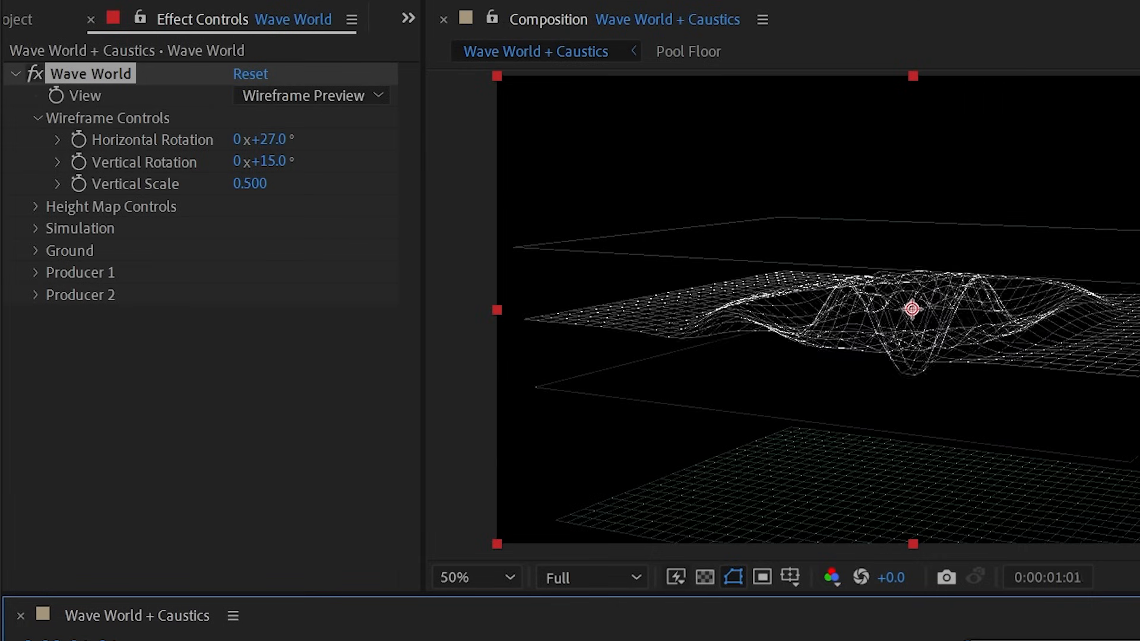
left_click_drag(275, 160, 301, 161)
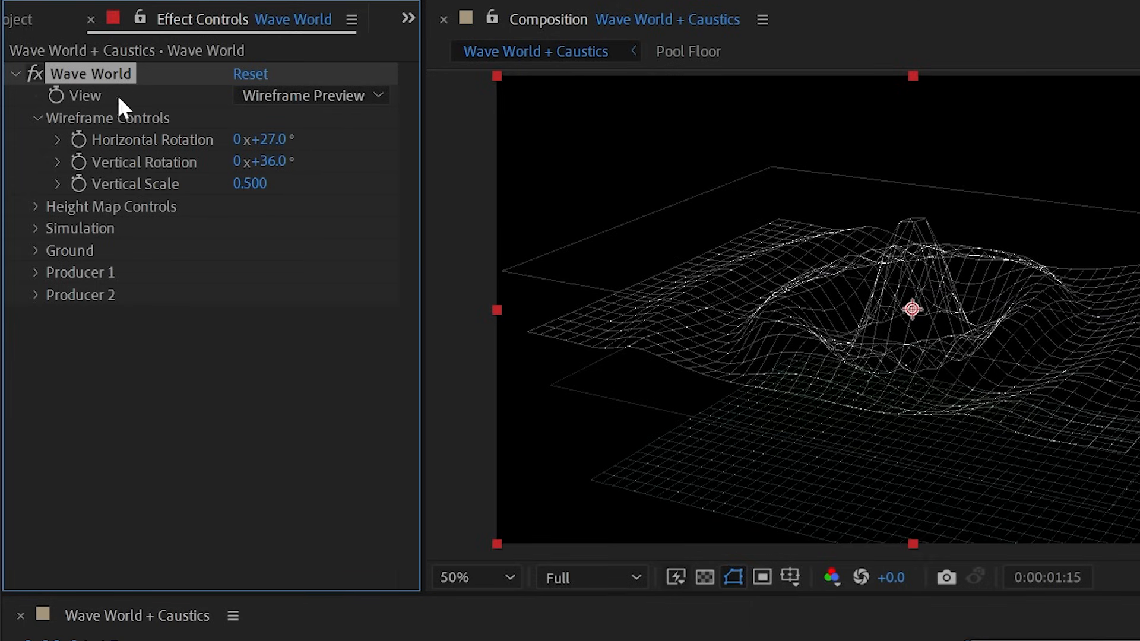
left_click(325, 95)
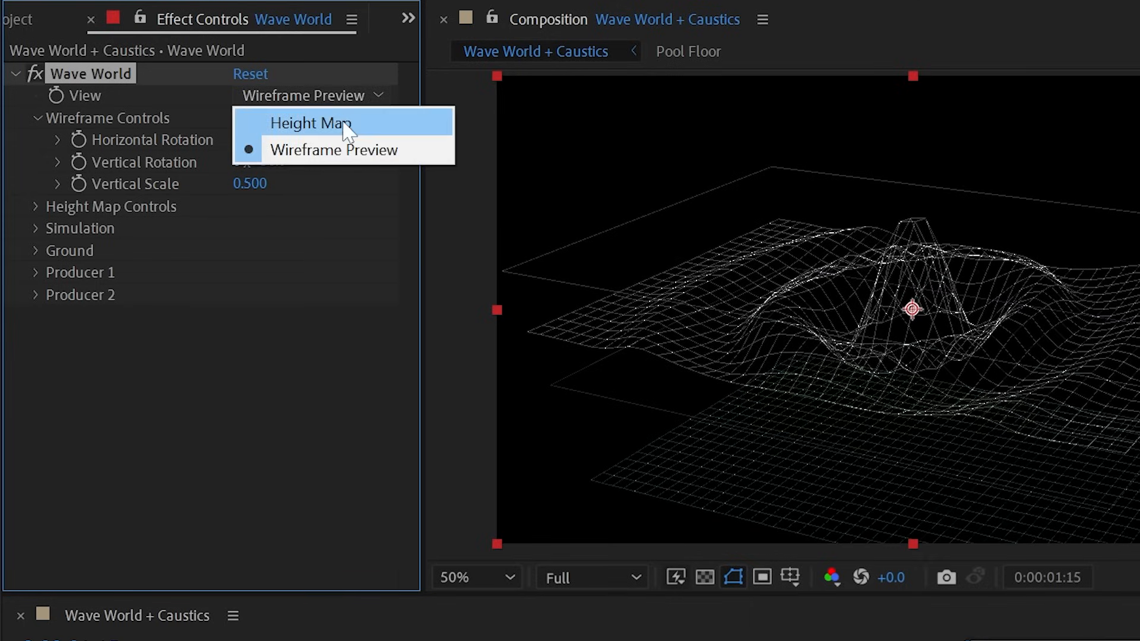
left_click(344, 126)
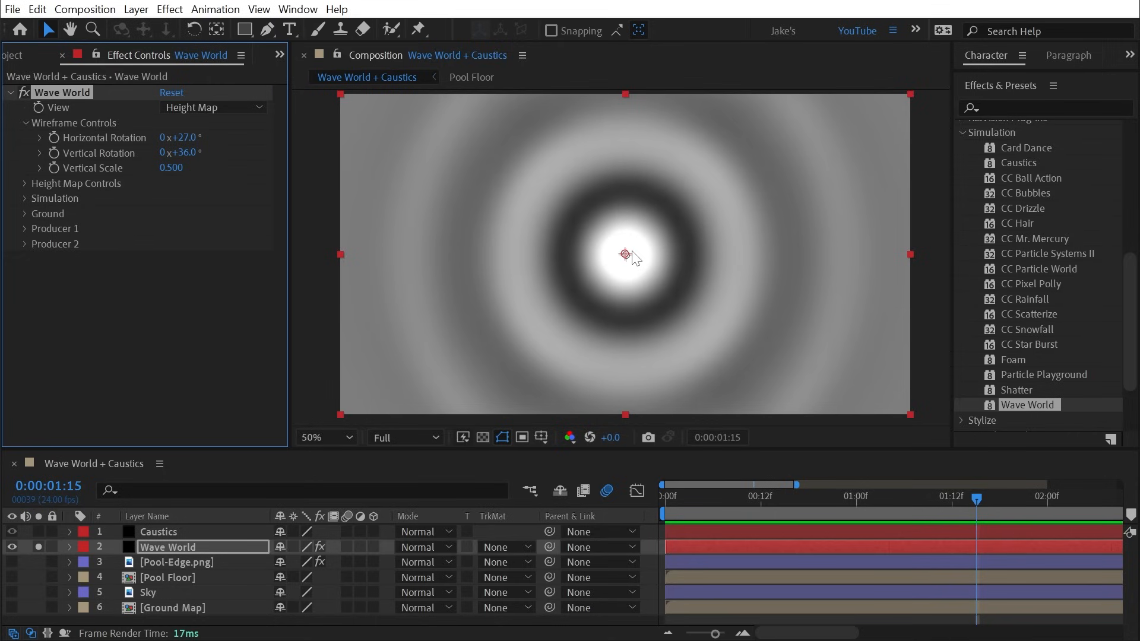
Return the effect to Wireframe Preview at time 0:00:01:04 and set its Vertical Rotation to -6°.
left_click(237, 107)
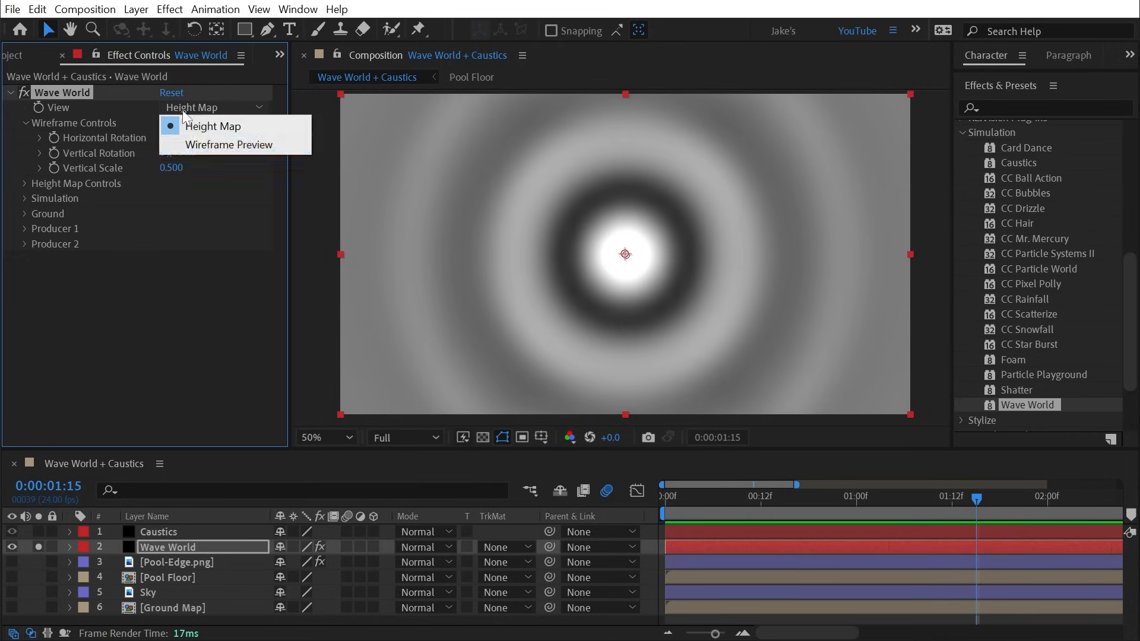
left_click(237, 143)
left_click_drag(188, 153, 166, 153)
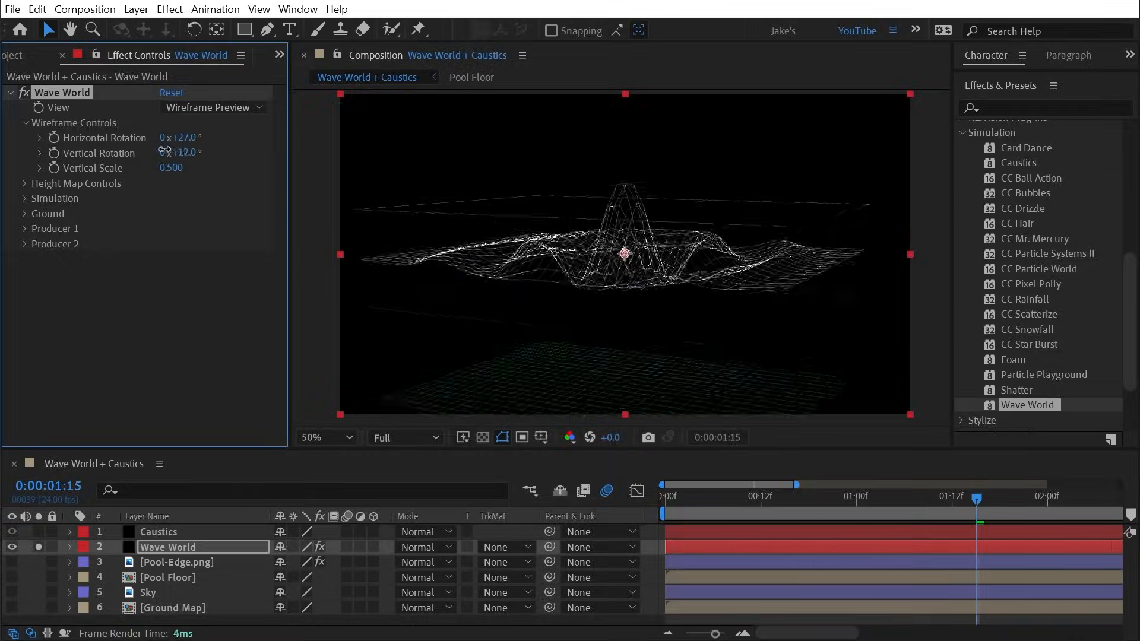
left_click(886, 496)
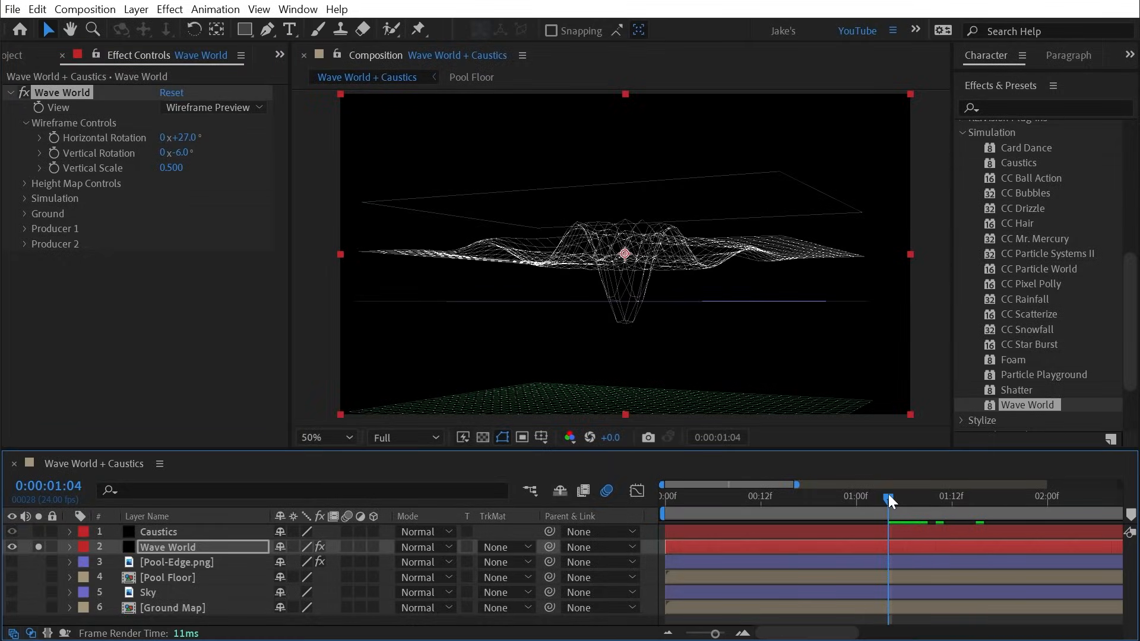
Compare the wave's trough in the Height Map view with the same frame in Wireframe Preview.
left_click(172, 107)
left_click(188, 127)
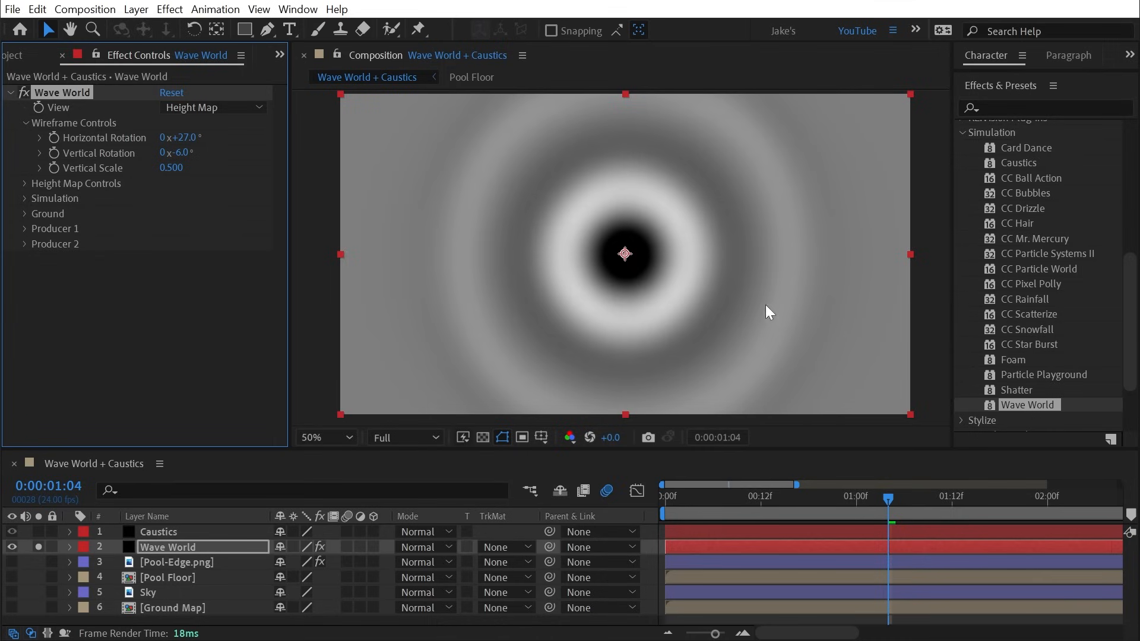
left_click(208, 108)
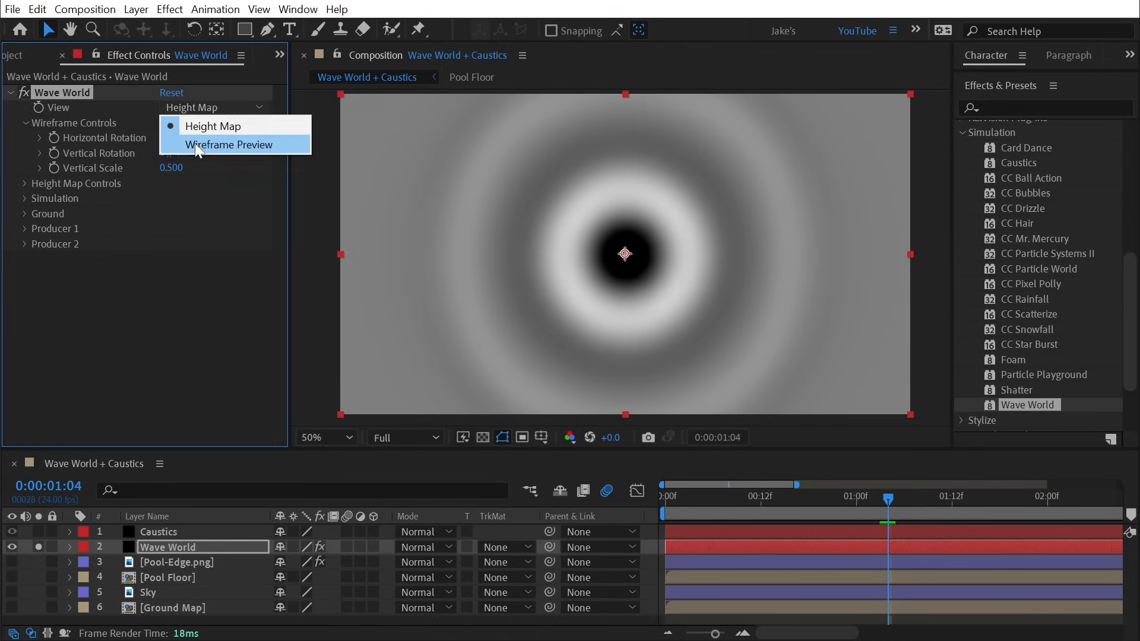
left_click(194, 144)
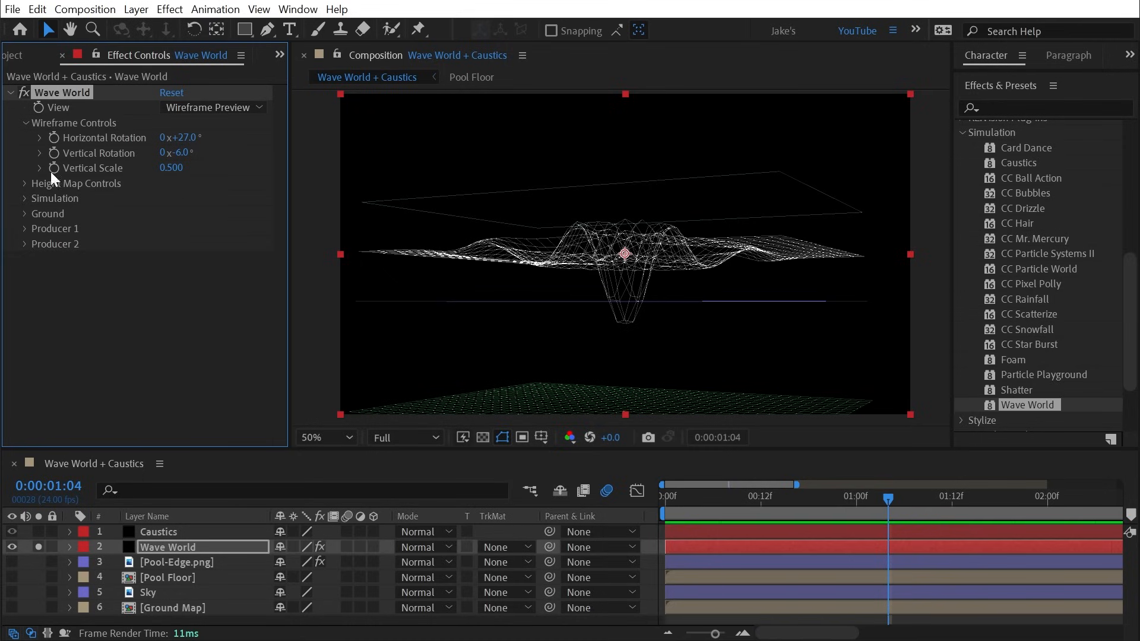
Try a height map Contrast of 0.180 in the Height Map view, and undo the change.
left_click(23, 183)
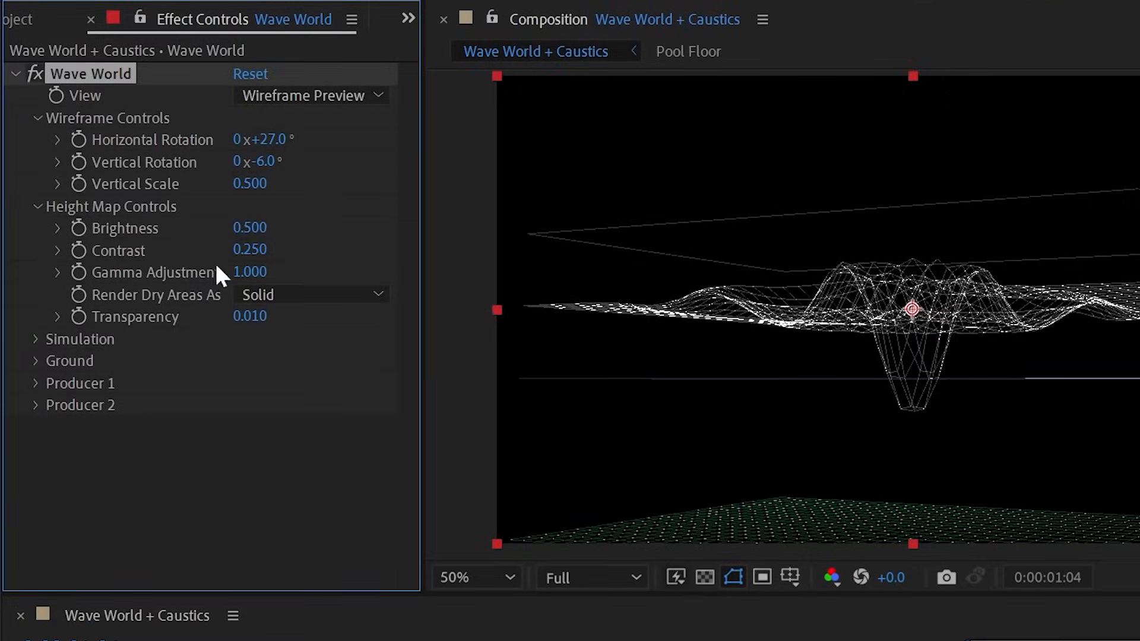
left_click(305, 95)
left_click(304, 122)
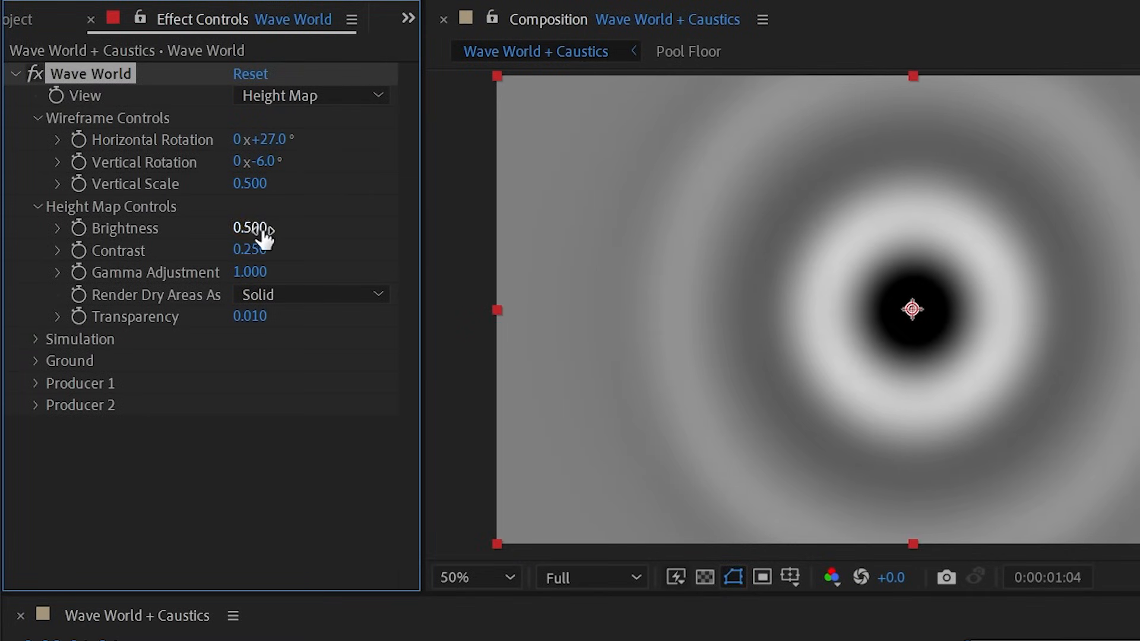
left_click_drag(264, 236, 234, 250)
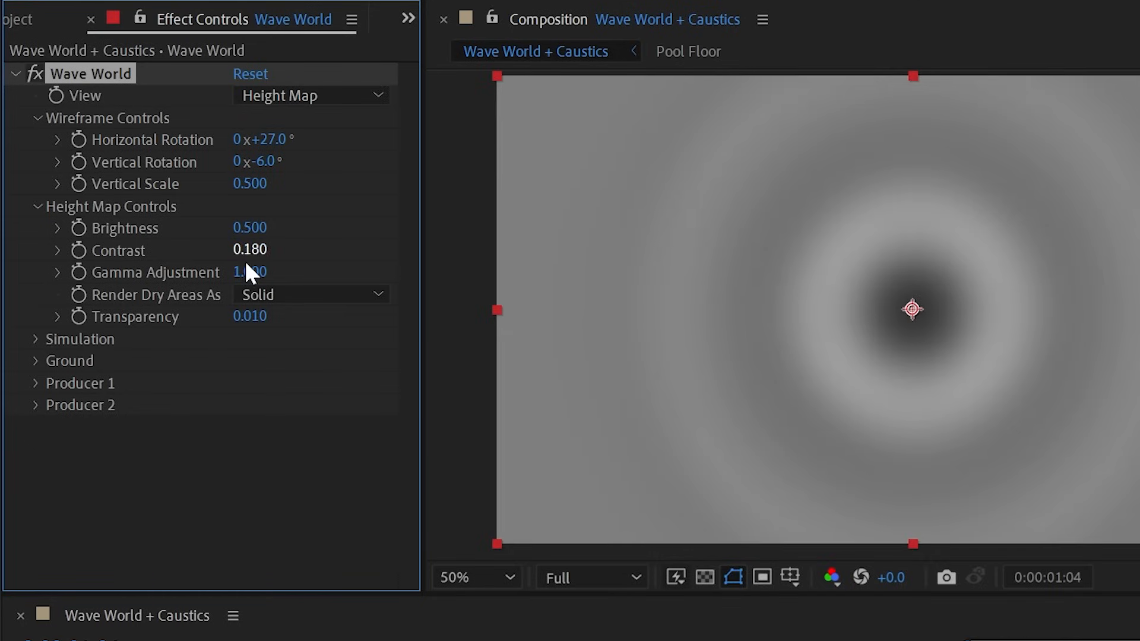
key("ctrl+z")
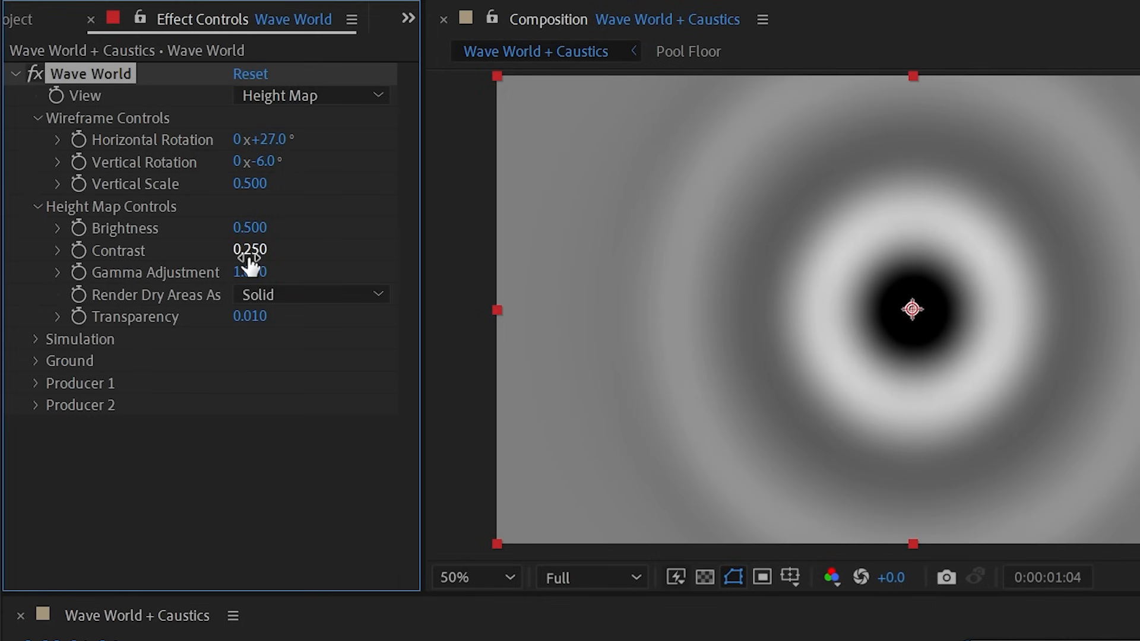
Return the view to Wireframe Preview and set the height map's Contrast to 0.220.
left_click(315, 94)
left_click(344, 150)
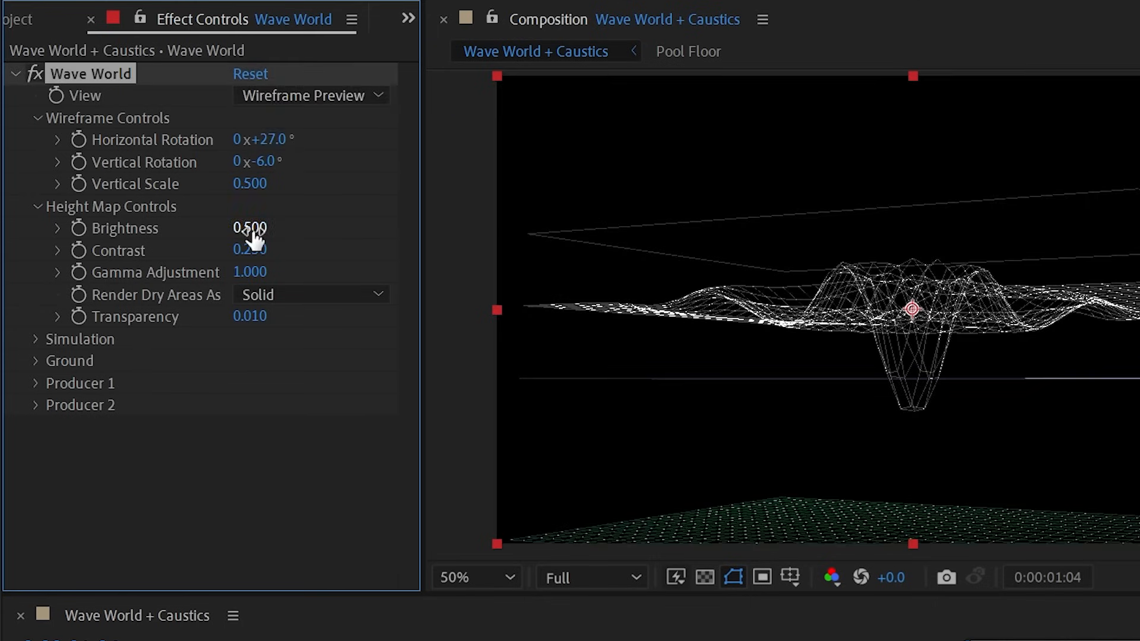
mouse_move(252, 234)
left_mouse_down()
mouse_move(273, 226)
mouse_move(247, 226)
mouse_move(269, 229)
mouse_move(247, 247)
left_mouse_up()
key("ctrl+z")
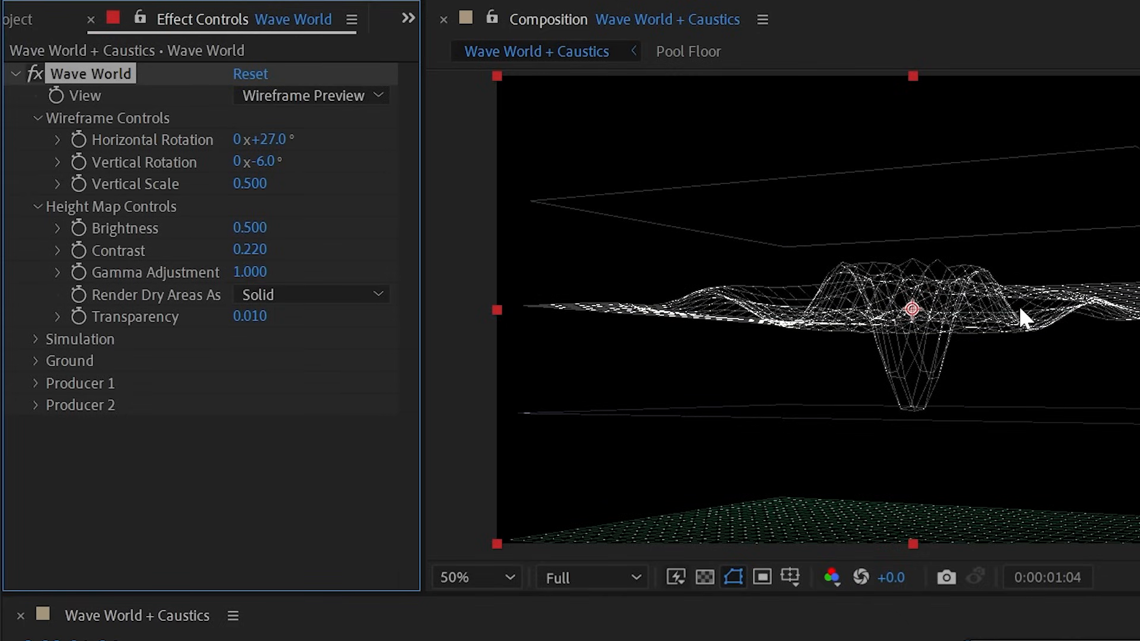
Undo the last height map Contrast change, and try a different Brightness before undoing that too.
key("ctrl+z")
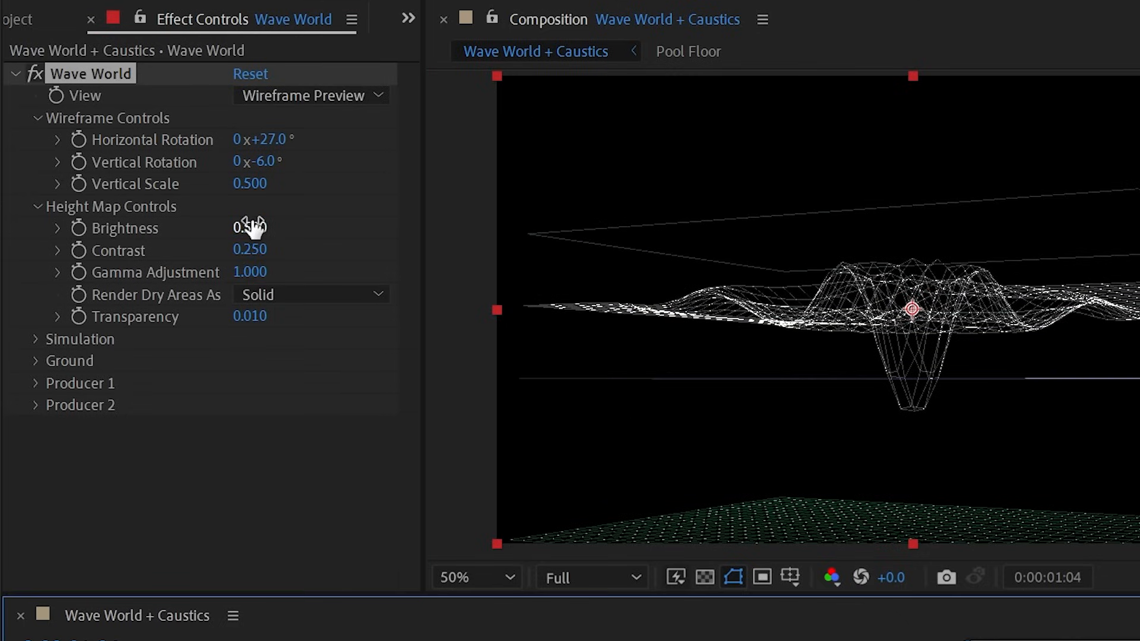
left_click_drag(250, 224, 256, 250)
key("ctrl+z")
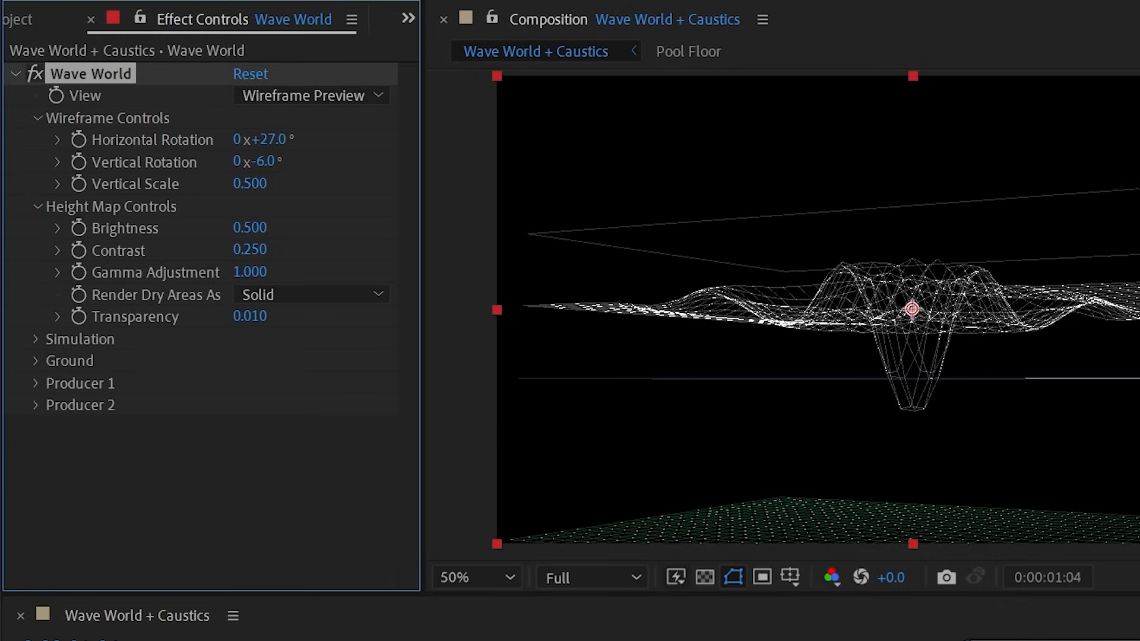
Preview the wave to 0:00:00:13 and reset the wireframe's Horizontal Rotation to 12° and Vertical Rotation to 20°.
key("space")
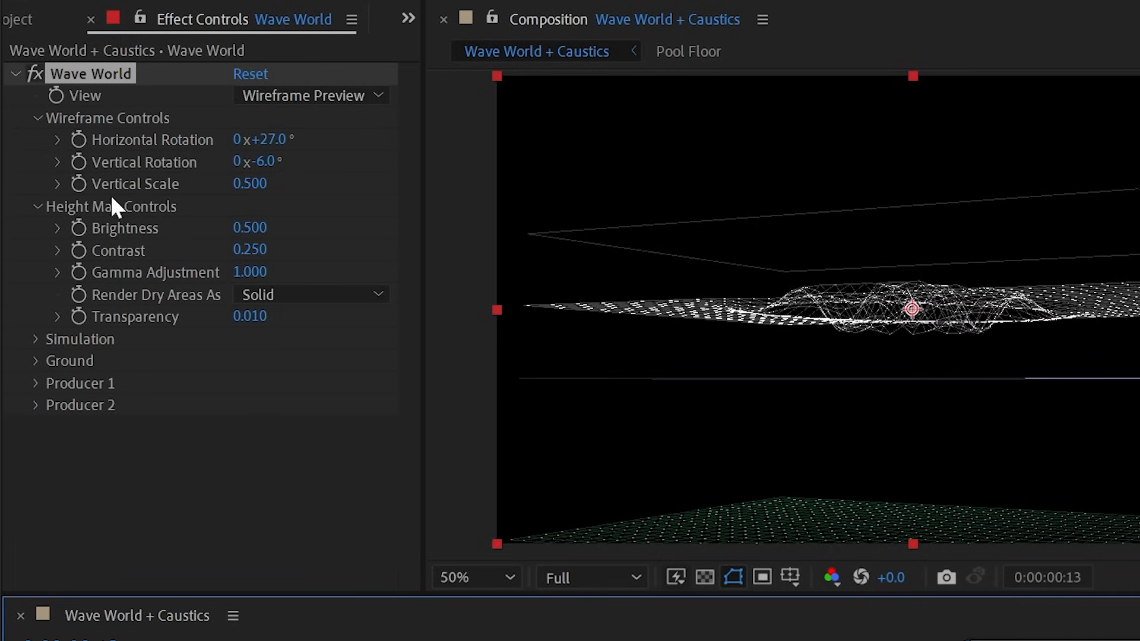
left_click(39, 119)
left_click(35, 140)
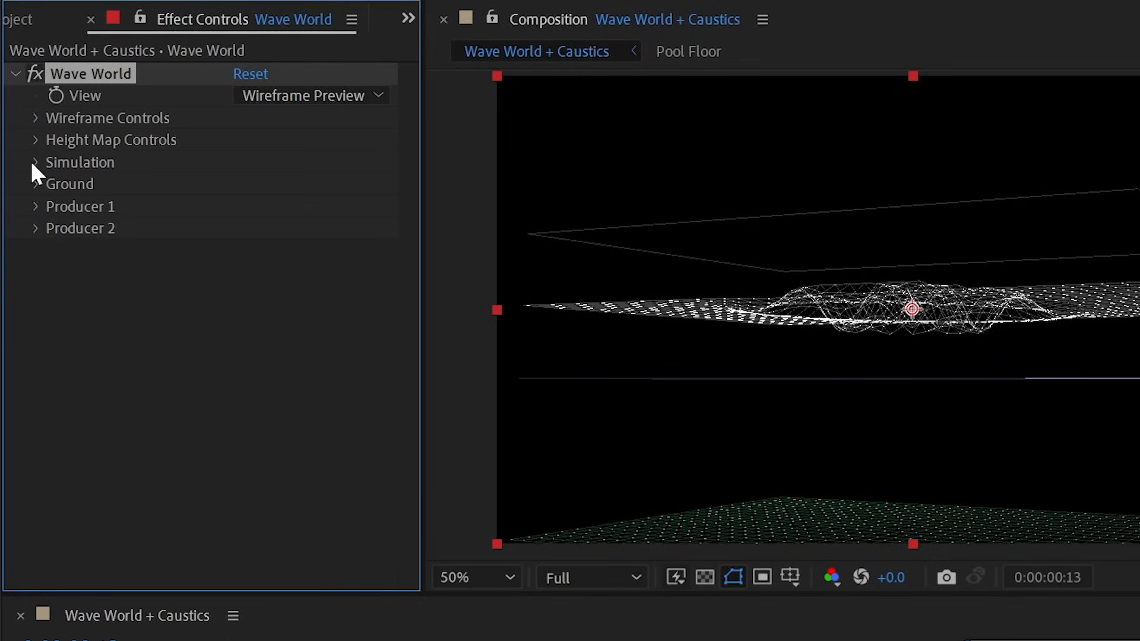
left_click(34, 162)
left_click(37, 118)
right_click(141, 149)
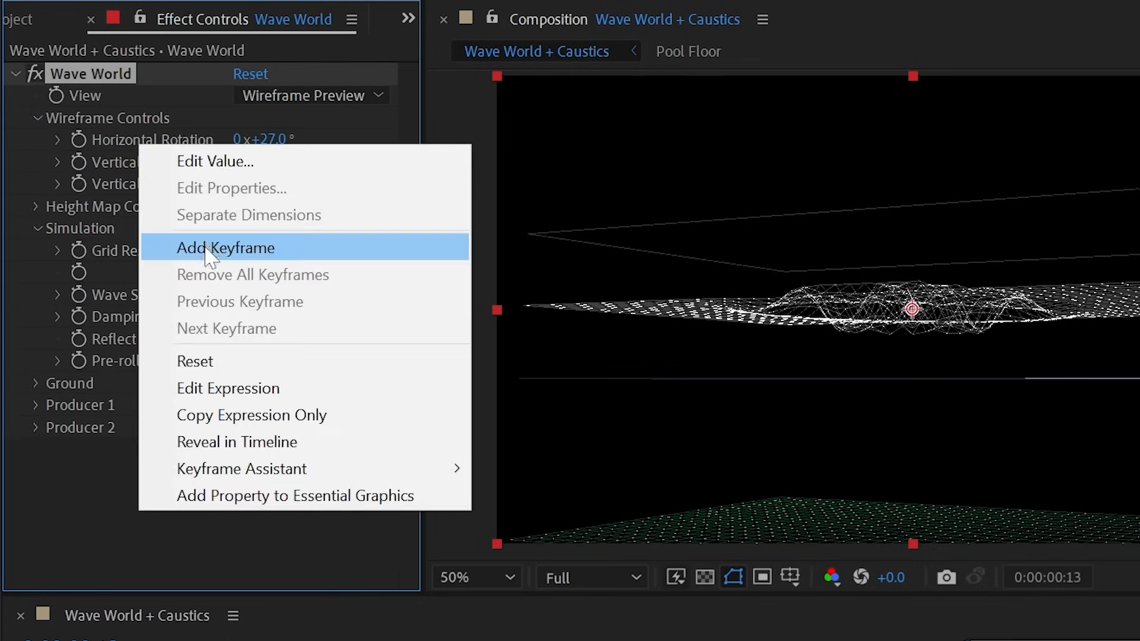
left_click(238, 361)
right_click(156, 165)
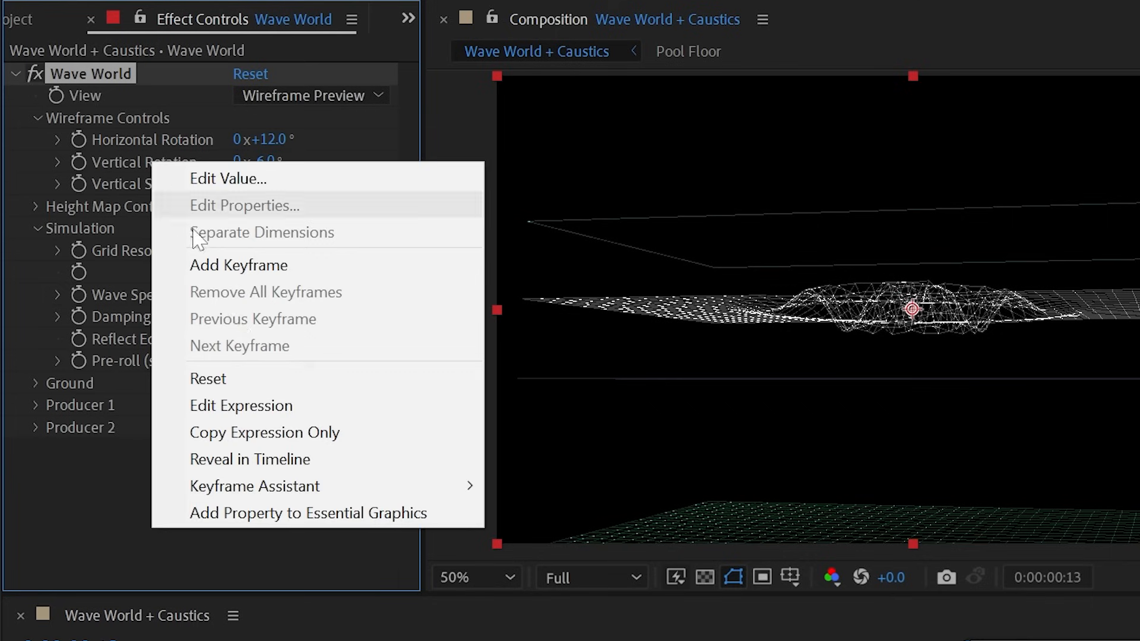
left_click(230, 379)
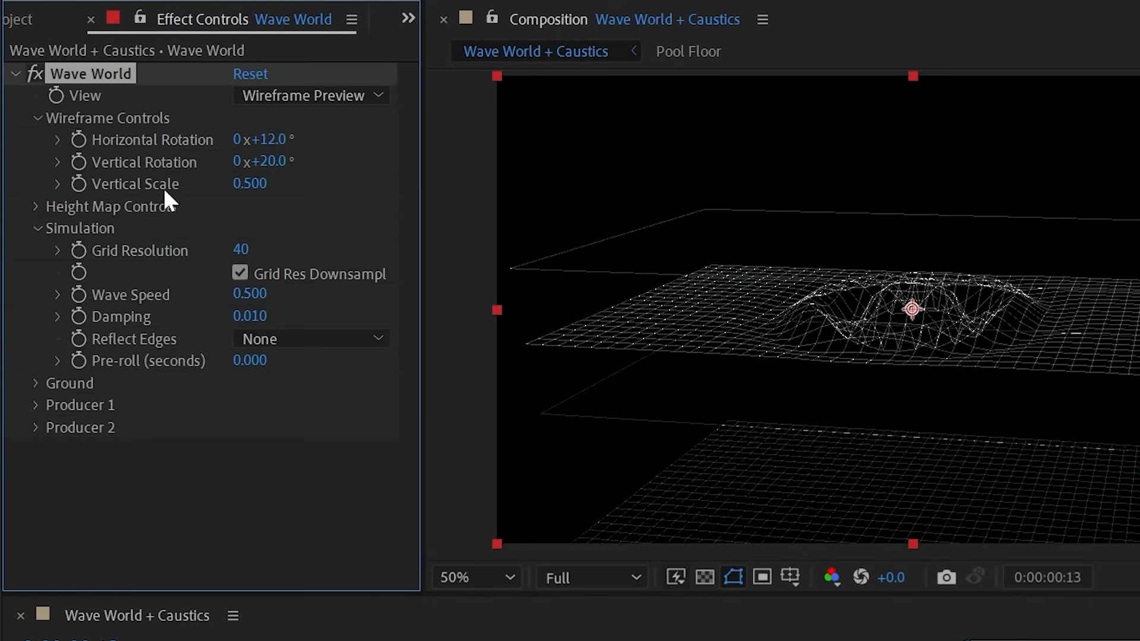
Try a wireframe Vertical Scale of 0.380, checking its effect in the Height Map view, and reset it to 0.500.
left_click_drag(252, 183, 321, 169)
left_click(308, 95)
left_click(321, 124)
mouse_move(261, 190)
left_mouse_down()
mouse_move(160, 183)
mouse_move(258, 169)
mouse_move(298, 179)
mouse_move(221, 181)
mouse_move(242, 181)
left_mouse_up()
left_click(283, 98)
left_click(288, 153)
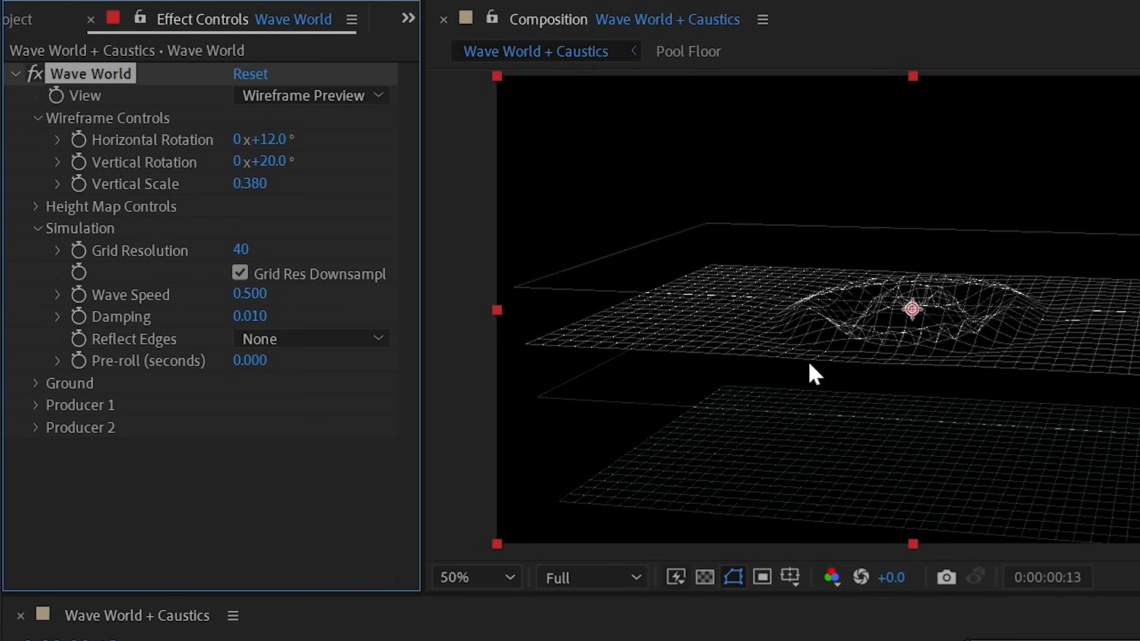
right_click(120, 180)
left_click(171, 395)
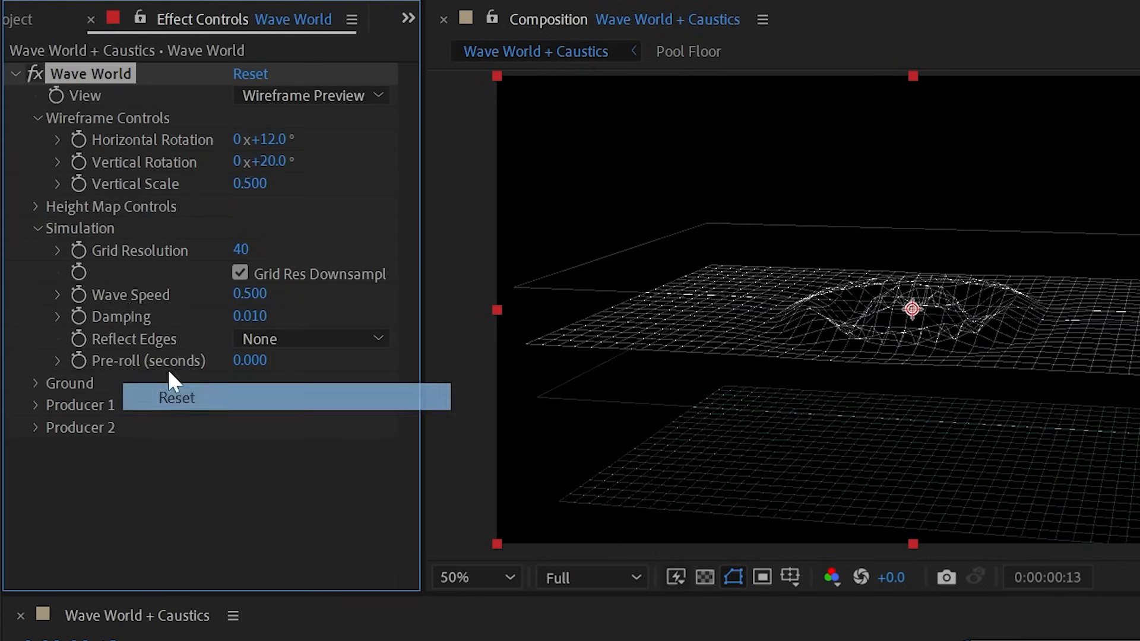
Set the Wave World simulation's Grid Resolution to 150, viewing the wireframe at 100%.
left_click(38, 118)
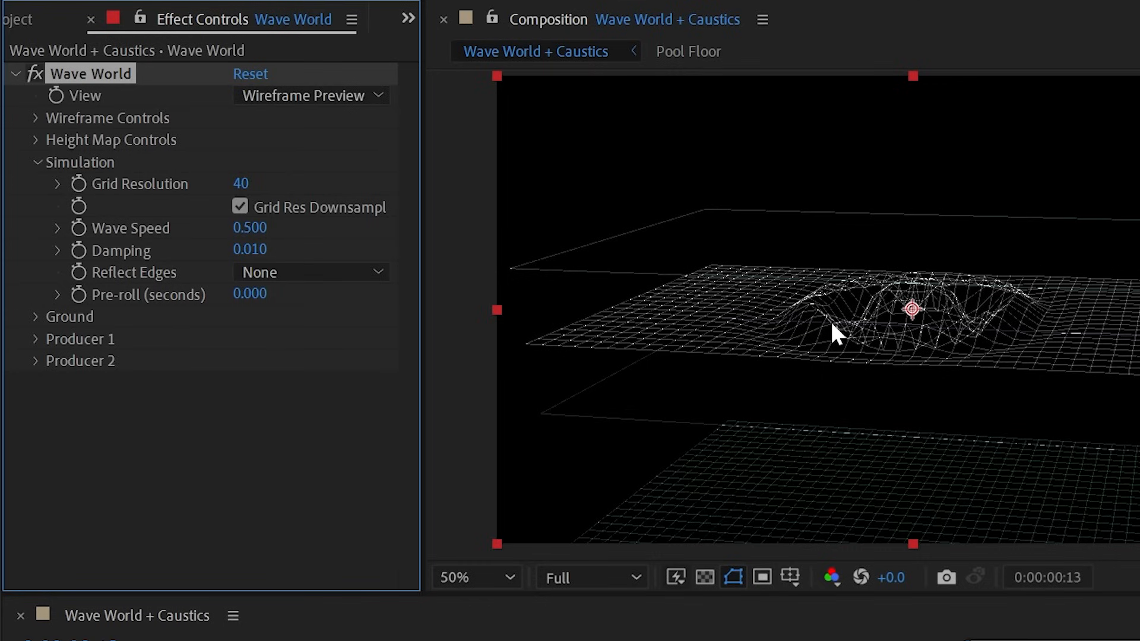
key("period")
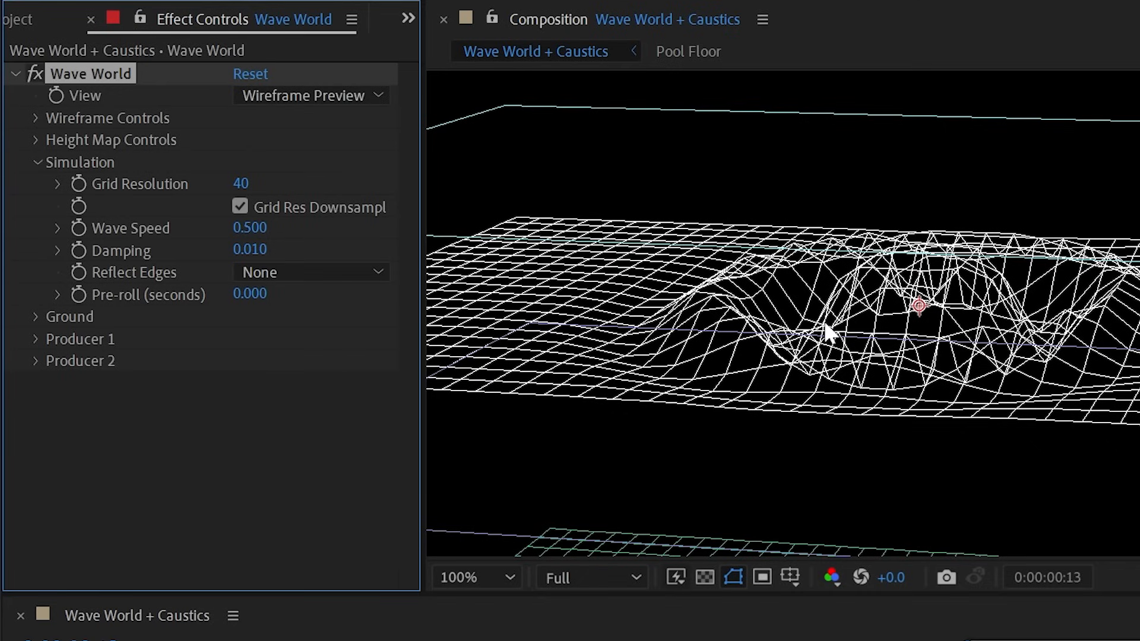
left_click(237, 186)
type("100")
key("Return")
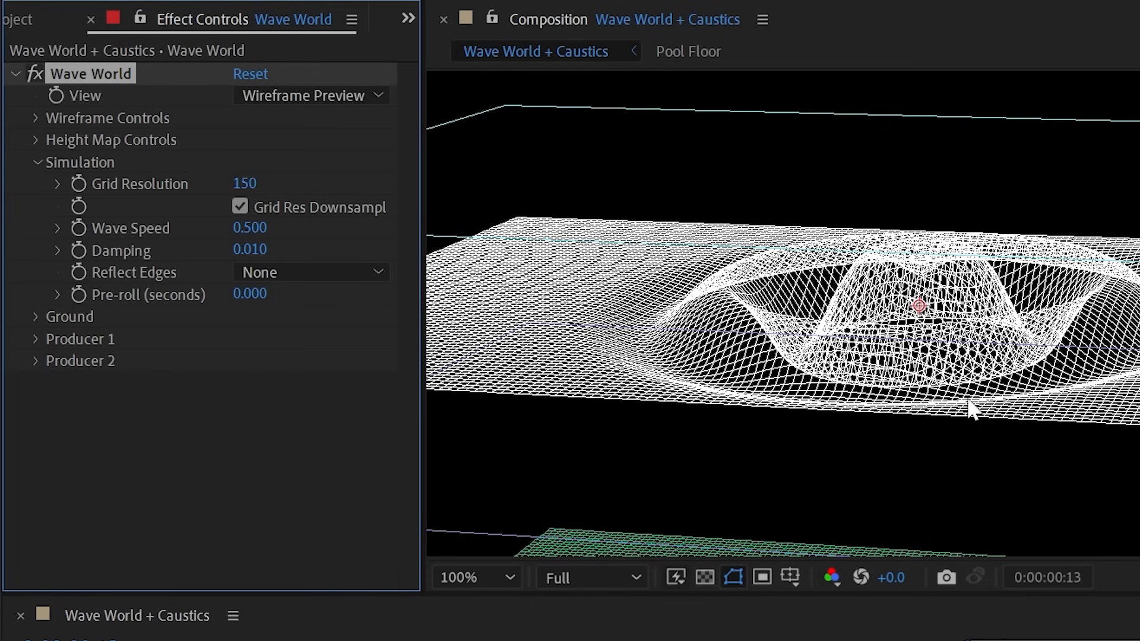
Preview the wave up to 0:00:01:10 and compare the finer wireframe mesh at 50% and 100% zoom.
mouse_move(1003, 640)
left_mouse_down()
mouse_move(980, 640)
mouse_move(1006, 640)
left_mouse_up()
key("space")
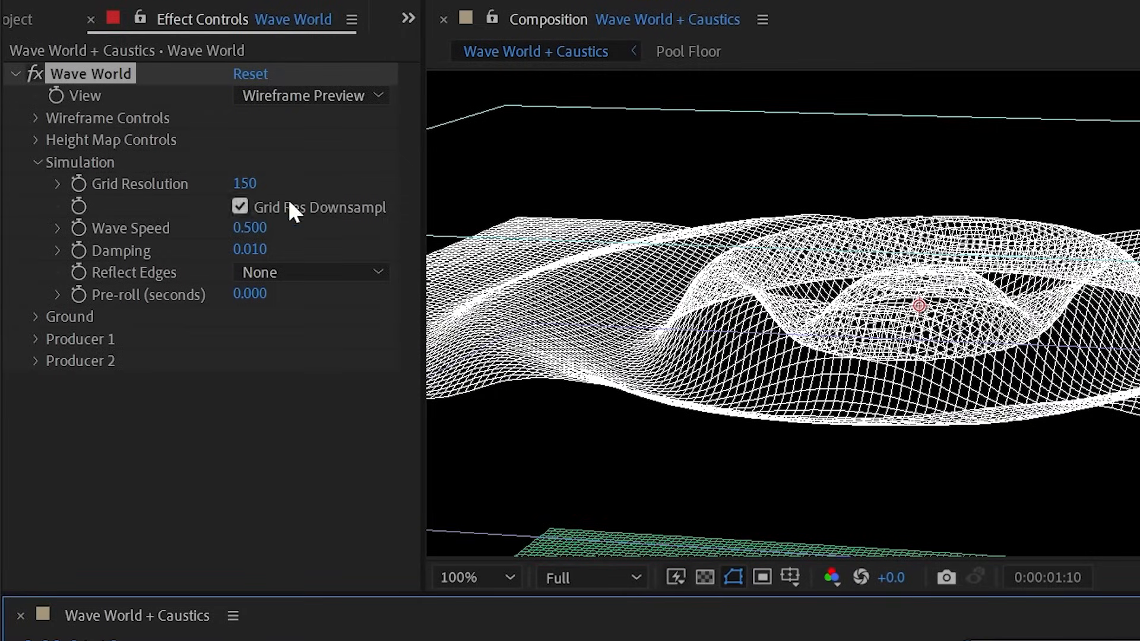
scroll(882, 330, "down", 2)
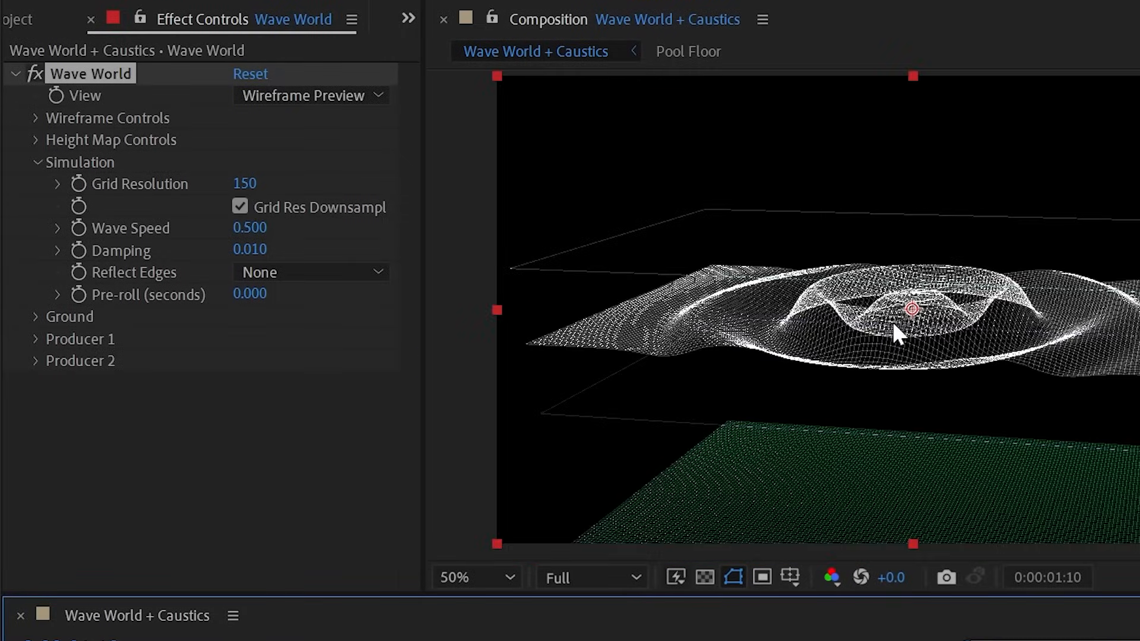
scroll(893, 324, "up", 2)
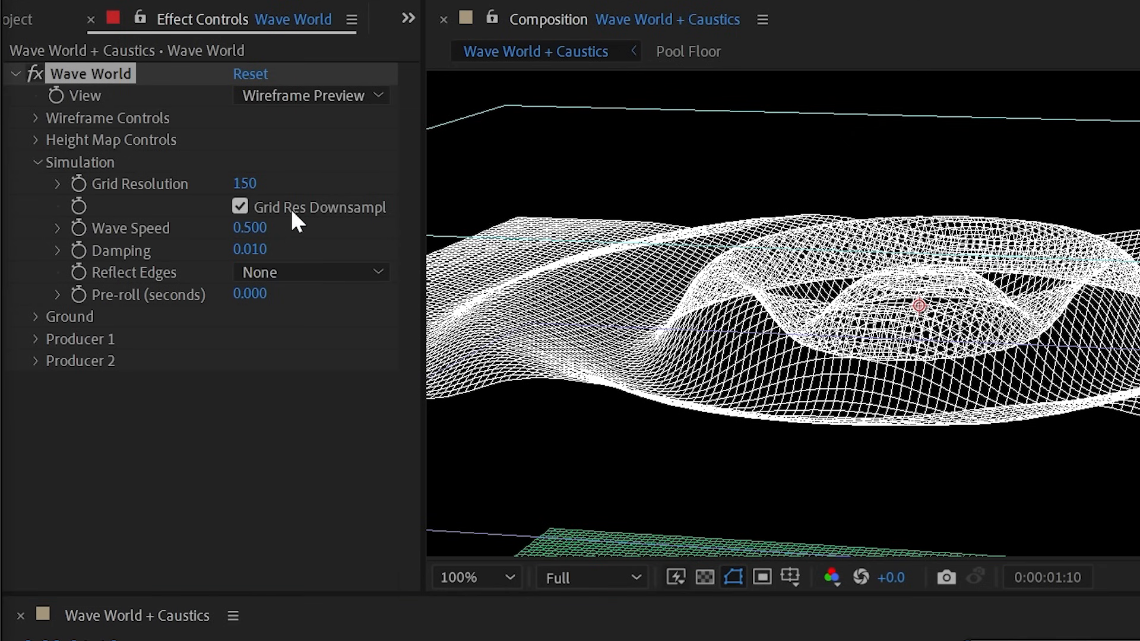
mouse_move(425, 204)
left_mouse_down()
mouse_move(455, 196)
mouse_move(421, 198)
left_mouse_up()
scroll(668, 277, "down", 1)
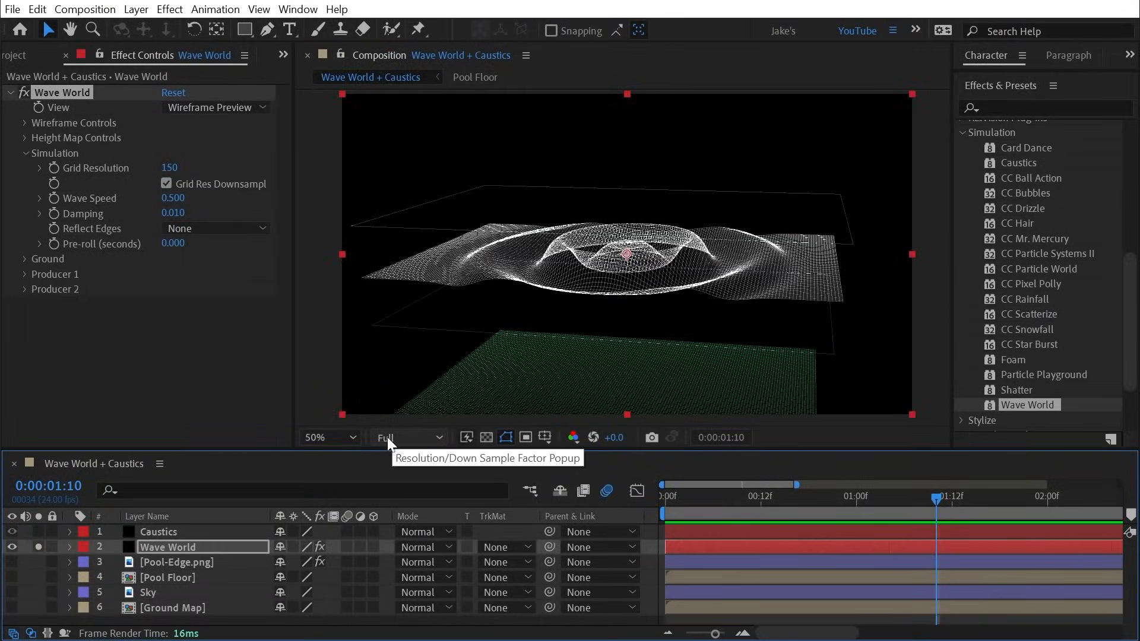
Set the composition's preview resolution to Auto and compare the wave mesh at 25%, 50% and 100% zoom.
left_click(411, 440)
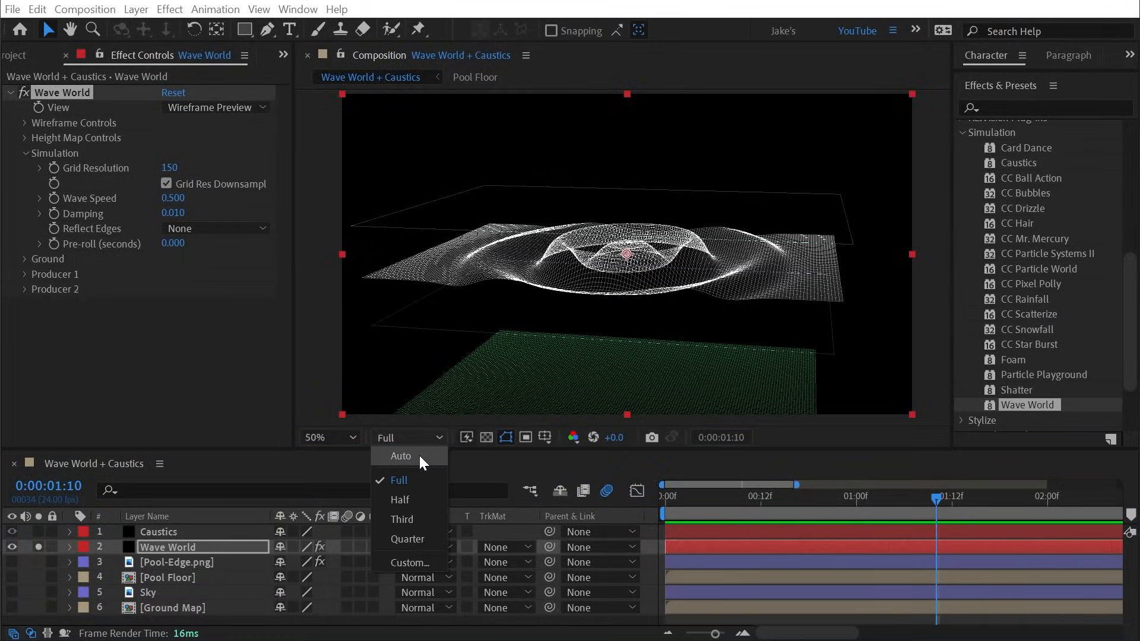
left_click(410, 497)
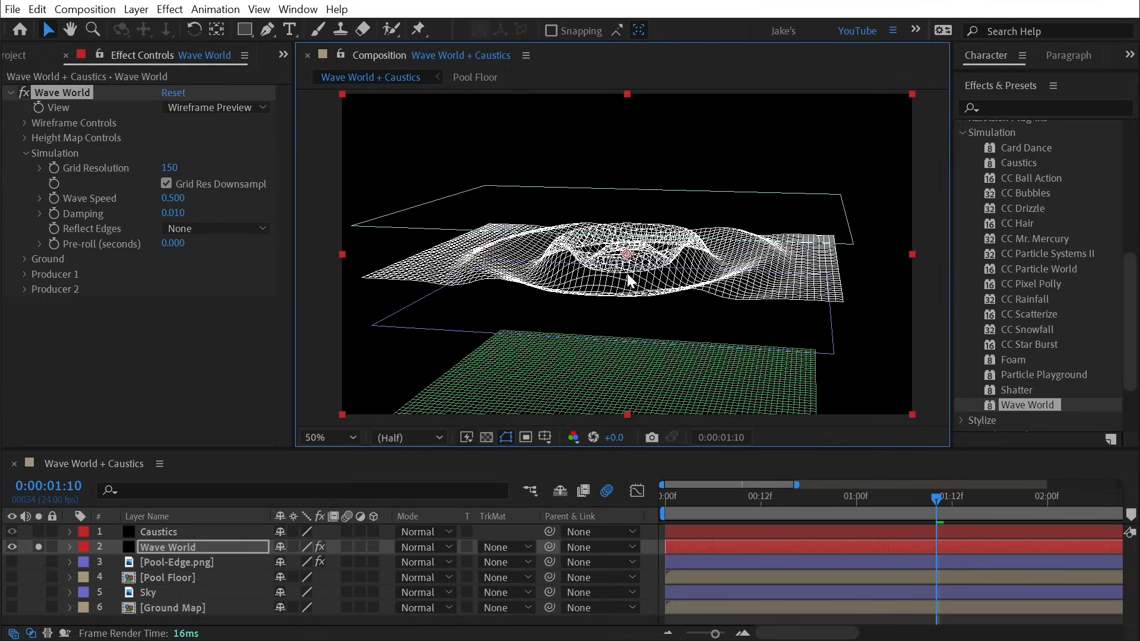
scroll(627, 273, "down", 1)
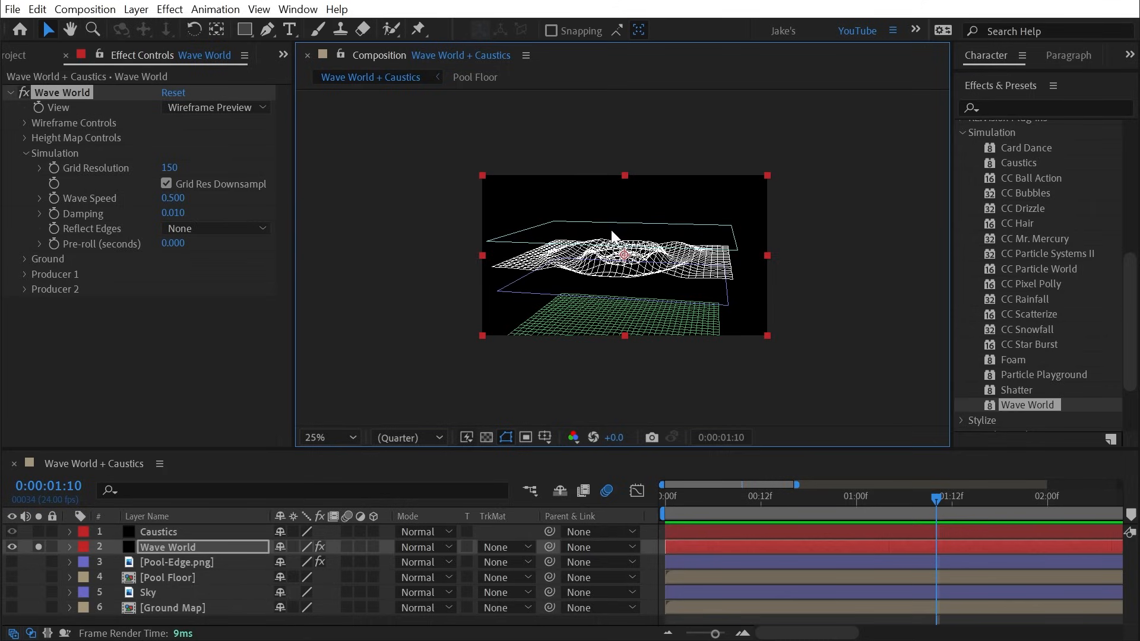
key("slash")
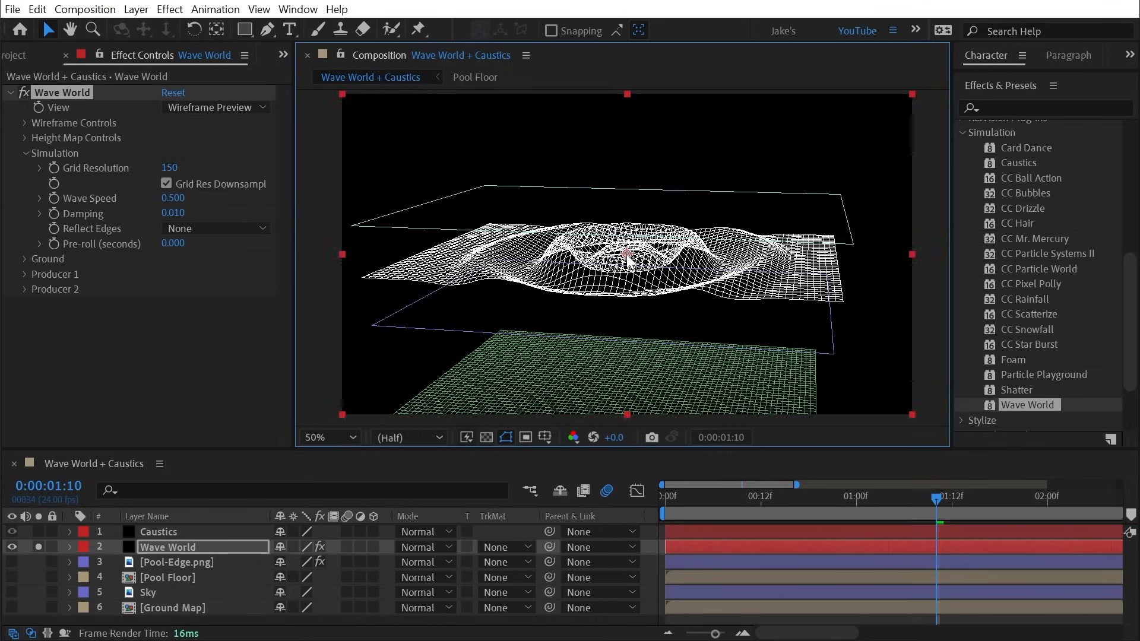
left_click(419, 437)
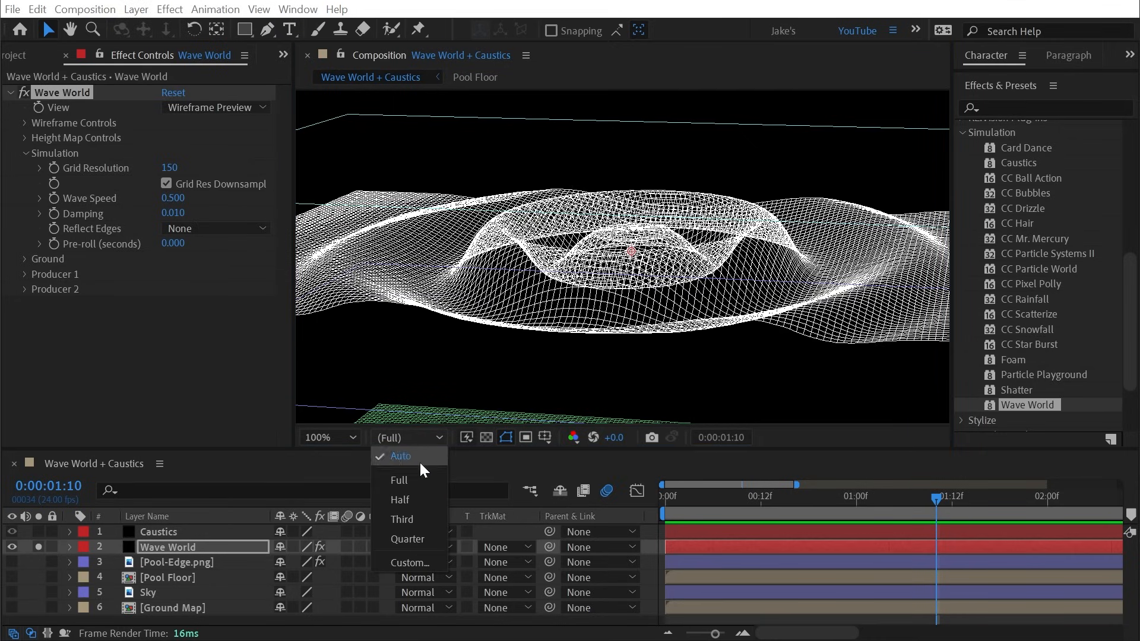
left_click(417, 482)
key("comma")
key("comma")
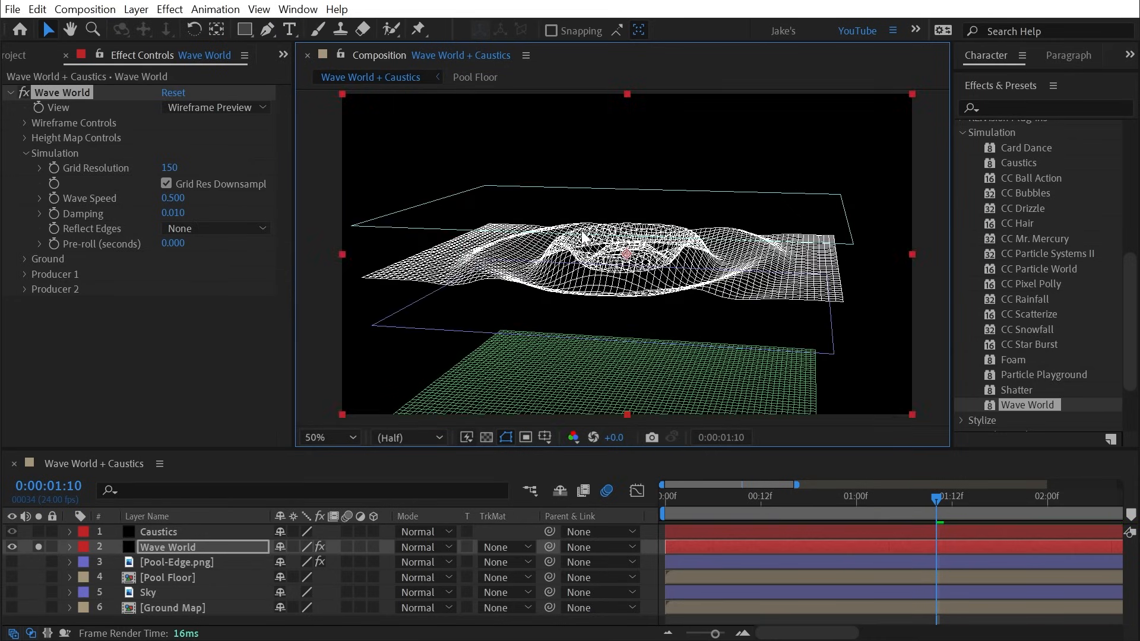
Set the composition's preview resolution to Full and turn off the simulation's grid resolution downsampling.
left_click(429, 438)
left_click(425, 478)
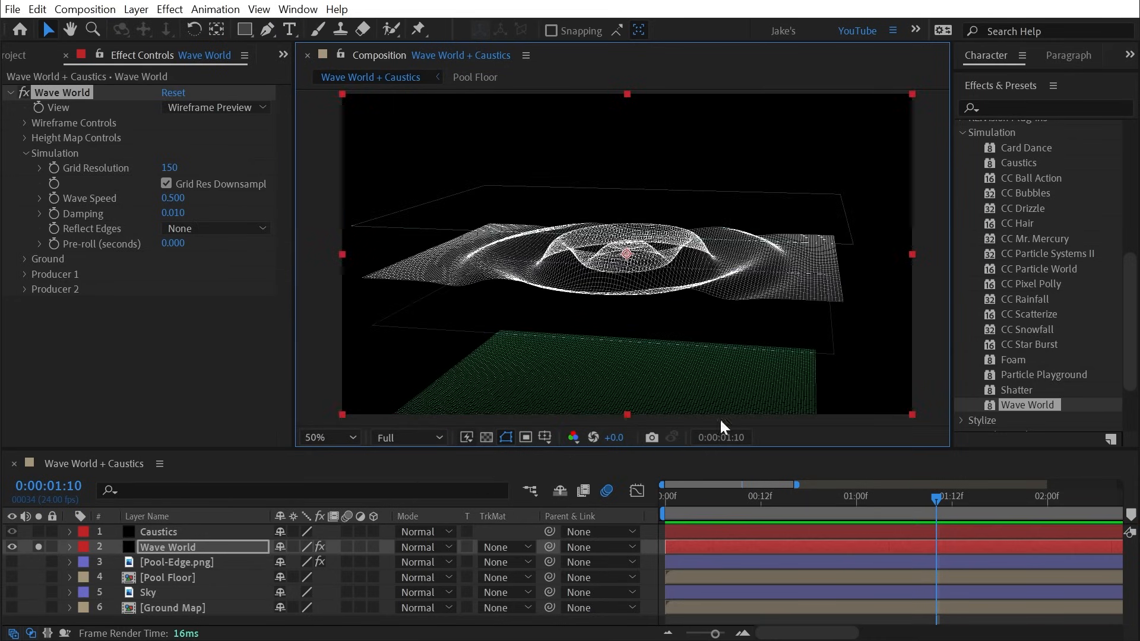
left_click(166, 184)
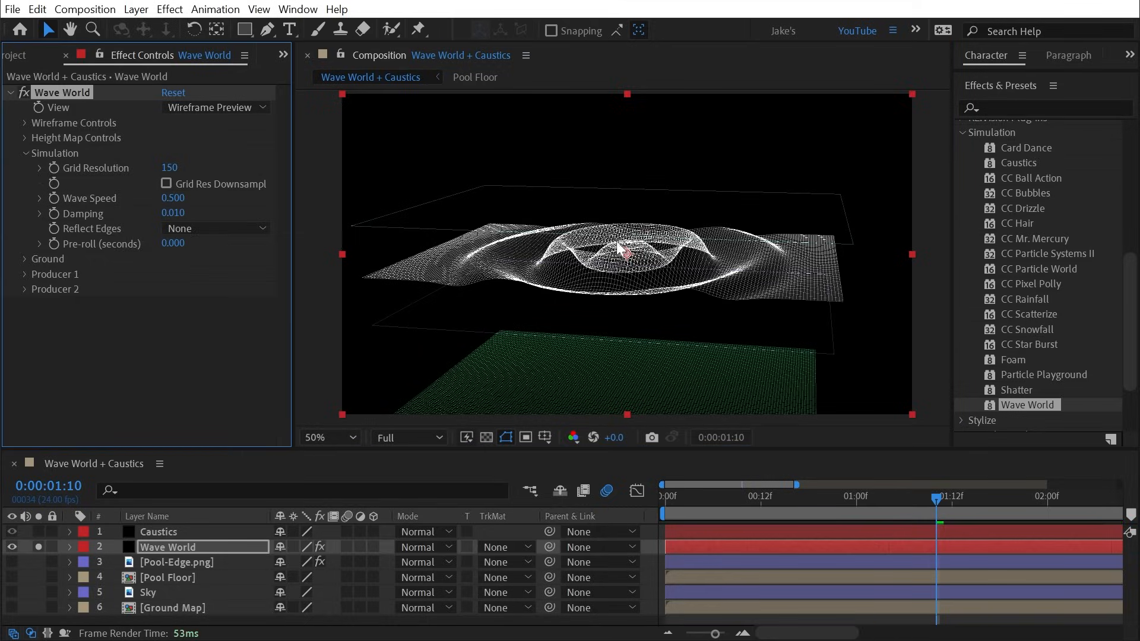
scroll(617, 244, "up", 2)
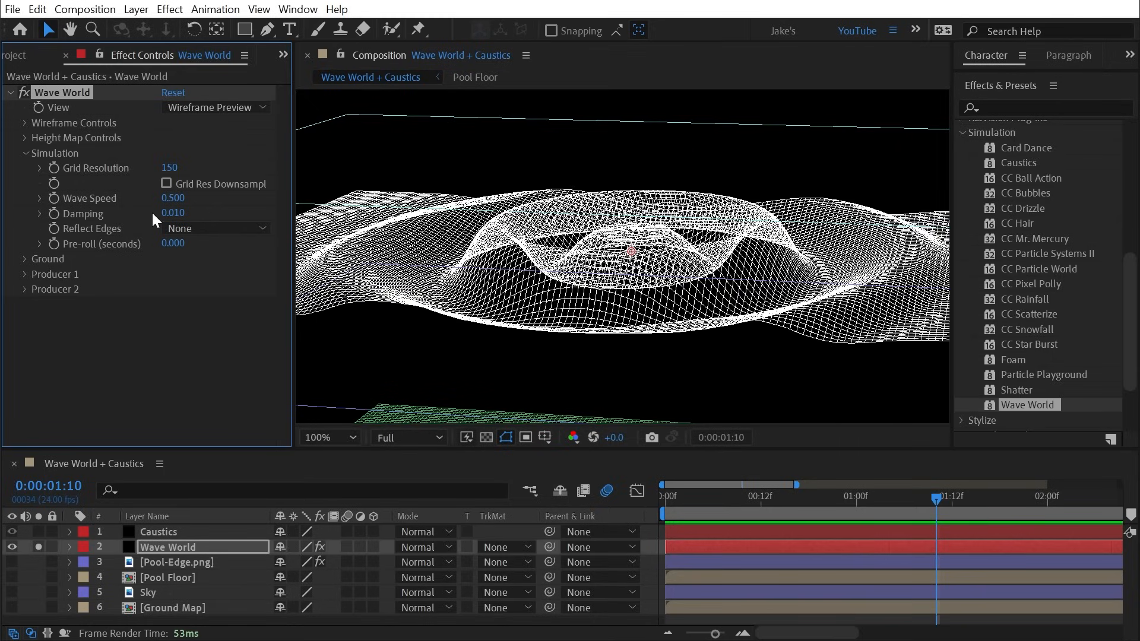
Try Damping values of 0.500 and 0.750 for the wave simulation, and preview the animation from its first frame.
left_click(171, 213)
type("0.5")
key("Return")
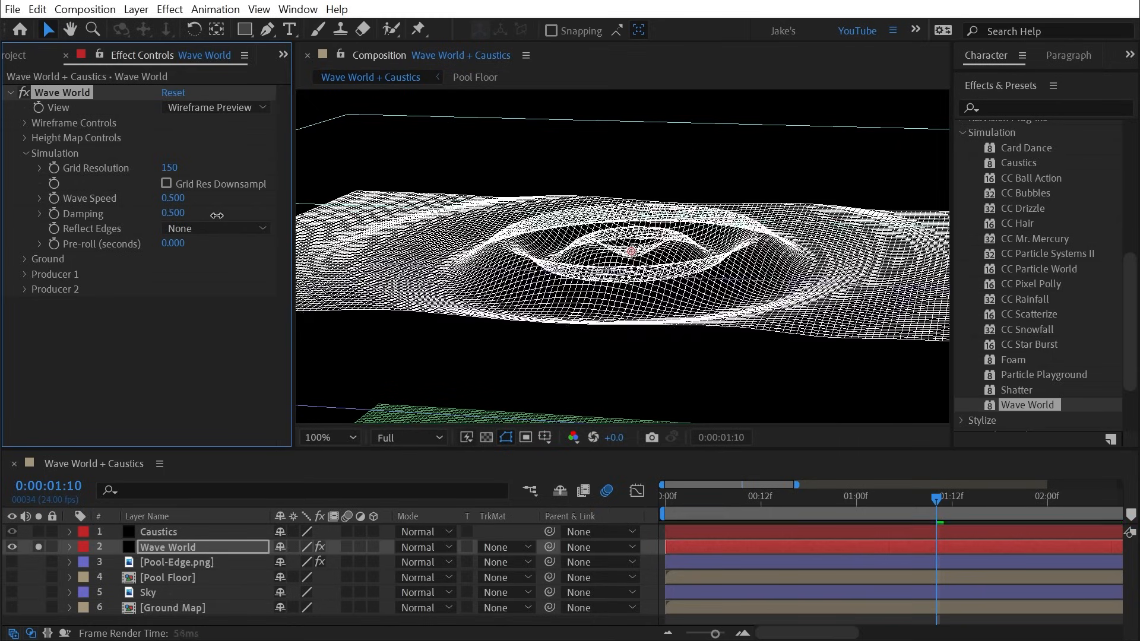
left_click_drag(217, 215, 279, 216)
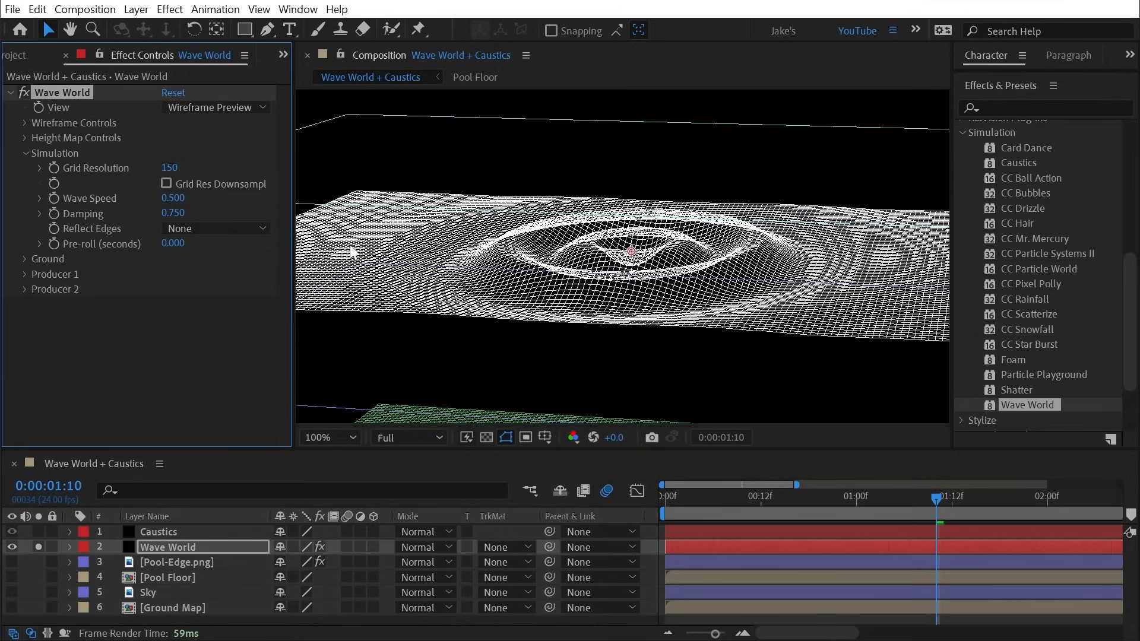
left_click_drag(924, 501, 665, 501)
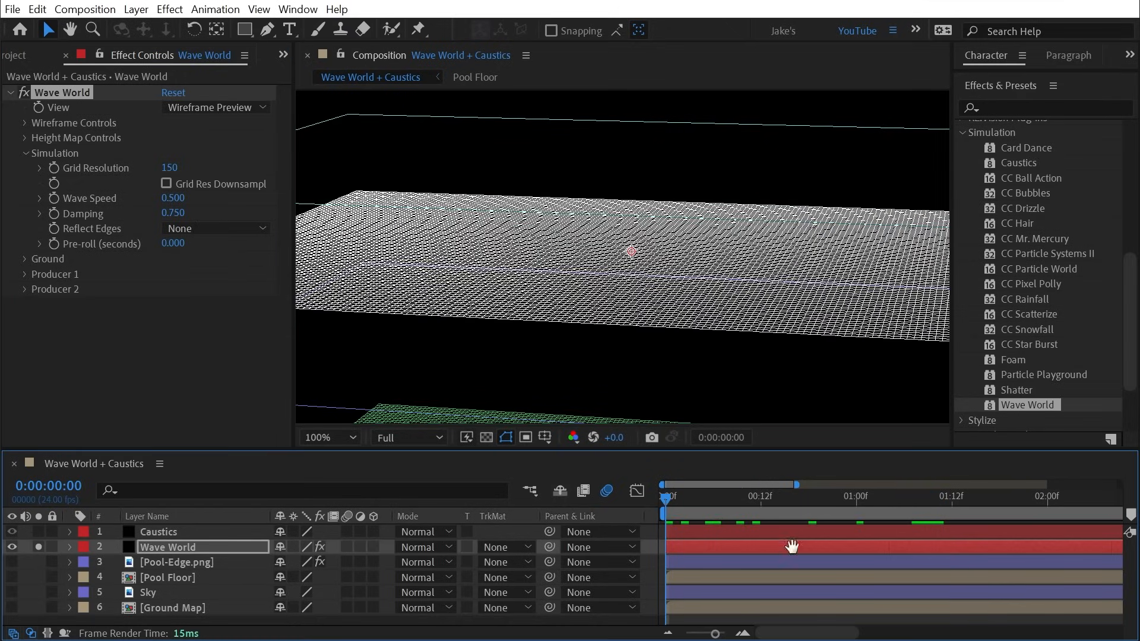
key("space")
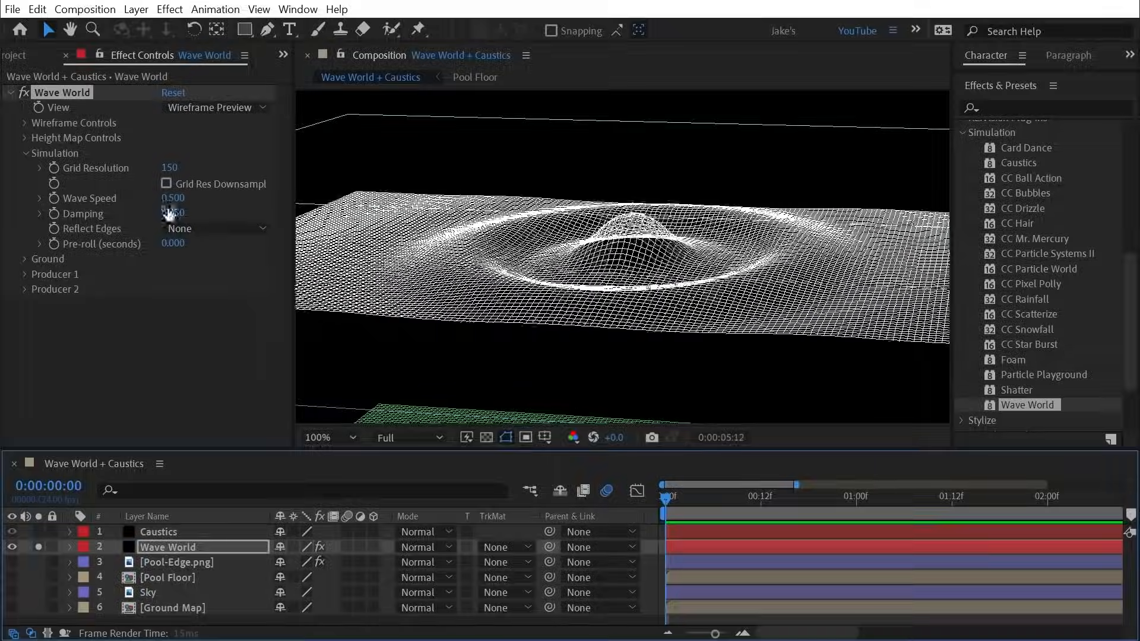
Try a Damping of 1.000 with a Wave Speed of 0.295 for the simulation.
left_click(172, 213)
type("1")
key("Return")
left_click_drag(194, 202, 549, 364)
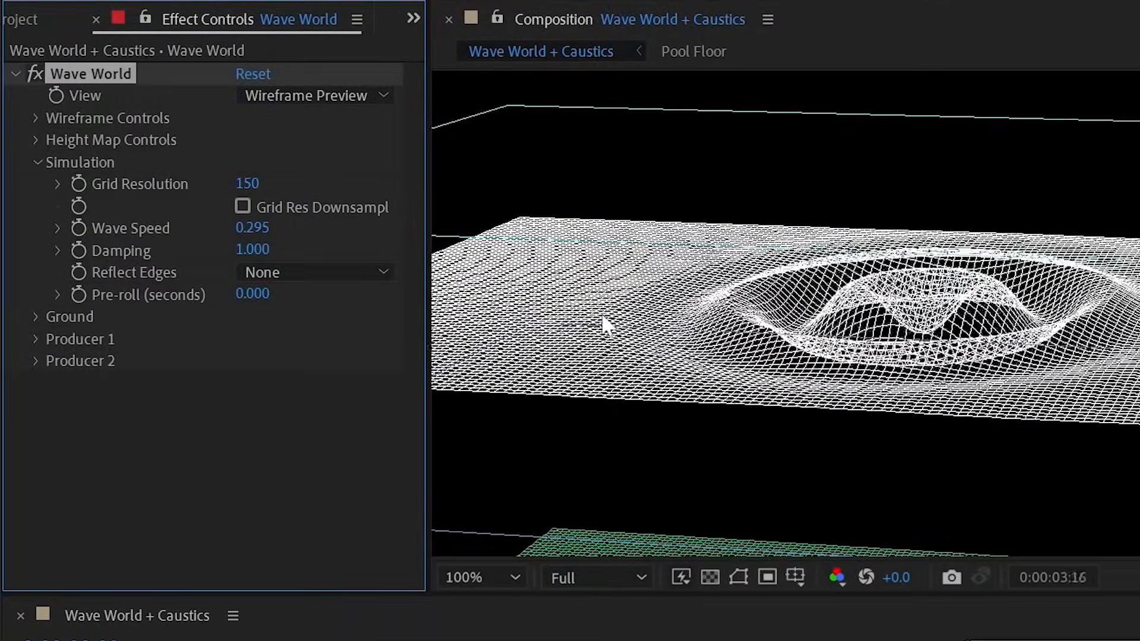
Lower the simulation's Damping to 0.080 and raise its Wave Speed to 0.474, viewing the whole wireframe at 50%.
left_click_drag(252, 249, 110, 236)
left_click_drag(252, 230, 441, 231)
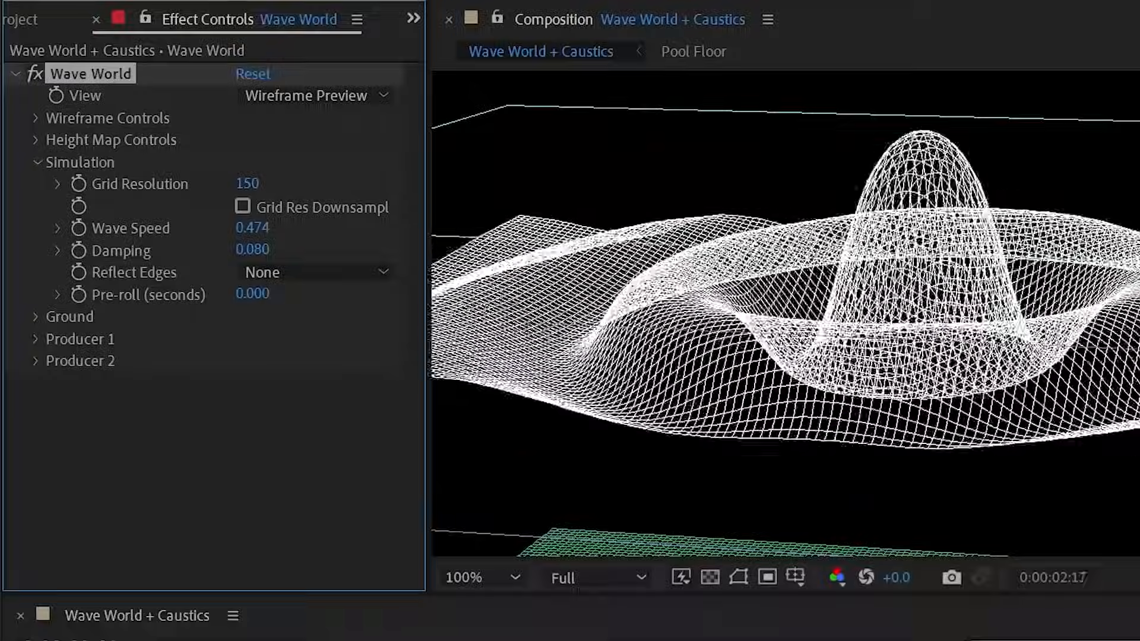
scroll(864, 273, "down", 2)
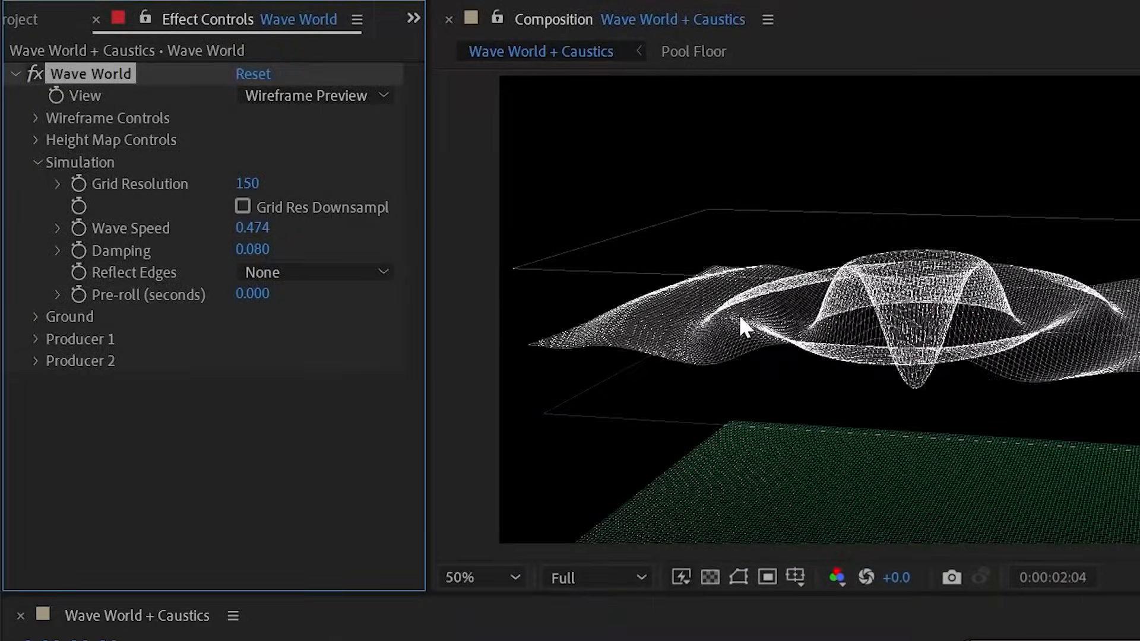
In the Height Map view, set the simulation's Reflect Edges to All and its Damping to 0.420.
left_click(356, 96)
left_click(303, 119)
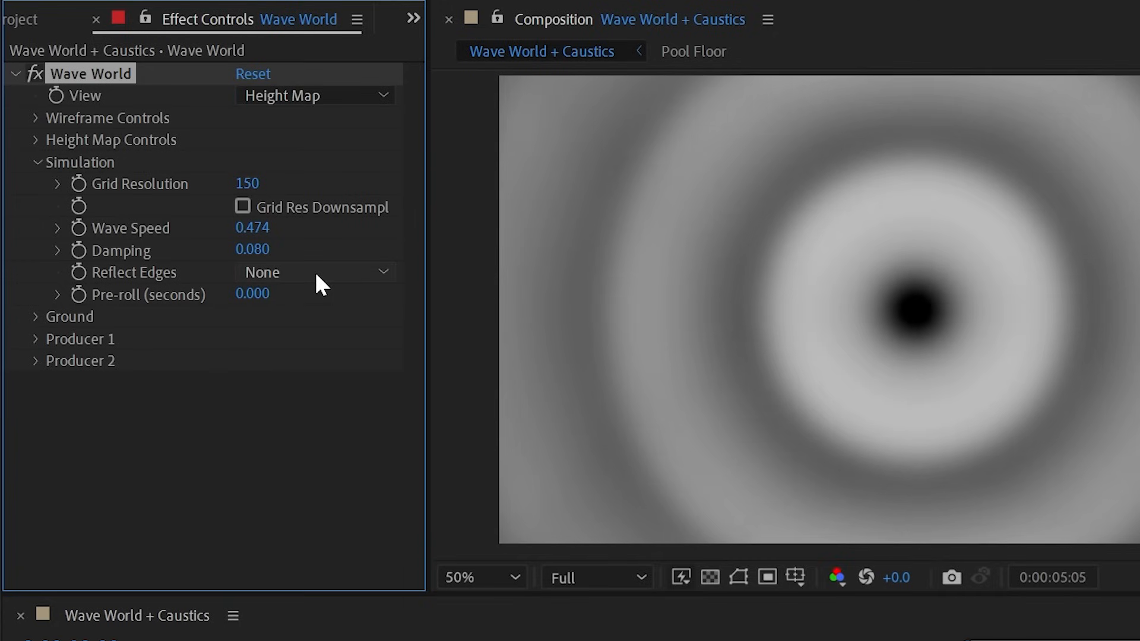
left_click(316, 273)
left_click(331, 325)
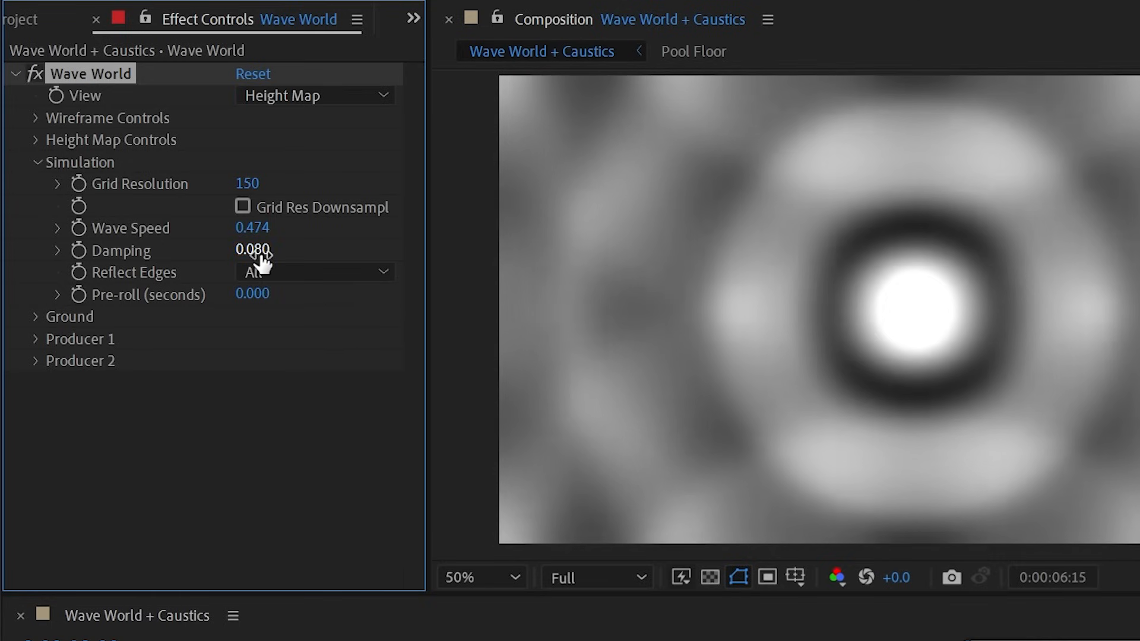
left_click_drag(261, 257, 301, 252)
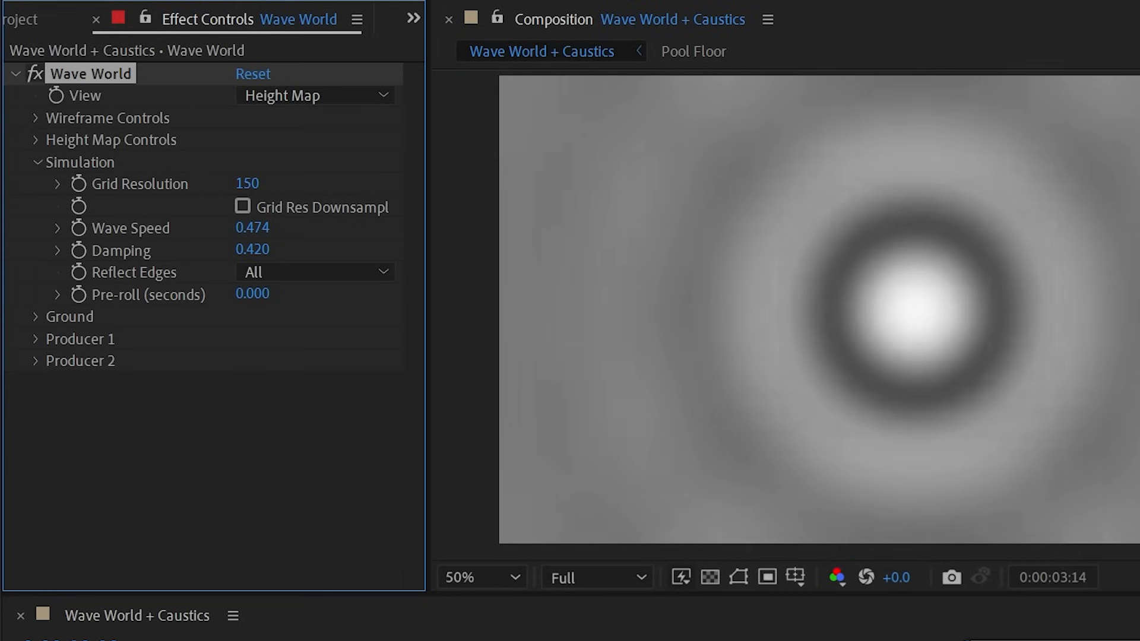
Try a Damping of 0.170 and a Wave Speed of 0.525 with the simulation's Reflect Edges set to Left.
left_click_drag(263, 251, 313, 218)
left_click(355, 272)
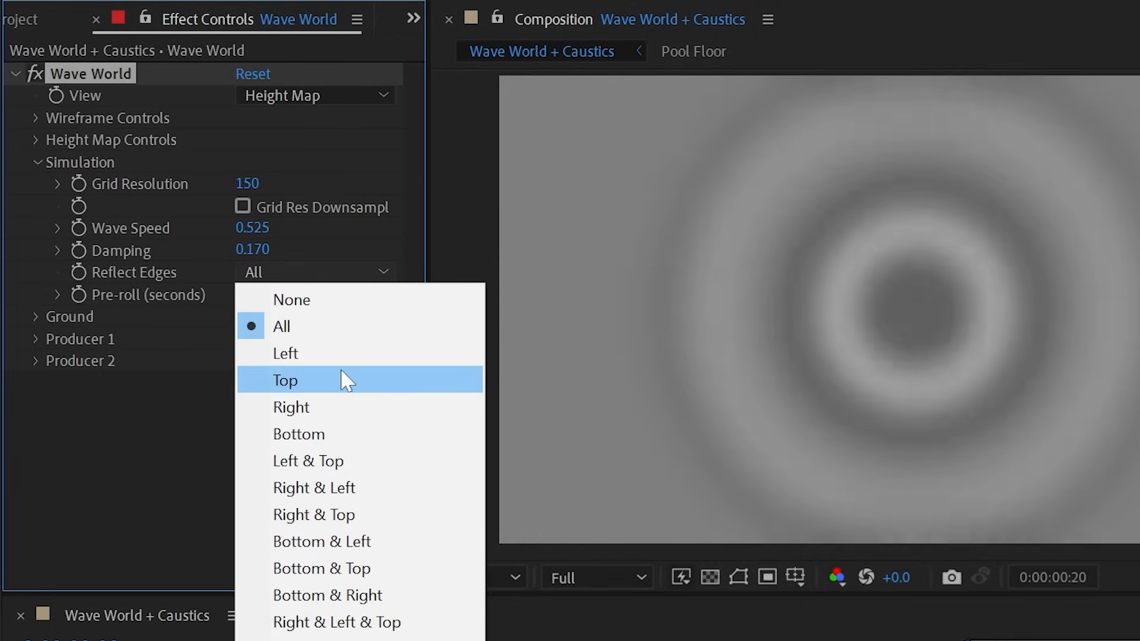
left_click(337, 355)
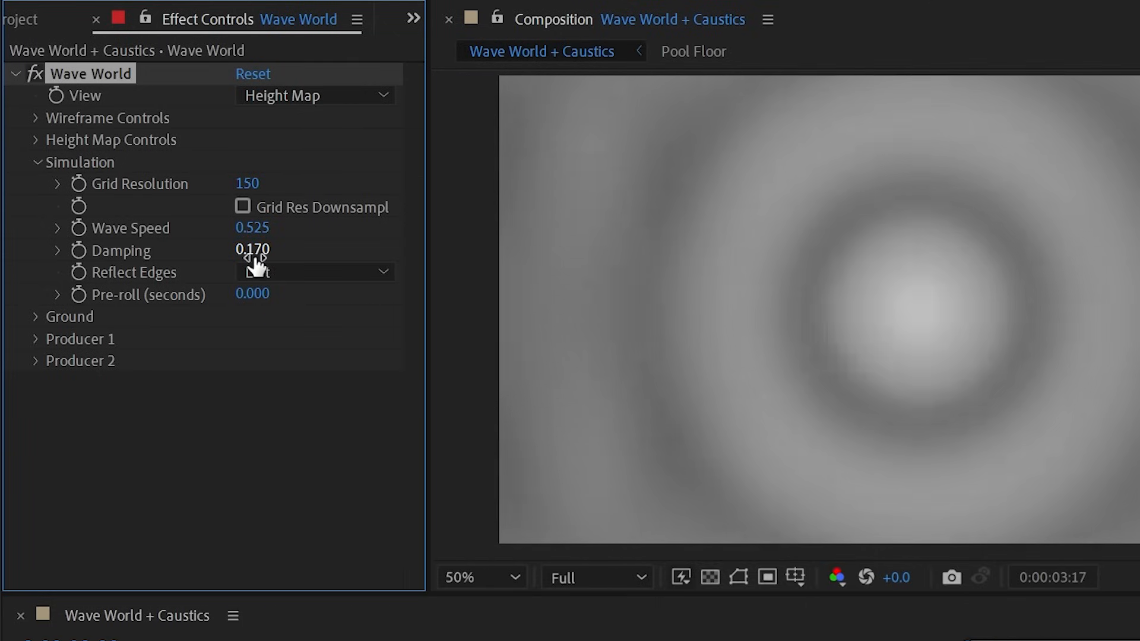
Set the simulation's Damping to 0.130, Wave Speed to 0.561 and Reflect Edges to None, and preview the waves from the first frame.
left_click_drag(254, 257, 288, 229)
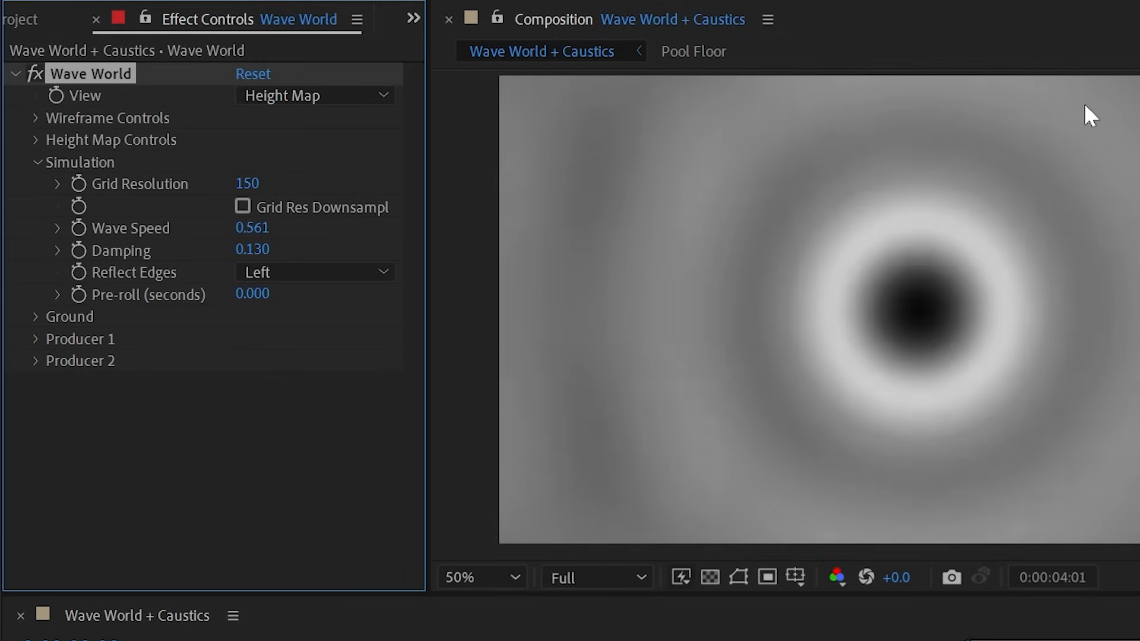
left_click(315, 271)
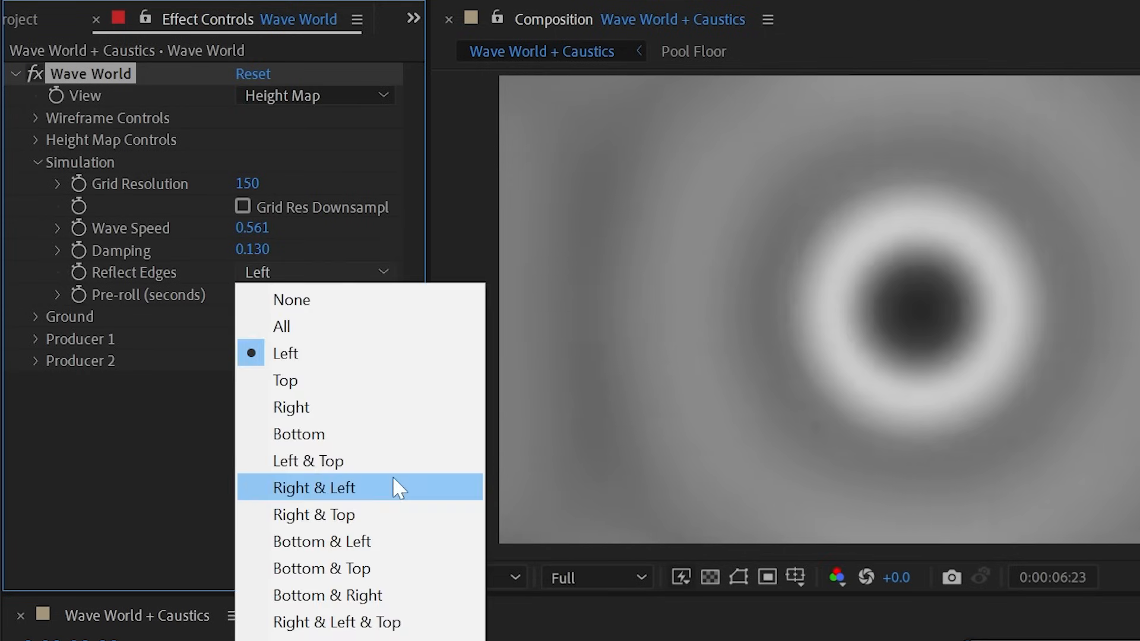
left_click(284, 301)
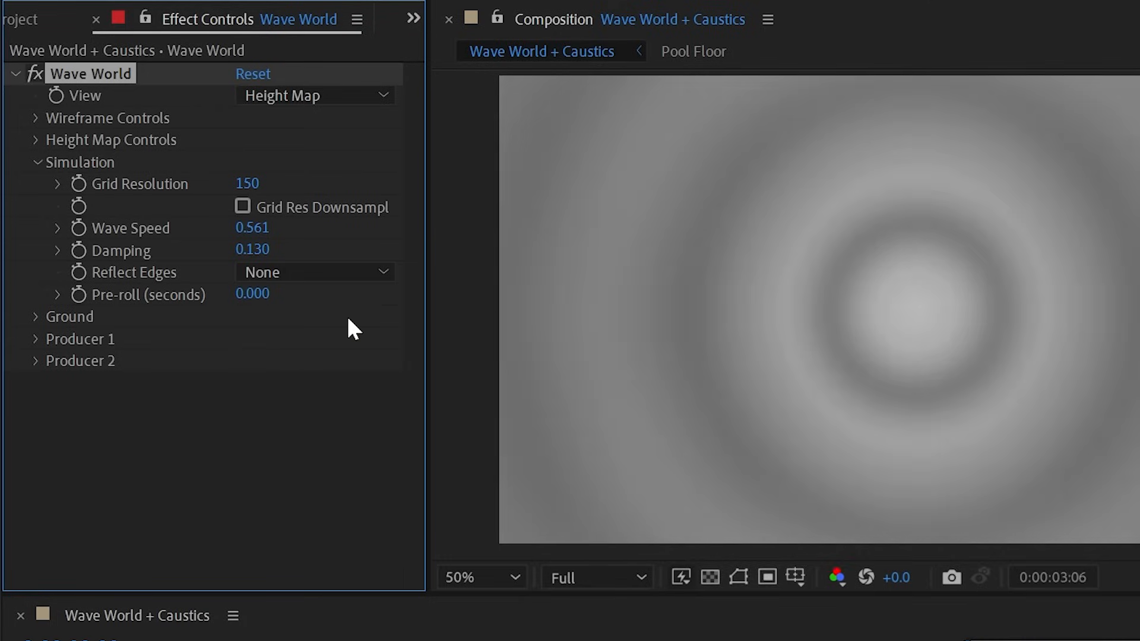
left_click(682, 634)
key("space")
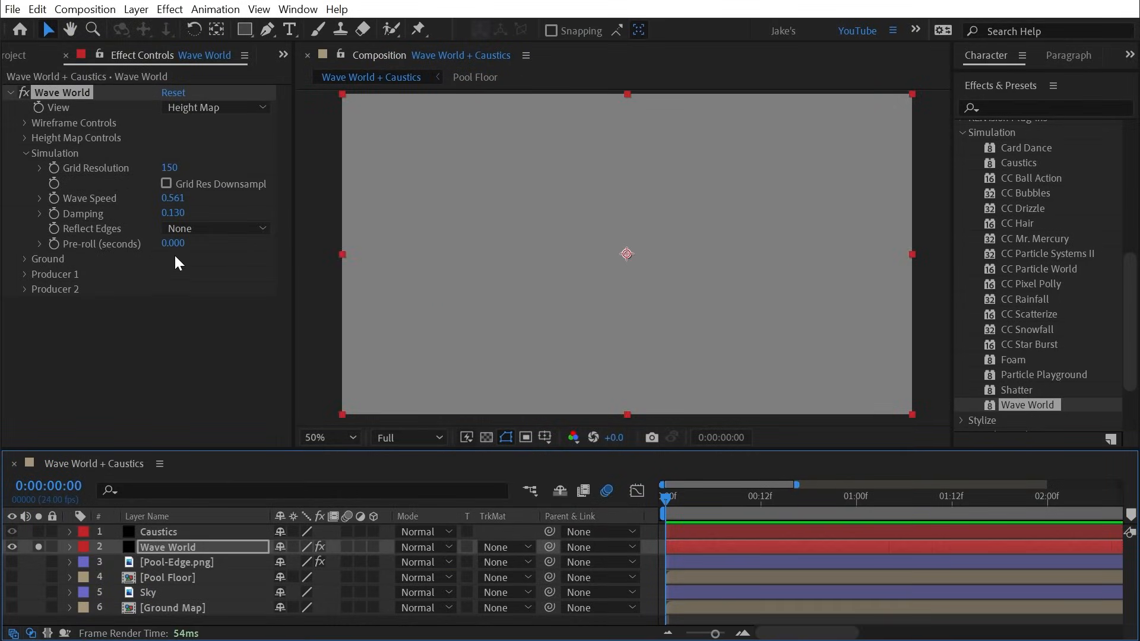
Try a Pre-roll of 3 seconds on the wave simulation with a preview, and reset the Pre-roll to its default.
left_click(173, 244)
type("3")
key("Return")
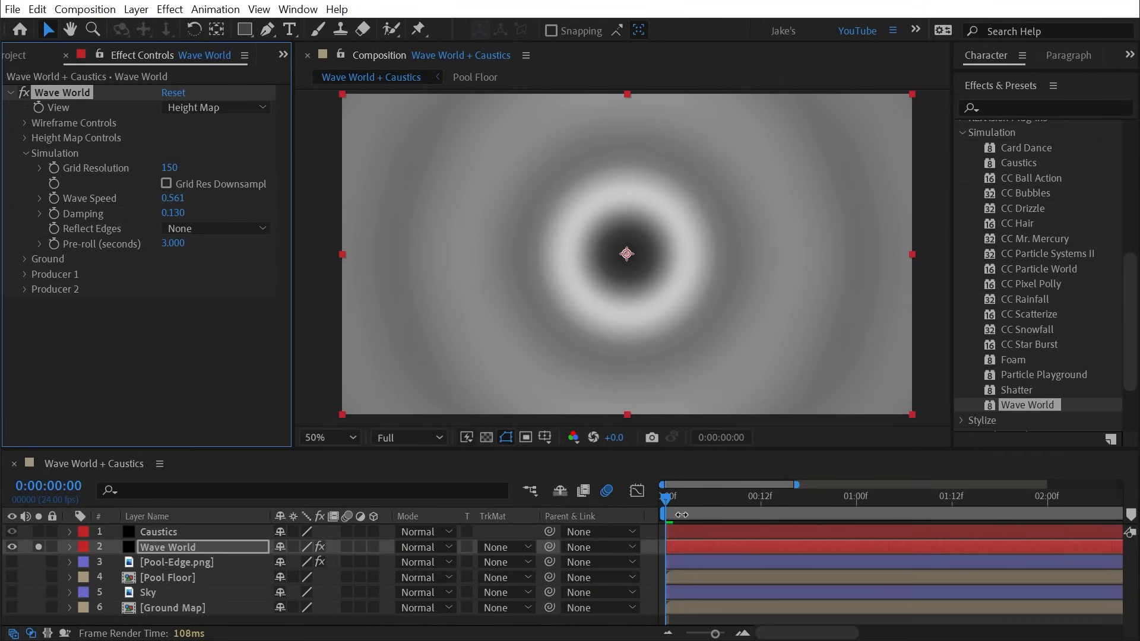
key("space")
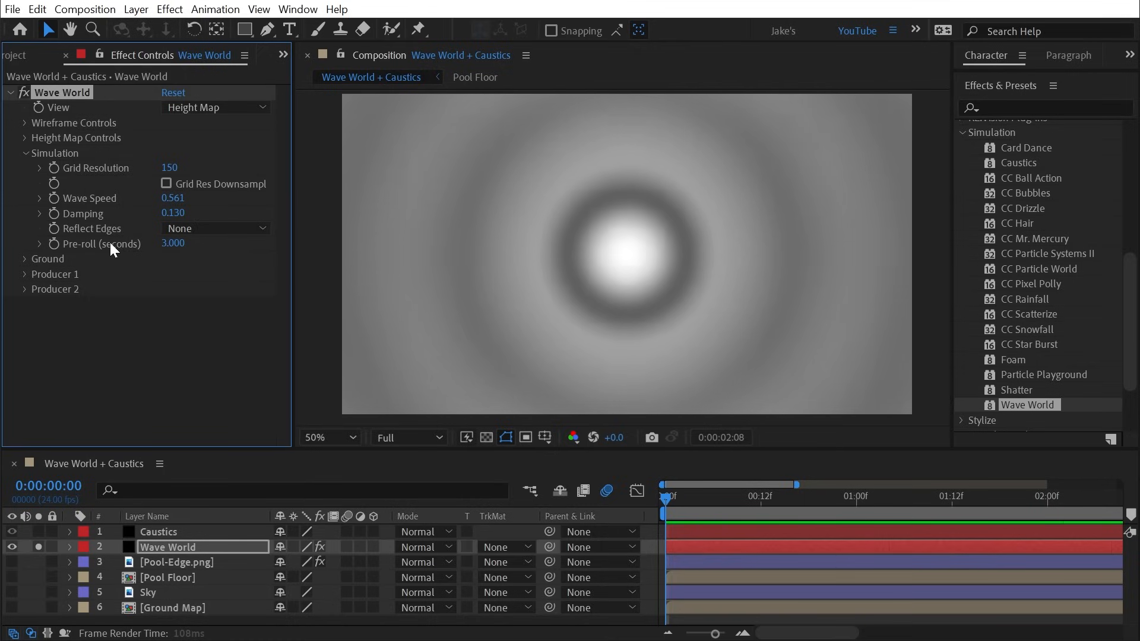
right_click(109, 240)
left_click(148, 392)
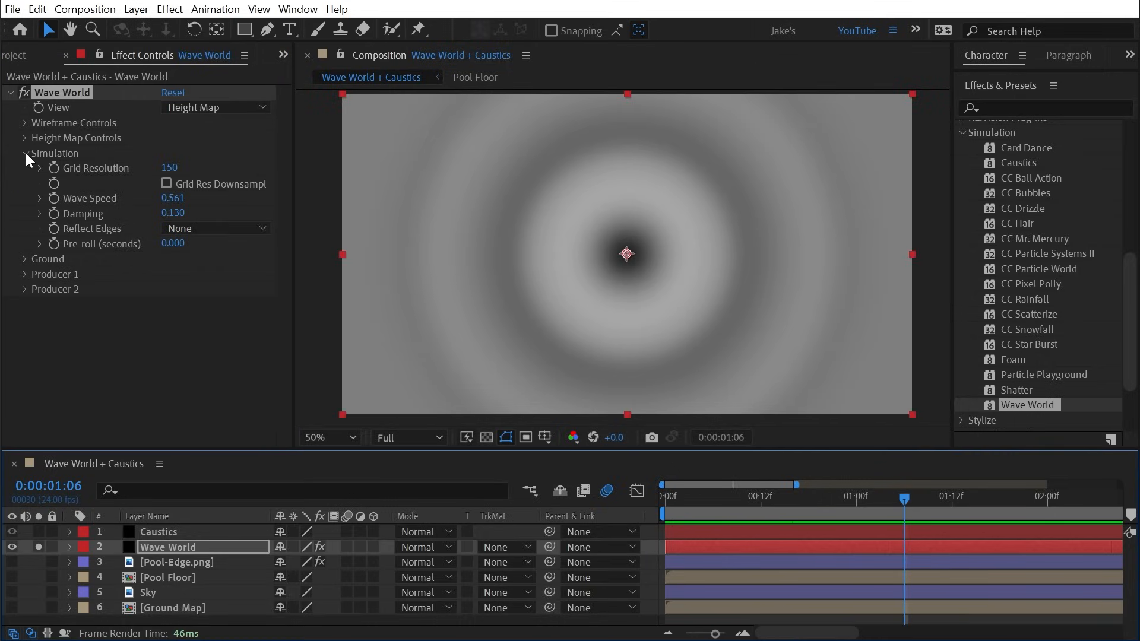
Turn off solo for the Wave World layer and apply the Caustics effect to the Caustics layer.
left_click(41, 545)
left_click(173, 532)
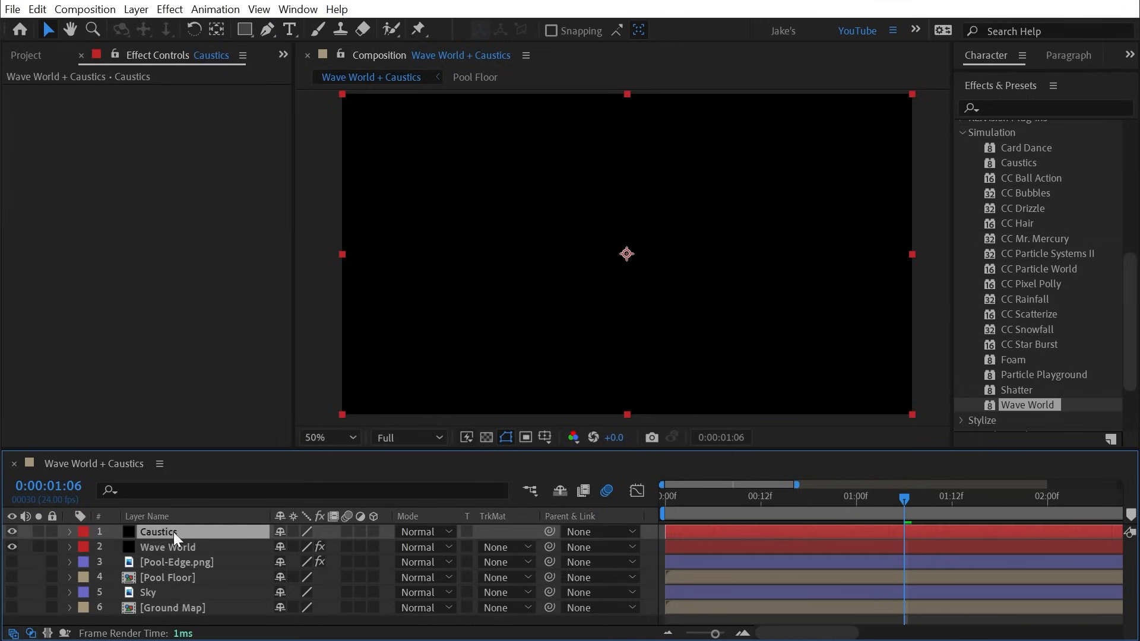
left_click_drag(1024, 164, 191, 533)
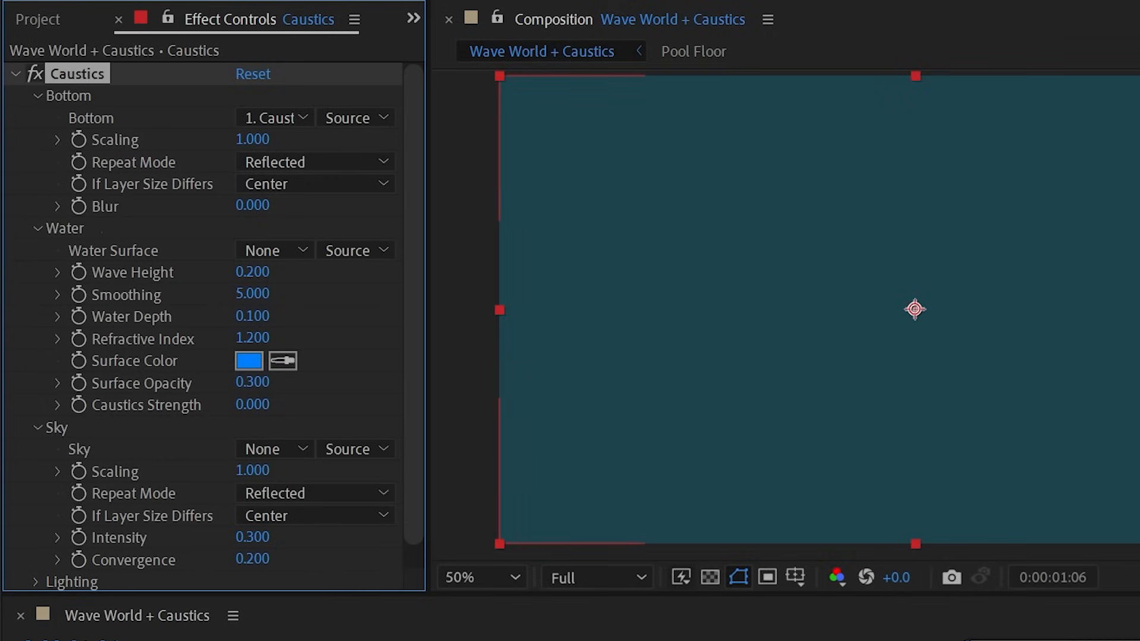
Set the Caustics effect's Water Surface to the Wave World layer, read with Effects & Masks.
left_click(17, 639)
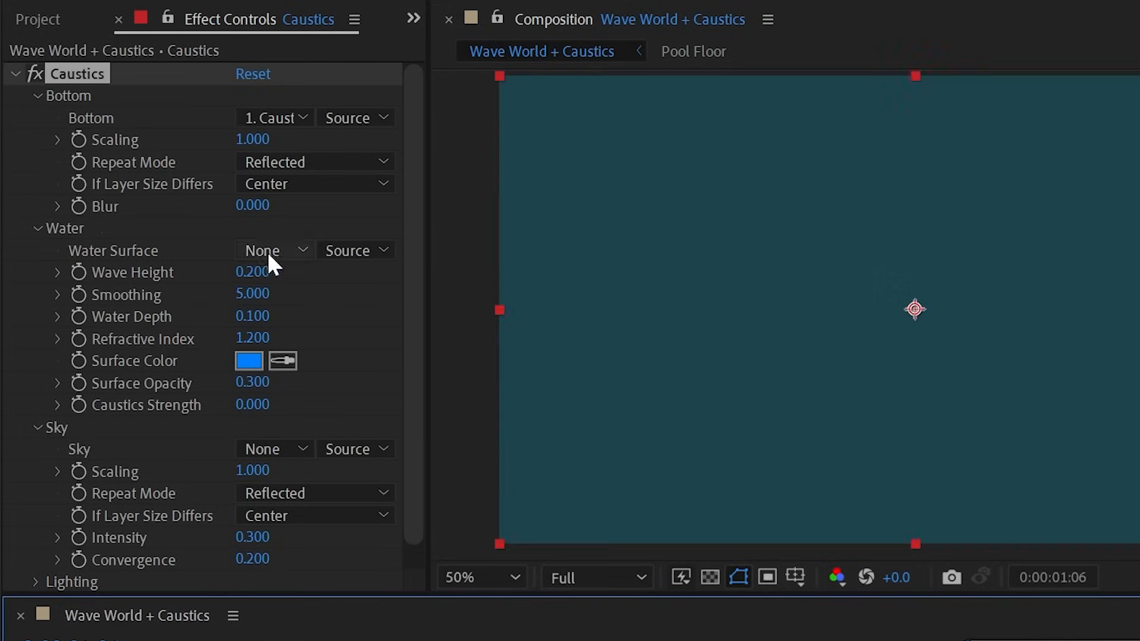
left_click(271, 254)
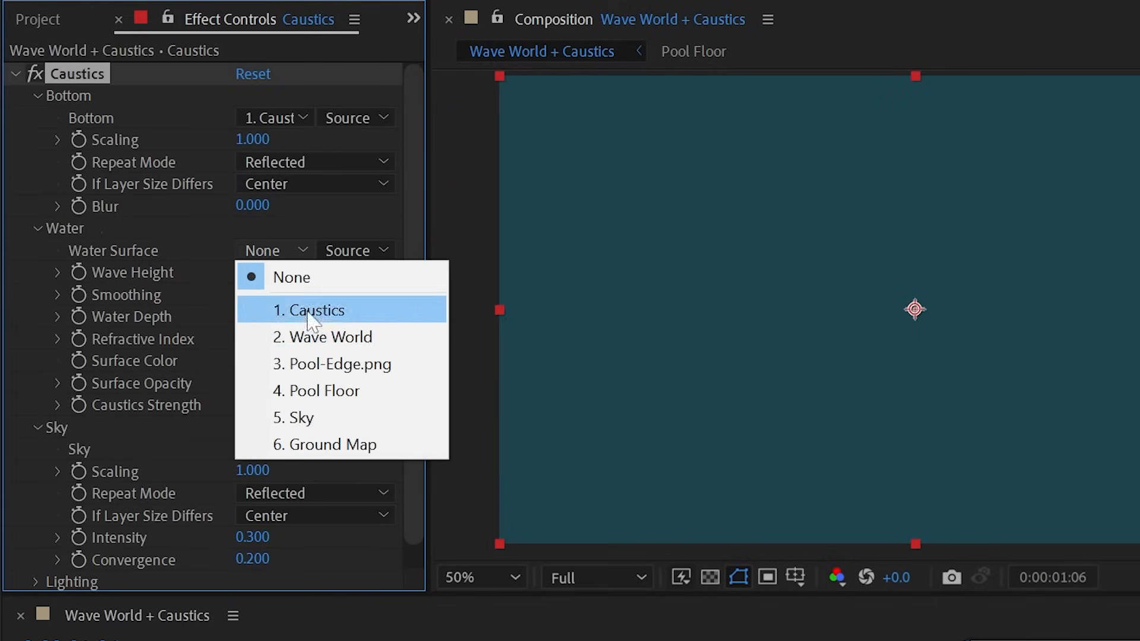
left_click(399, 341)
left_click(355, 251)
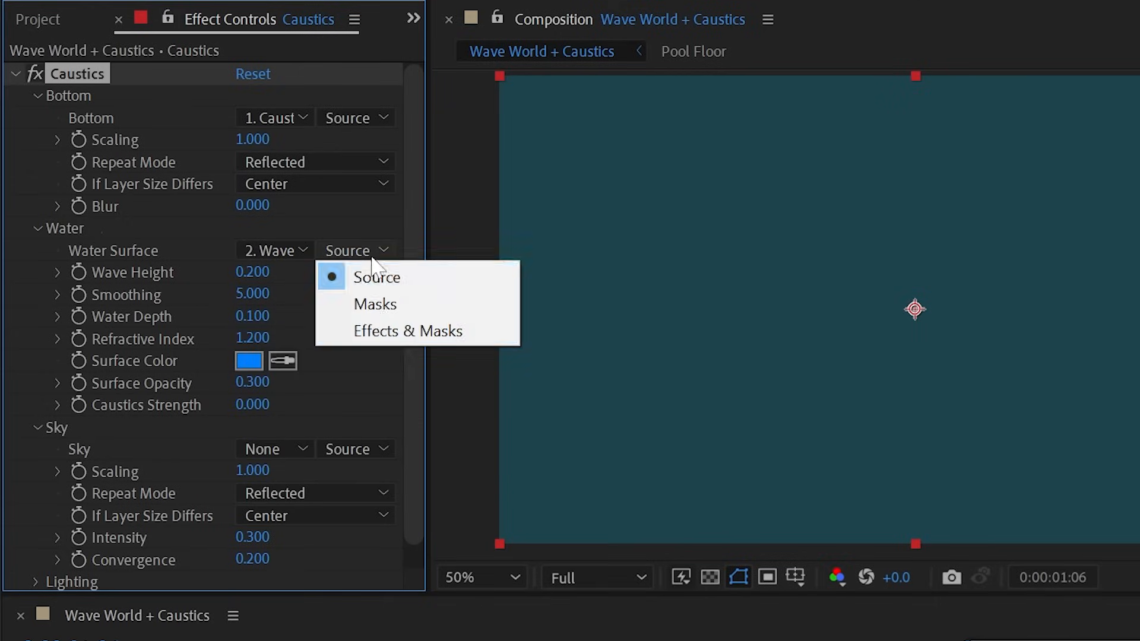
left_click(359, 332)
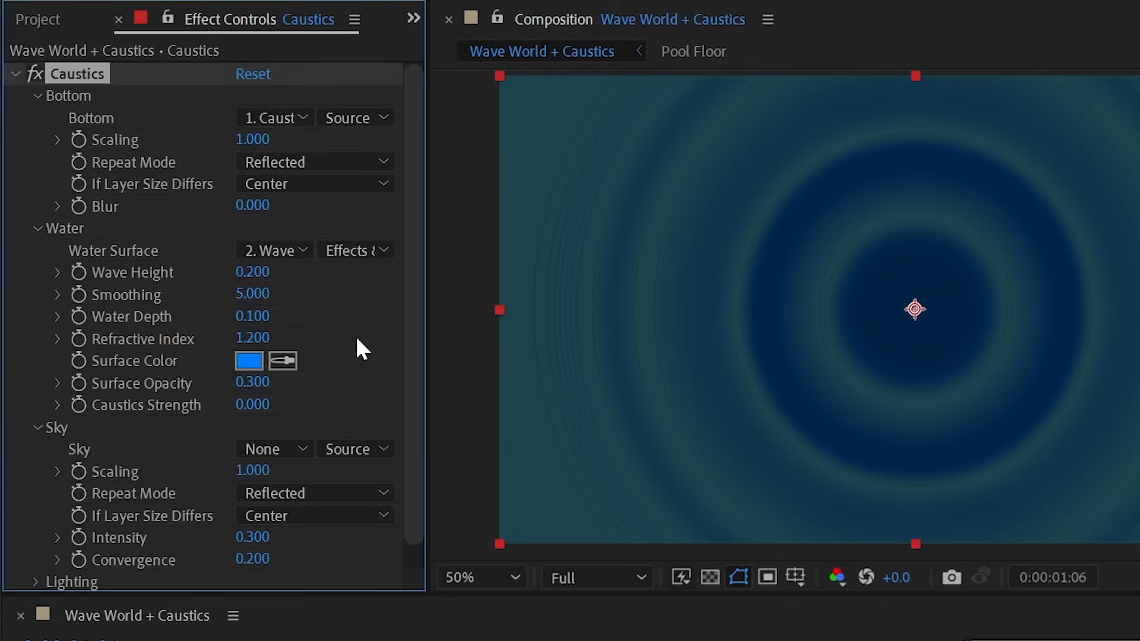
left_click(16, 640)
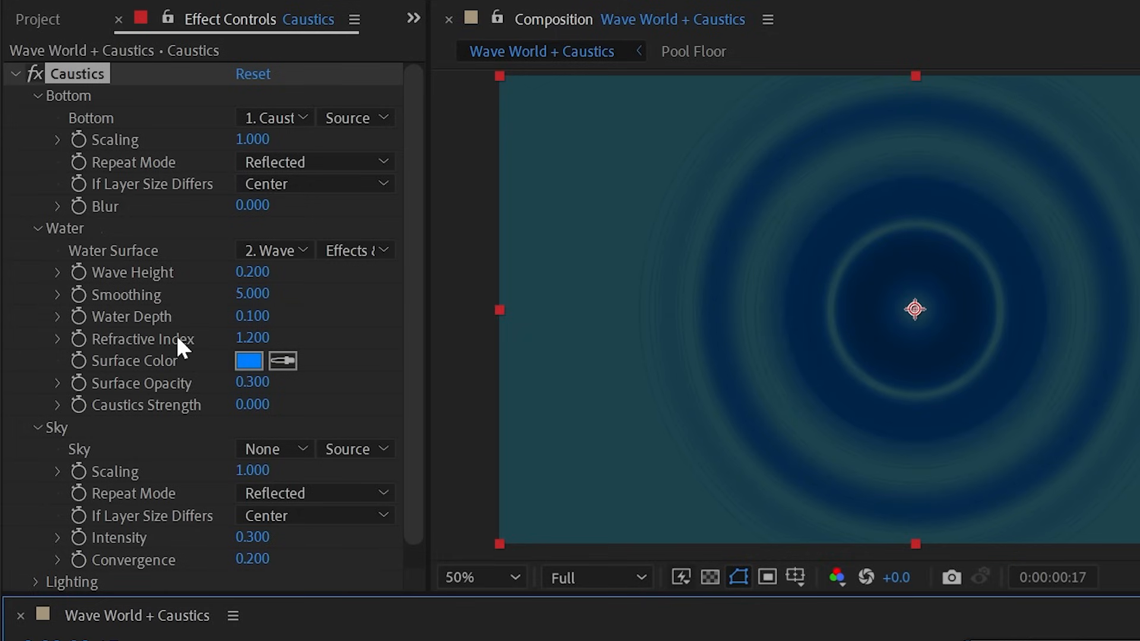
Set the Caustics effect's Bottom to the Pool Floor layer and preview the rippling water from the first frame.
left_click(70, 97)
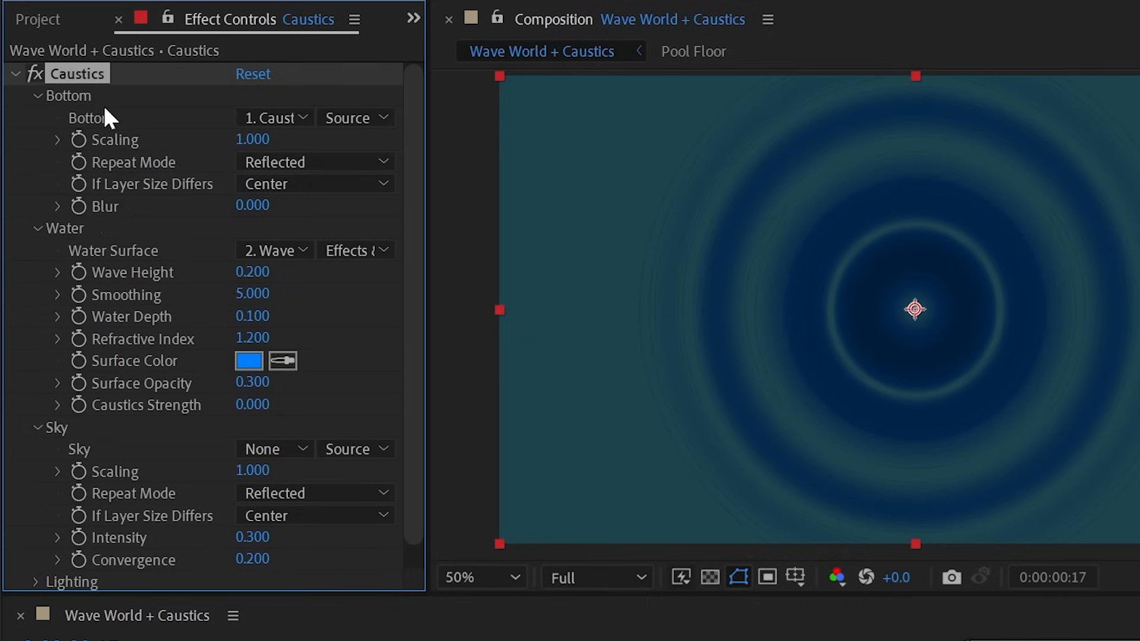
left_click(277, 119)
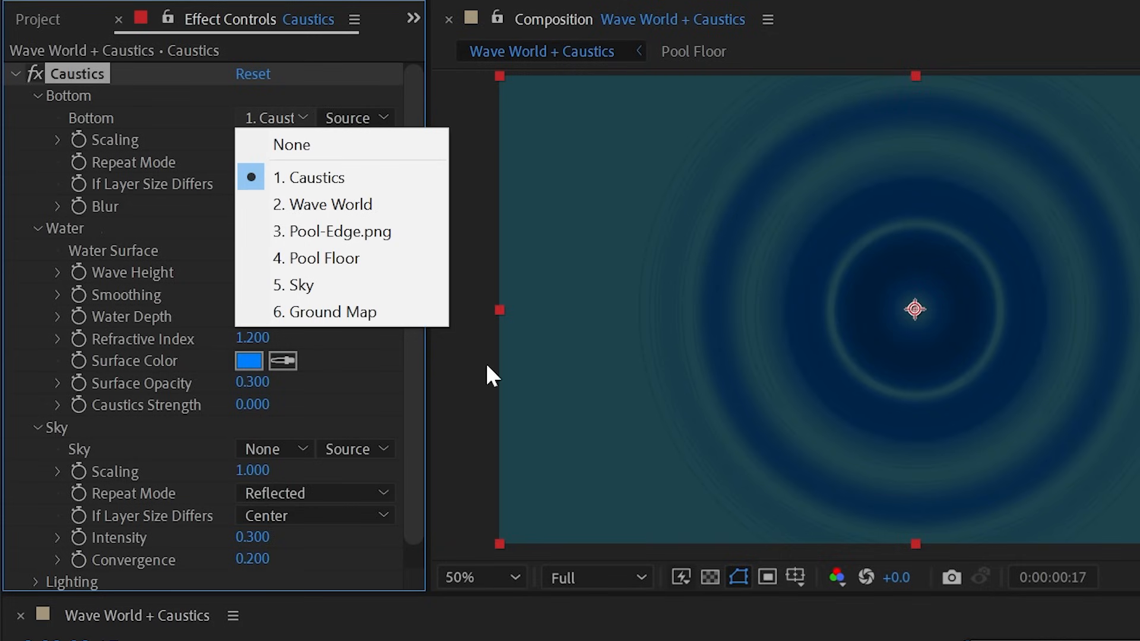
left_click(330, 266)
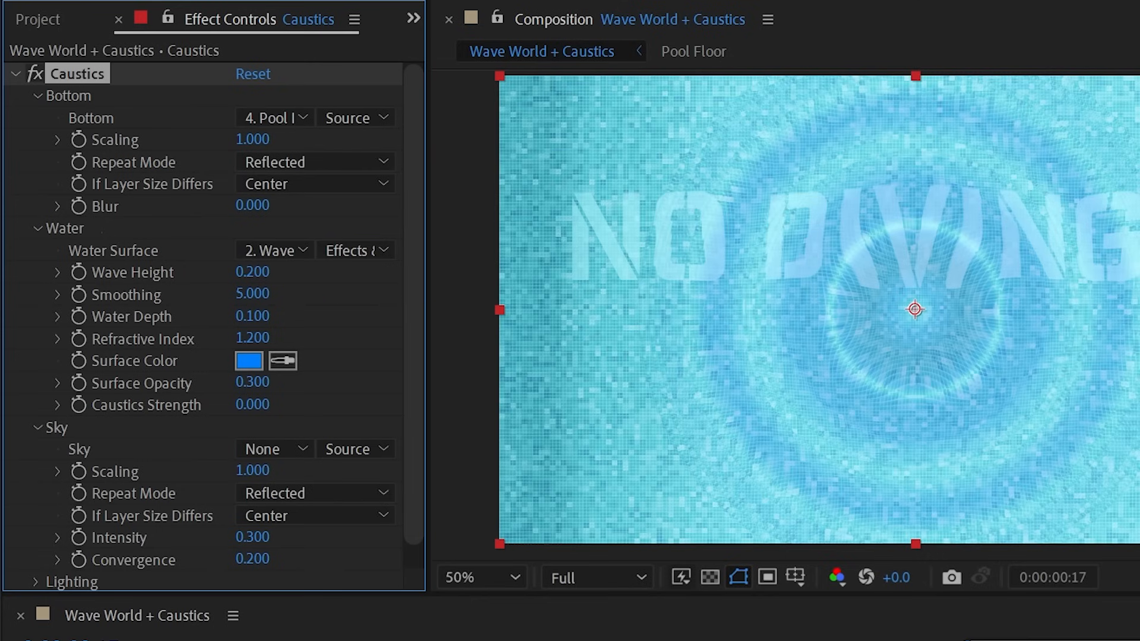
left_click(970, 640)
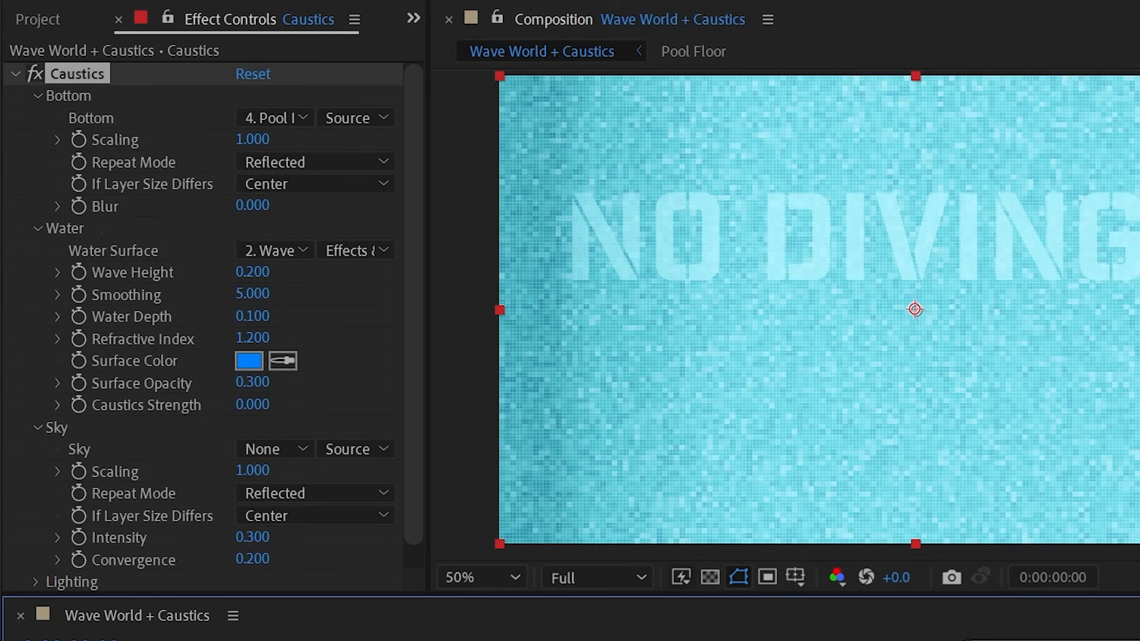
key("space")
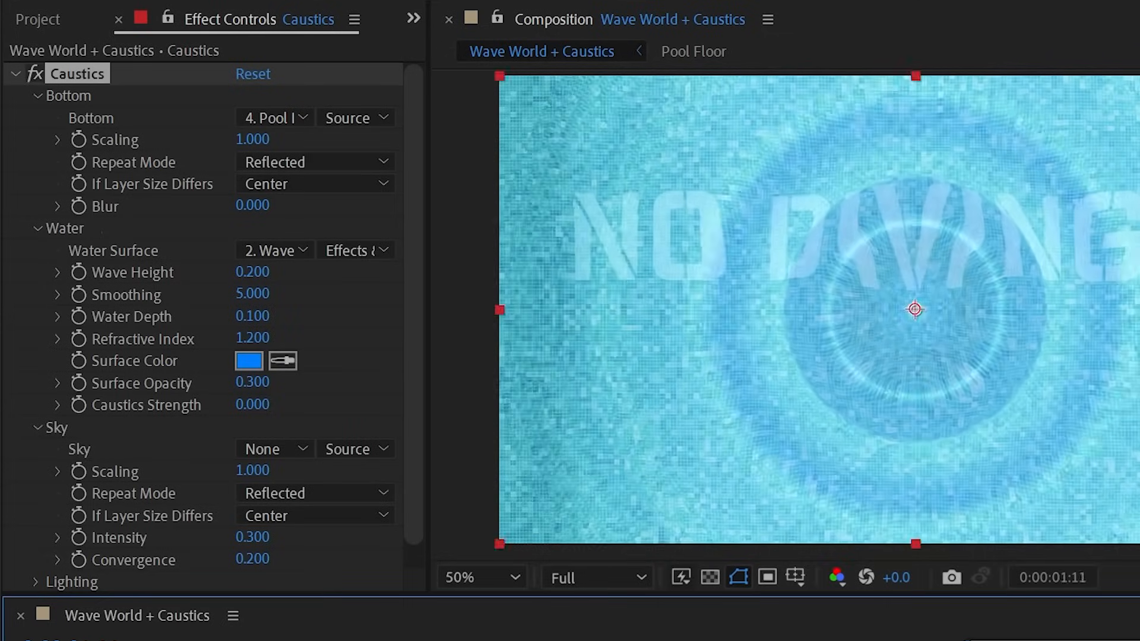
scroll(725, 199, "up", 1)
left_click_drag(1105, 176, 994, 275)
scroll(1104, 214, "down", 1)
left_click_drag(928, 424, 893, 409)
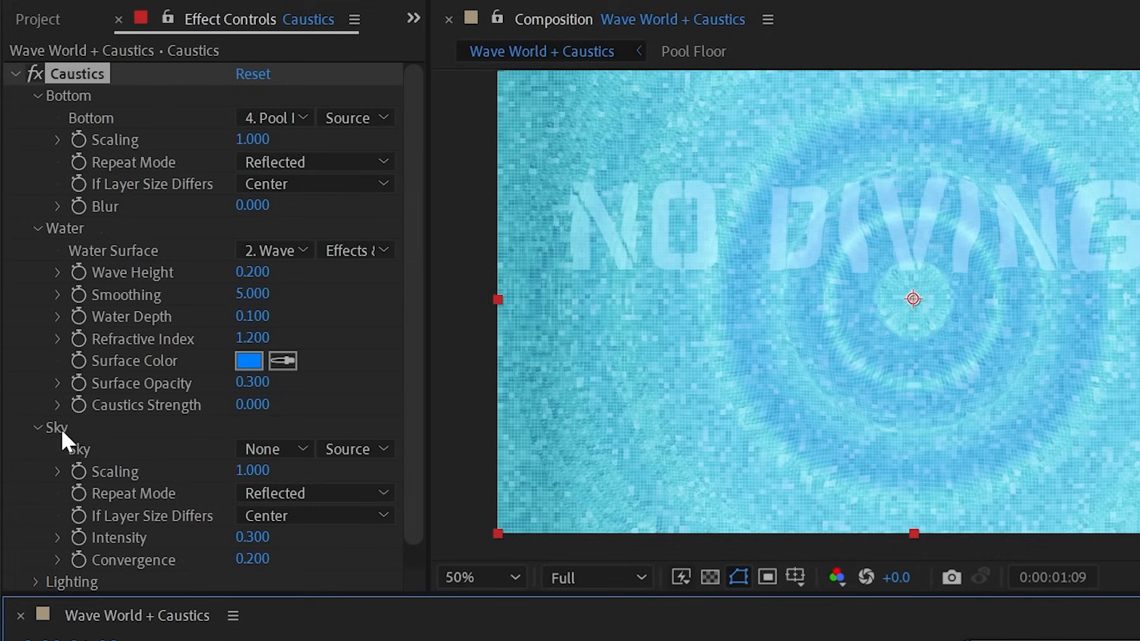
Check the Sky layer's image and assign that layer as the Caustics effect's Sky.
left_click(61, 428)
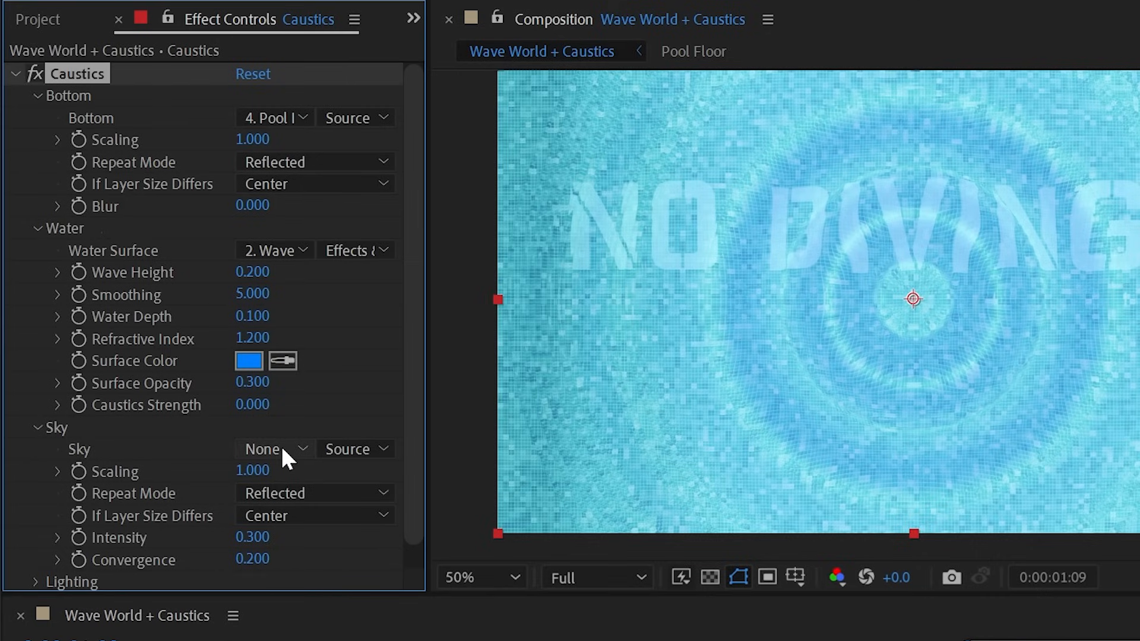
left_click(238, 637)
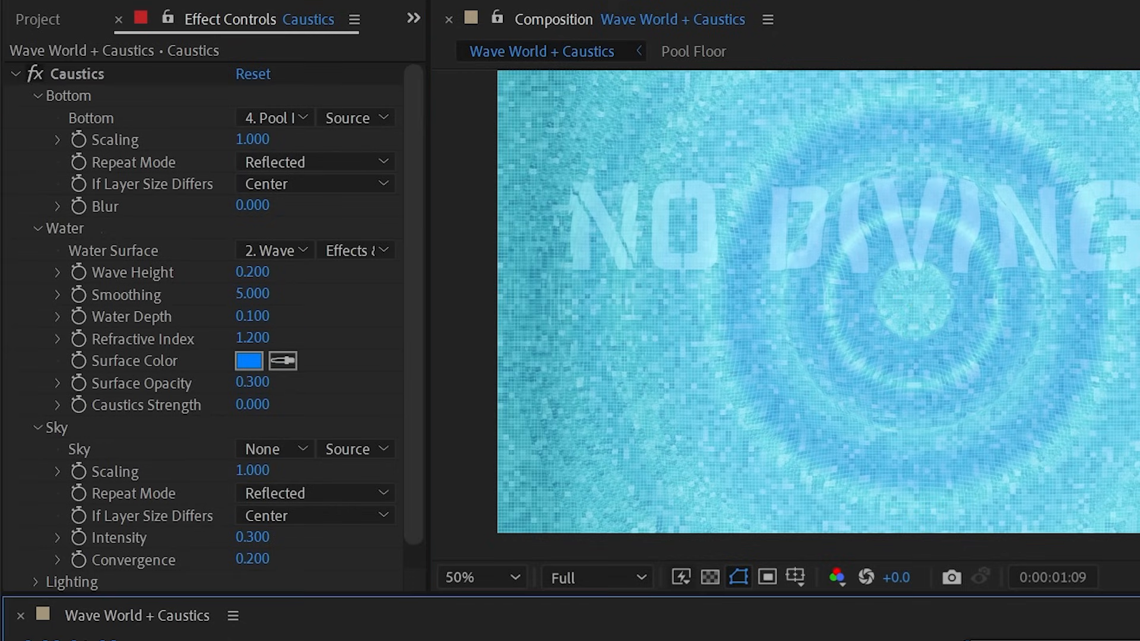
left_click(18, 640)
left_click(18, 639)
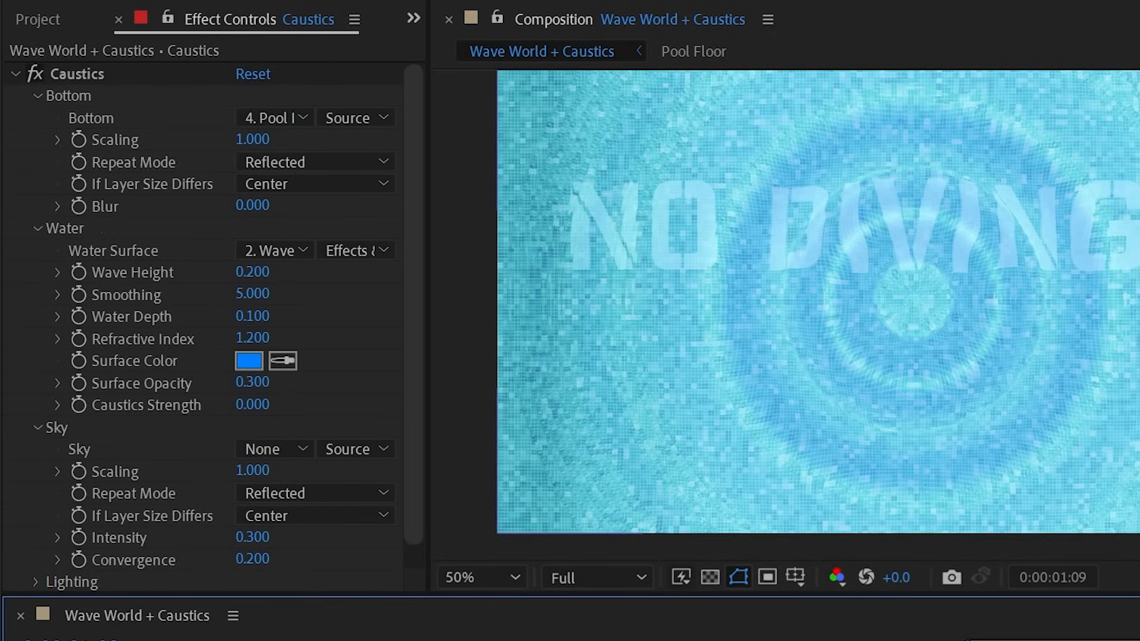
left_click(118, 639)
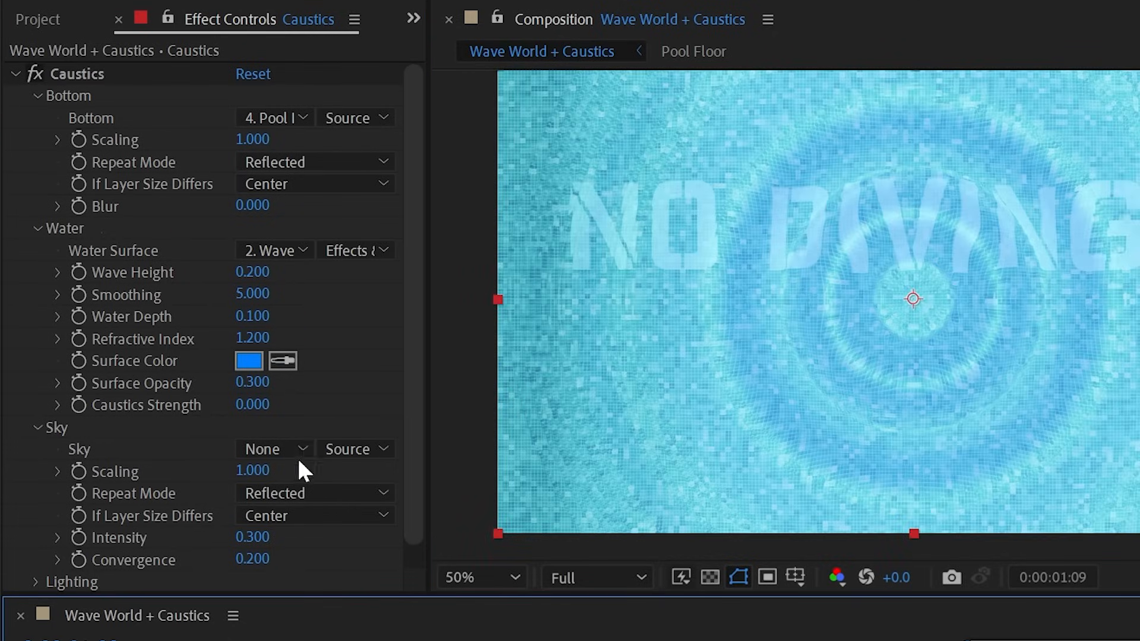
left_click(295, 451)
left_click(364, 613)
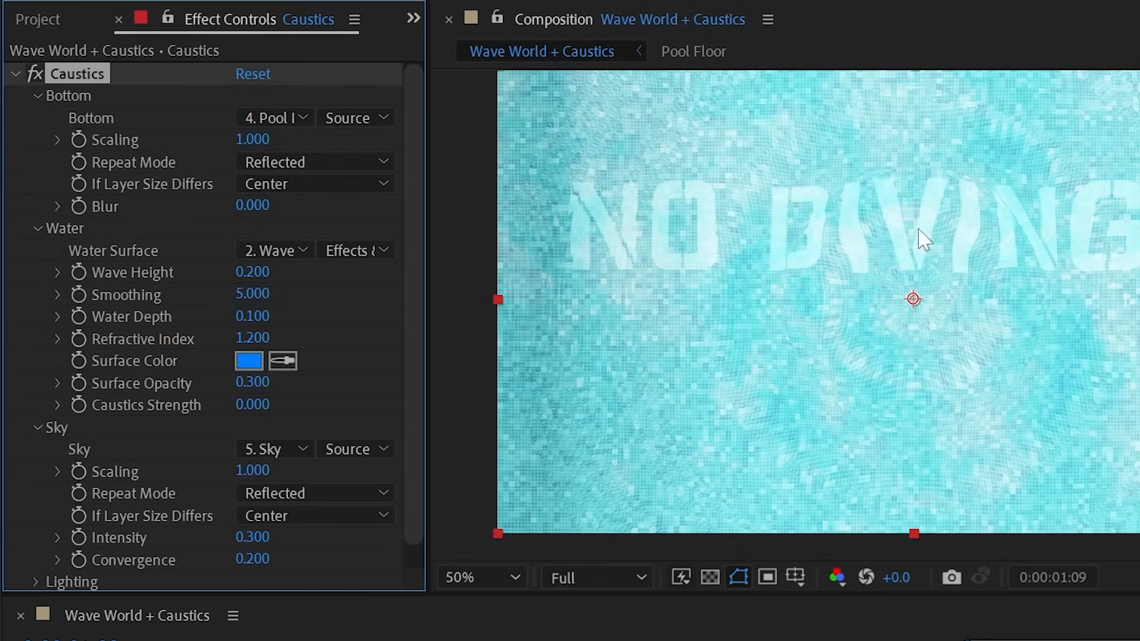
Try a sky Intensity of 0.770, lower it to 0.150, and set the Caustics effect's Sky layer back to None.
left_click_drag(256, 535, 315, 538)
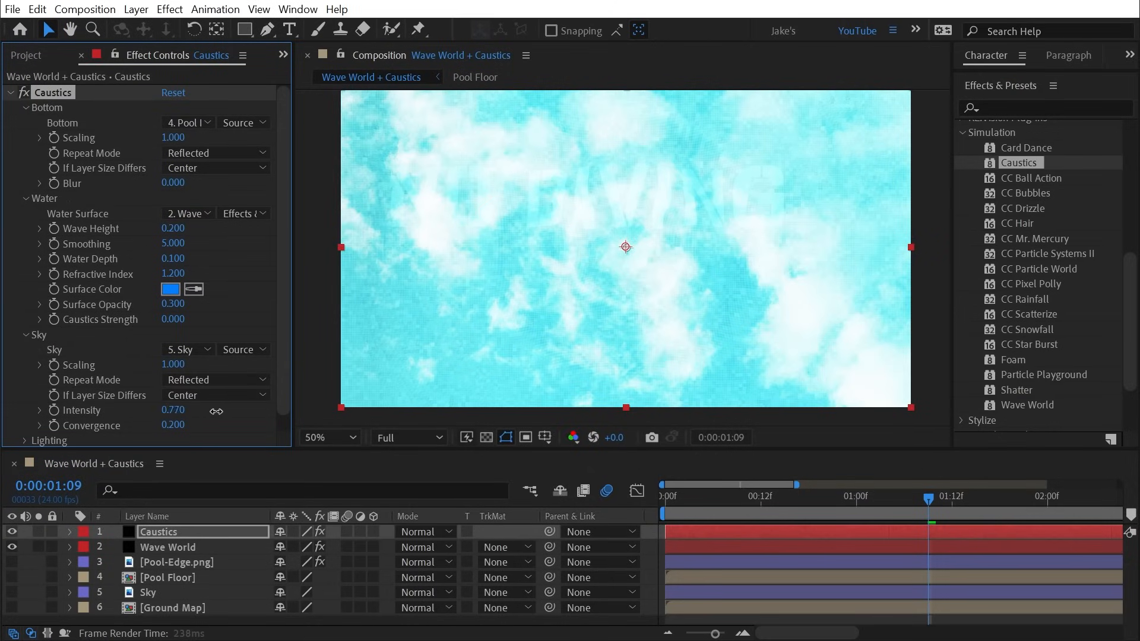
left_click_drag(216, 412, 130, 403)
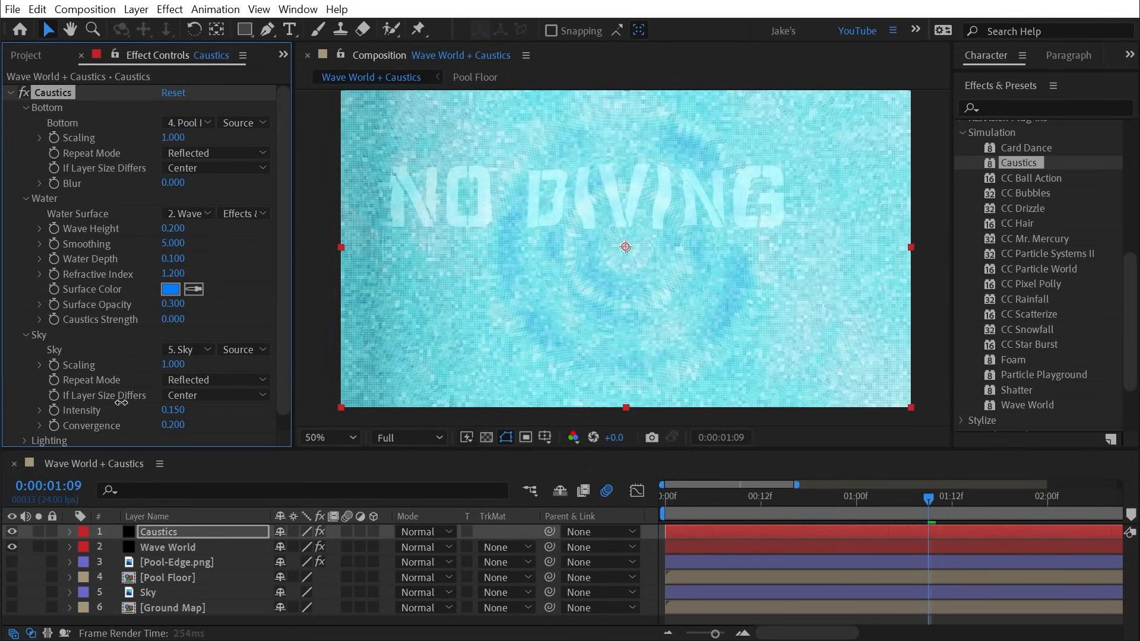
left_click(181, 355)
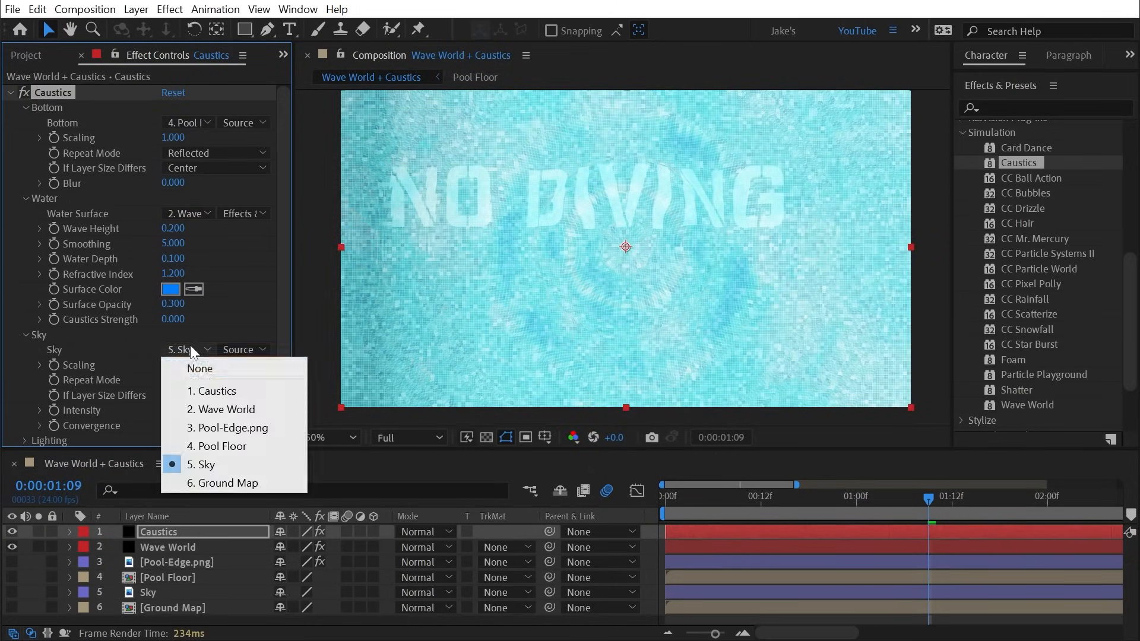
left_click(193, 368)
left_click(26, 335)
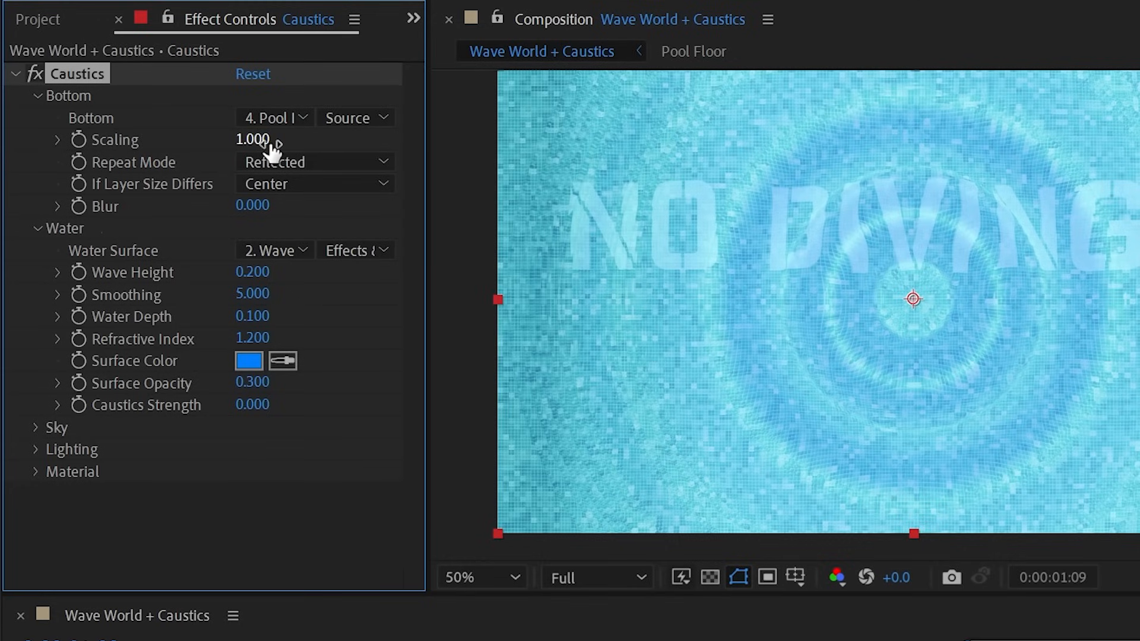
Set the Bottom's Scaling to 0.470 and try the Tiled and Once repeat modes for the pool floor.
left_click_drag(270, 151, 205, 162)
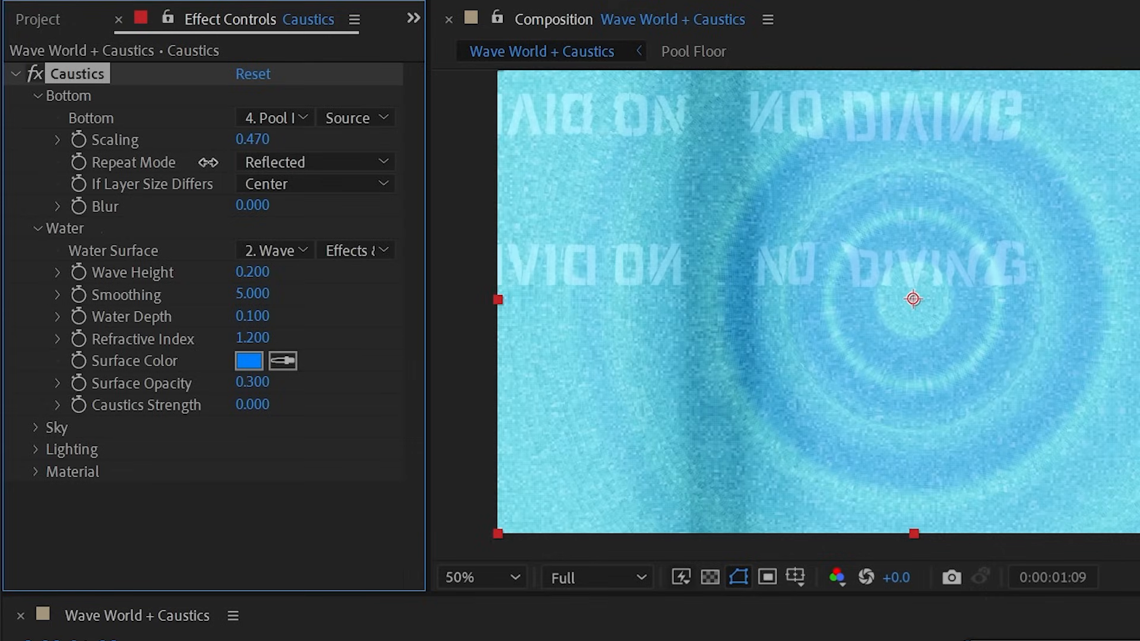
left_click(275, 162)
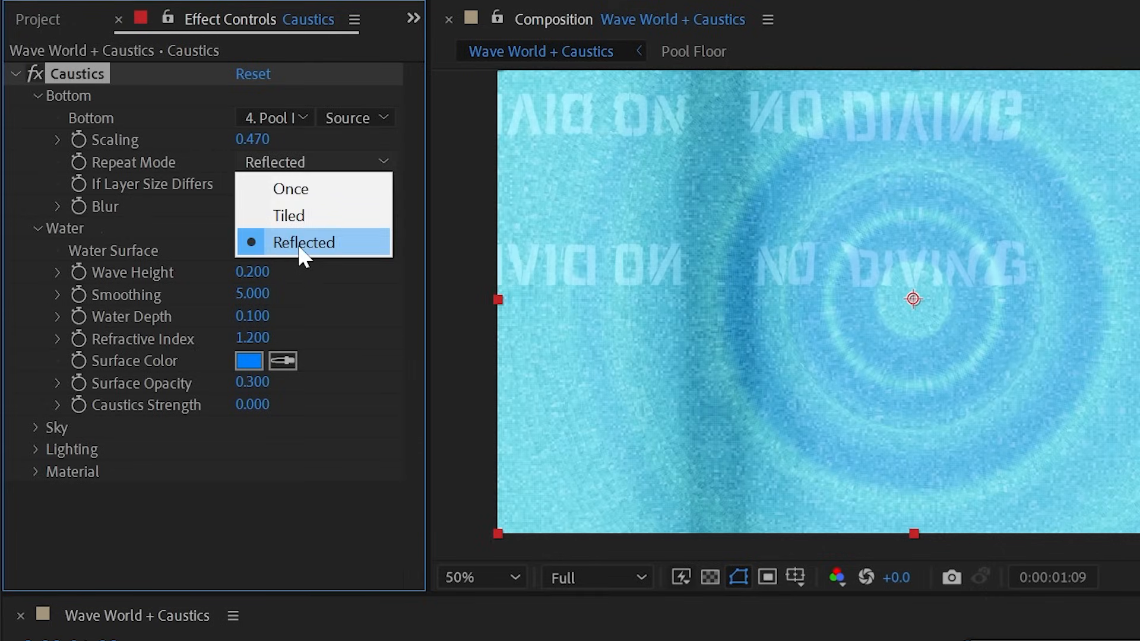
left_click(311, 218)
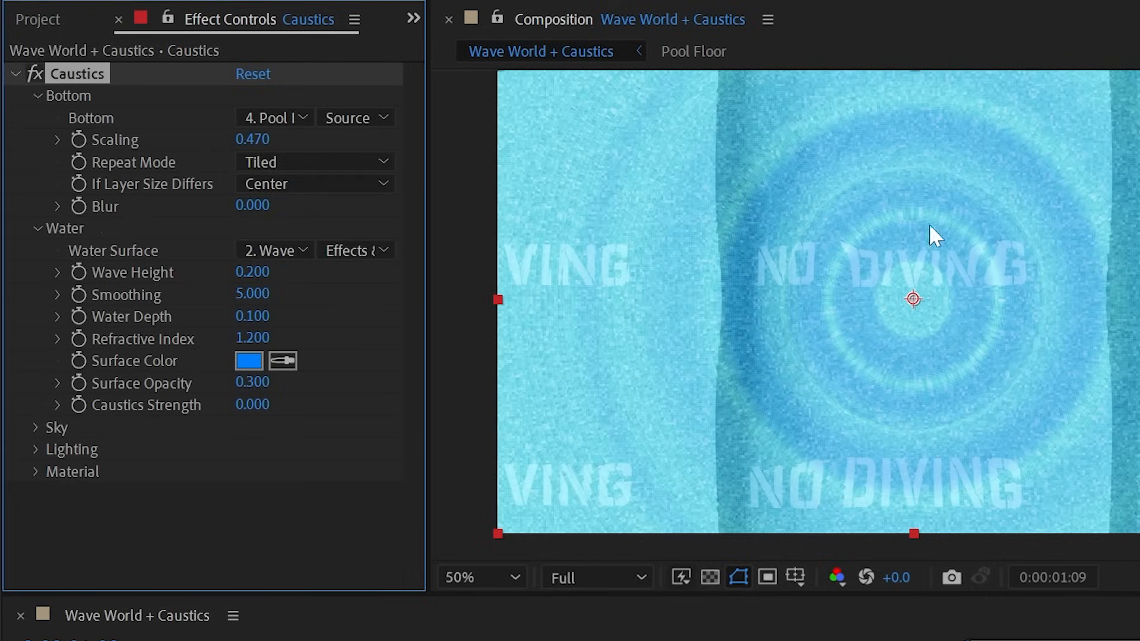
key("ctrl+z")
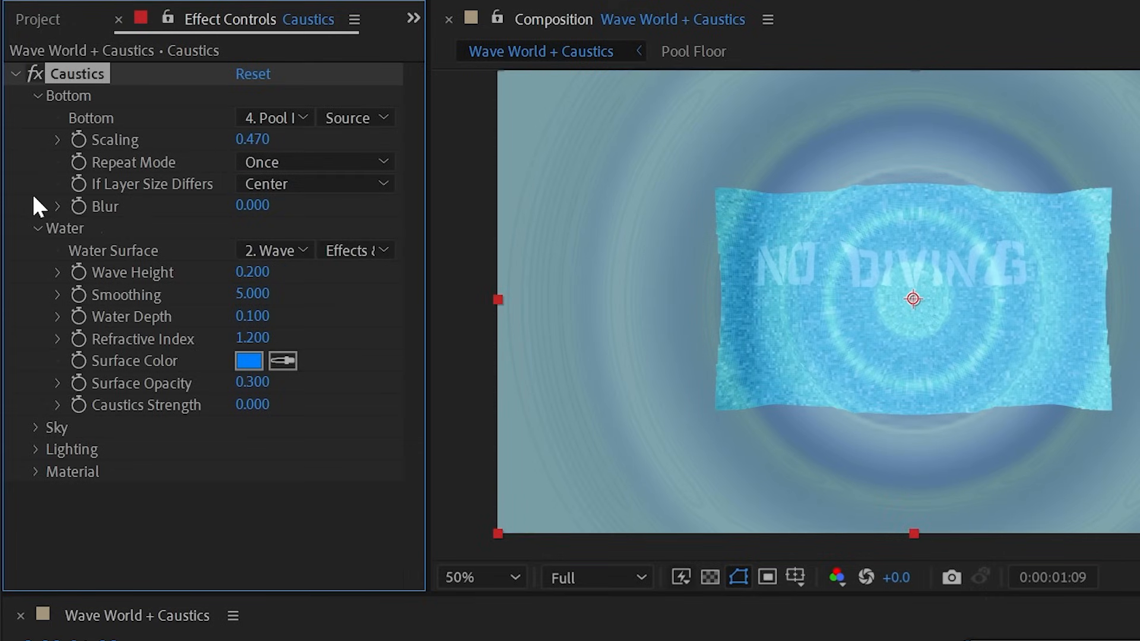
Set the Bottom's Repeat Mode to Reflected and its Scaling to 1.000.
left_click(263, 160)
left_click(299, 248)
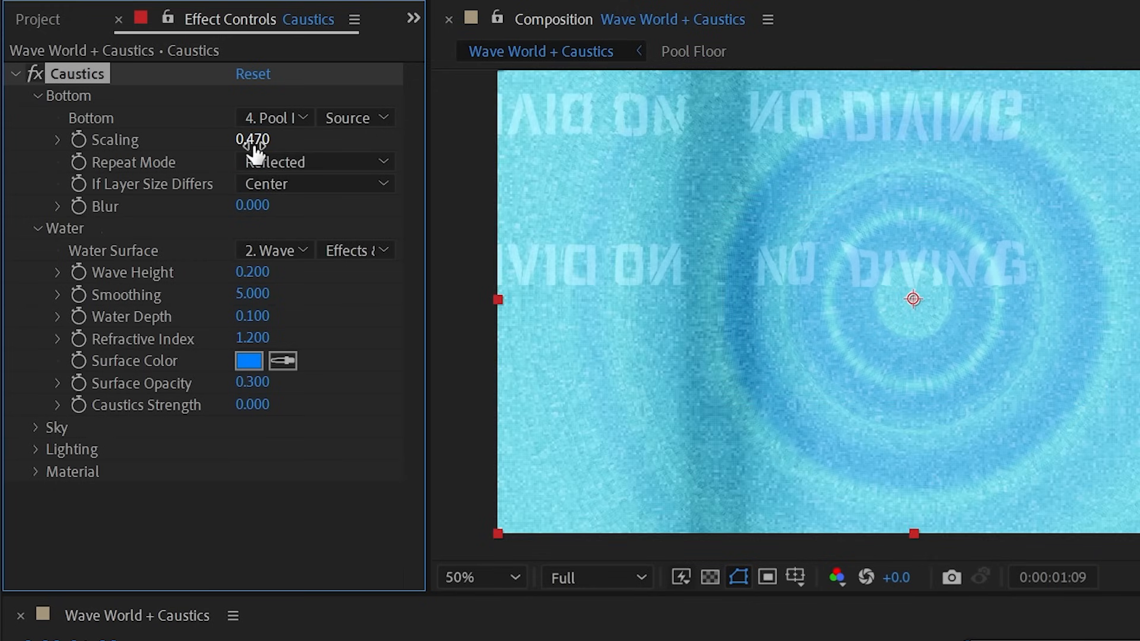
left_click(254, 141)
type("1")
key("Return")
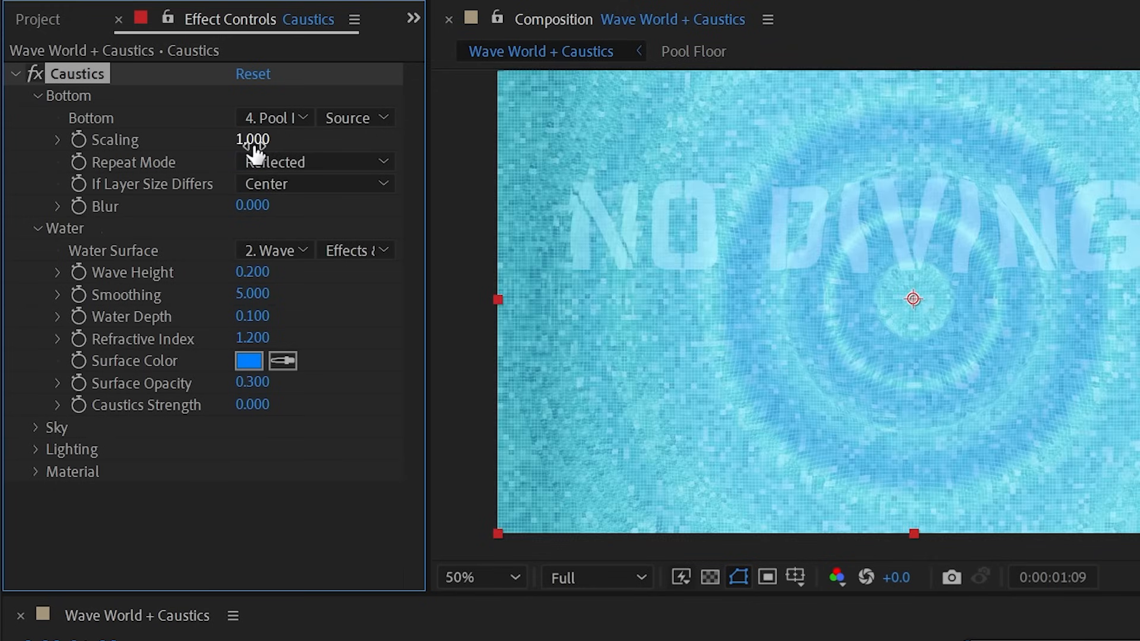
left_click(307, 188)
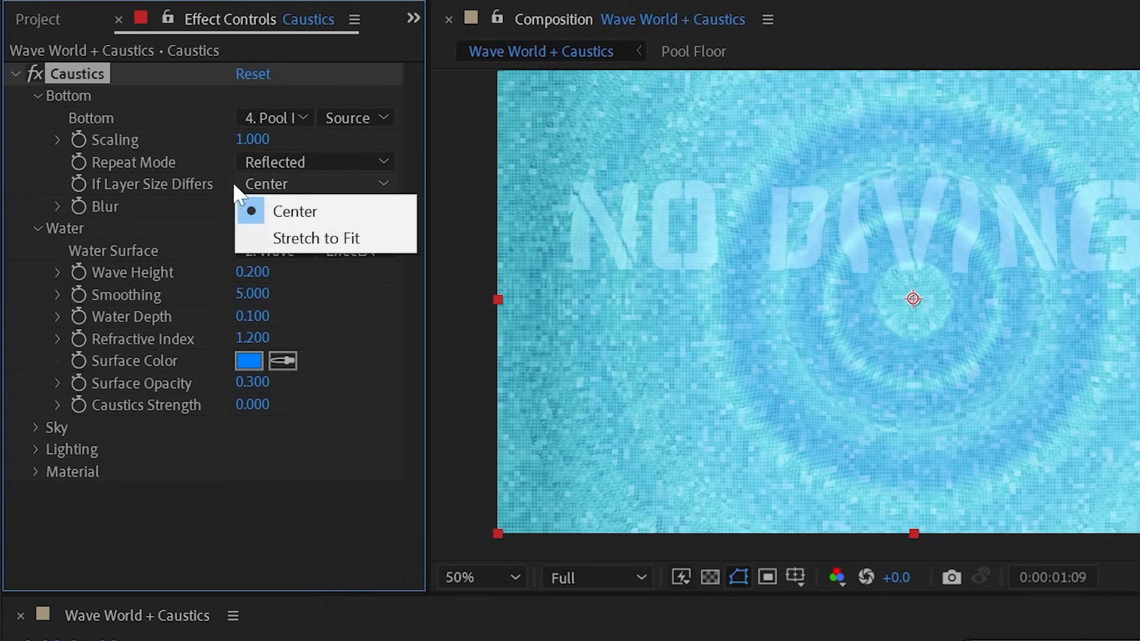
left_click(171, 229)
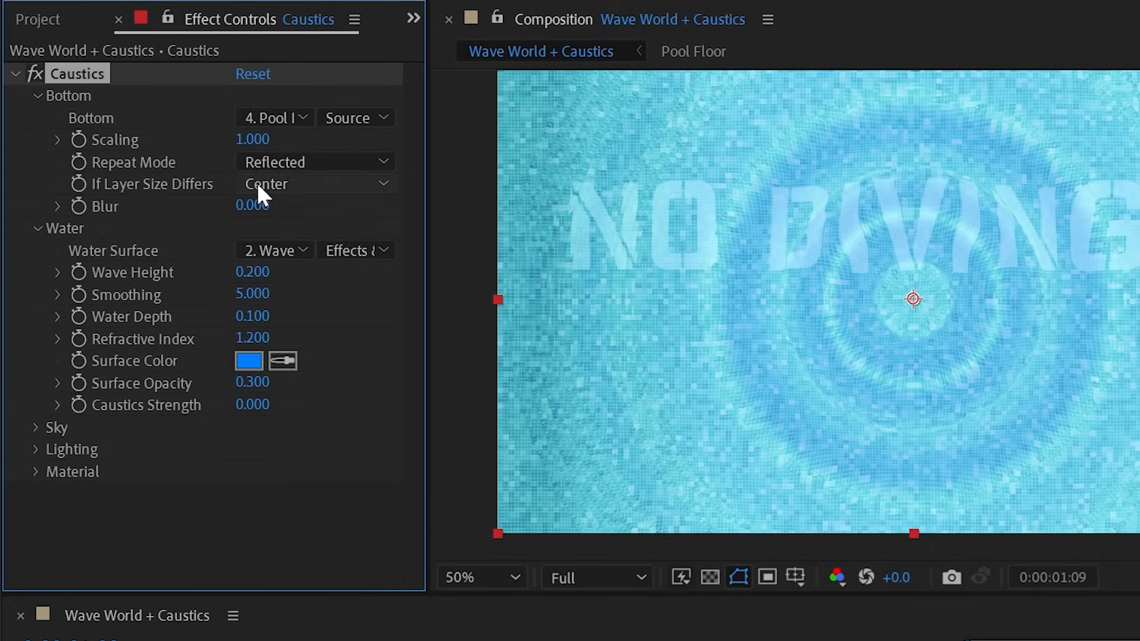
left_click(317, 189)
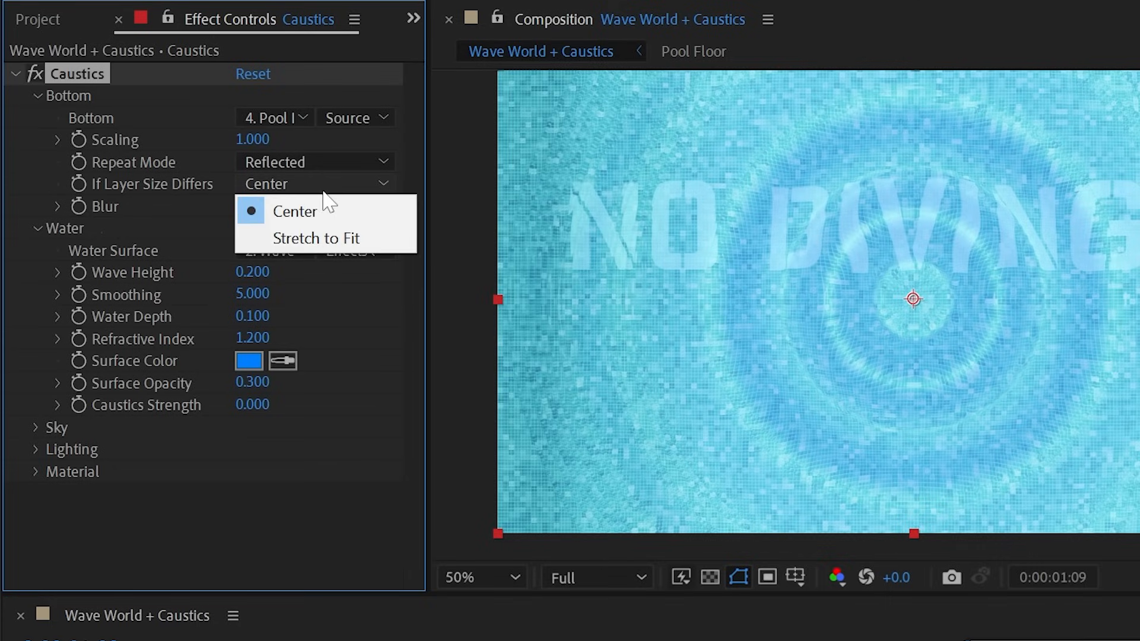
left_click(144, 190)
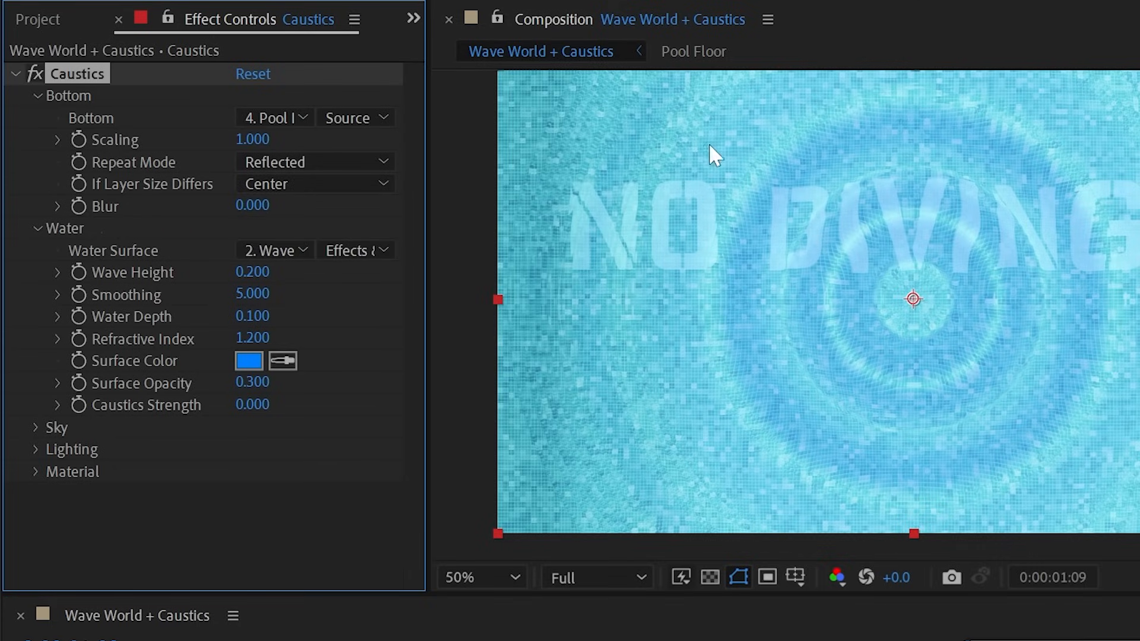
Try a Bottom Blur of 4.190 on the pool floor and set the Blur to 0.250.
scroll(730, 149, "up", 1)
left_click_drag(823, 171, 1066, 314)
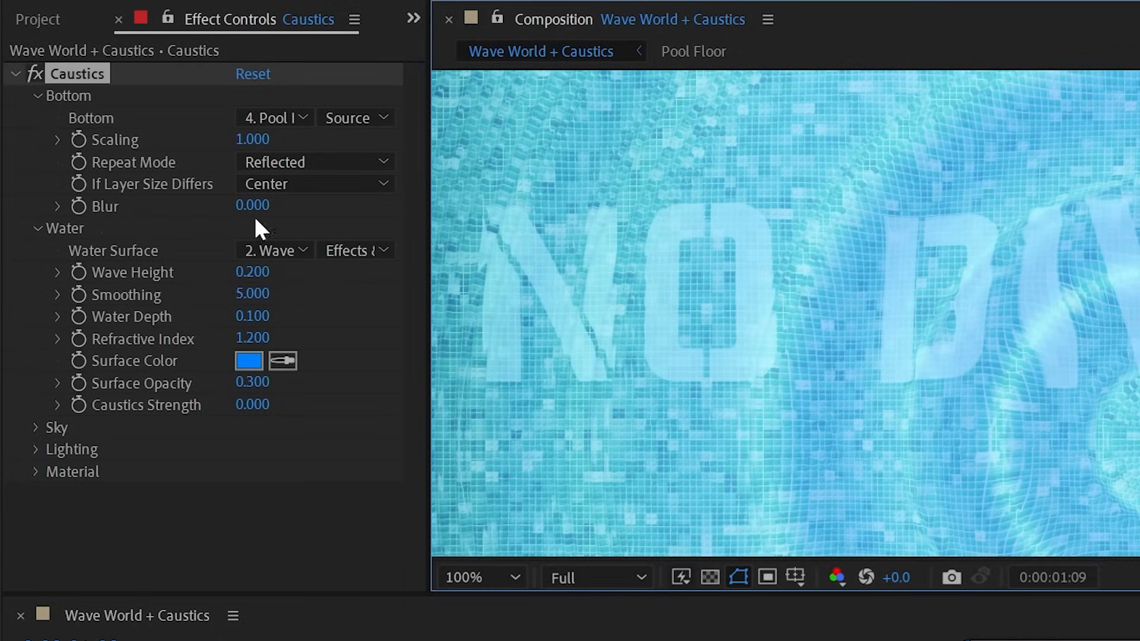
left_click_drag(253, 206, 802, 217)
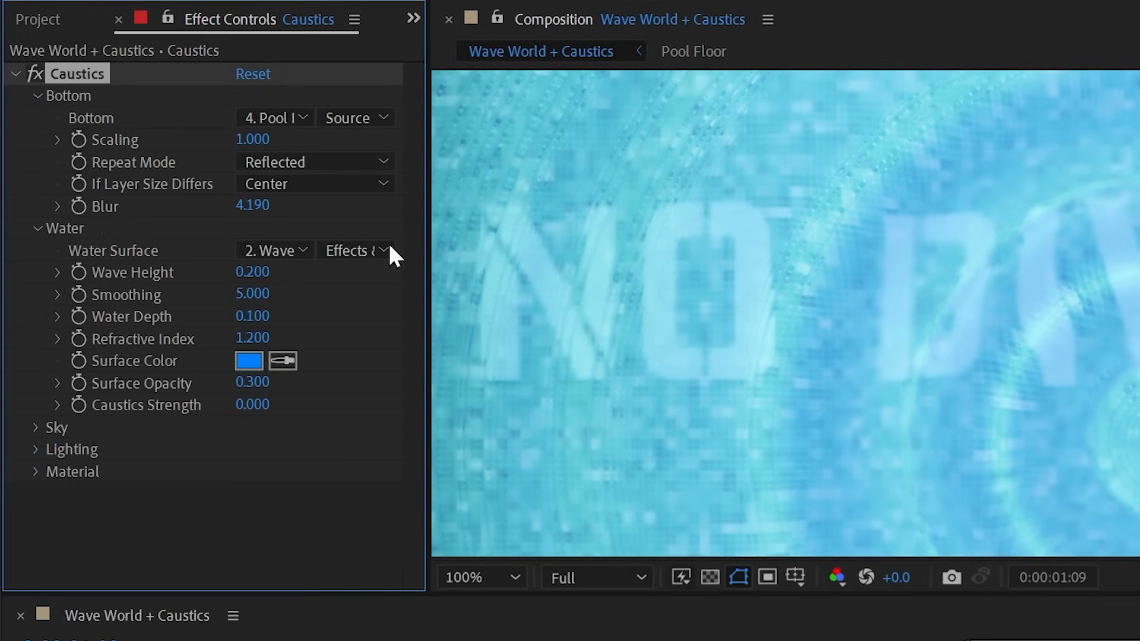
left_click(262, 206)
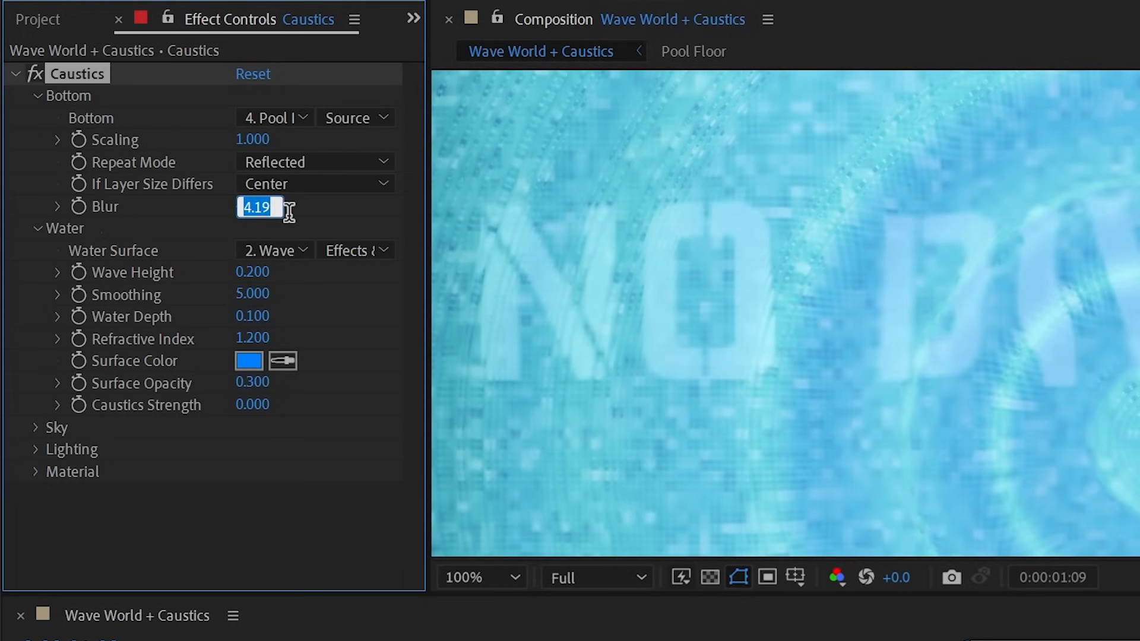
type(".25")
key("Return")
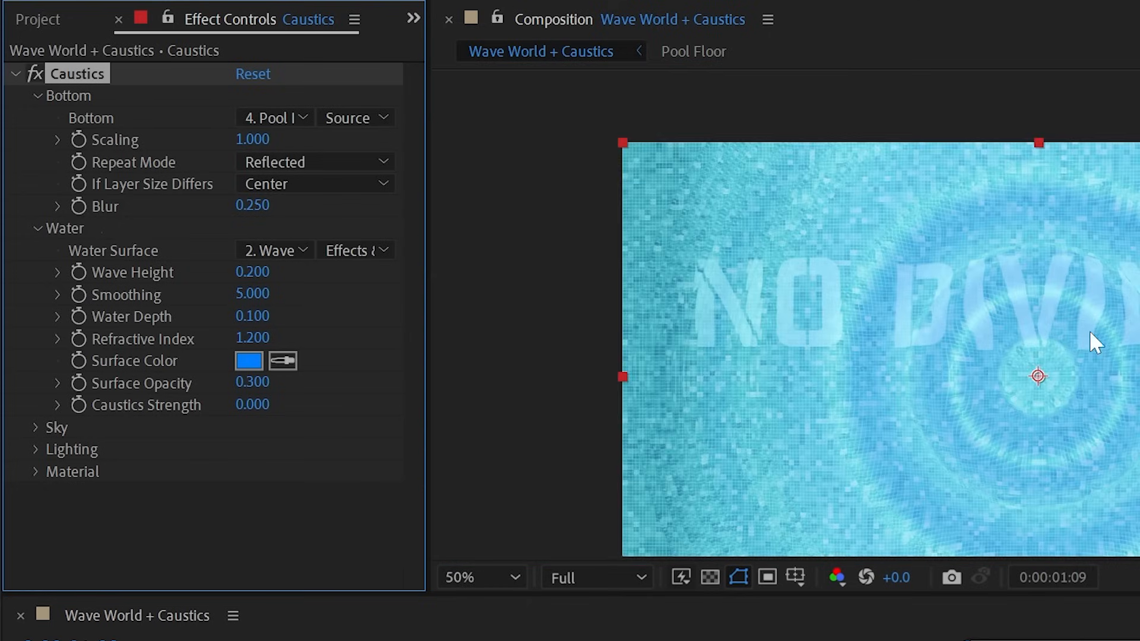
left_click_drag(1097, 416, 992, 365)
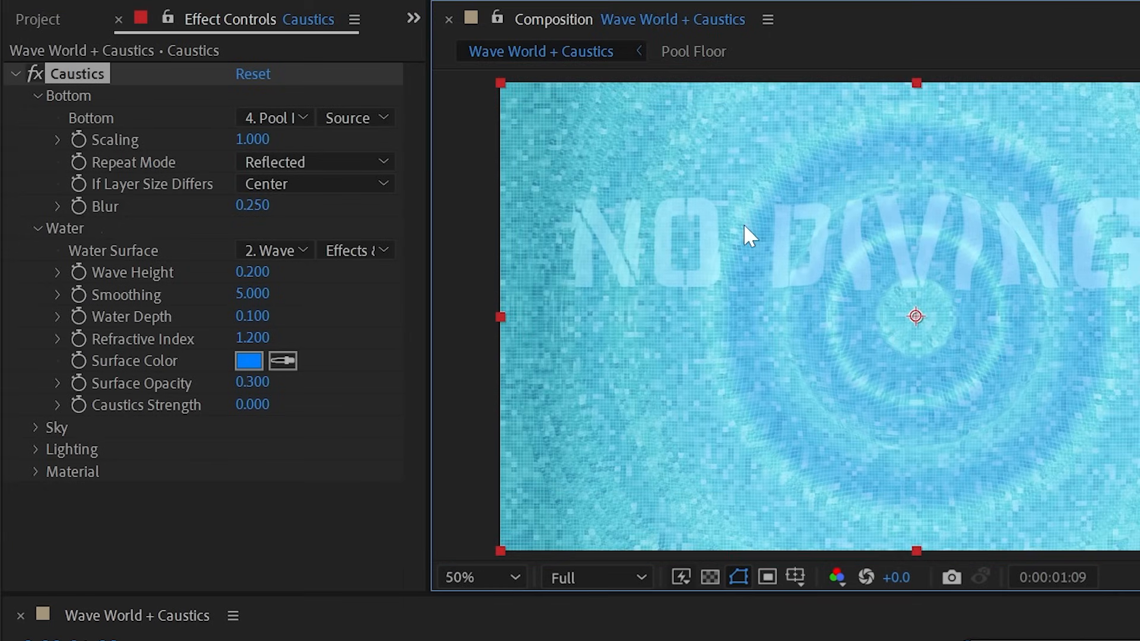
Hide the Caustics layer to inspect the Wave World height map and its Height Map Controls, and show and reselect the Caustics layer.
left_click(37, 96)
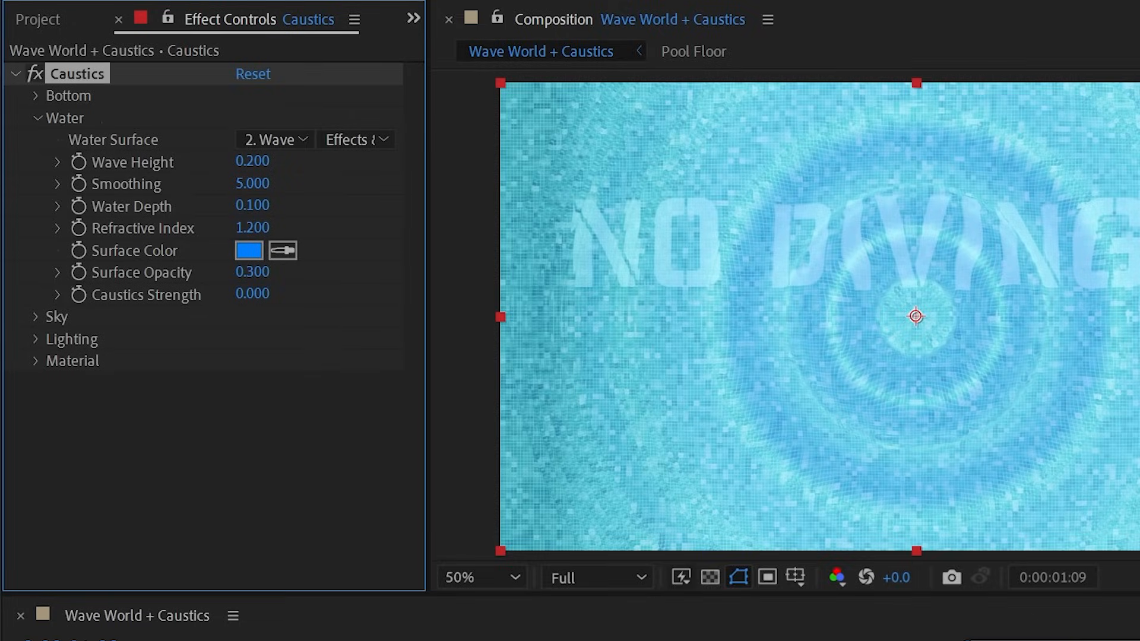
left_click(19, 640)
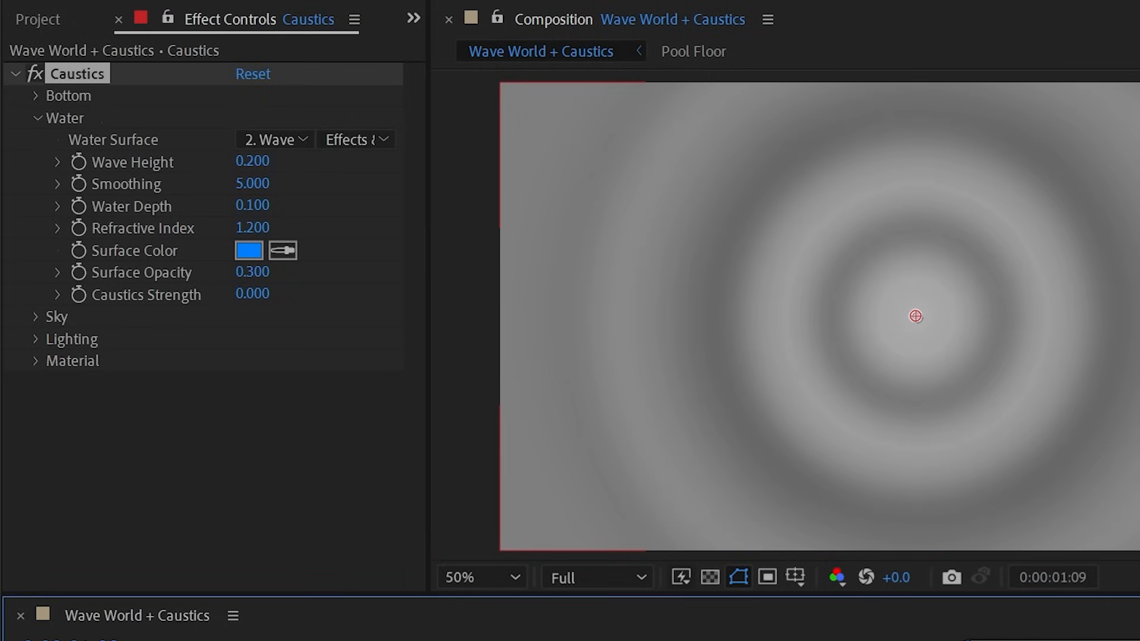
left_click(178, 640)
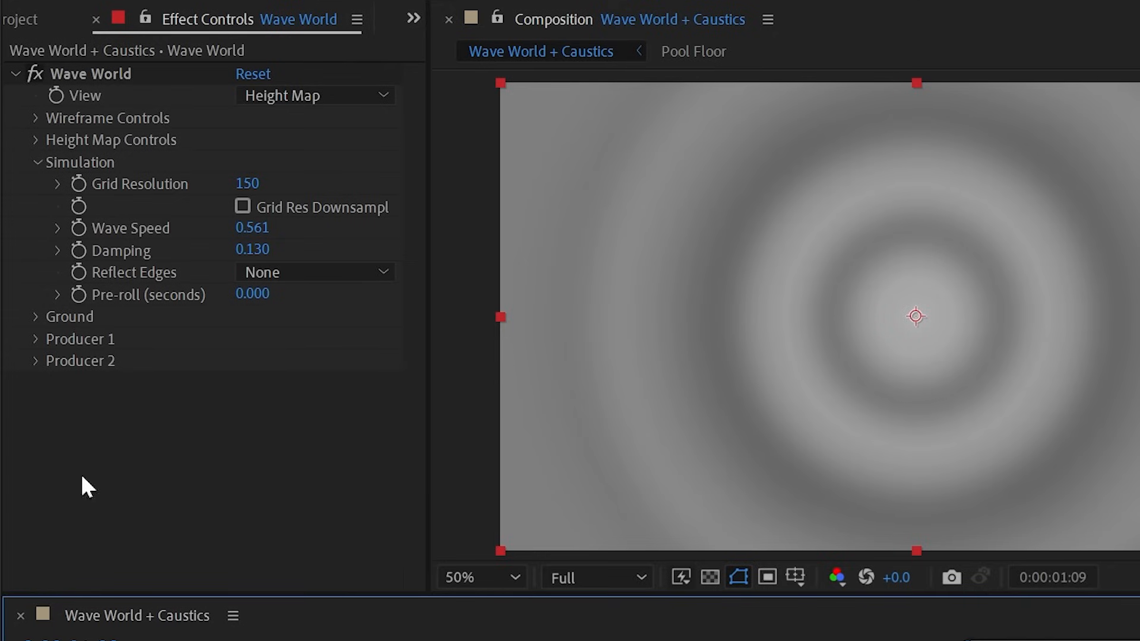
left_click(36, 139)
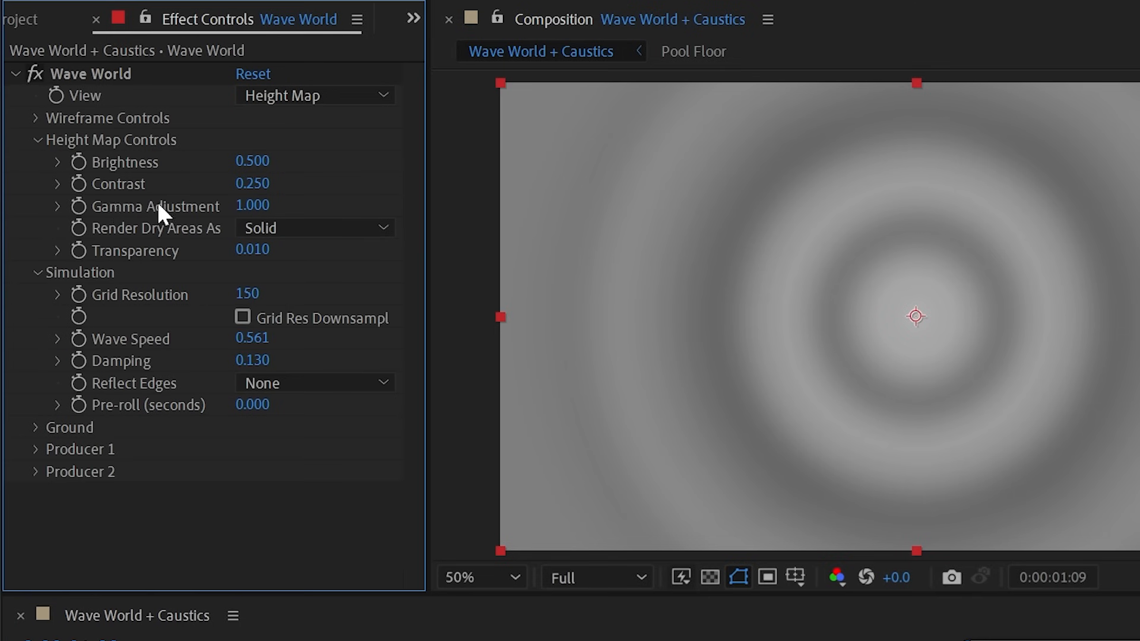
left_click(18, 640)
left_click(178, 640)
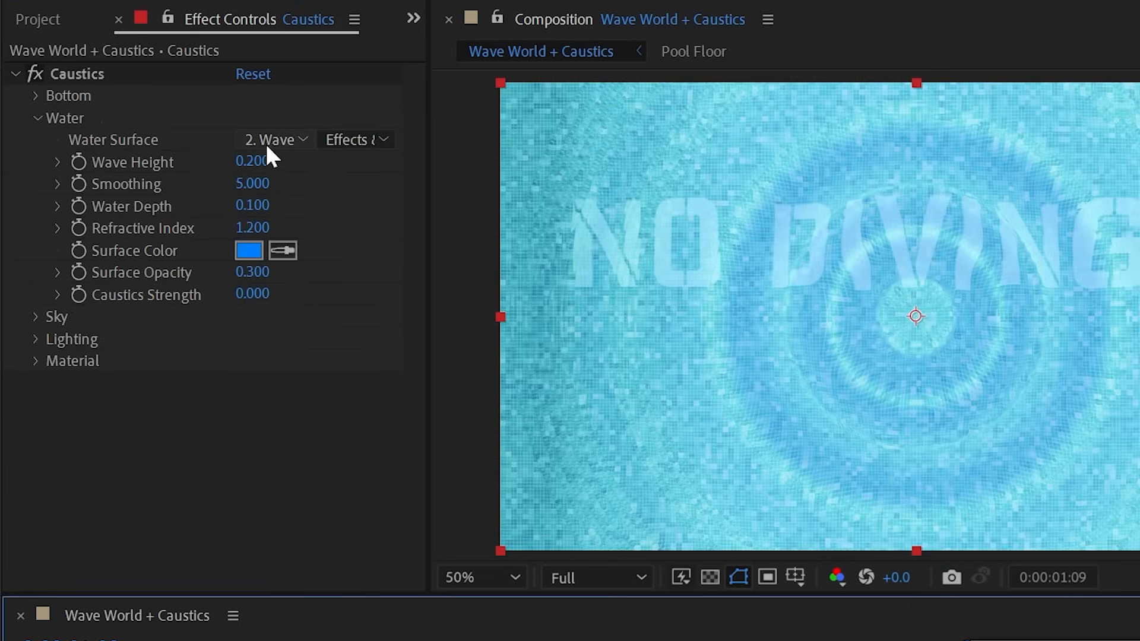
Preview the water with Wave Heights of 0.550 and 0.070, and reset the Wave Height to its default.
left_click_drag(249, 163, 295, 167)
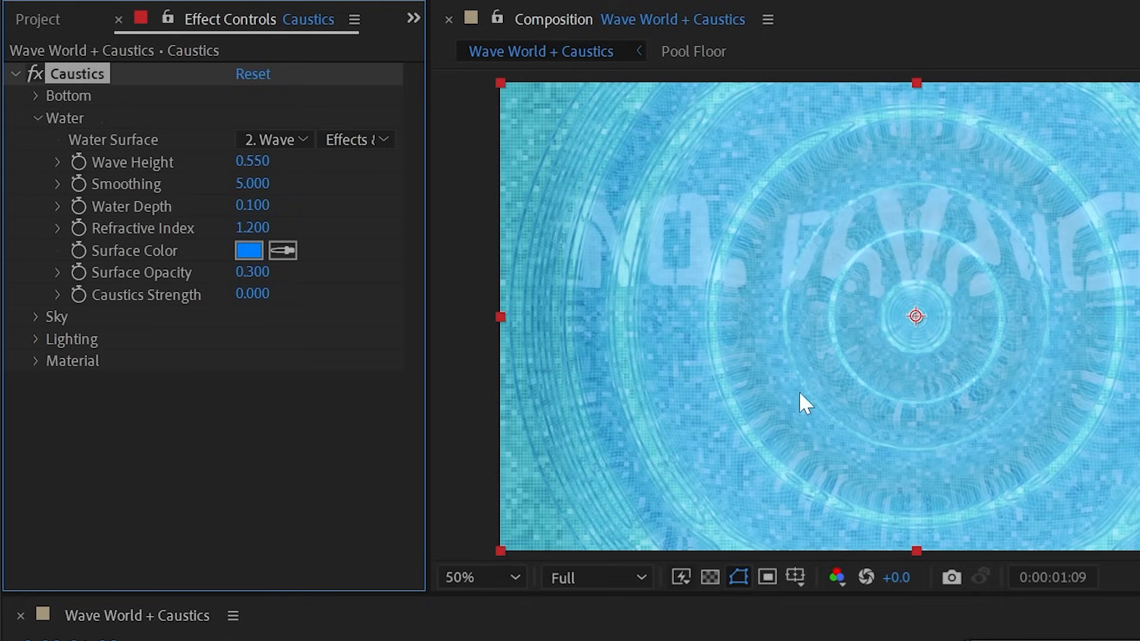
key("space")
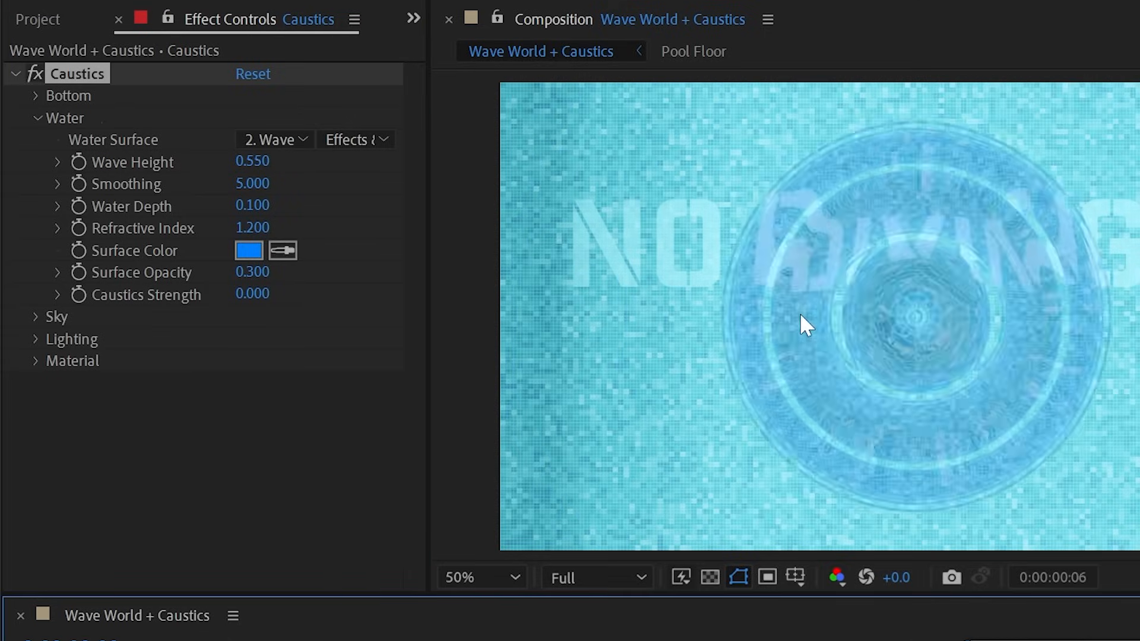
left_click_drag(216, 162, 177, 161)
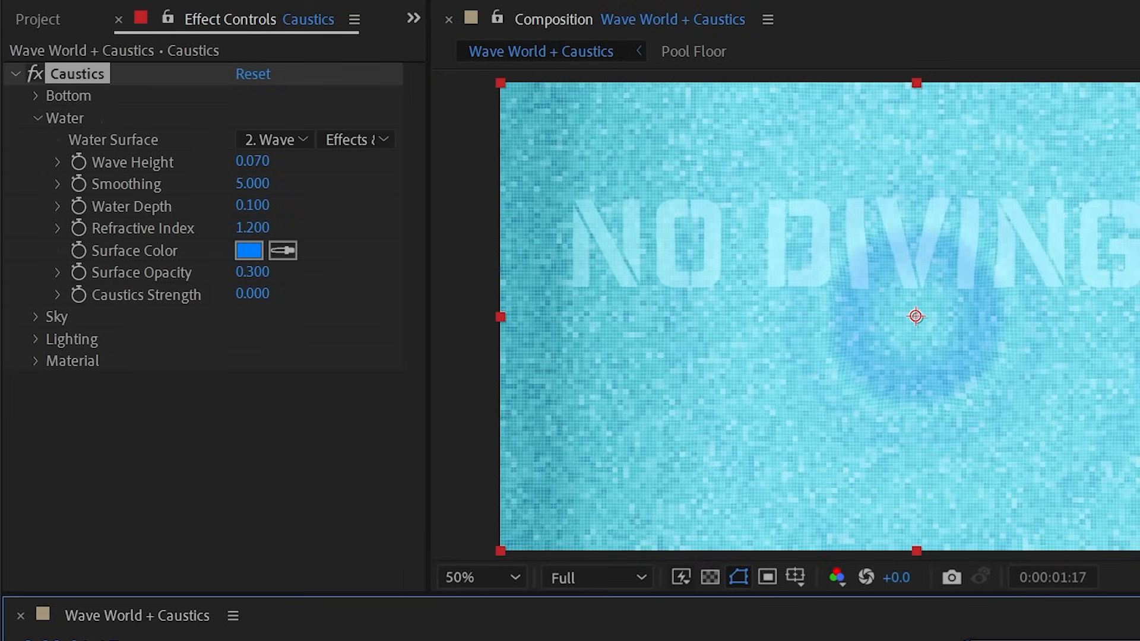
key("Home")
key("space")
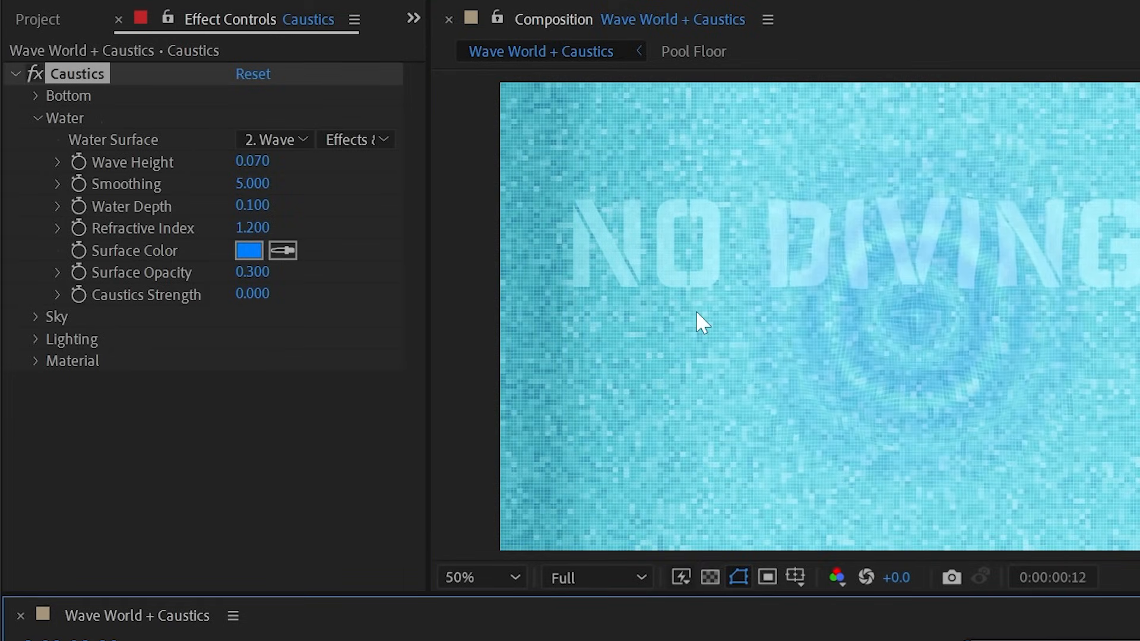
right_click(145, 157)
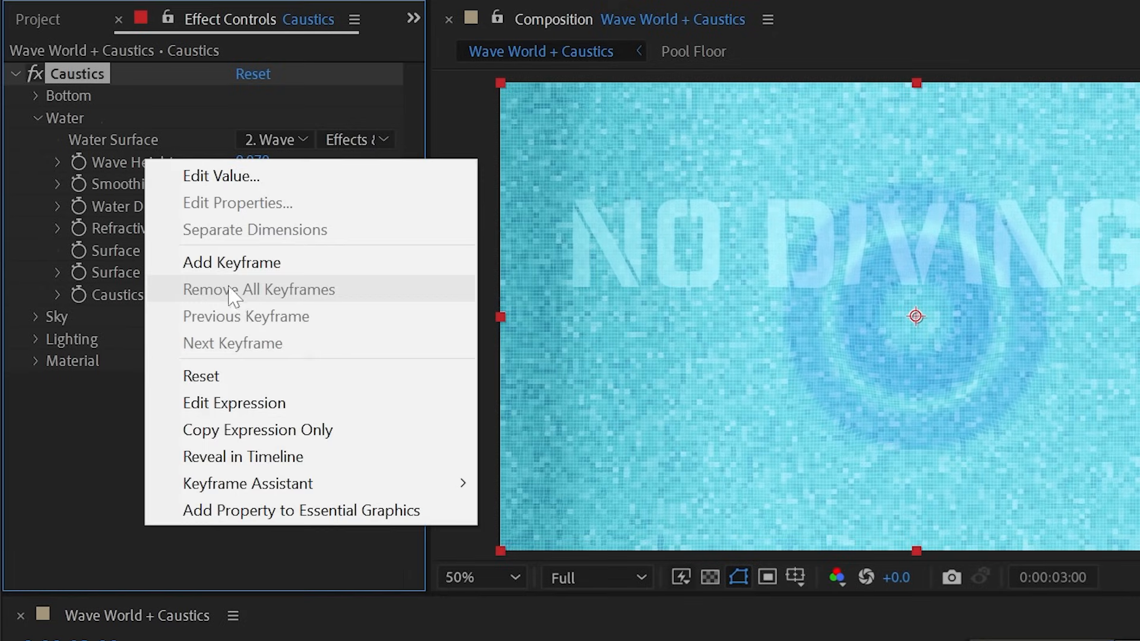
left_click(280, 383)
key("space")
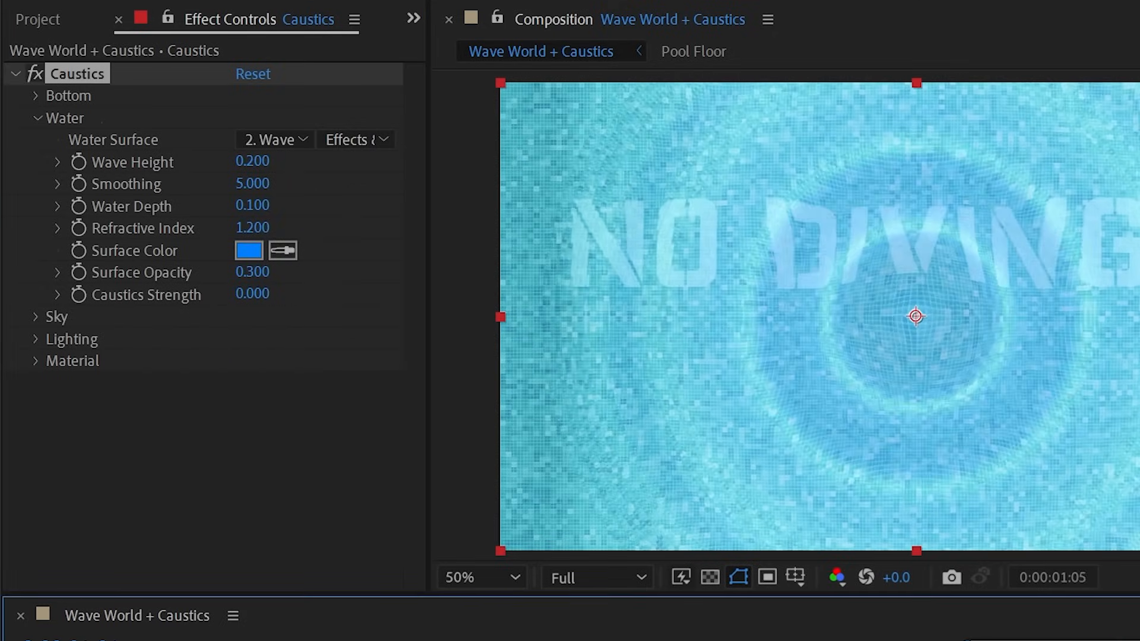
Try a water Smoothing of 1.000 and preview the ripples over the pool floor.
scroll(791, 271, "up", 1)
left_click_drag(870, 227, 1022, 389)
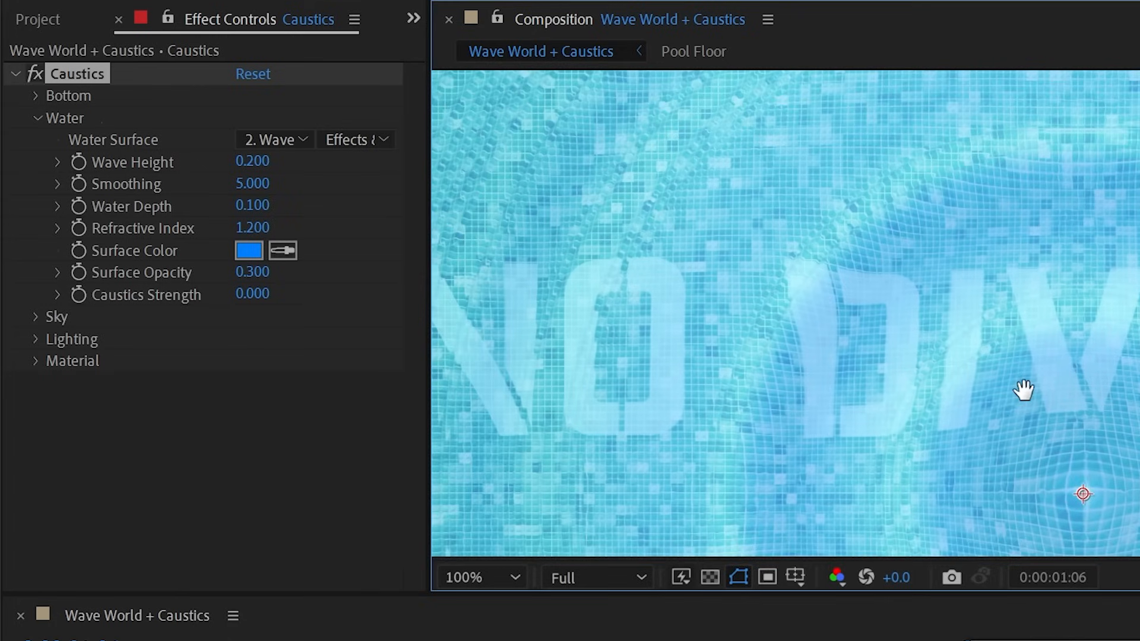
left_click(254, 185)
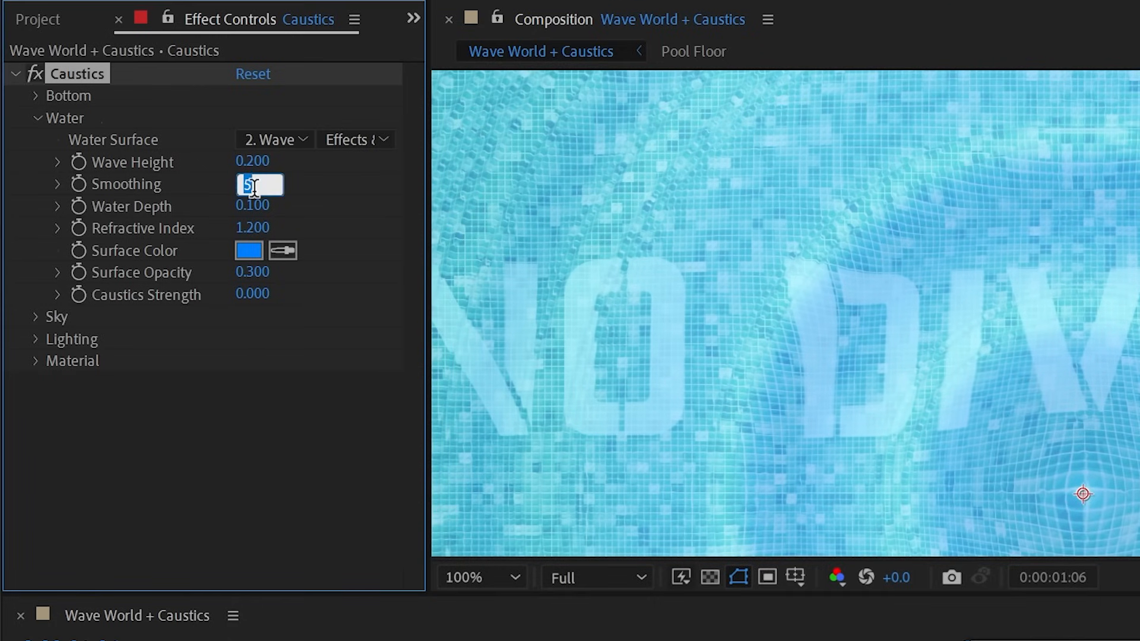
type("1")
key("Return")
scroll(850, 365, "down", 1)
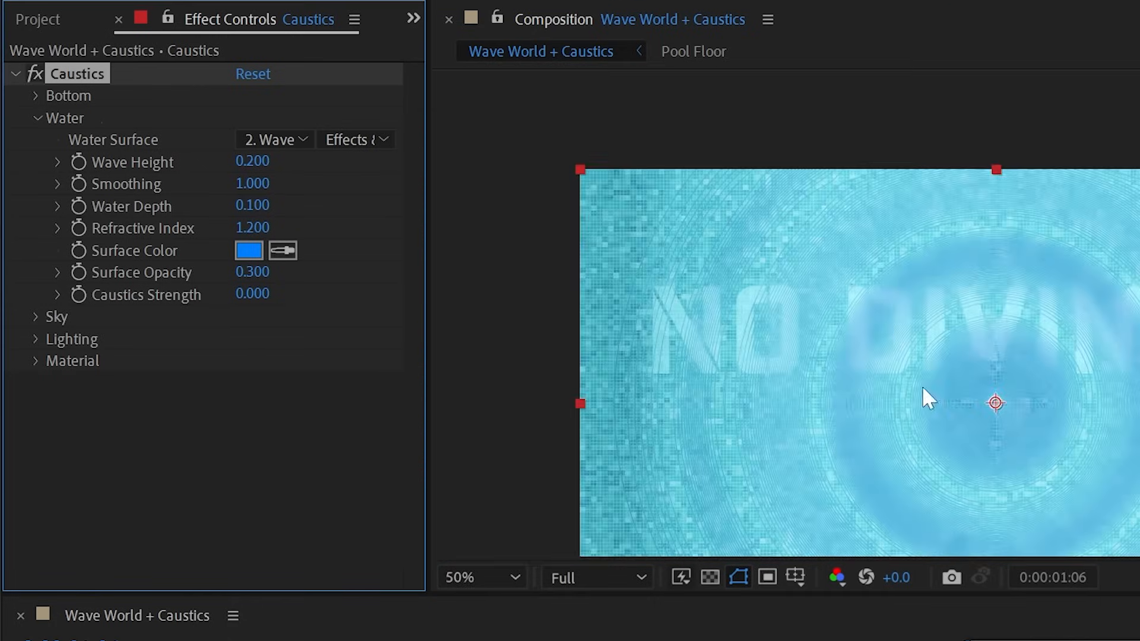
left_click_drag(974, 425, 966, 371)
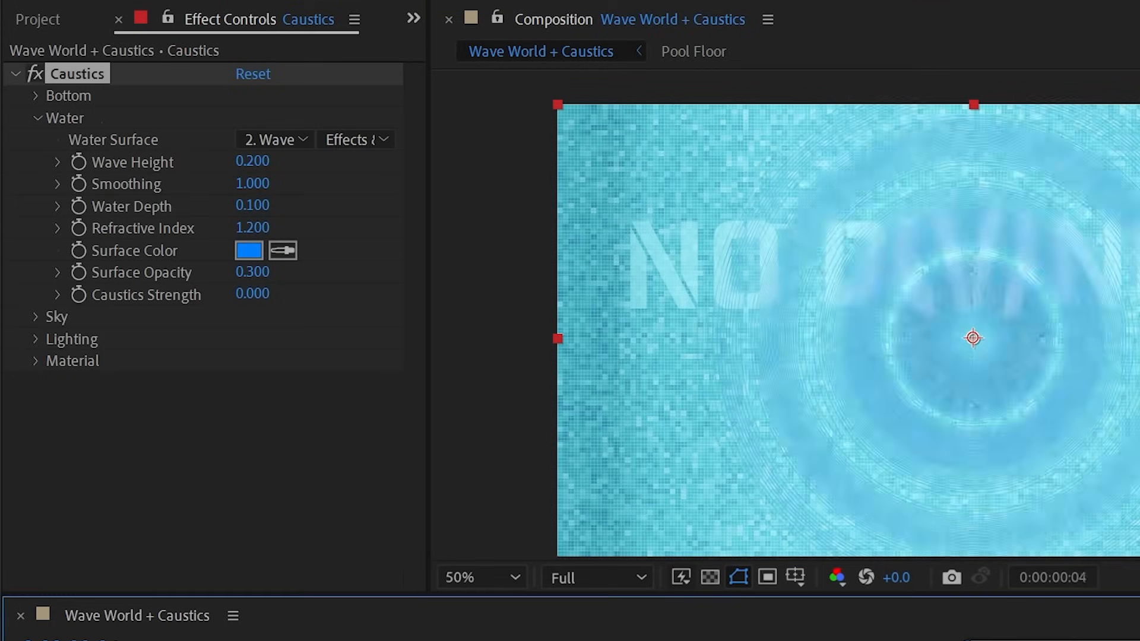
key("space")
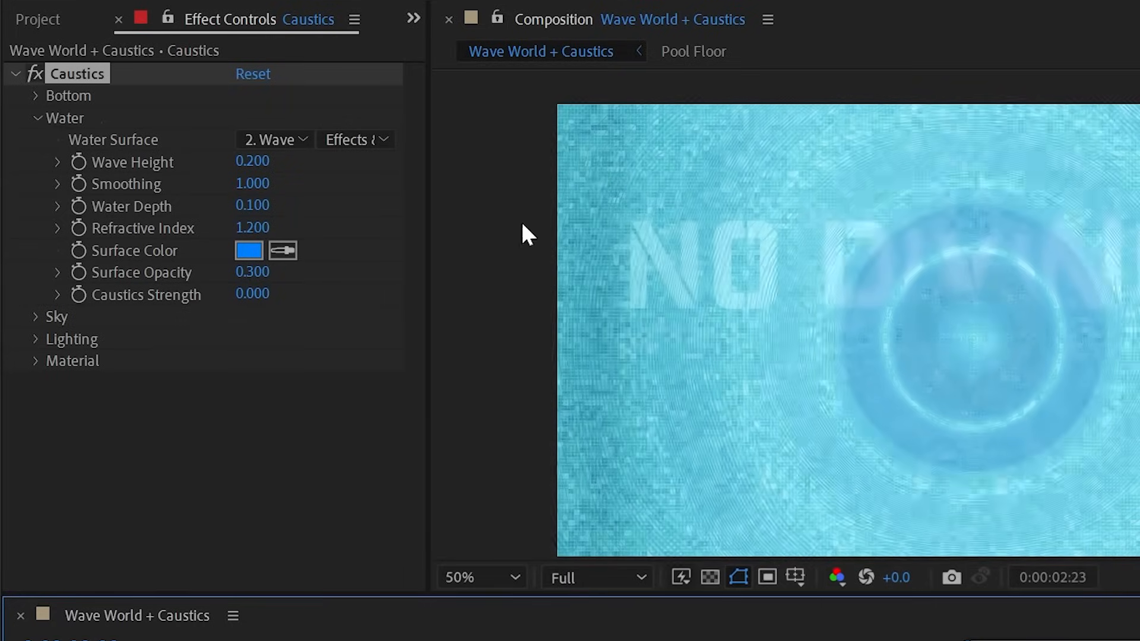
key("space")
Try a water Smoothing of 31.500 and set the Smoothing back to 5.000.
left_click_drag(255, 189, 661, 192)
scroll(1060, 275, "up", 1)
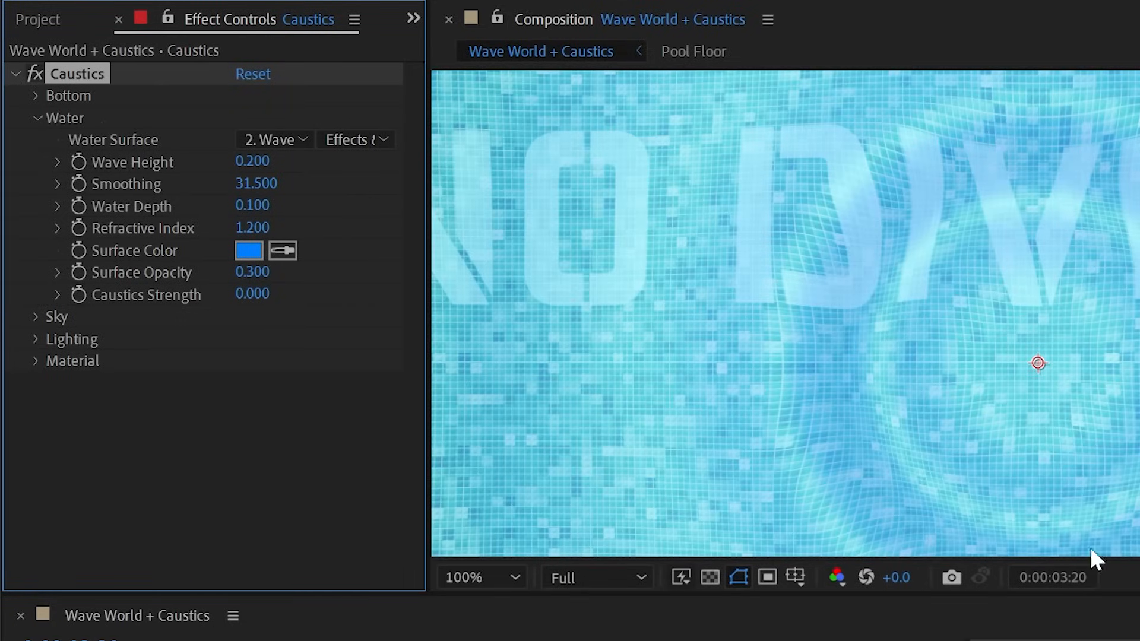
left_click(256, 188)
type("5")
key("Return")
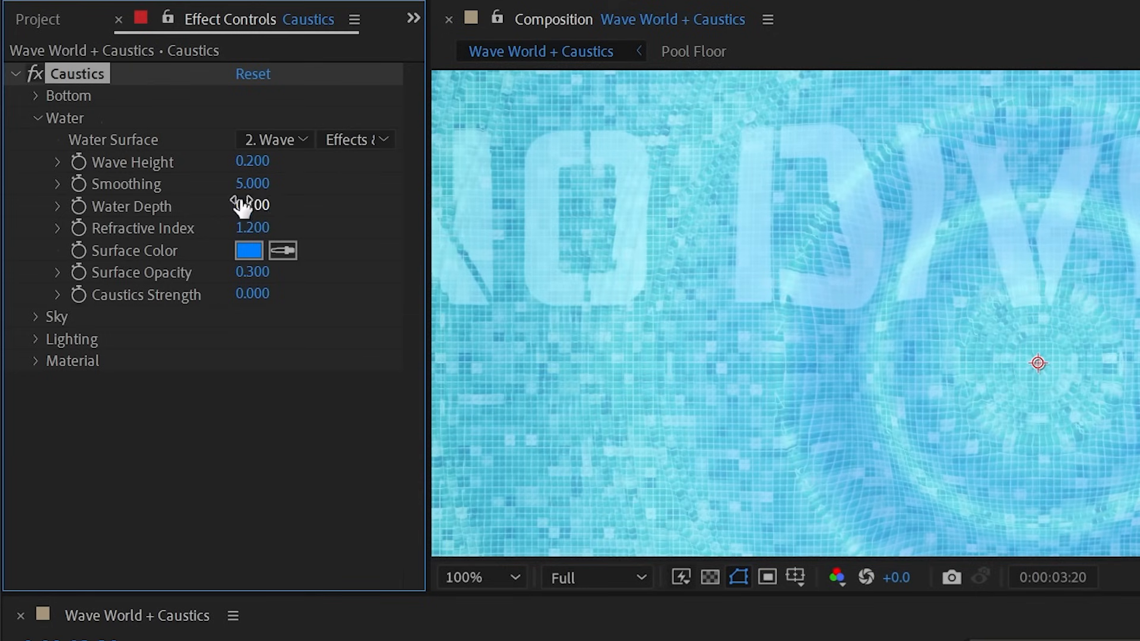
Raise the Smoothing to 31.000, compare the ripples by repeatedly undoing and redoing the change, and leave it undone.
left_click_drag(245, 183, 598, 192)
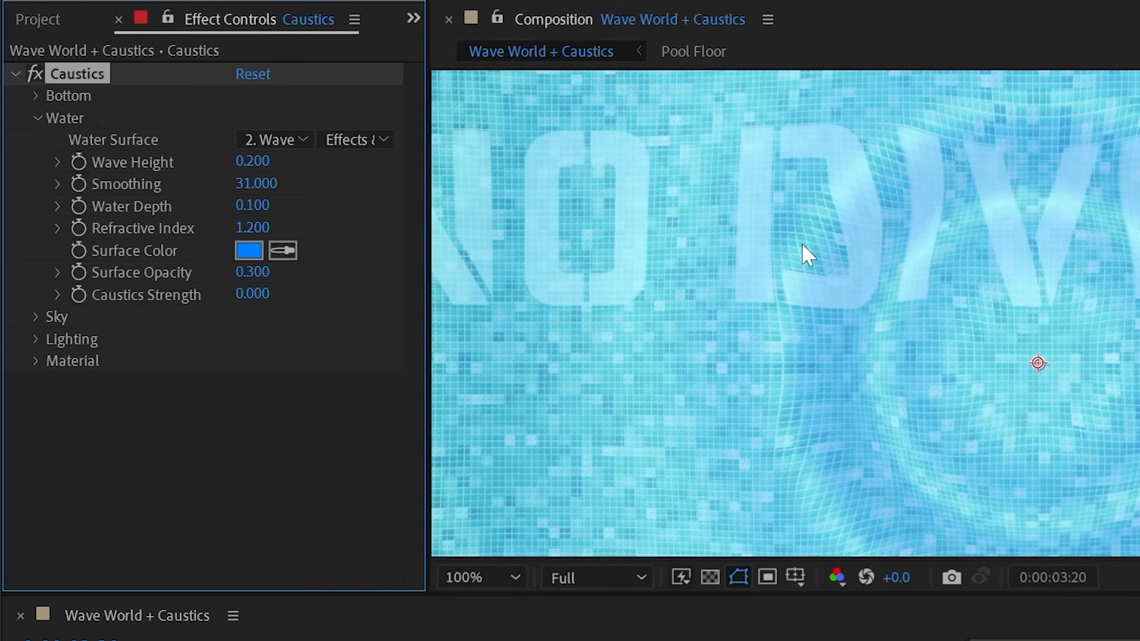
key("ctrl+z")
key("ctrl+shift+z")
key("ctrl+z")
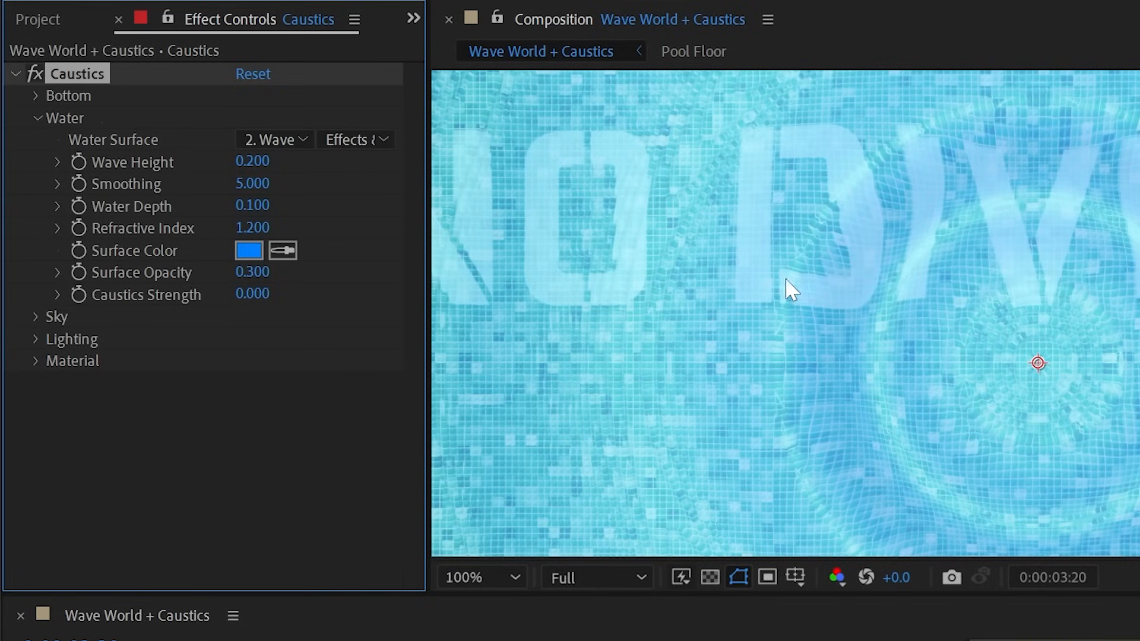
key("ctrl+shift+z")
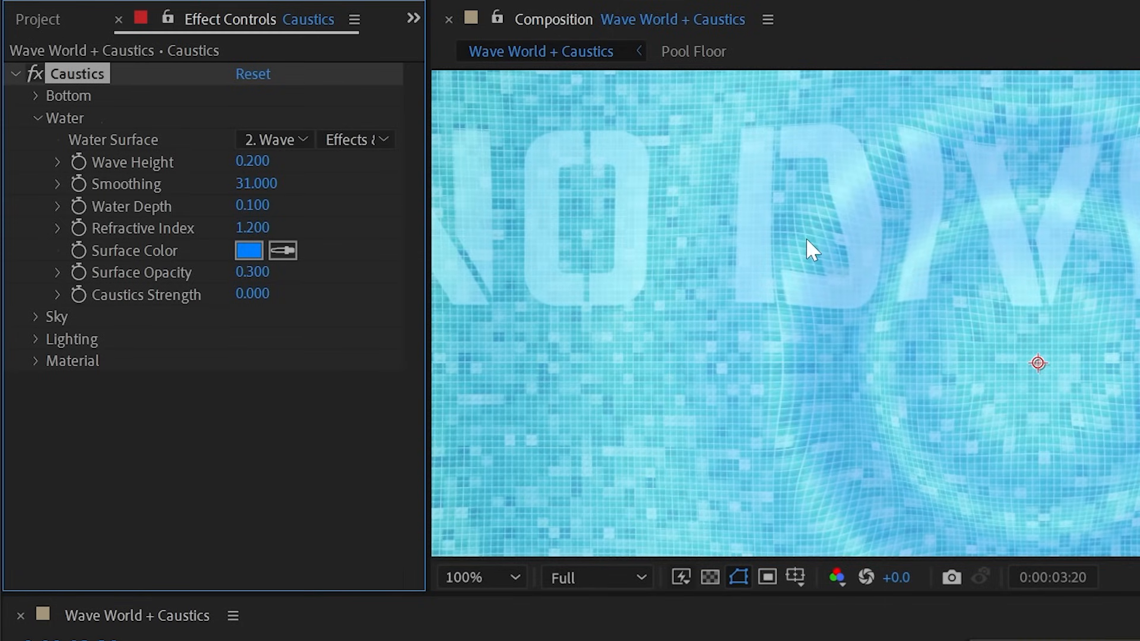
key("ctrl+z")
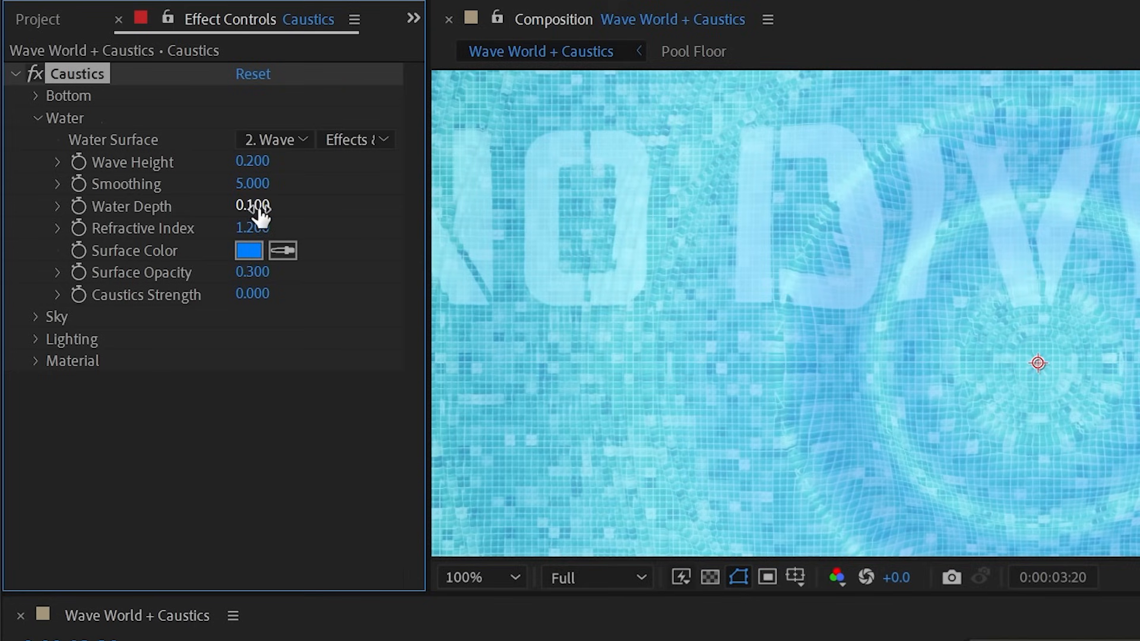
Raise the Caustics effect's Water Depth to 0.810 and check the distortion across the whole frame.
left_click_drag(254, 205, 389, 207)
scroll(824, 263, "down", 4)
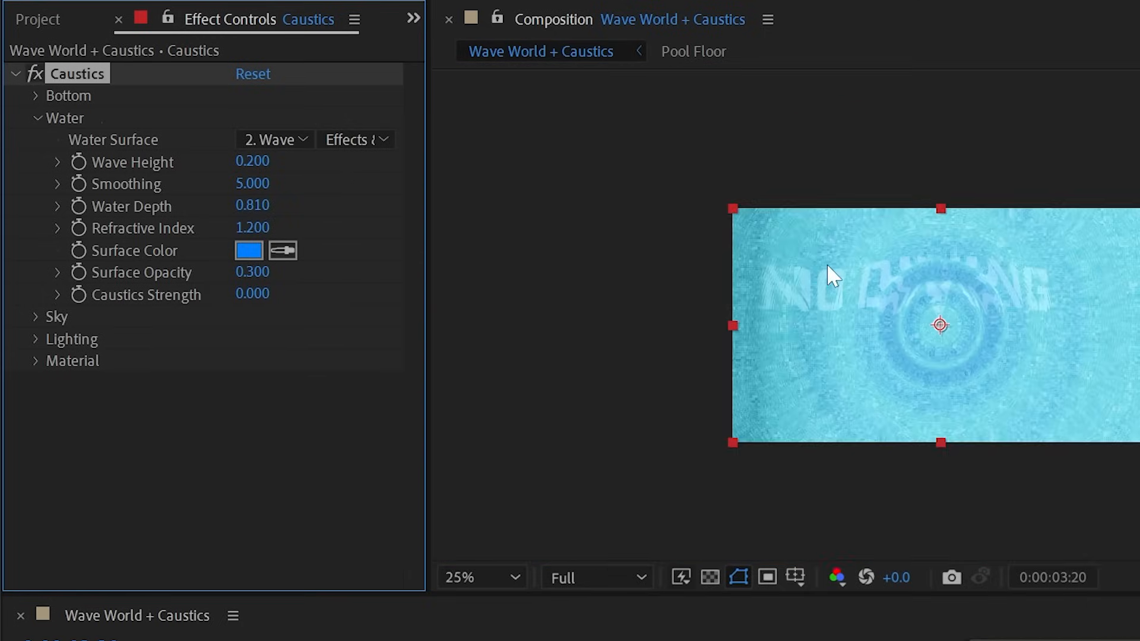
scroll(826, 262, "up", 2)
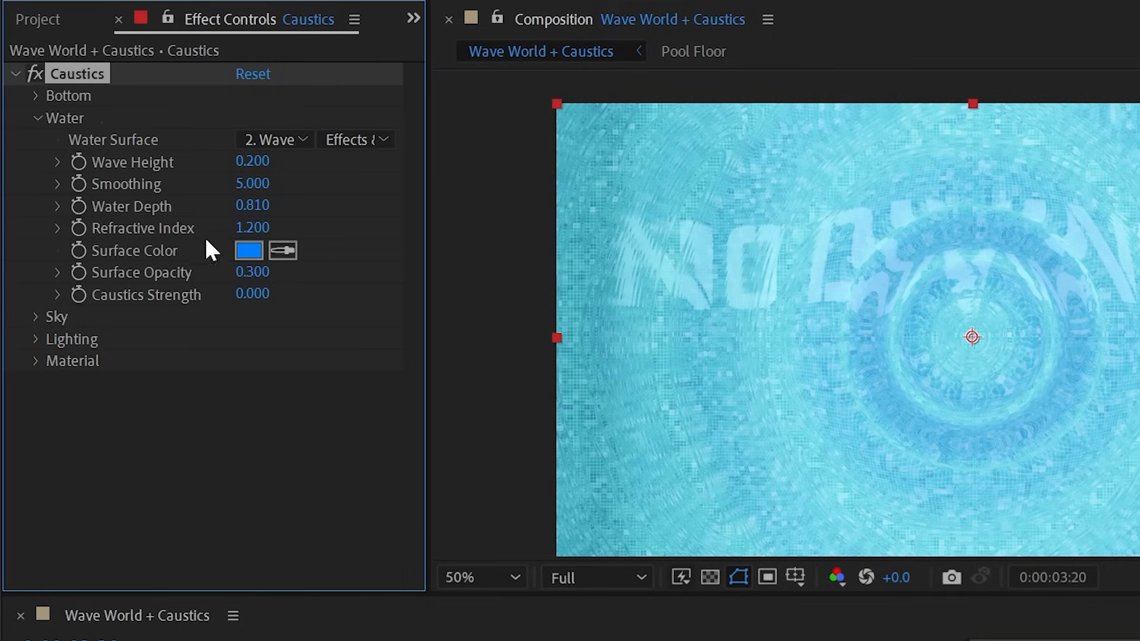
Reset the Water Depth for comparison, undo the reset, and preview the ripples over time.
right_click(250, 213)
left_click(169, 429)
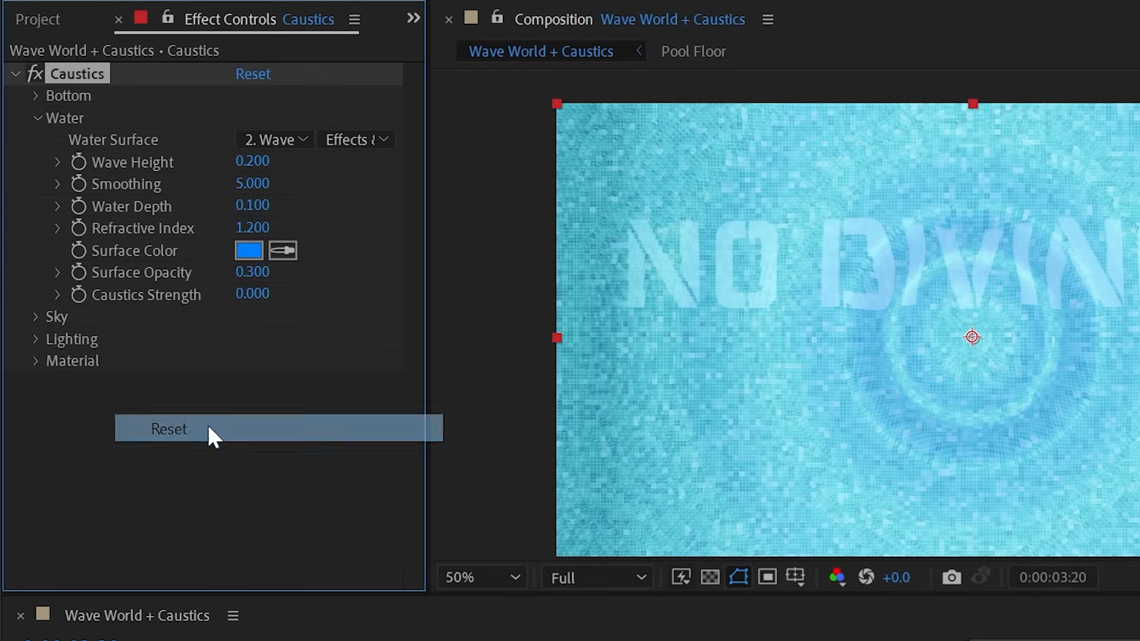
key("ctrl+z")
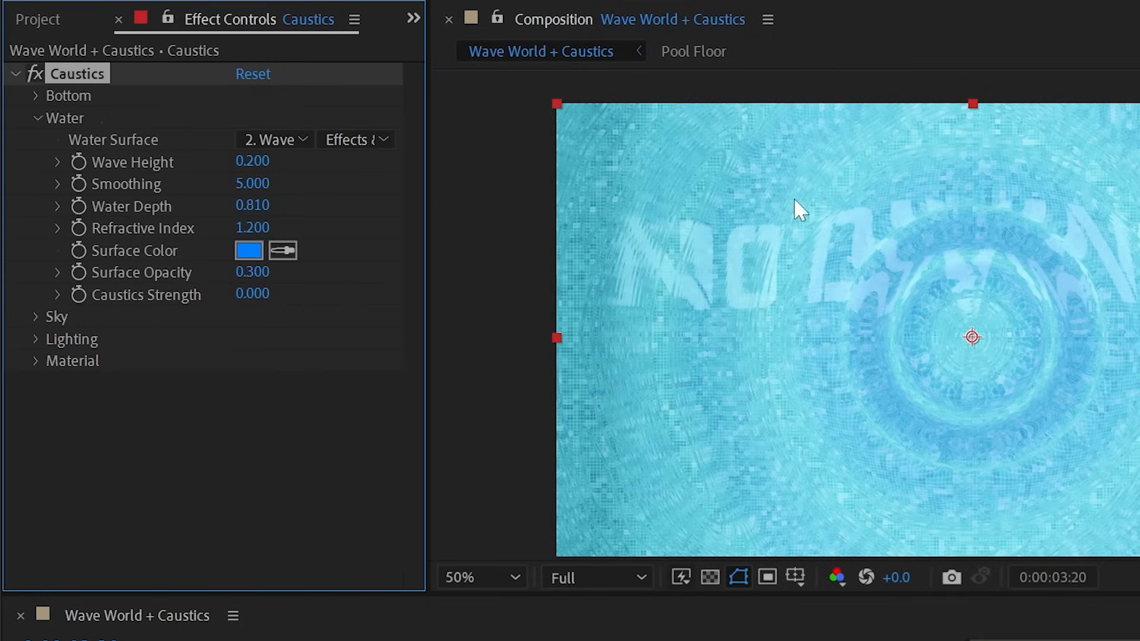
left_click_drag(1139, 640, 1103, 640)
key("space")
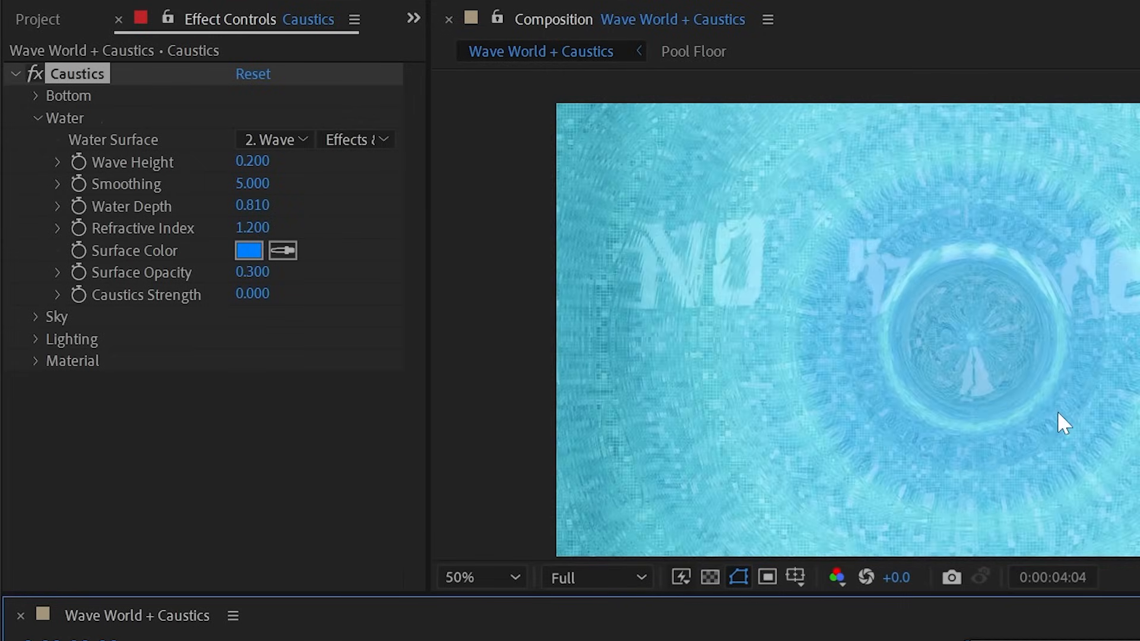
key("space")
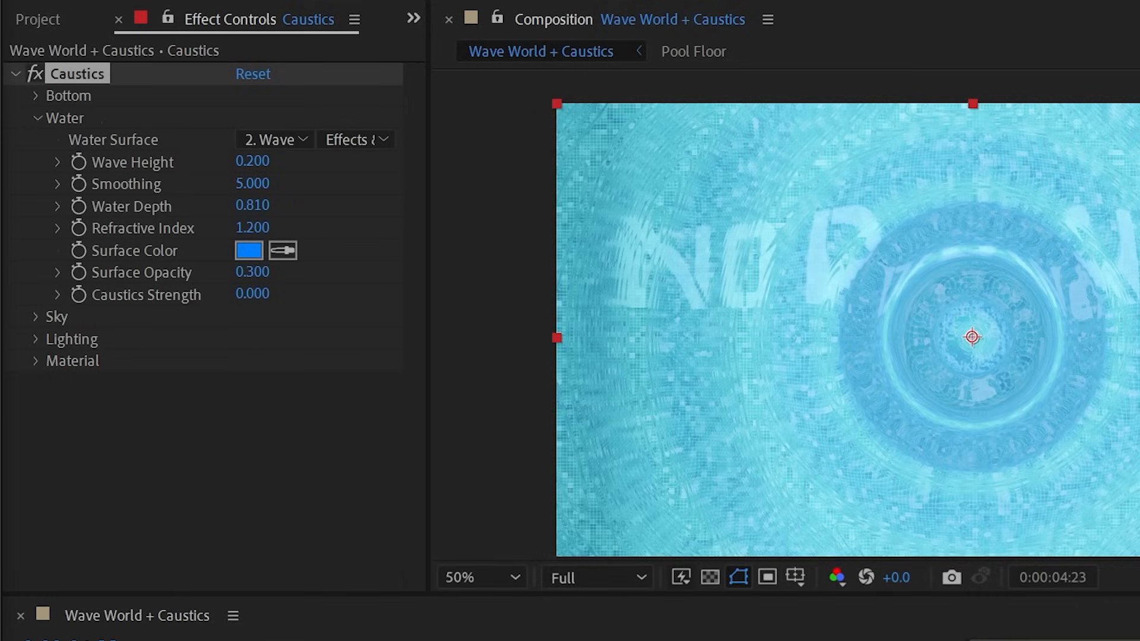
Set the Caustics effect's Refractive Index to 1.333.
left_click(255, 228)
type("1.333")
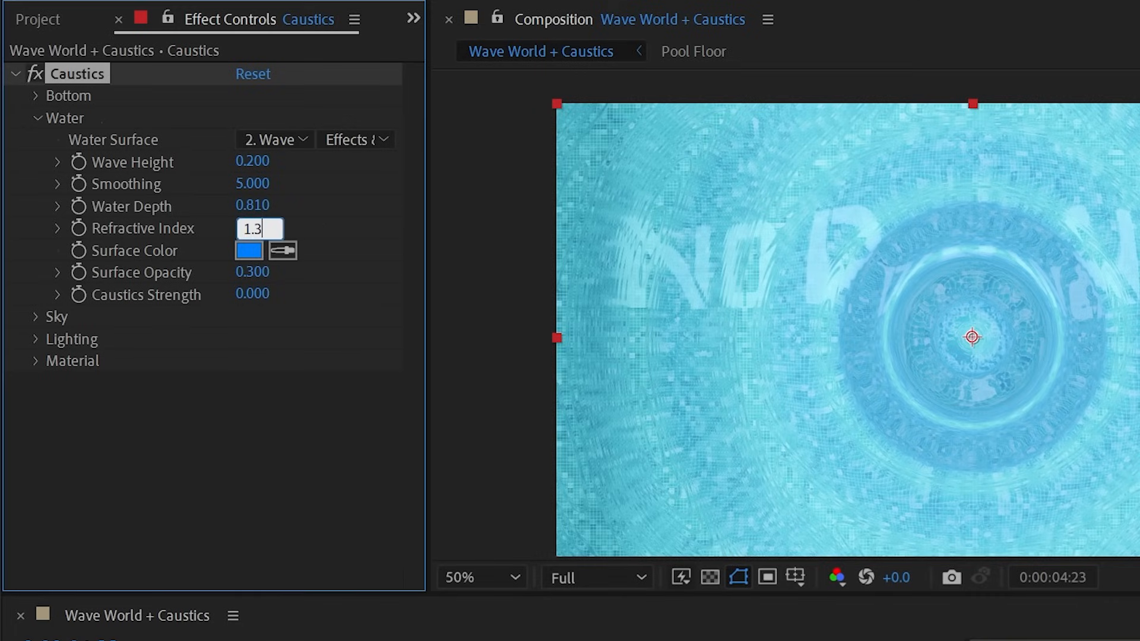
key("Return")
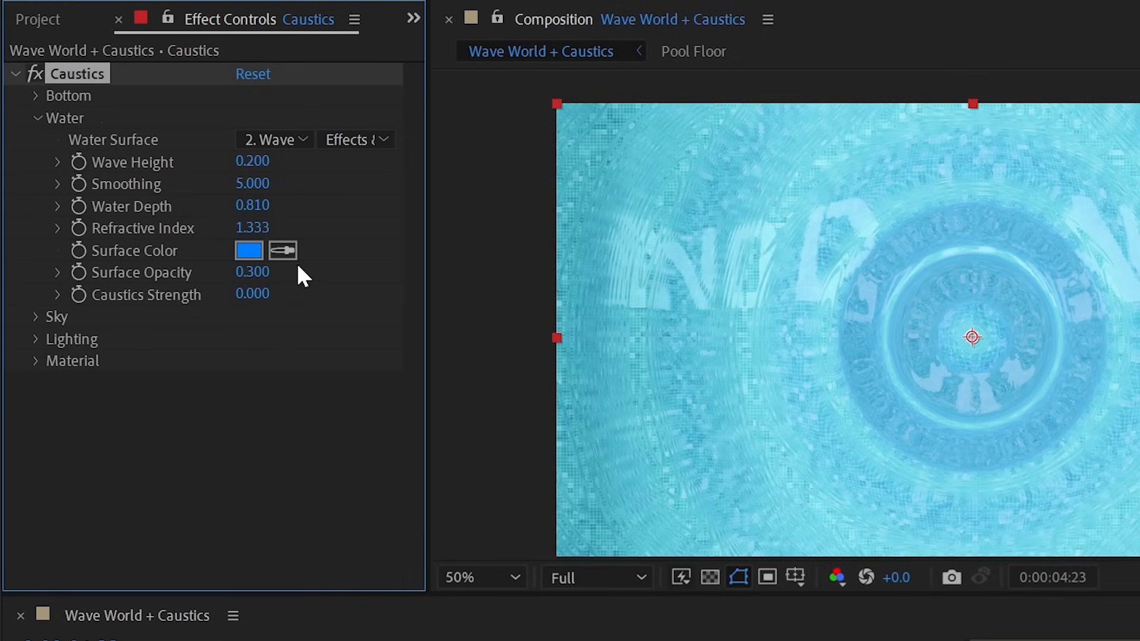
Change the water's Surface Color to a slightly more cyan blue with a hue of 206° (RGB 0, 146, 255).
left_click(245, 250)
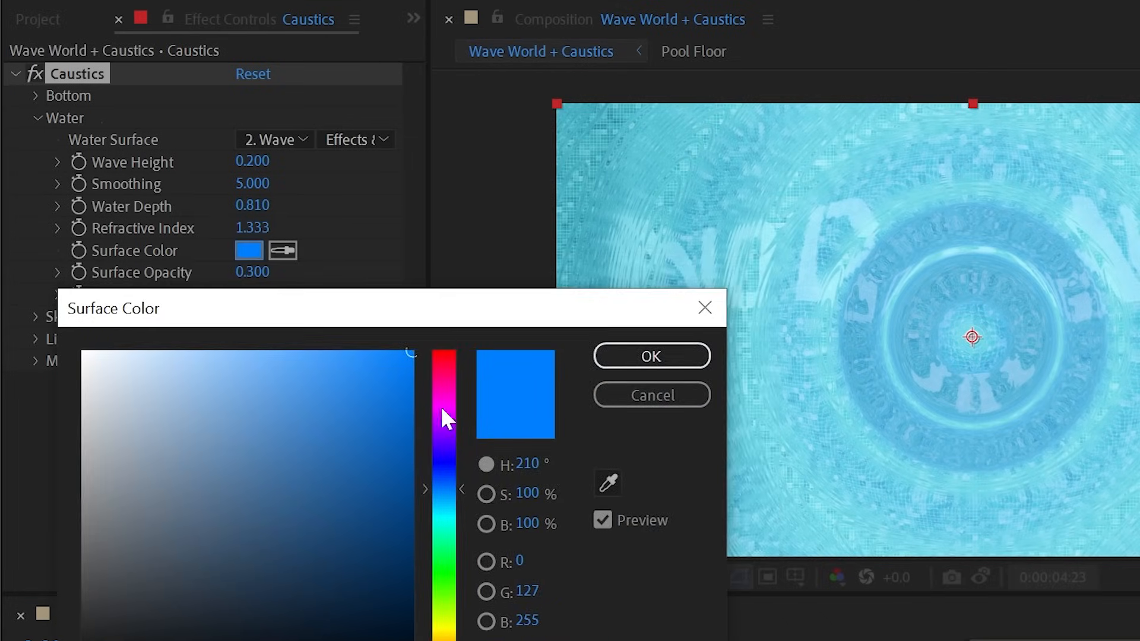
left_click(442, 409)
left_click(445, 484)
left_click(447, 474)
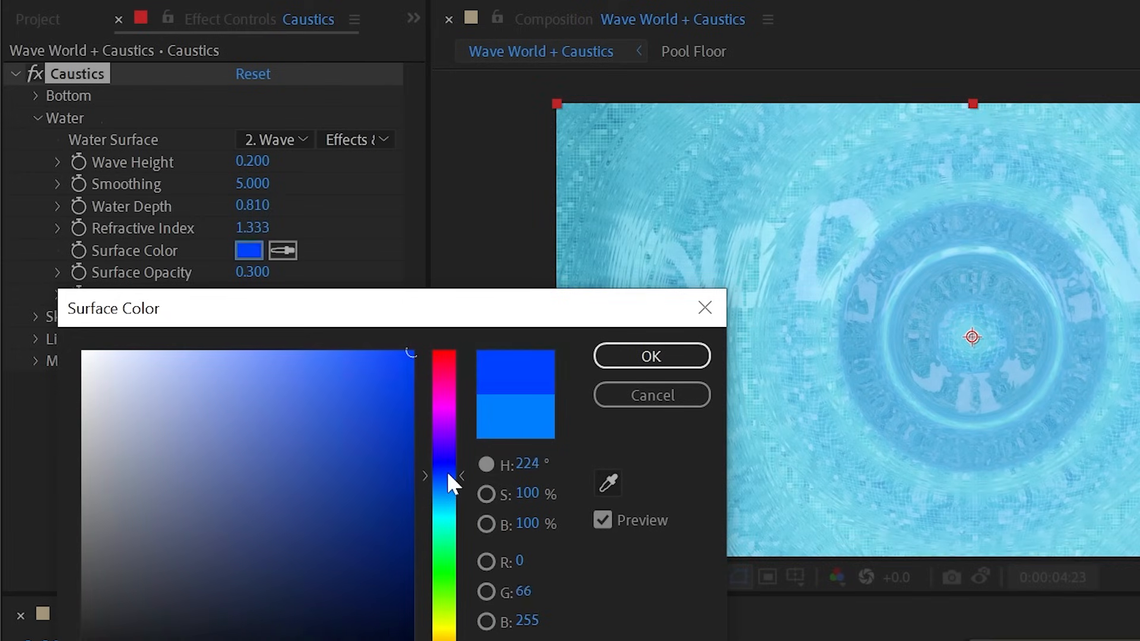
mouse_move(447, 473)
left_mouse_down()
mouse_move(441, 496)
mouse_move(457, 493)
left_mouse_up()
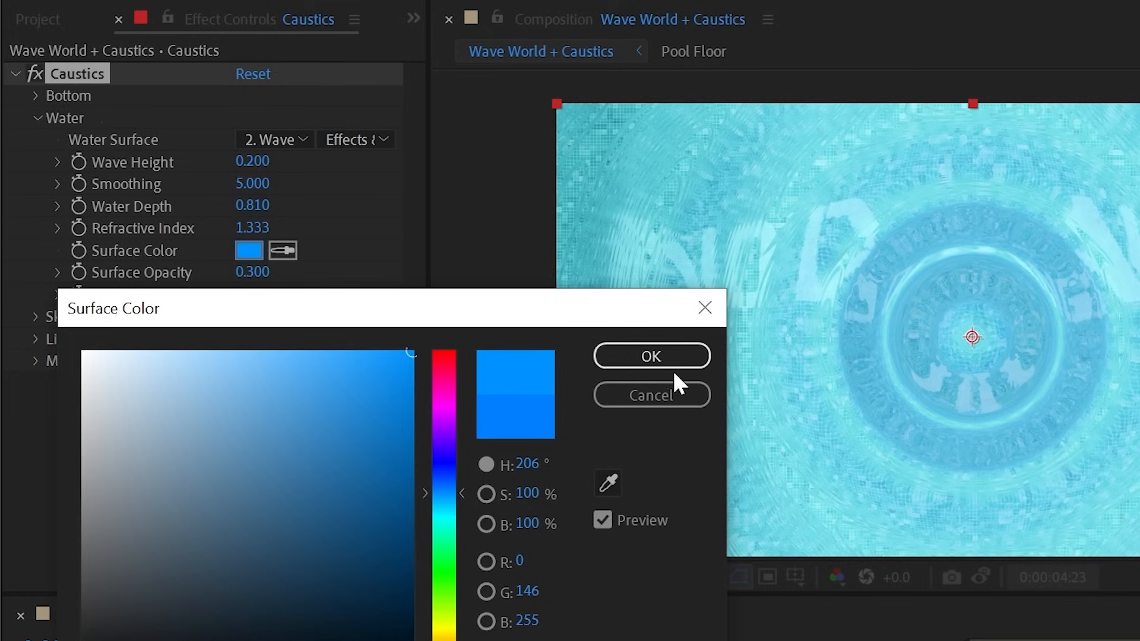
key("Return")
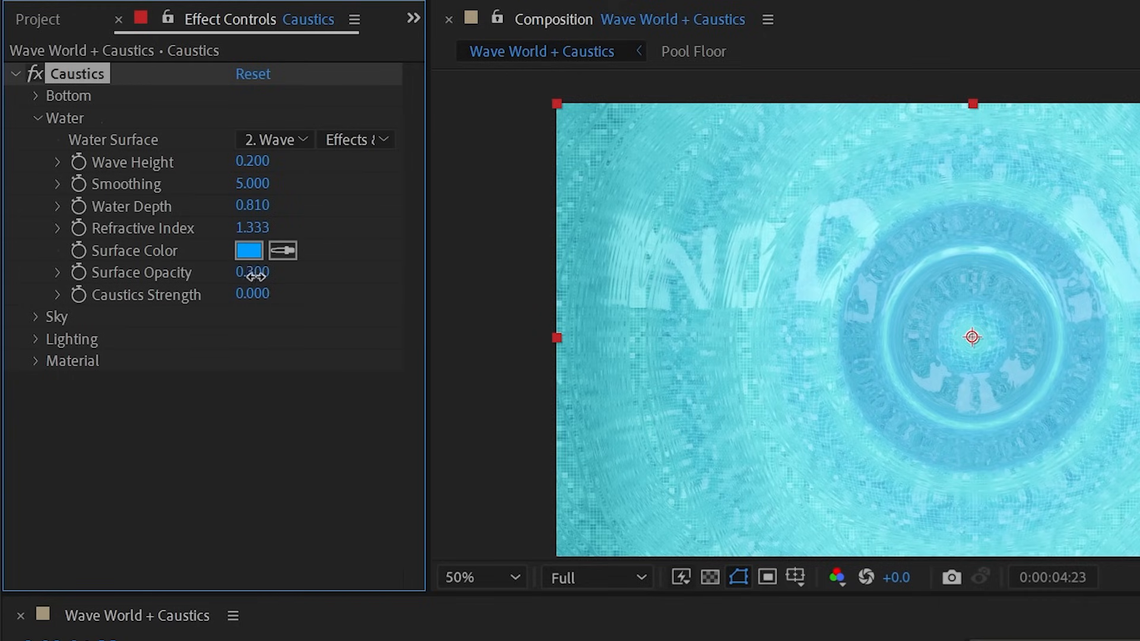
Try Surface Opacity values of 0.010 and 1.000, preview the opaque water, and reset the opacity to its default.
left_click_drag(254, 273, 158, 277)
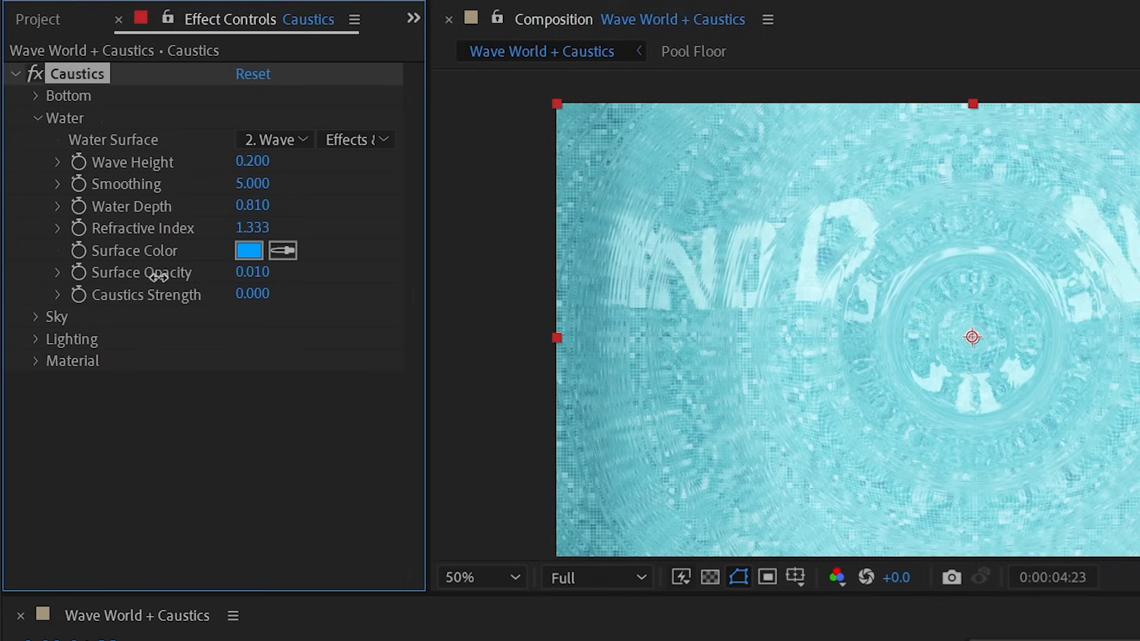
left_click_drag(159, 277, 402, 265)
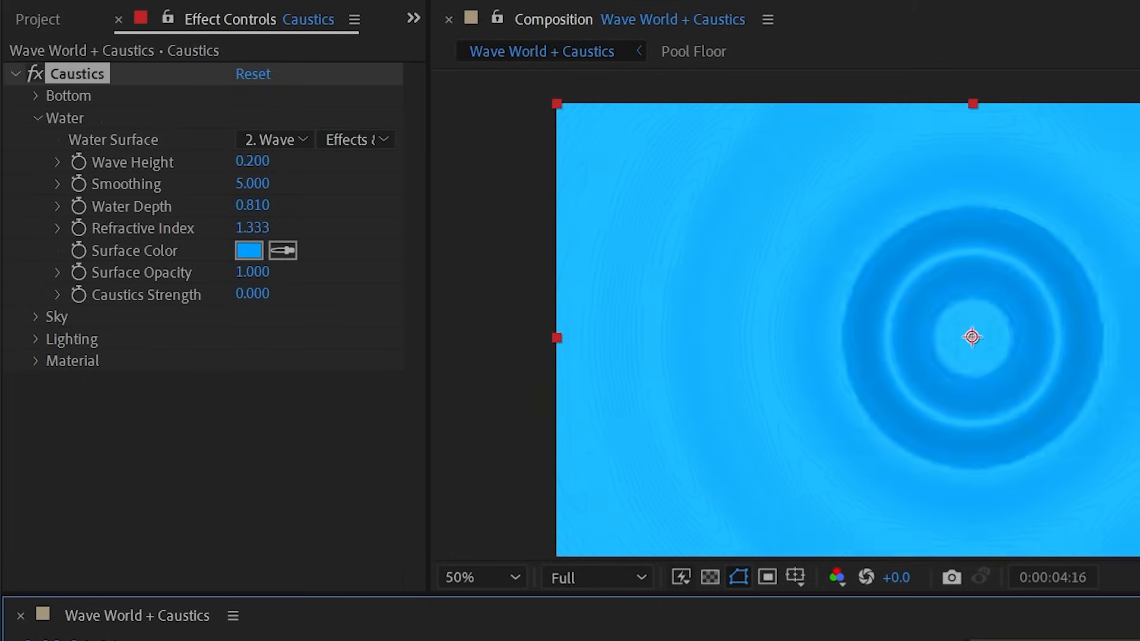
key("space")
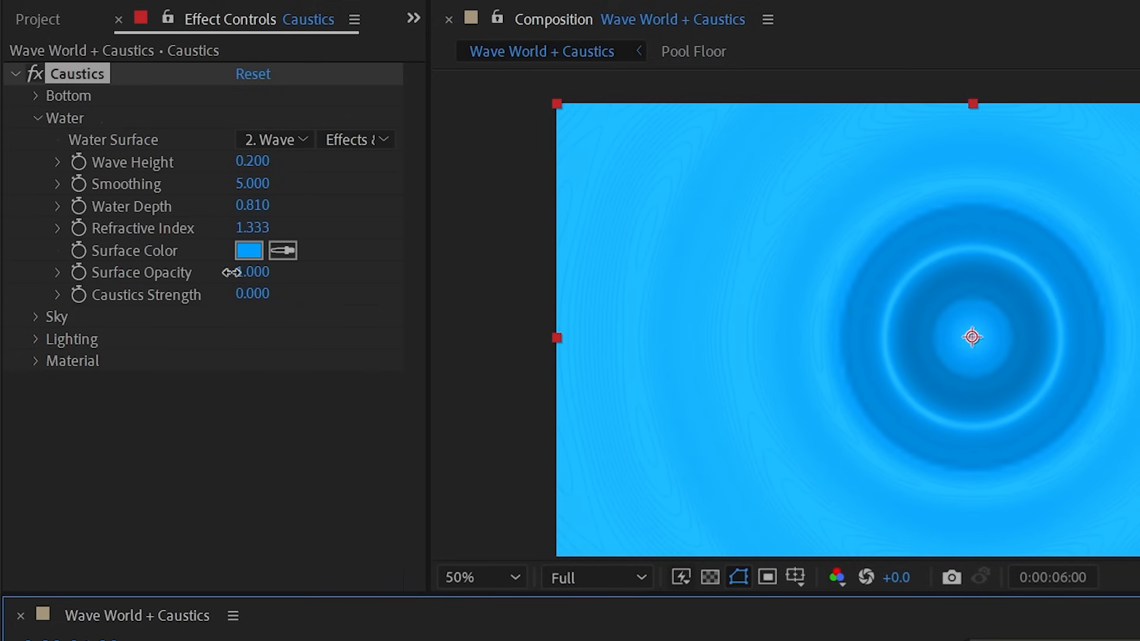
left_click_drag(229, 271, 151, 270)
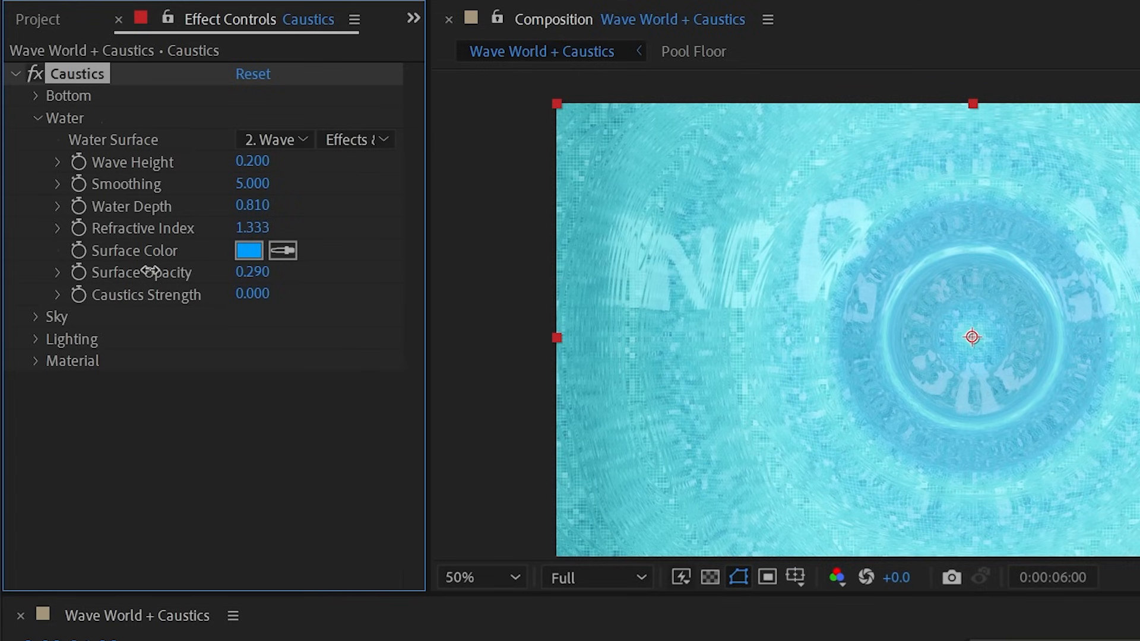
right_click(171, 279)
left_click(244, 498)
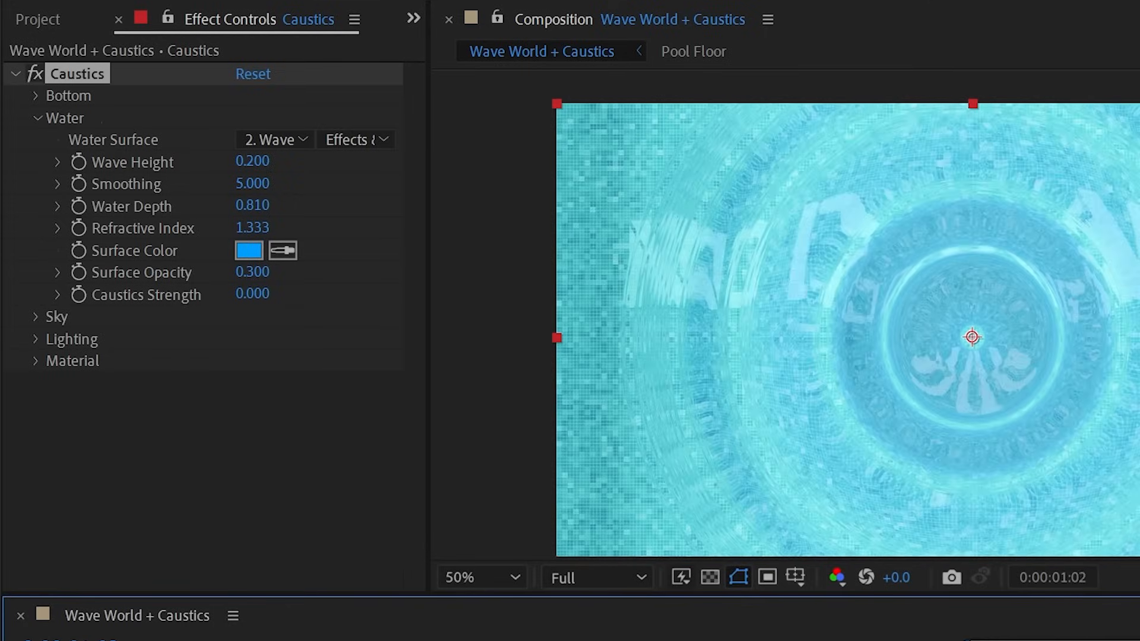
Try Caustics Strength values of 0.150, 0.000, 0.027 and 4.990 to compare the light patterns.
left_click_drag(252, 293, 269, 293)
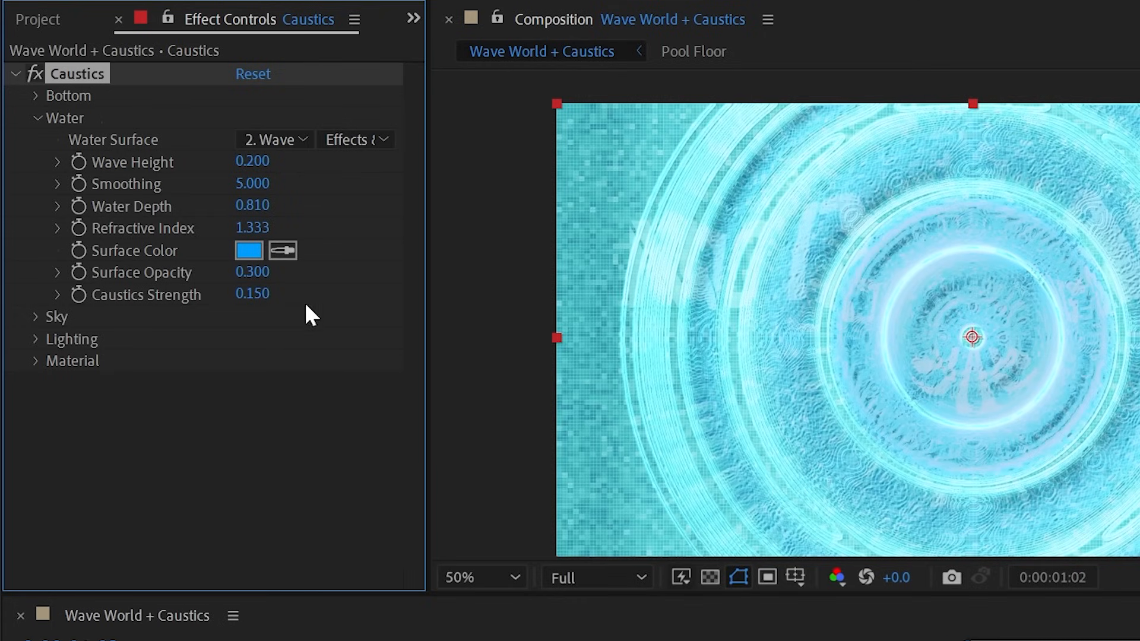
left_click_drag(255, 295, 240, 299)
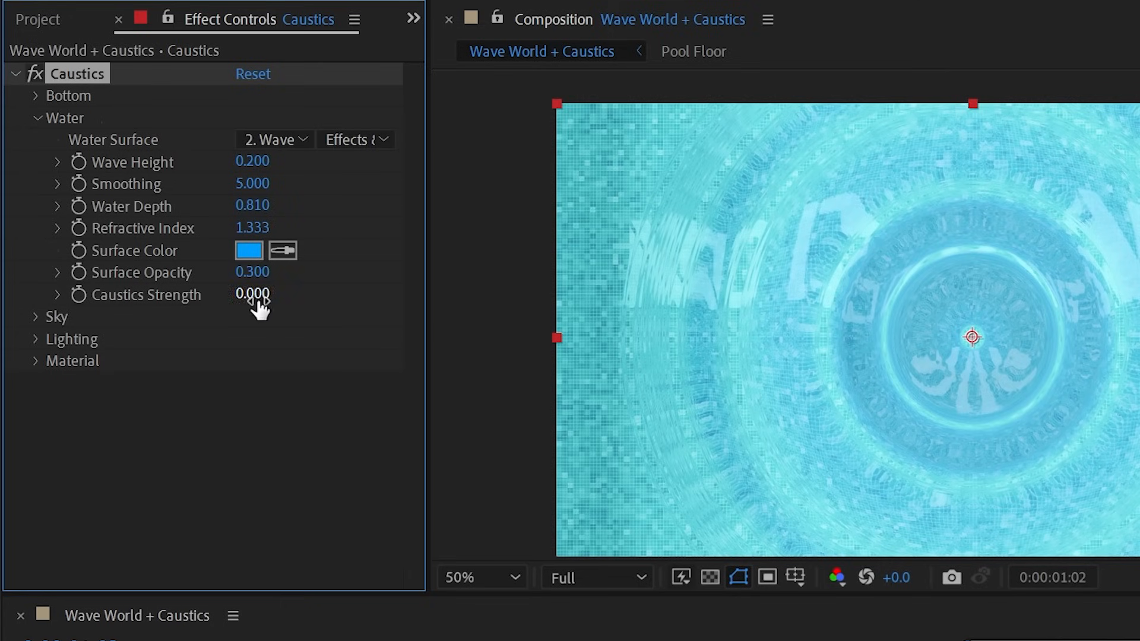
left_click_drag(259, 303, 300, 309)
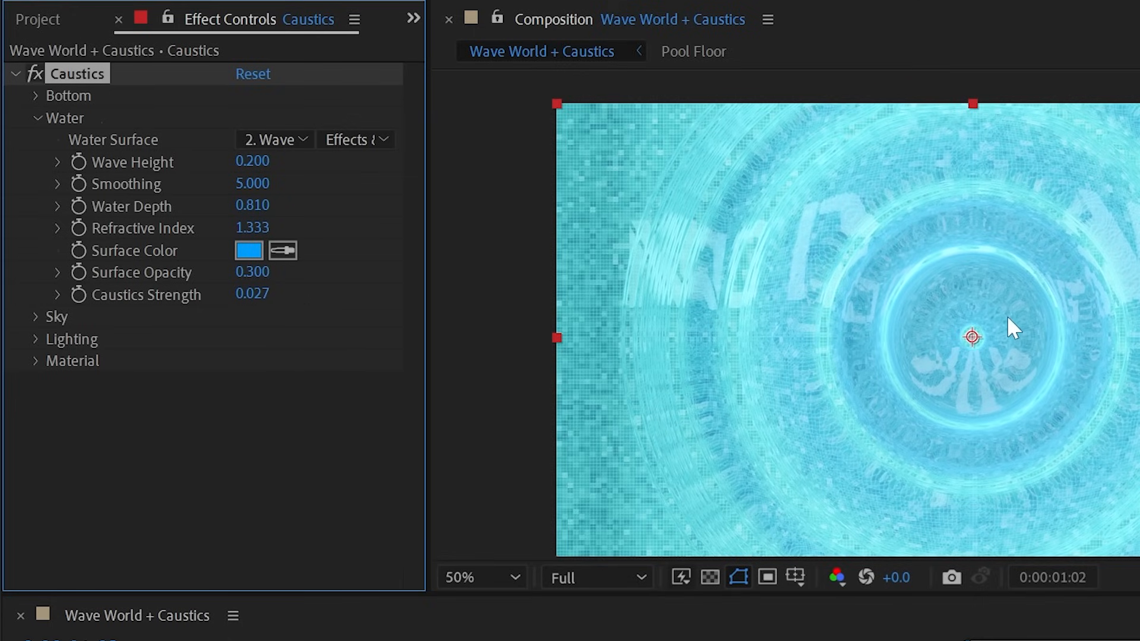
left_click_drag(255, 297, 1010, 315)
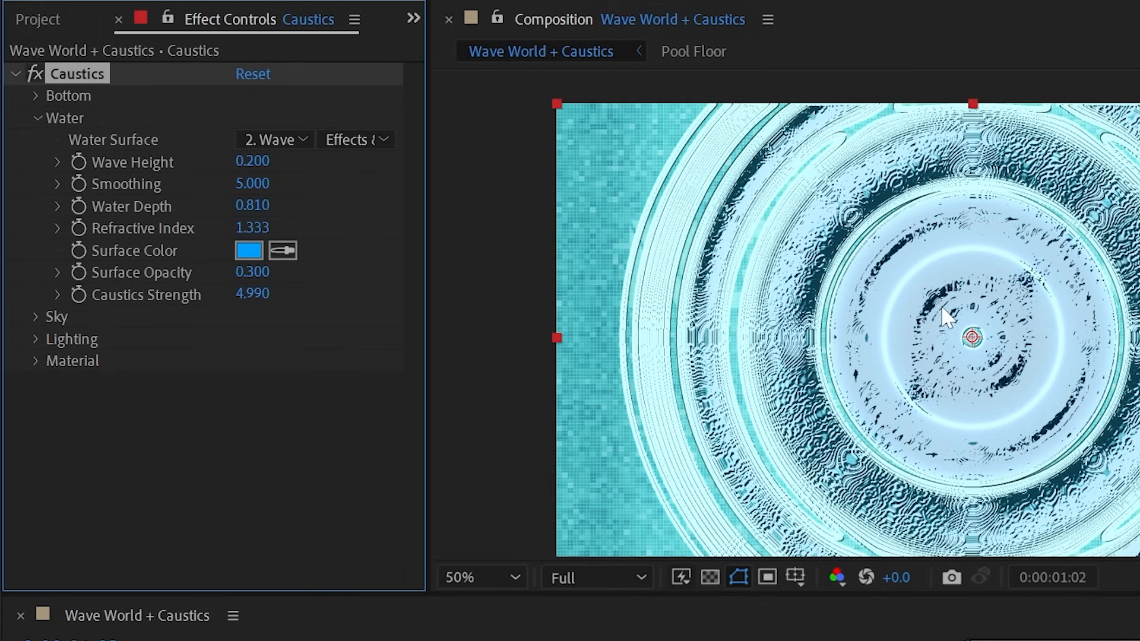
Lower the Caustics Strength to 0.030 and check the ripples at 0:00:00:17.
left_click_drag(251, 293, 1, 297)
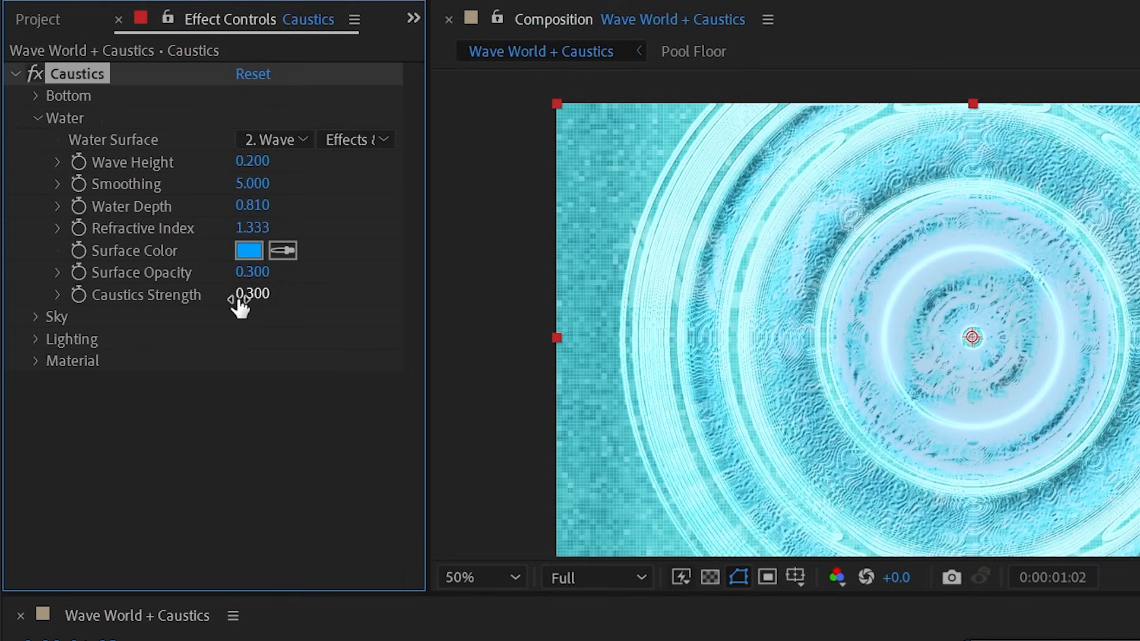
left_click_drag(240, 297, 156, 292)
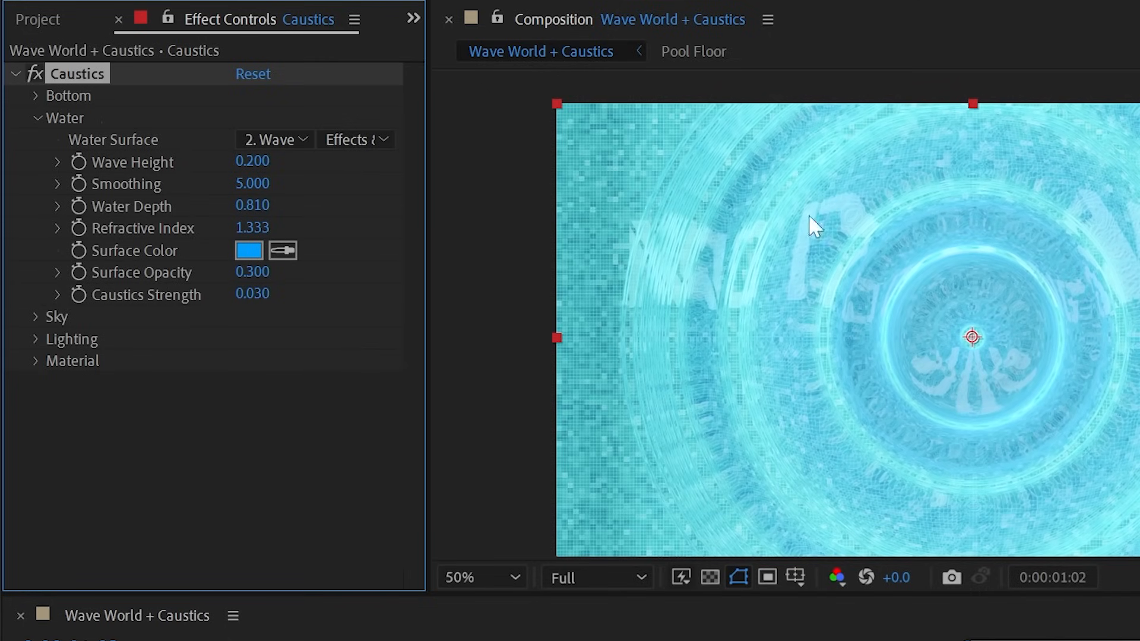
left_click_drag(1104, 640, 1056, 640)
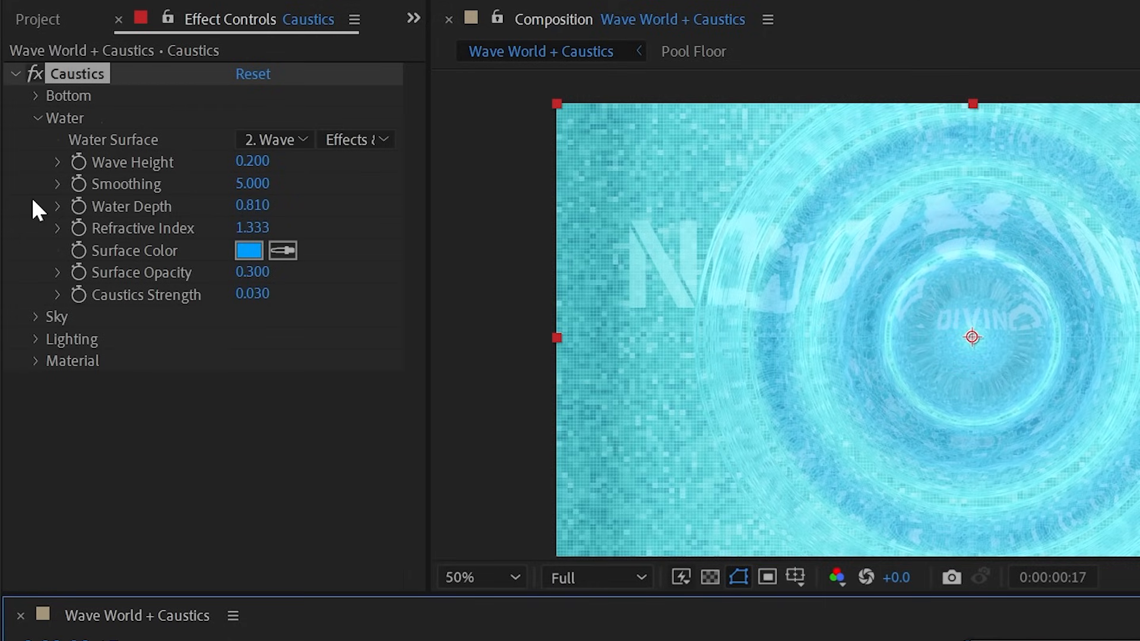
Use layer 5, Sky, as the Caustics effect's sky reflection and set the sky Intensity to 0.290.
left_click(36, 119)
left_click(36, 140)
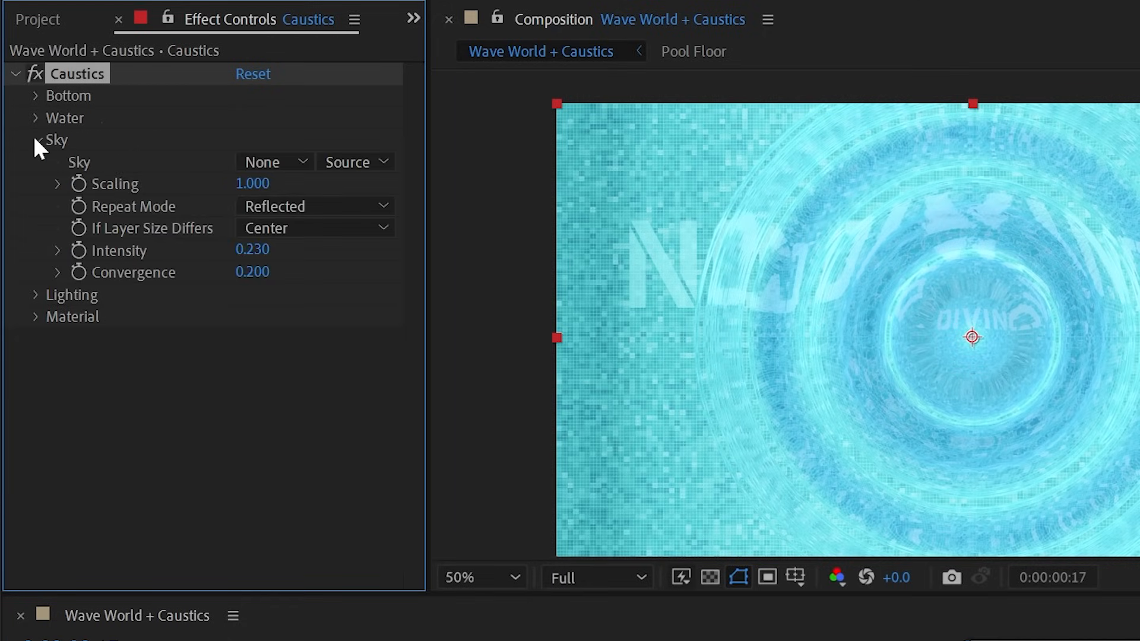
left_click(275, 162)
left_click(309, 325)
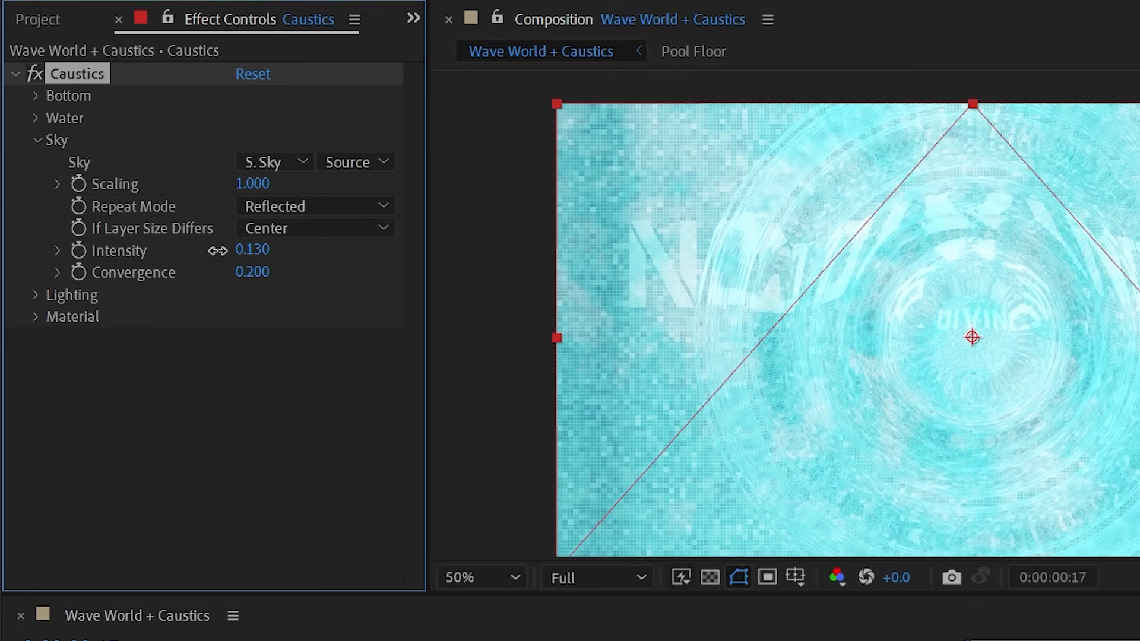
left_click_drag(241, 249, 245, 249)
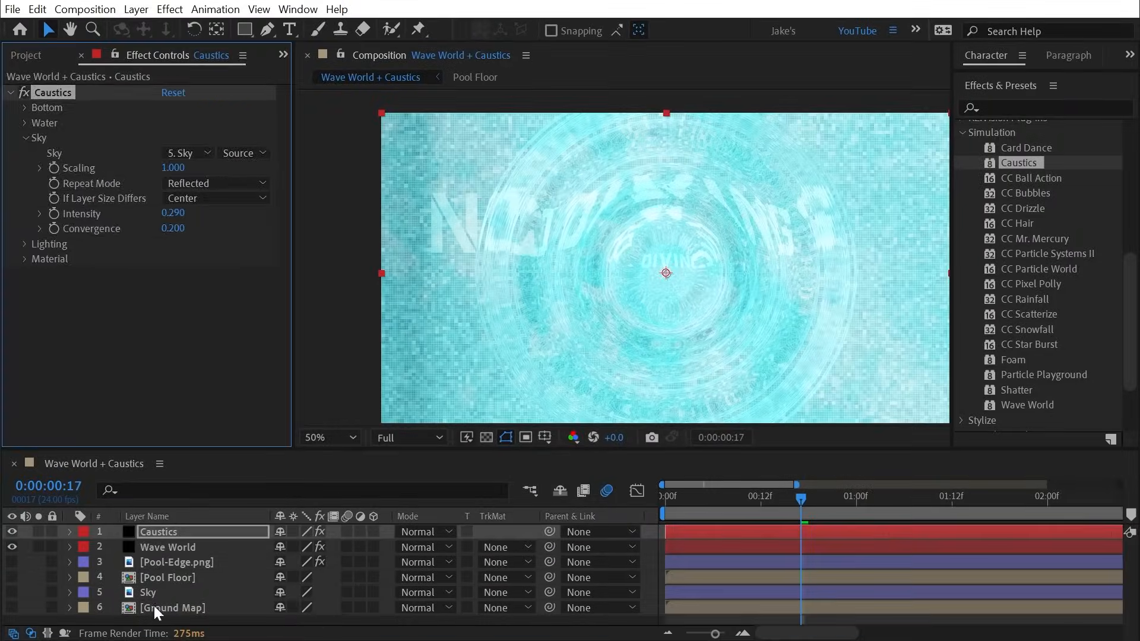
Find the Curves effect and apply it to the Sky layer.
left_click(151, 592)
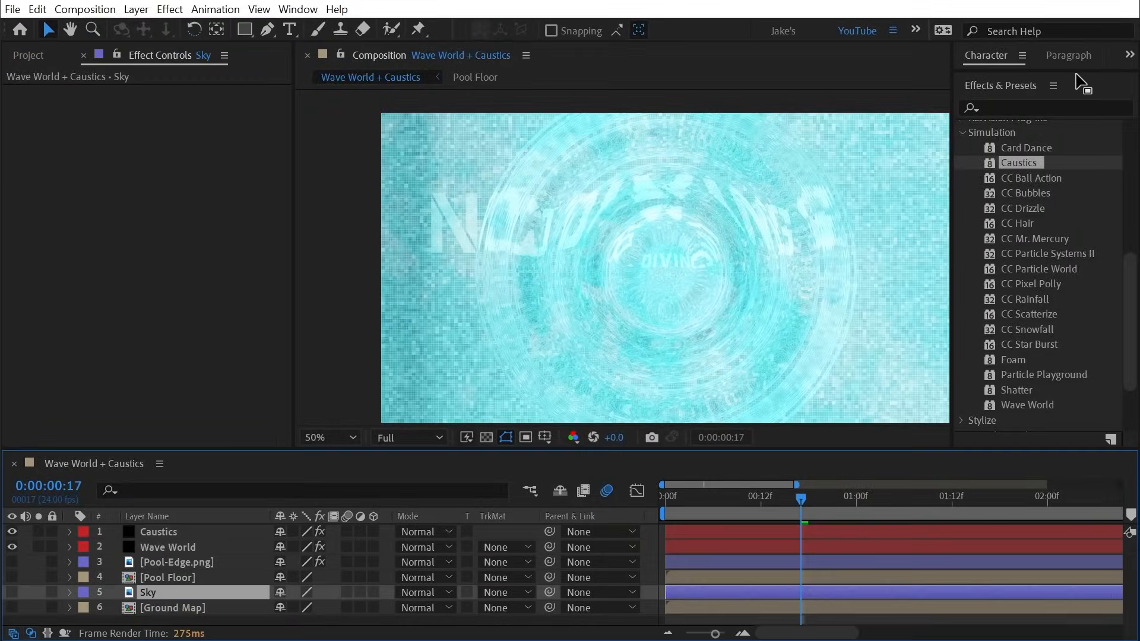
left_click(1025, 108)
type("curve")
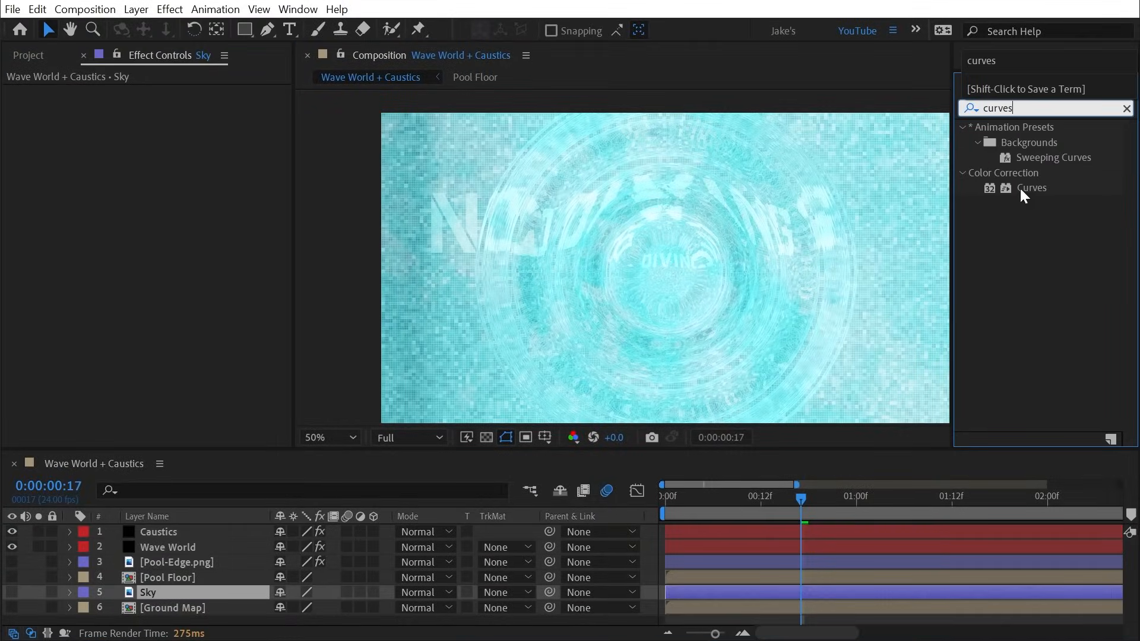
type("s")
double_click(1022, 191)
Make the Caustics effect read the Sky layer with Effects & Masks instead of its source.
left_click(159, 531)
left_click(237, 153)
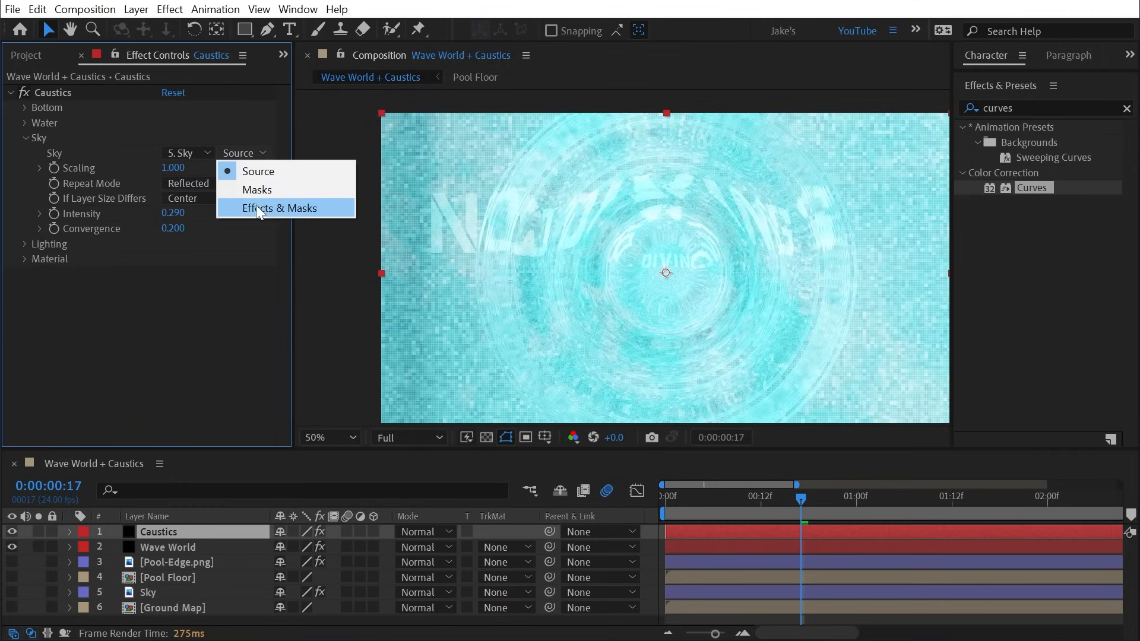
left_click(279, 207)
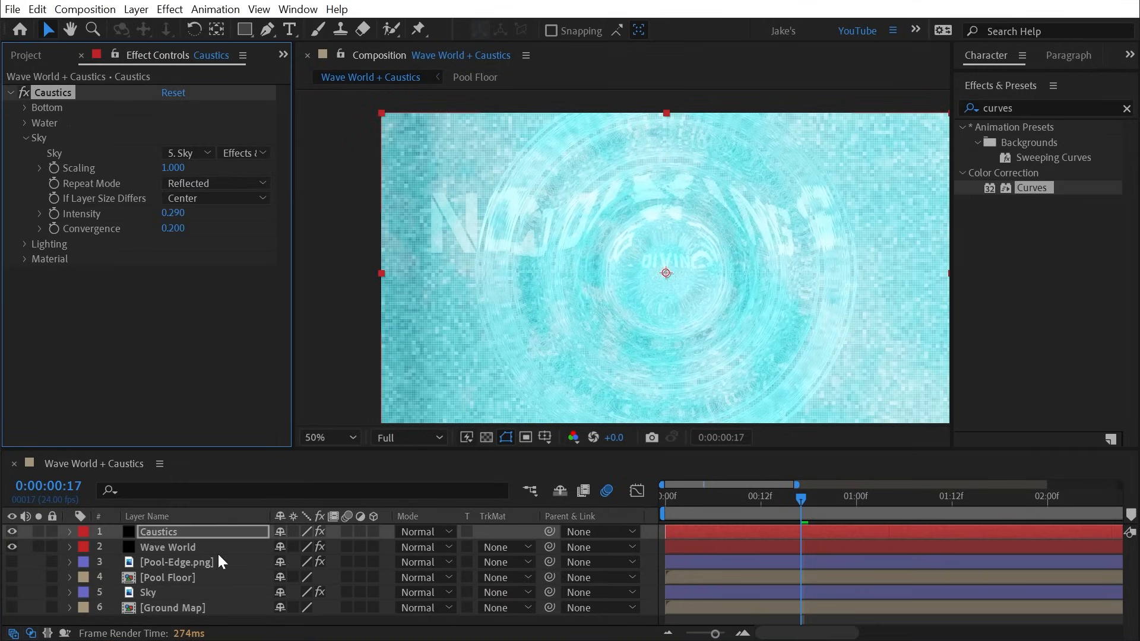
Pull the Sky layer's RGB curve down strongly so only the clouds stay bright, and check the layer in solo.
left_click(152, 592)
left_click_drag(141, 286, 212, 306)
left_click(38, 592)
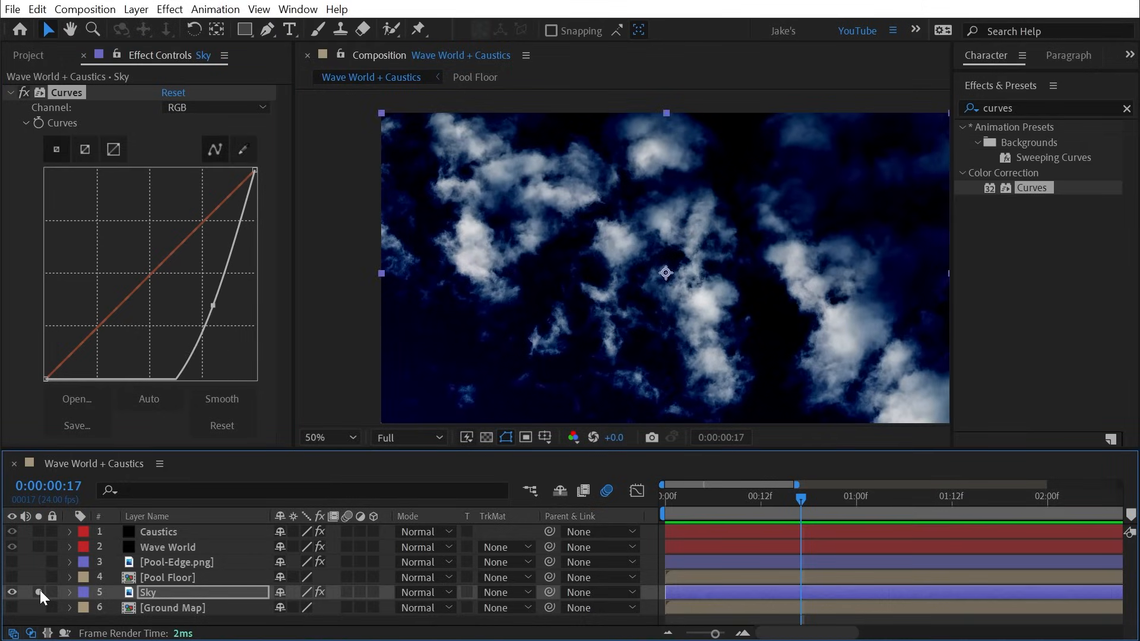
left_click(38, 592)
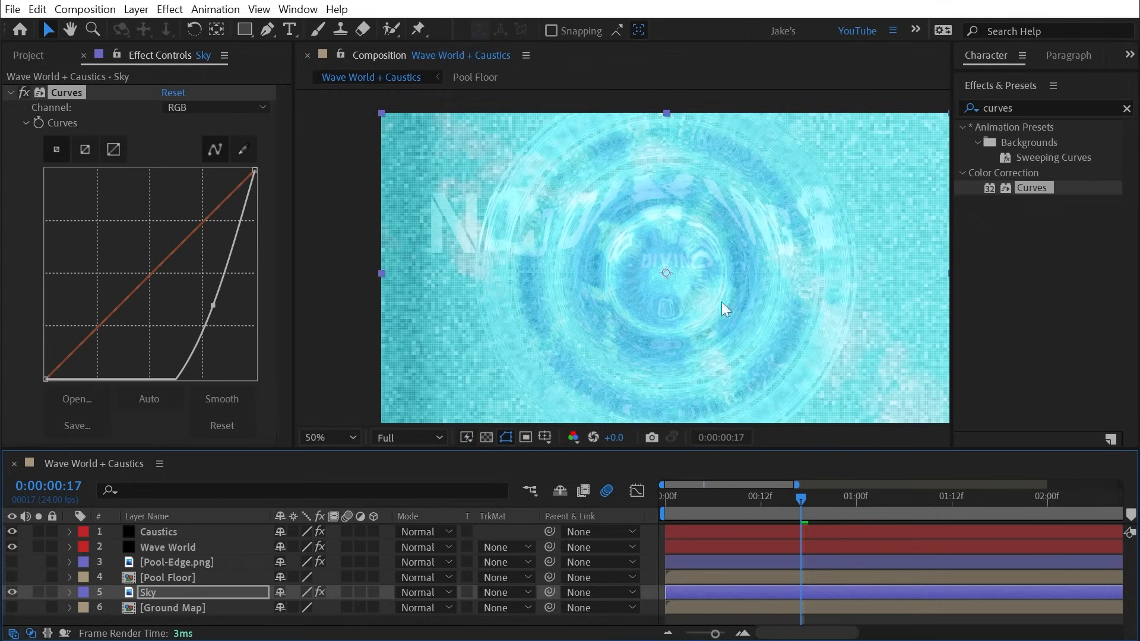
Try the Caustics Sky reflection set to None, restore the Sky layer, and inspect the reflections at 100% around 0:00:00:15.
left_click(160, 562)
left_click(159, 547)
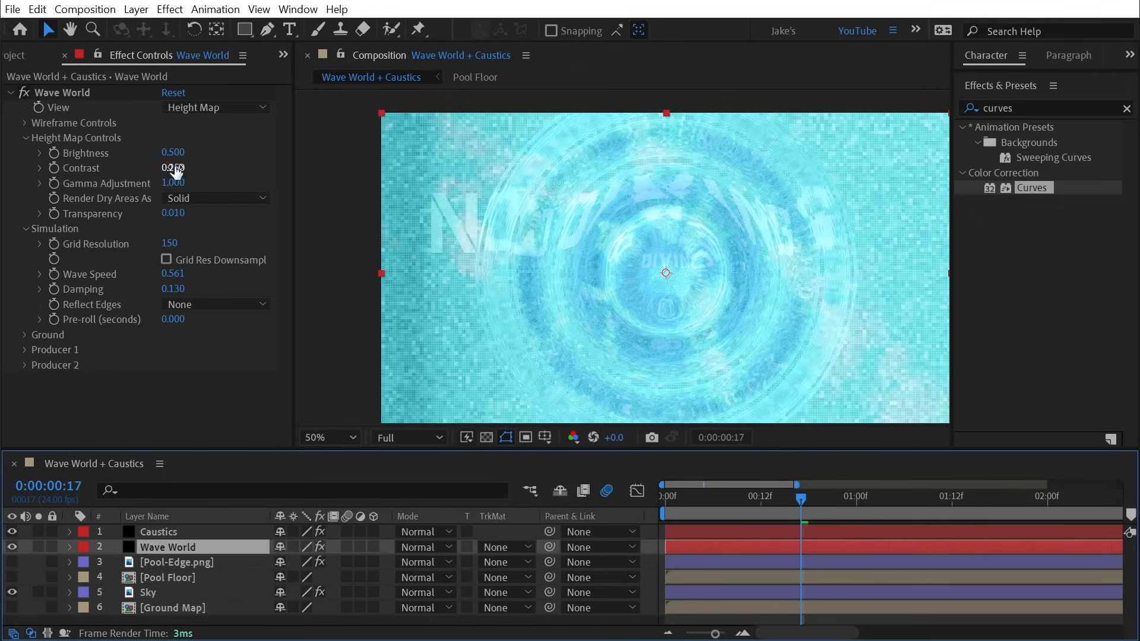
left_click(164, 528)
left_click(187, 154)
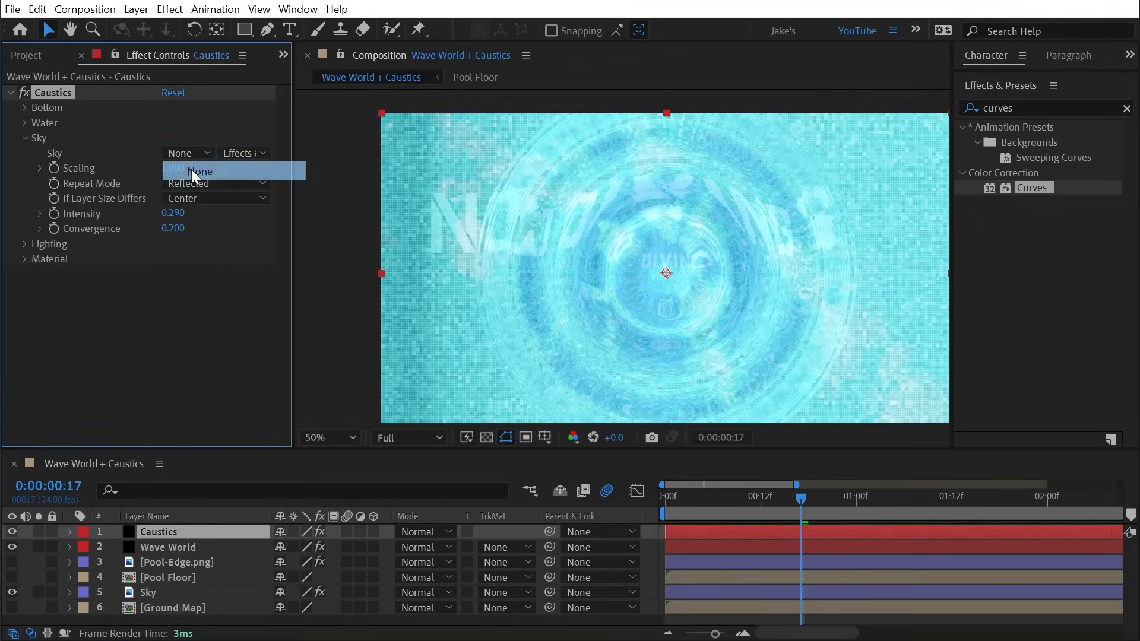
left_click(191, 169)
left_click(191, 168)
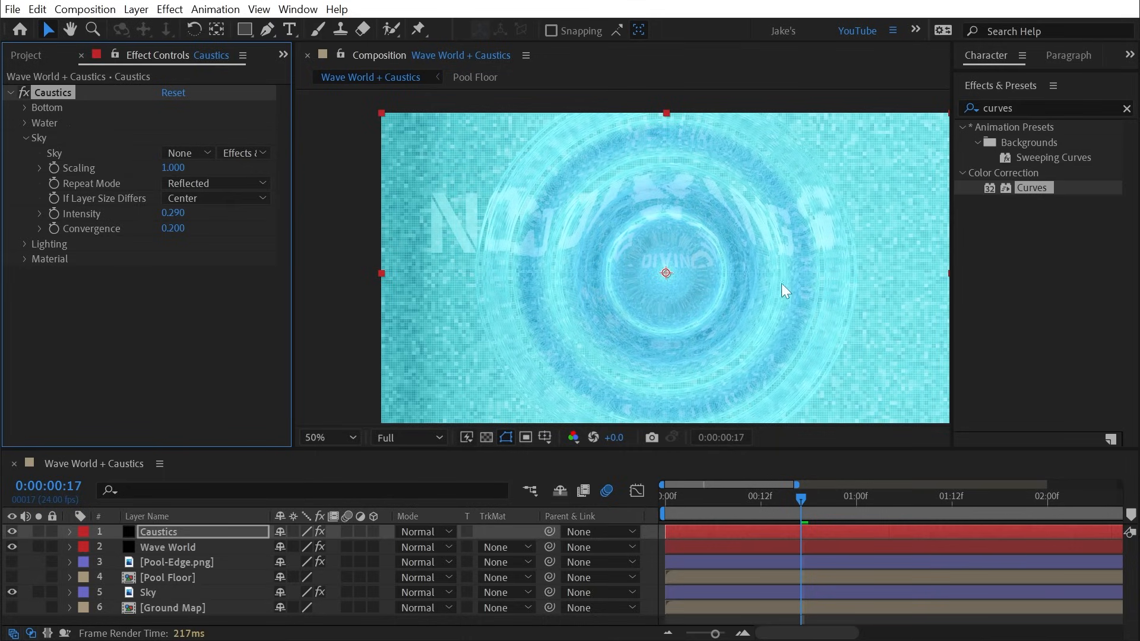
mouse_move(775, 490)
left_mouse_down()
mouse_move(618, 501)
mouse_move(785, 497)
left_mouse_up()
scroll(608, 200, "up", 2)
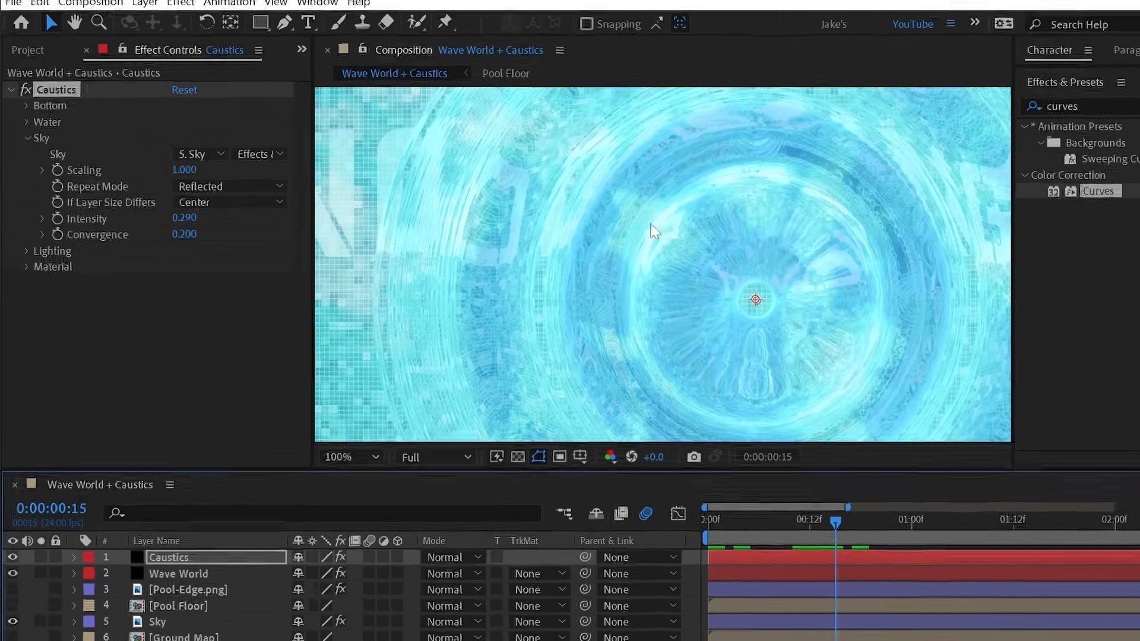
Raise the Intensity of the Caustics Sky reflection to 0.570 while viewing the ripples close up.
scroll(651, 230, "up", 1)
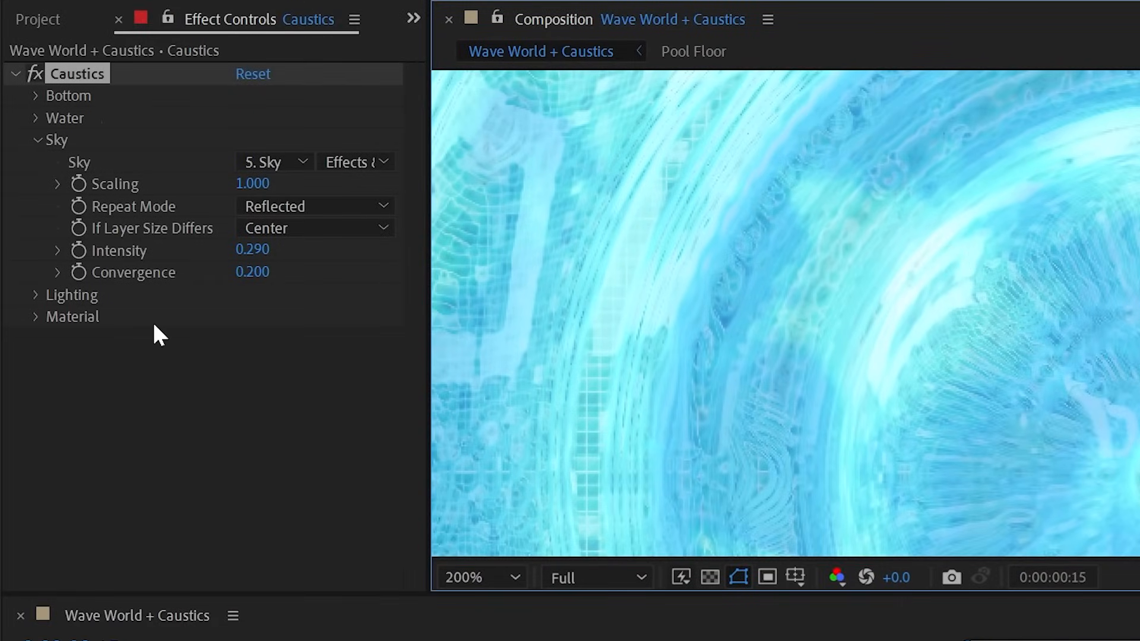
left_click_drag(258, 256, 292, 256)
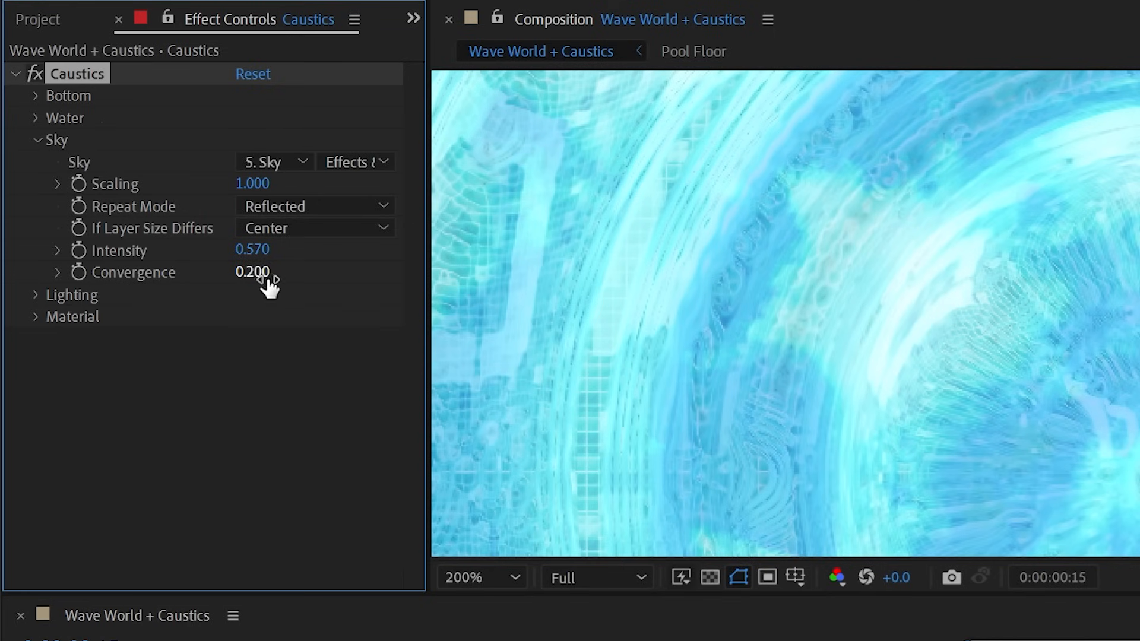
key("comma")
Raise the Sky Convergence to 10.000 and preview the cloud reflection from the start of the timeline.
left_click_drag(267, 273, 1137, 229)
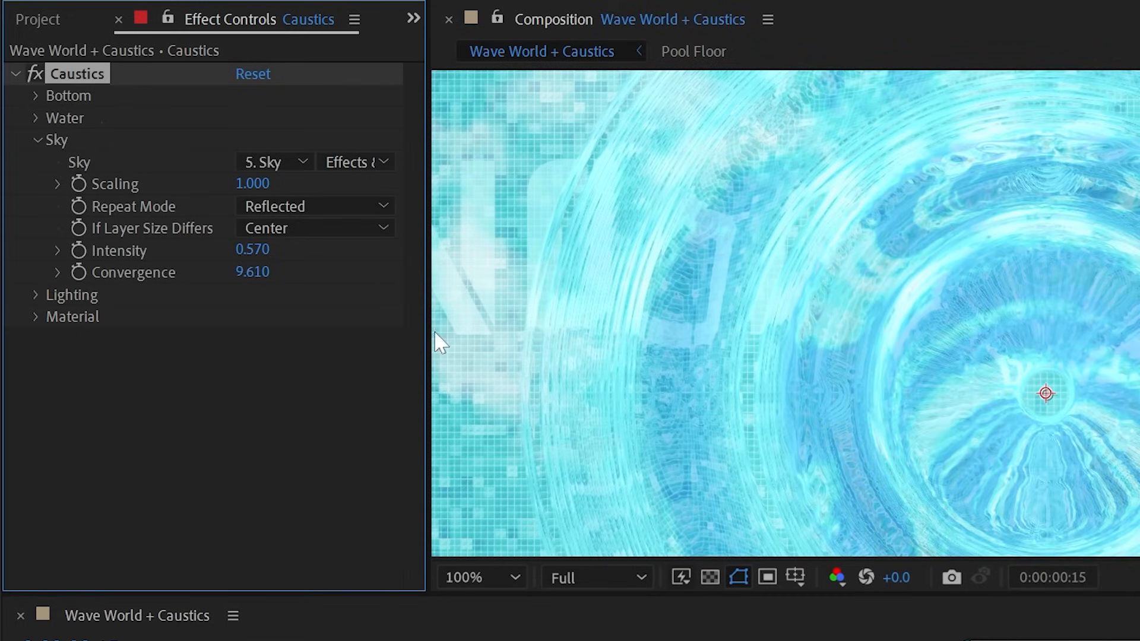
scroll(990, 367, "down", 1)
left_click_drag(1003, 640, 972, 640)
key("space")
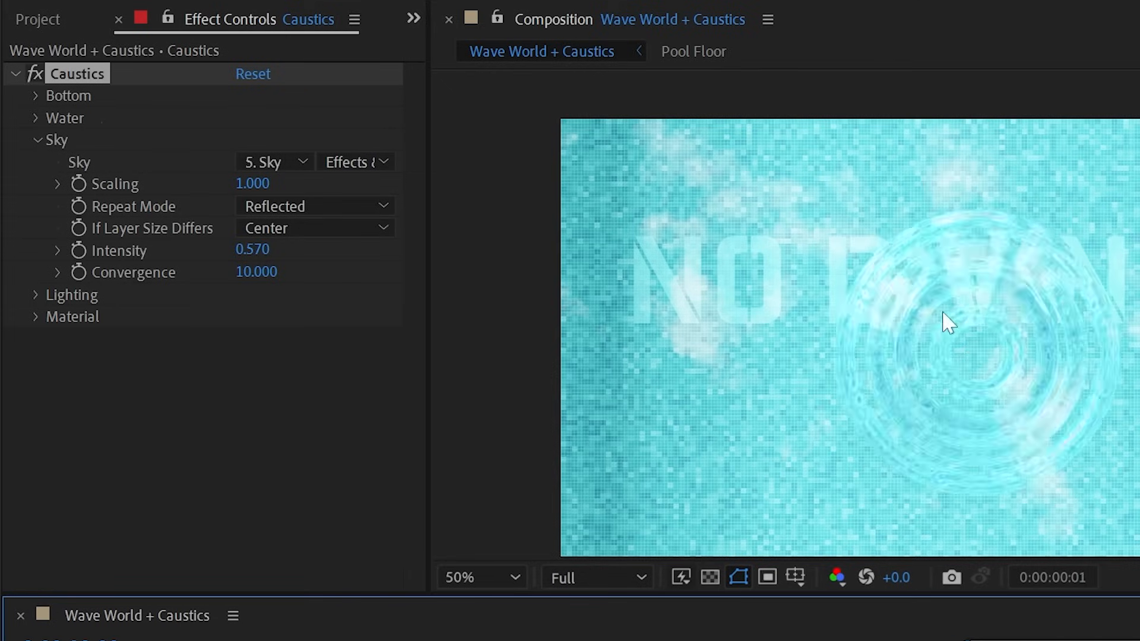
Try the Sky Convergence at 0 and at about 1.670, and reset it to its default.
left_click(255, 272)
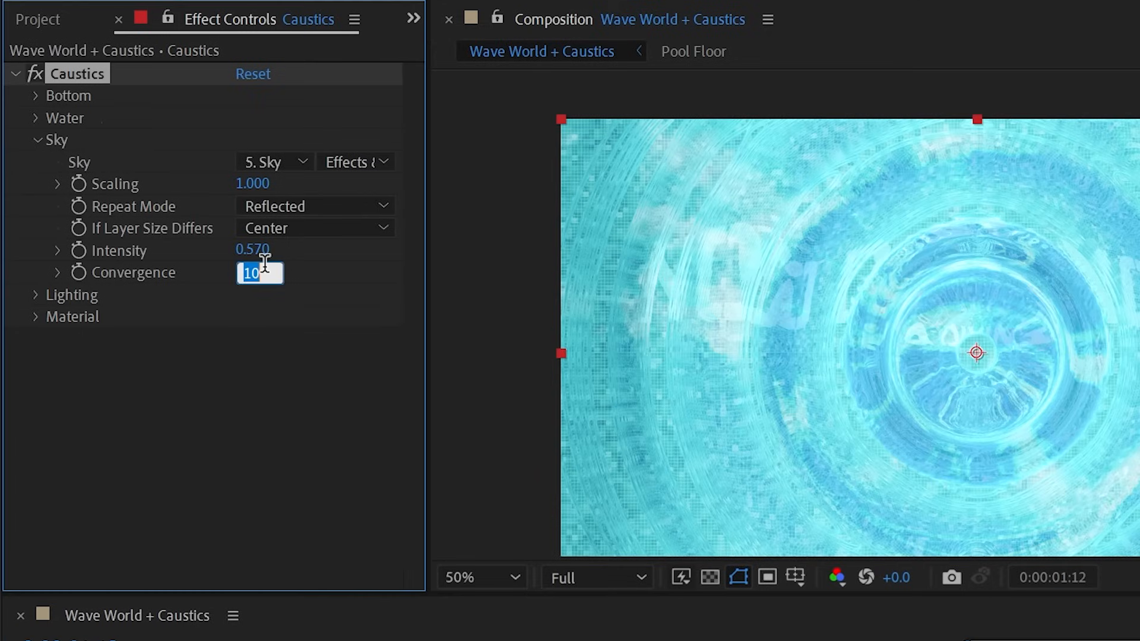
type("0")
key("Return")
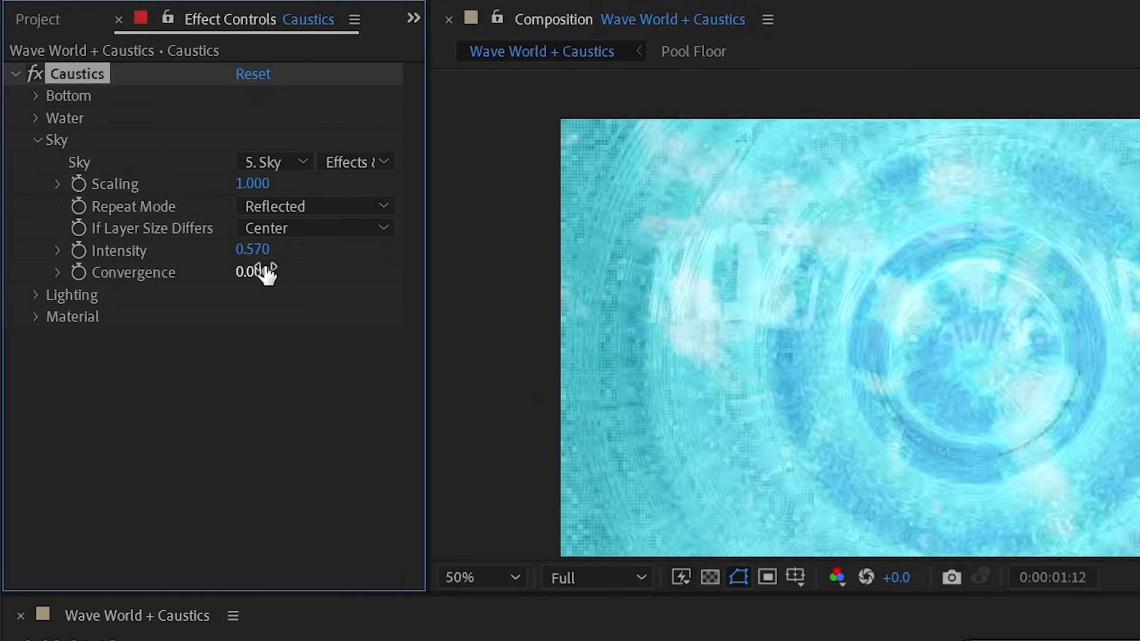
left_click_drag(270, 266, 468, 257)
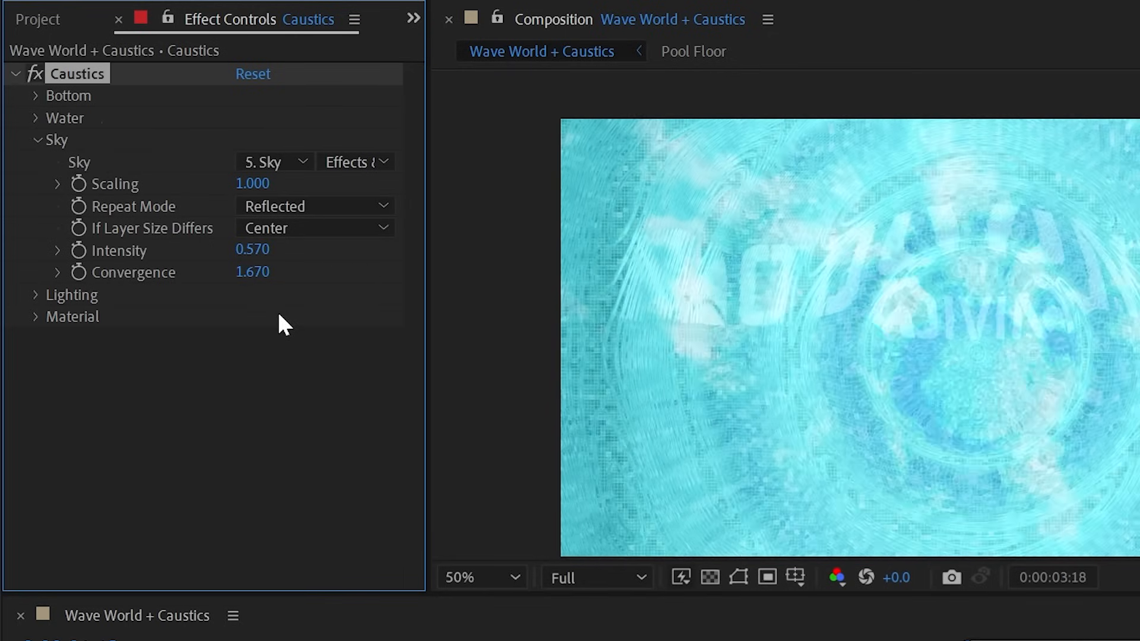
right_click(137, 271)
left_click(239, 486)
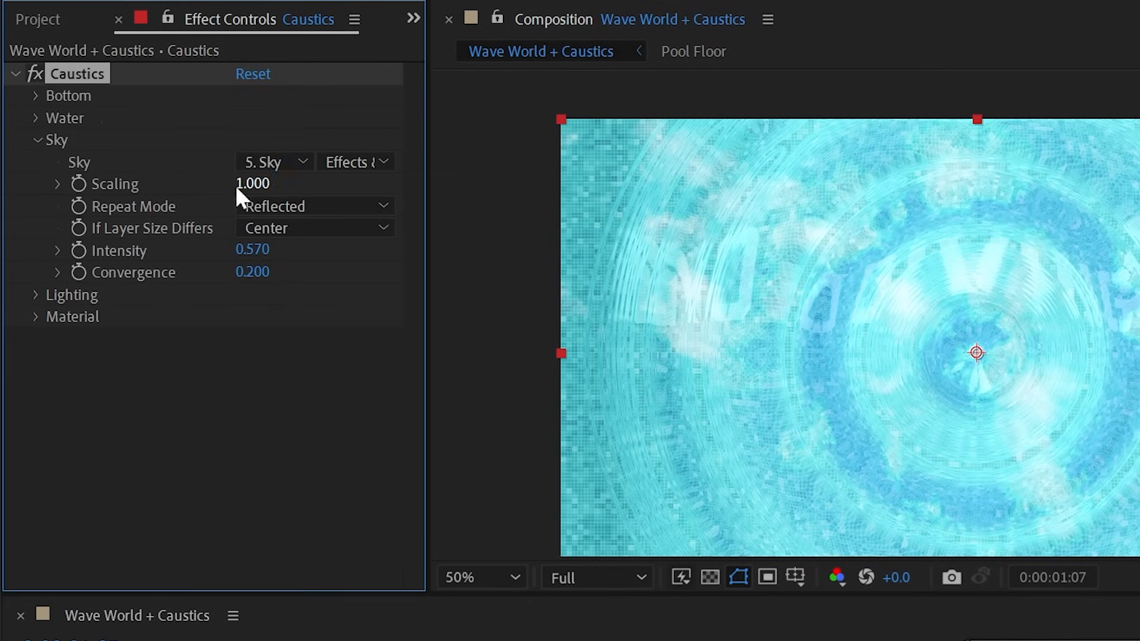
Try the Sky Scaling at 0.390, look through the Repeat Mode and If Layer Size Differs options, and reset the Scaling.
left_click_drag(253, 183, 173, 175)
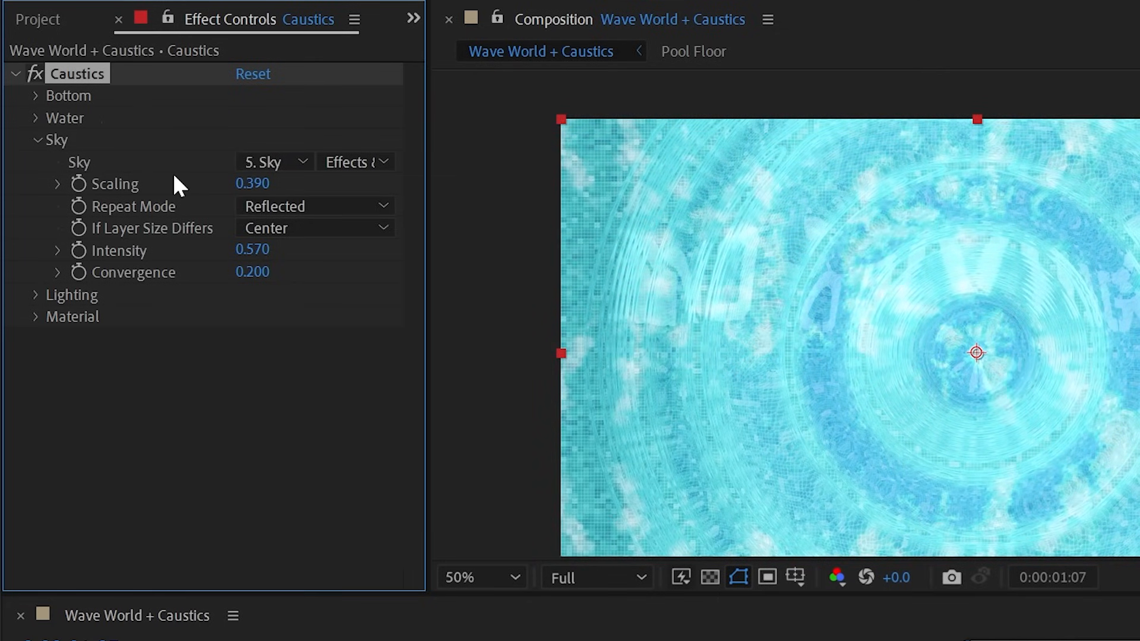
left_click(269, 208)
left_click(183, 211)
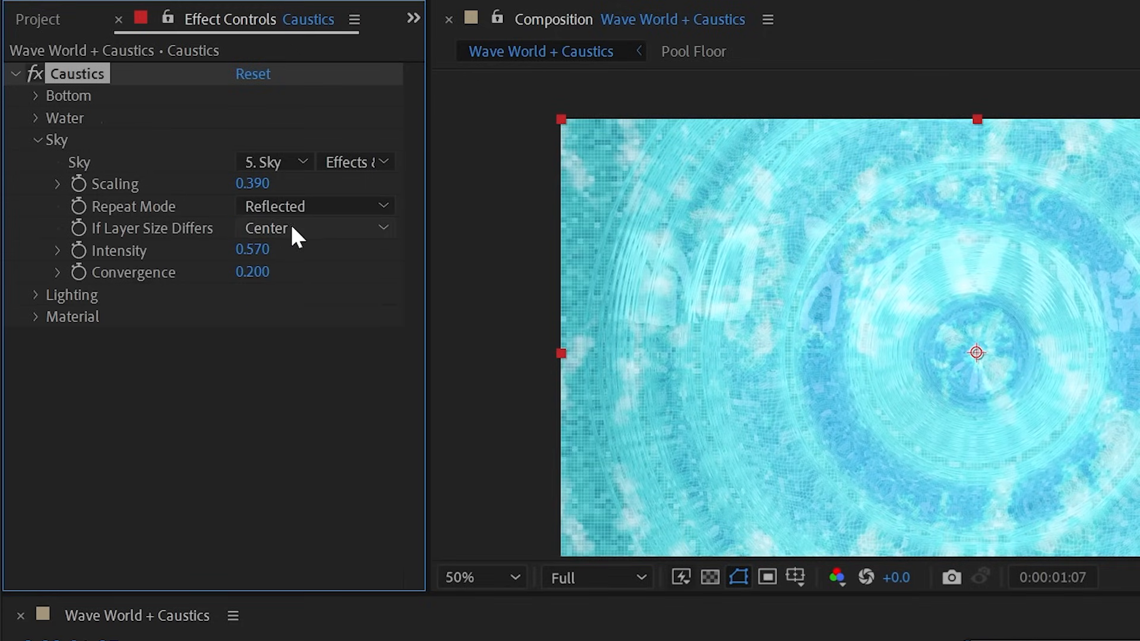
left_click(295, 231)
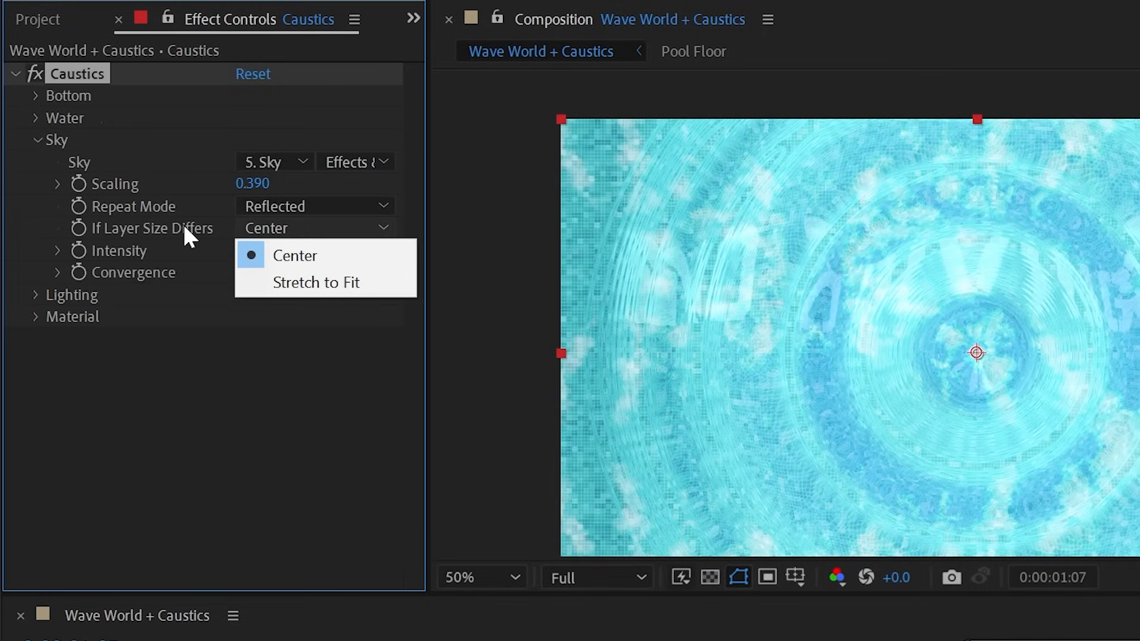
right_click(120, 183)
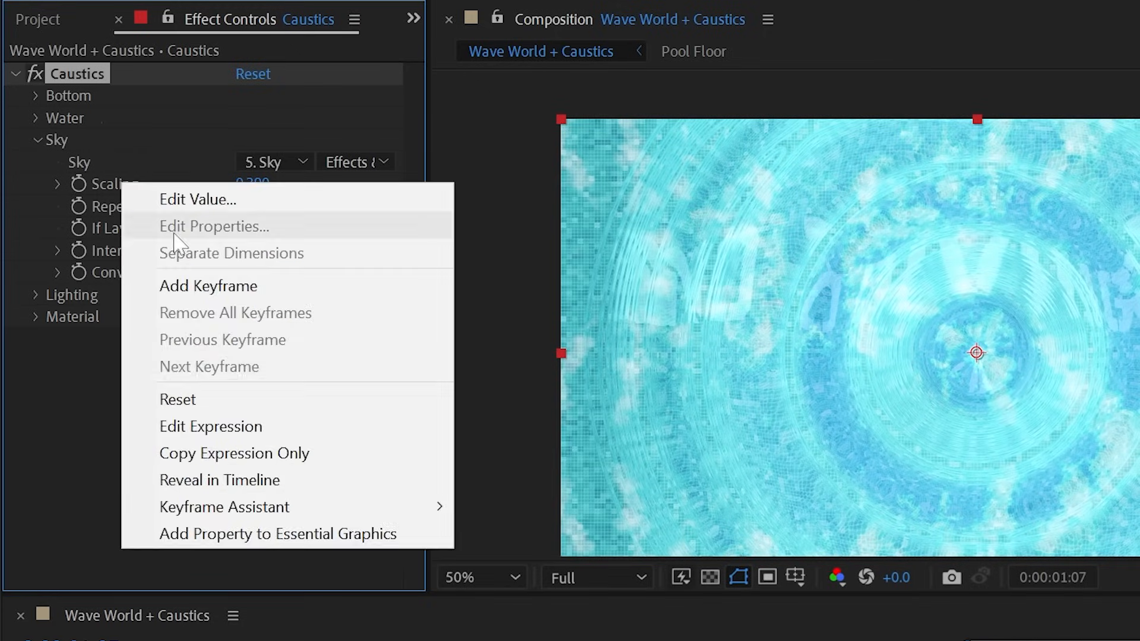
left_click(210, 402)
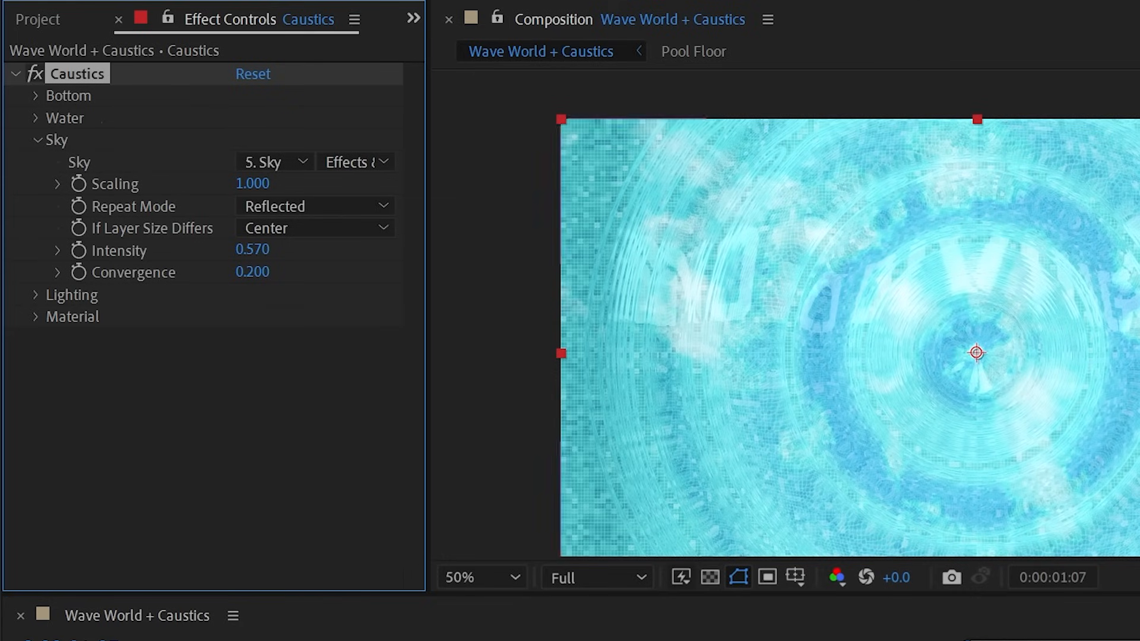
Check the ripples at earlier frames and set the Caustics Sky layer to None.
left_click_drag(1127, 640, 1003, 640)
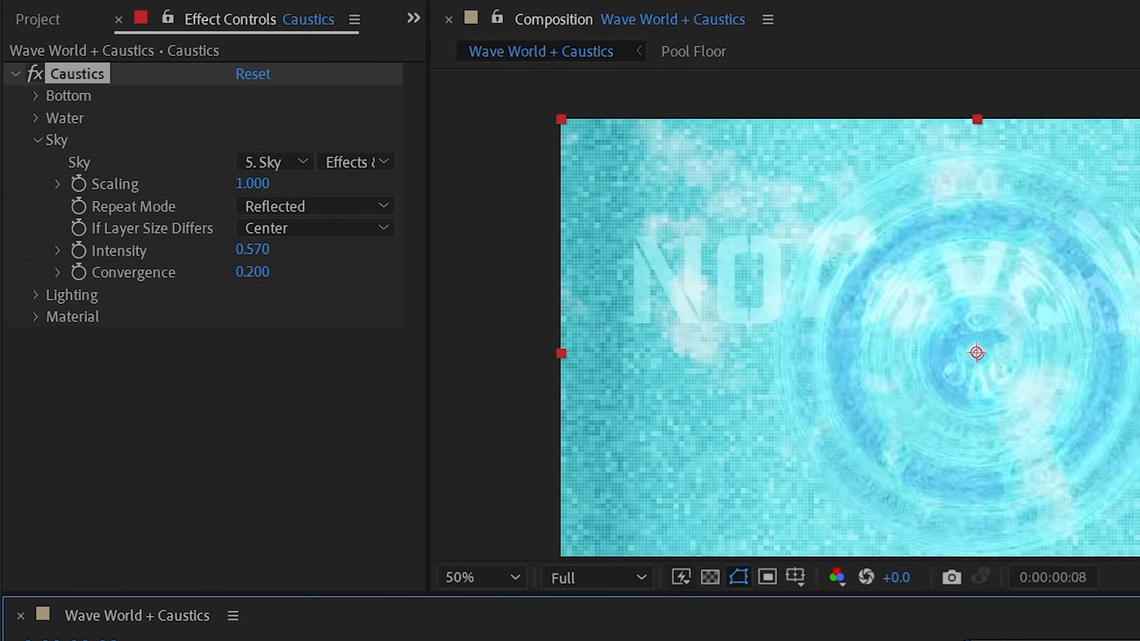
left_click(288, 163)
left_click(287, 189)
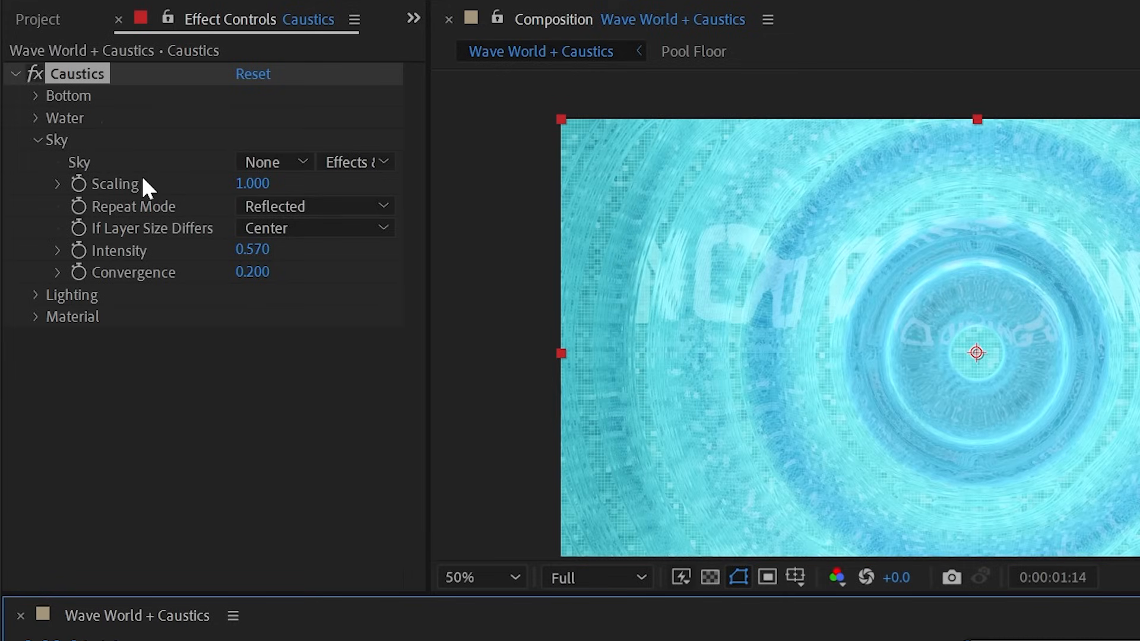
Set the Caustics Water Depth to 0.460, preview the ripples, and collapse the Water settings.
left_click(38, 141)
left_click(37, 118)
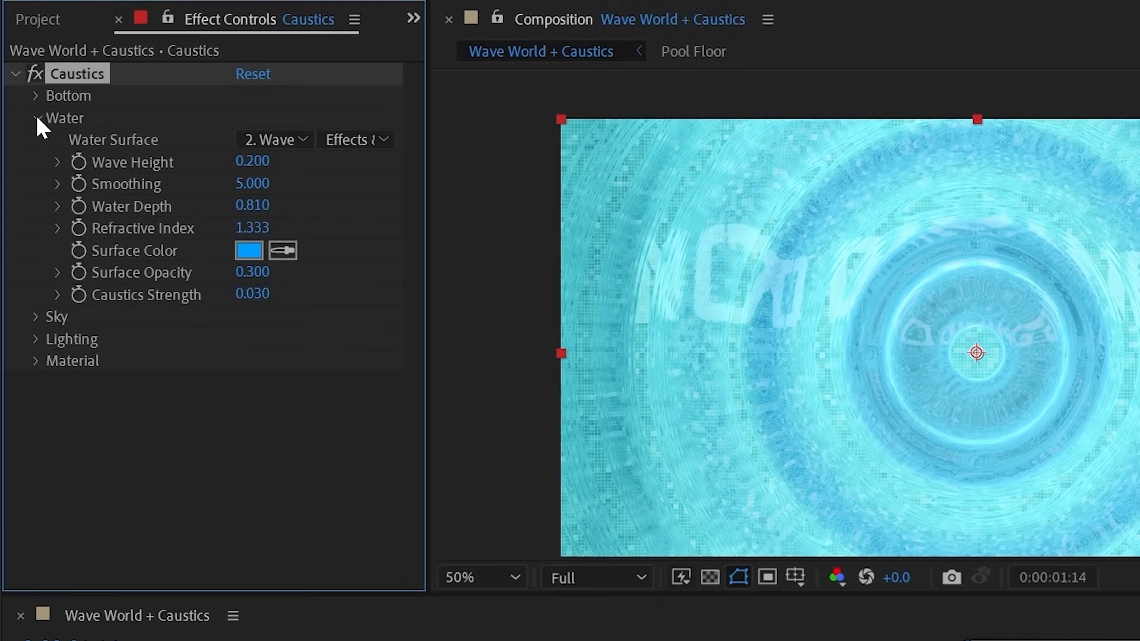
left_click_drag(267, 206, 208, 206)
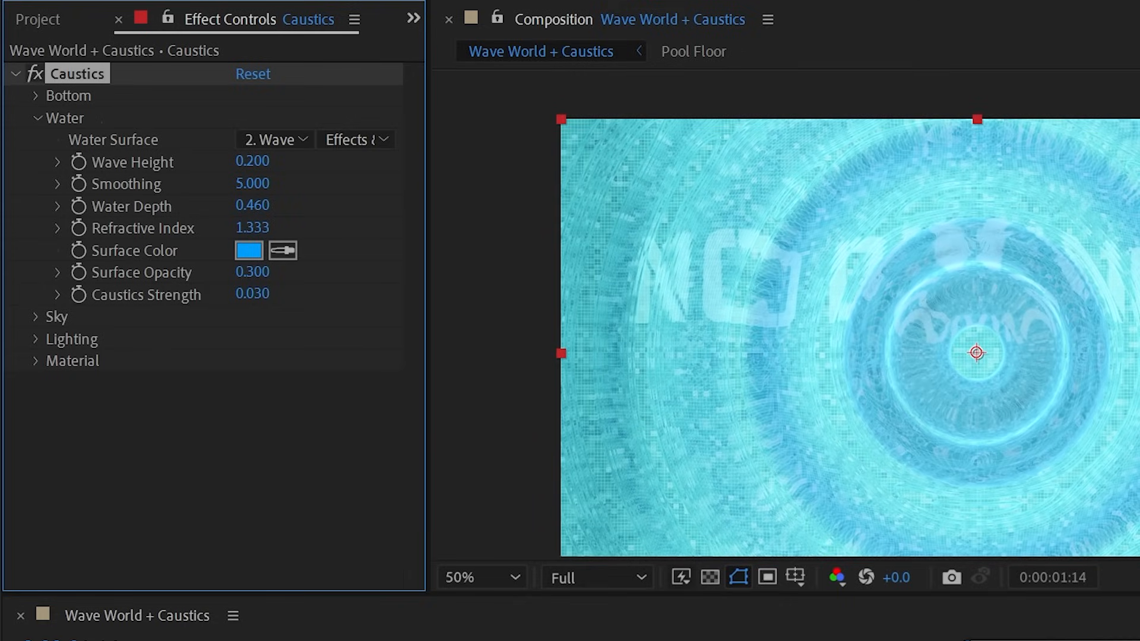
key("space")
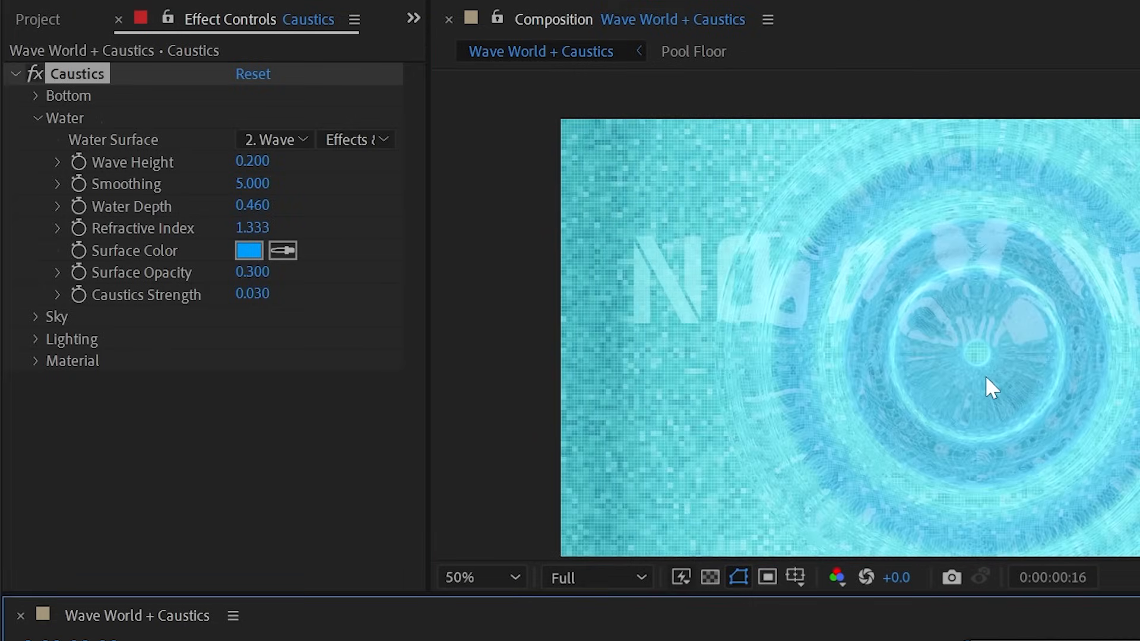
left_click(36, 117)
left_click(37, 117)
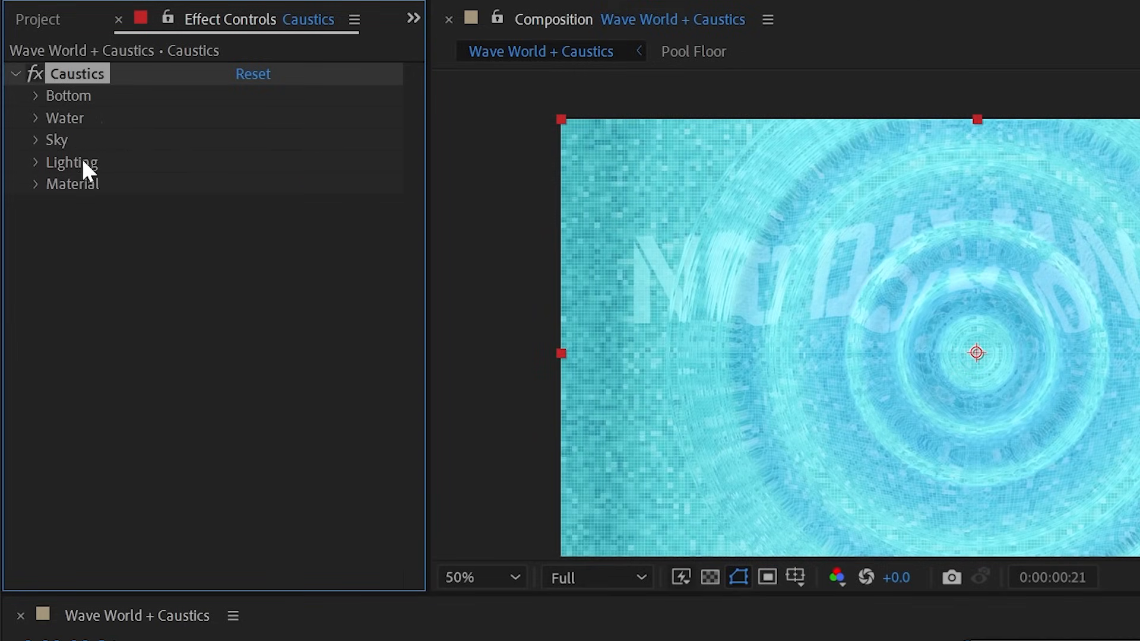
Show the Caustics Lighting settings and move the Light Position outside the frame's upper-left corner, to about -162, -4.
left_click(35, 162)
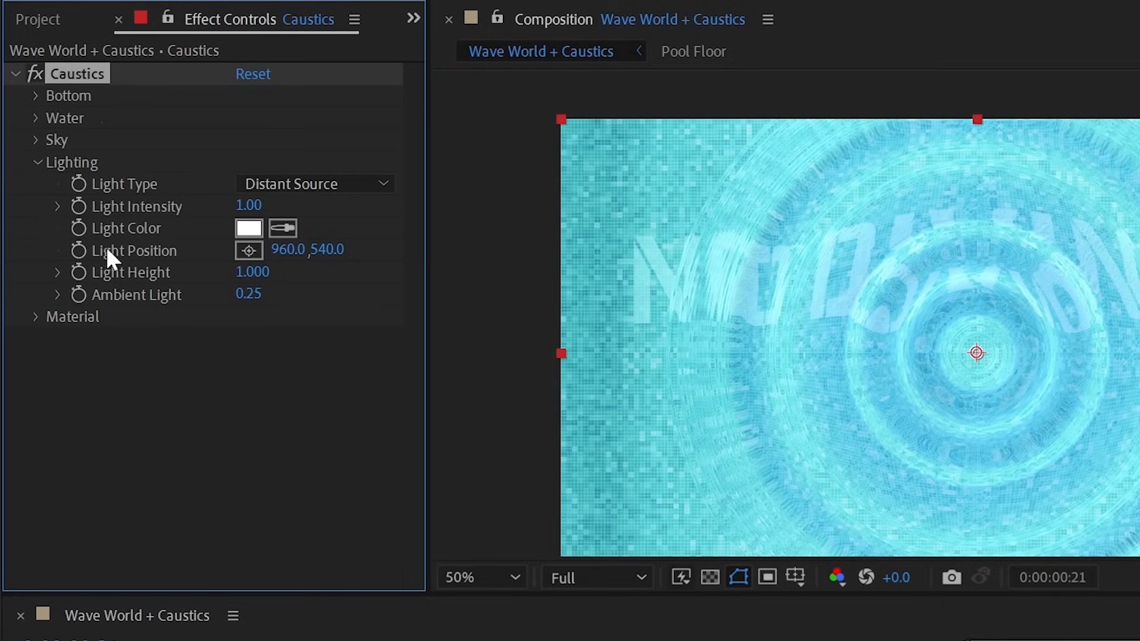
left_click_drag(294, 256, 219, 254)
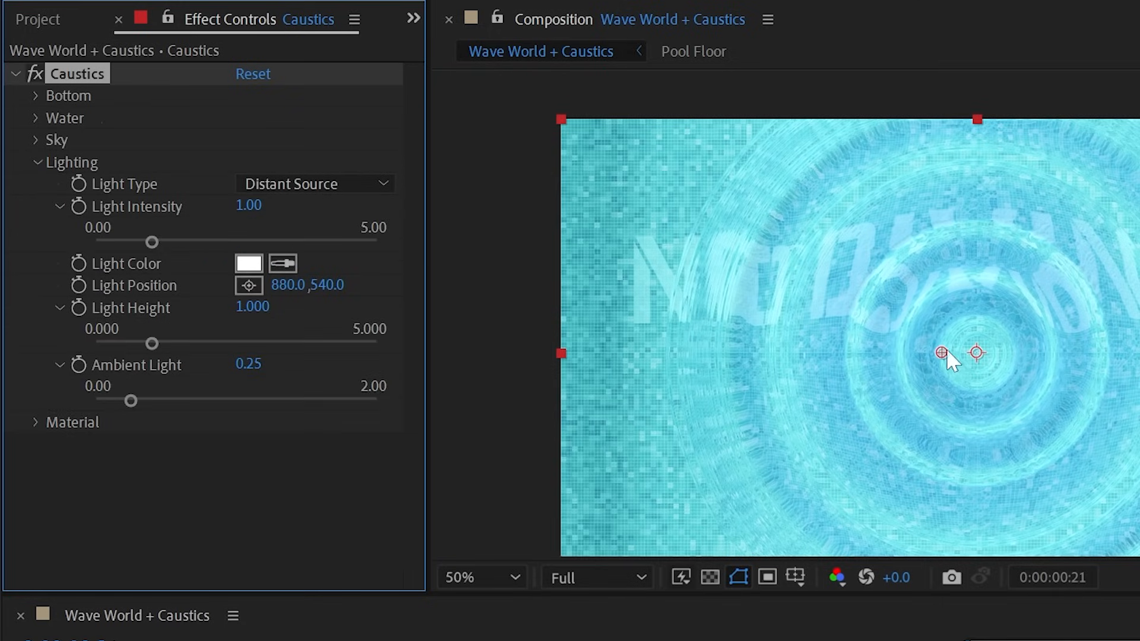
left_click_drag(946, 356, 500, 130)
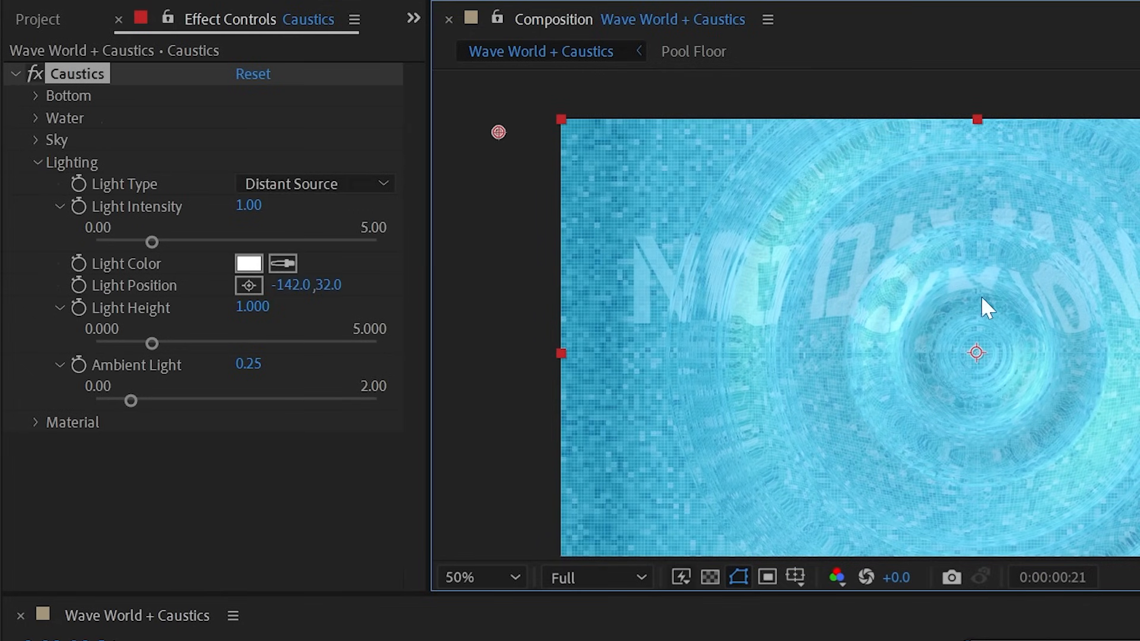
left_click_drag(983, 298, 928, 270)
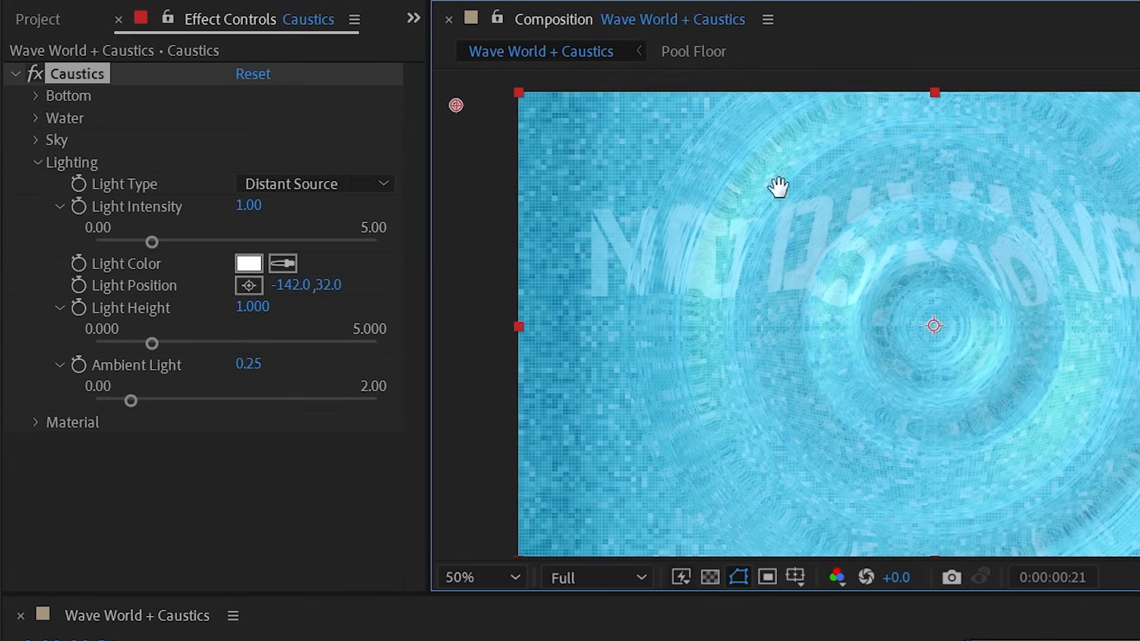
left_click_drag(456, 105, 449, 89)
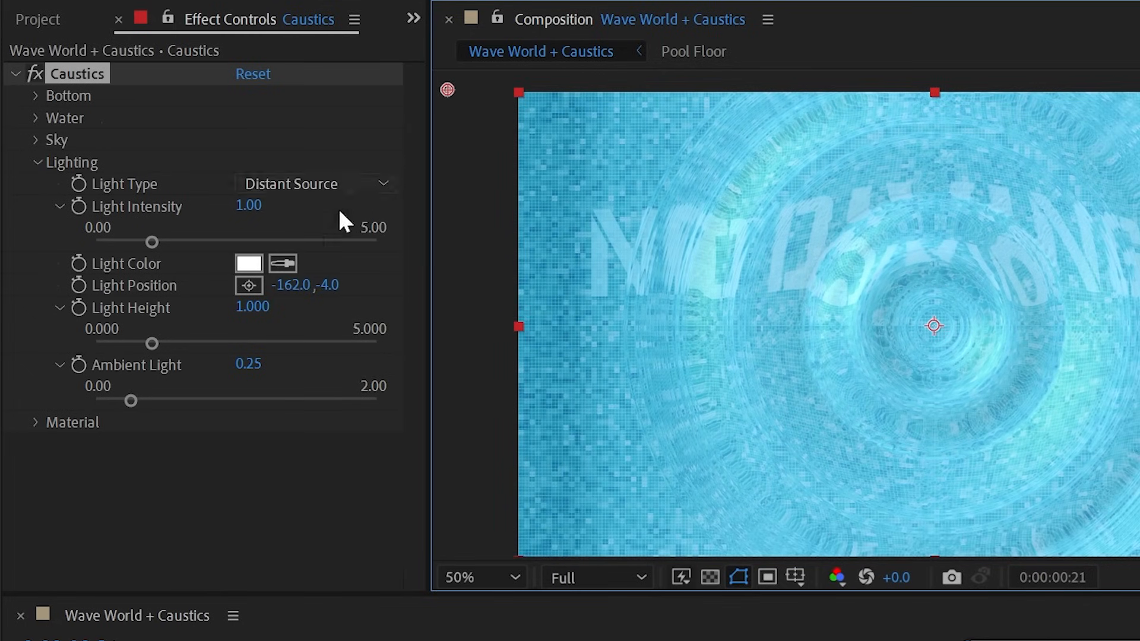
Compare Light Height 5.000 against the previous value, move the light to about -170, 52, and lower the Light Height to 0.694.
left_click_drag(152, 343, 399, 363)
key("ctrl+z")
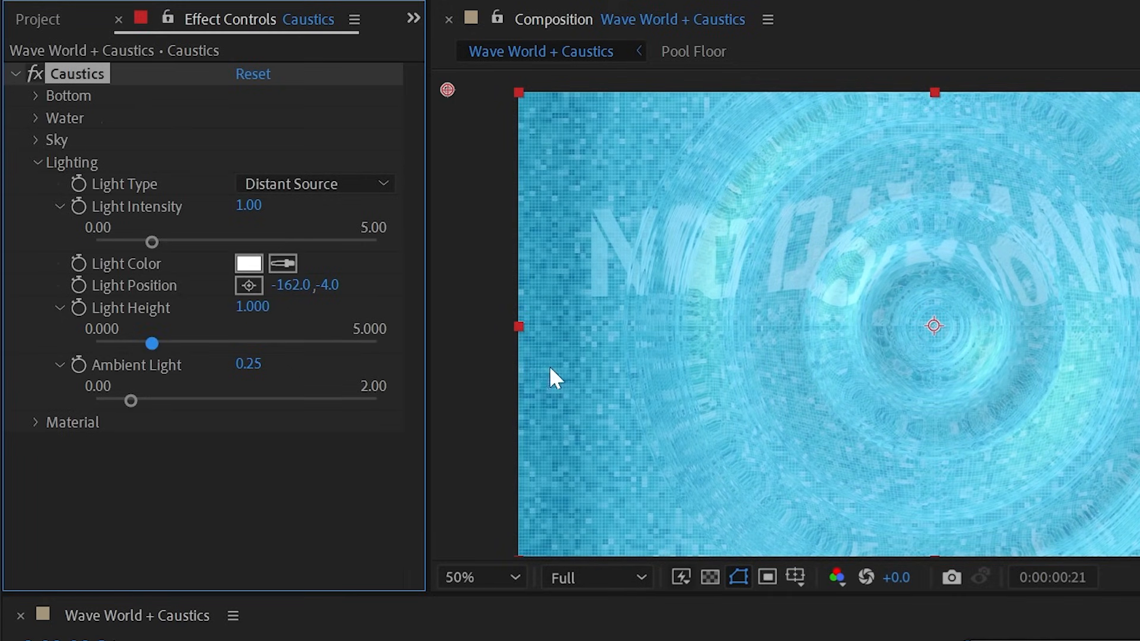
key("ctrl+shift+z")
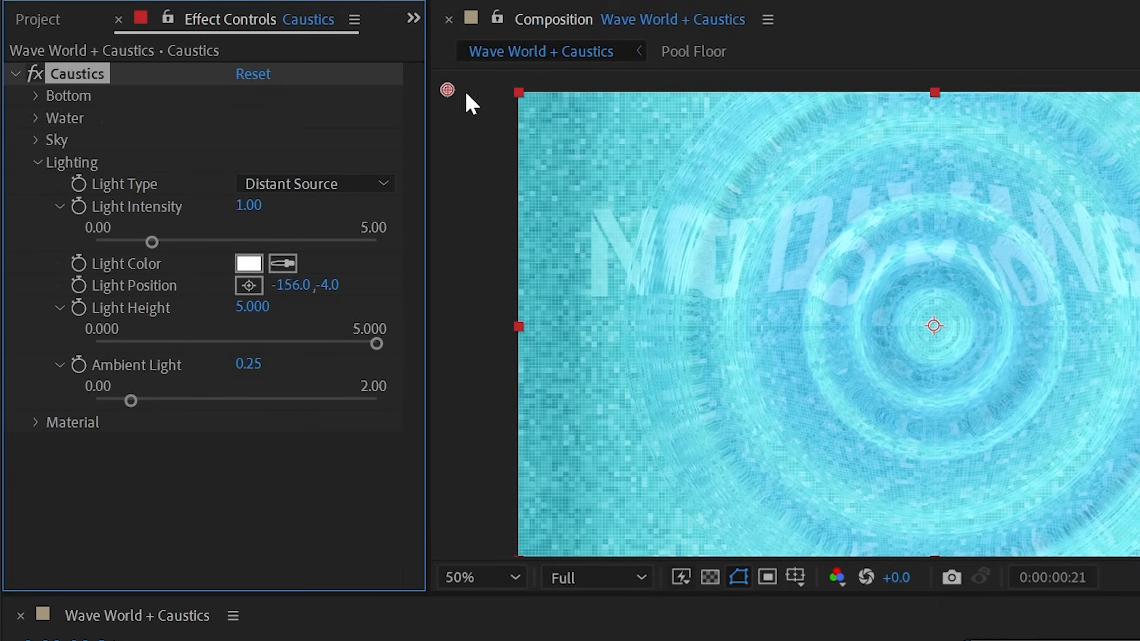
mouse_move(466, 95)
left_mouse_down()
mouse_move(1056, 140)
mouse_move(1128, 368)
mouse_move(995, 483)
mouse_move(618, 369)
mouse_move(833, 132)
mouse_move(1048, 413)
mouse_move(954, 299)
mouse_move(988, 292)
mouse_move(463, 107)
left_mouse_up()
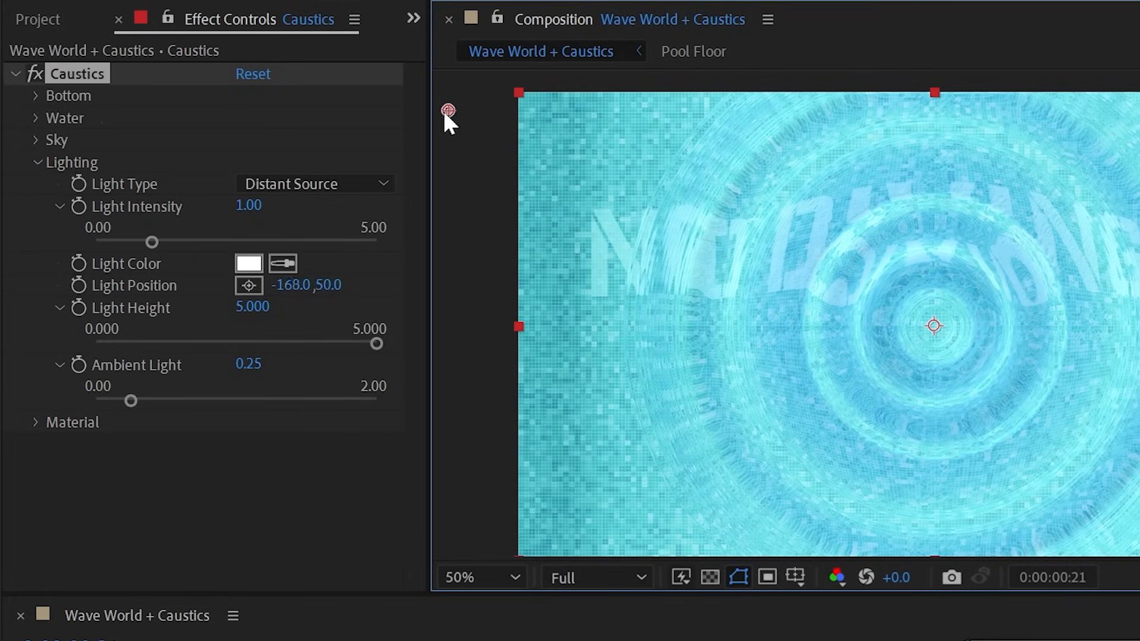
mouse_move(145, 342)
left_mouse_down()
mouse_move(109, 340)
mouse_move(144, 343)
left_mouse_up()
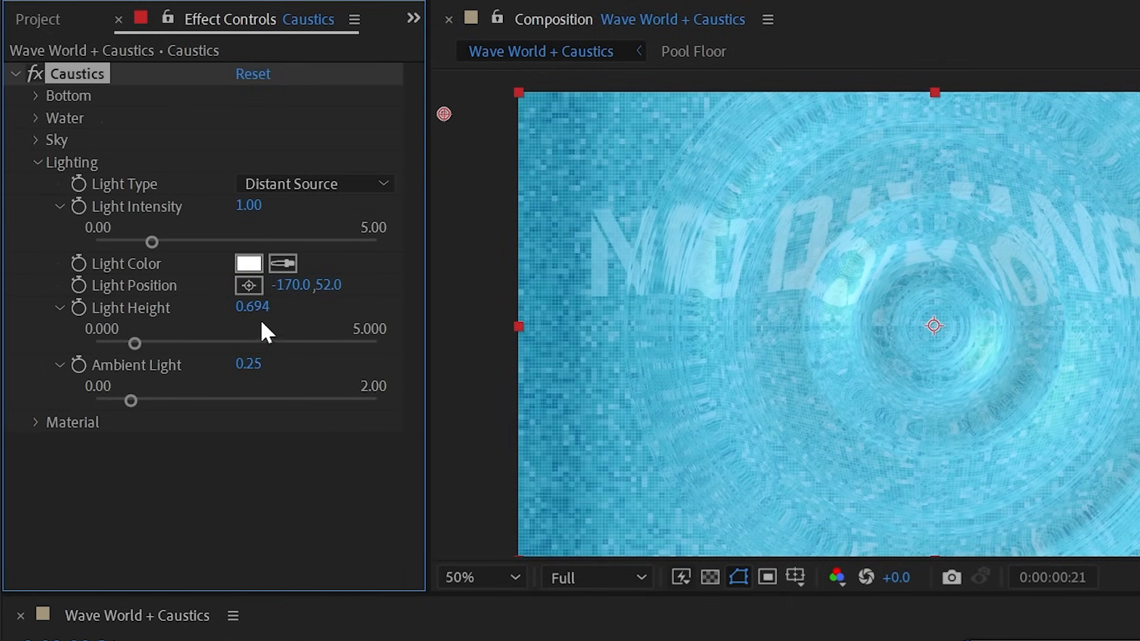
Try a lower Light Intensity, undo it, and set the Light Color to a pale warm cream, RGB 255, 242, 212.
left_click_drag(152, 241, 108, 240)
key("ctrl+z")
left_click(250, 269)
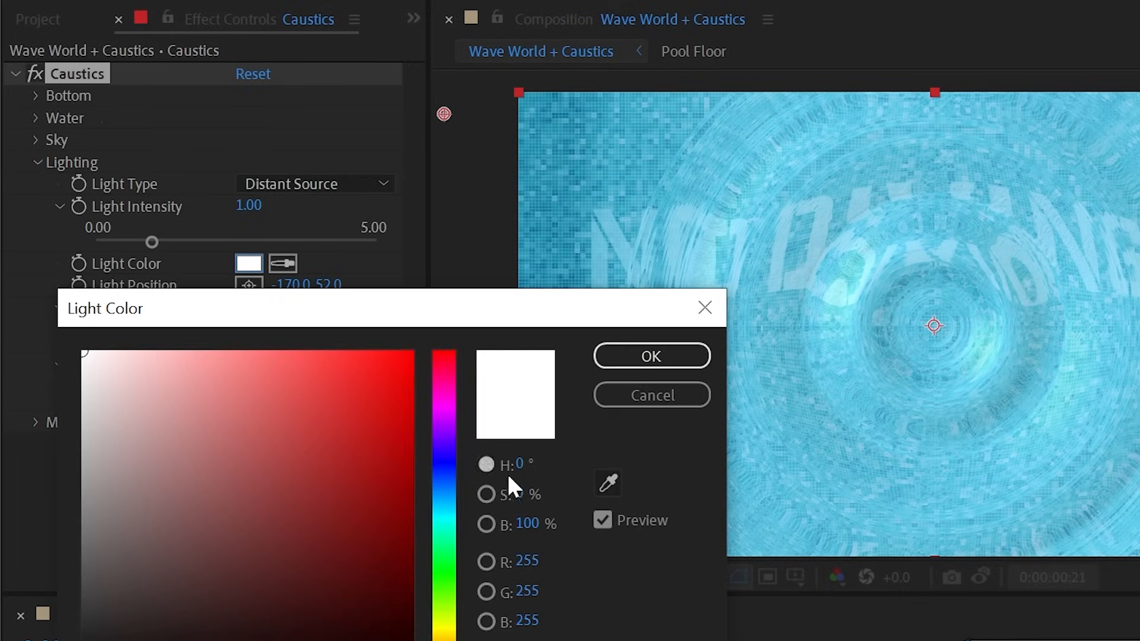
left_click_drag(450, 635, 450, 640)
left_click(173, 364)
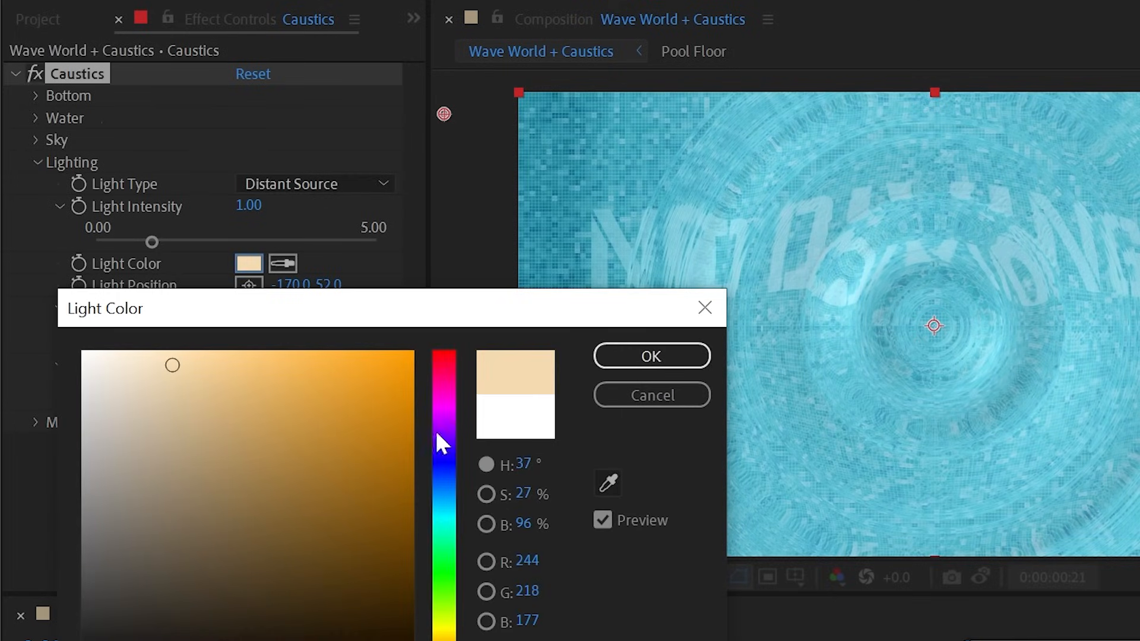
left_click(295, 368)
mouse_move(295, 368)
left_mouse_down()
mouse_move(347, 359)
mouse_move(301, 333)
left_mouse_up()
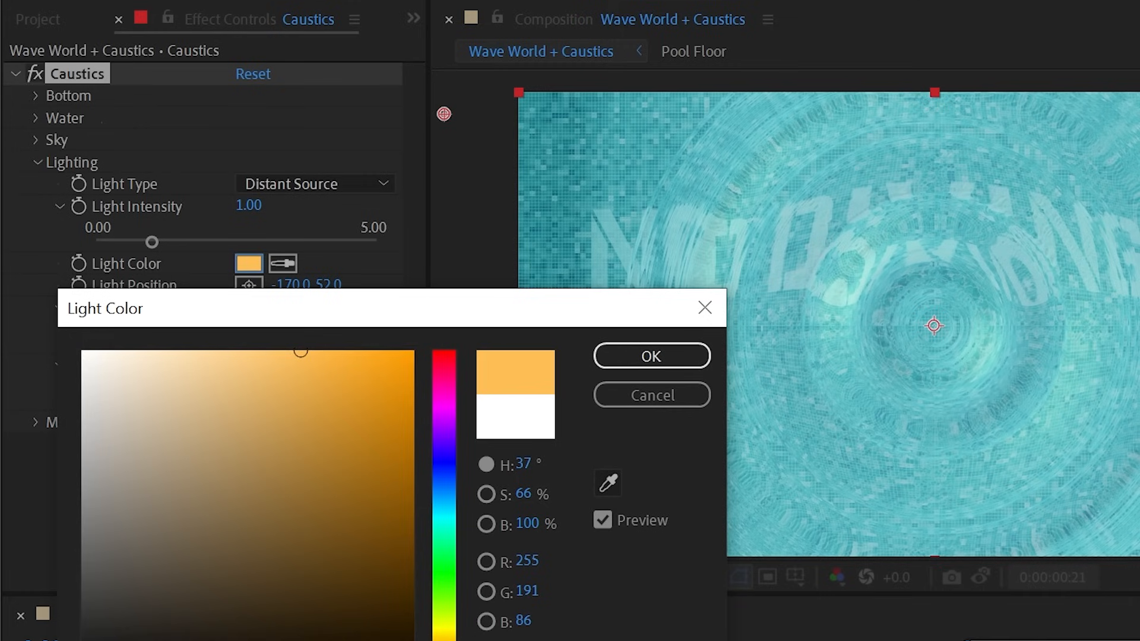
left_click(444, 635)
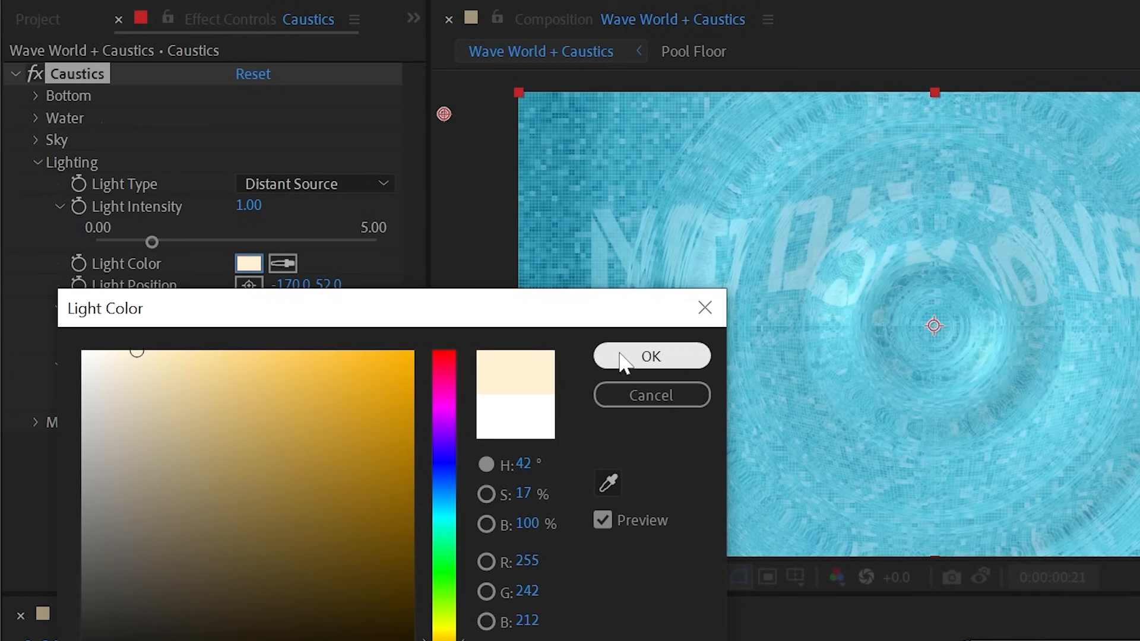
left_click(620, 356)
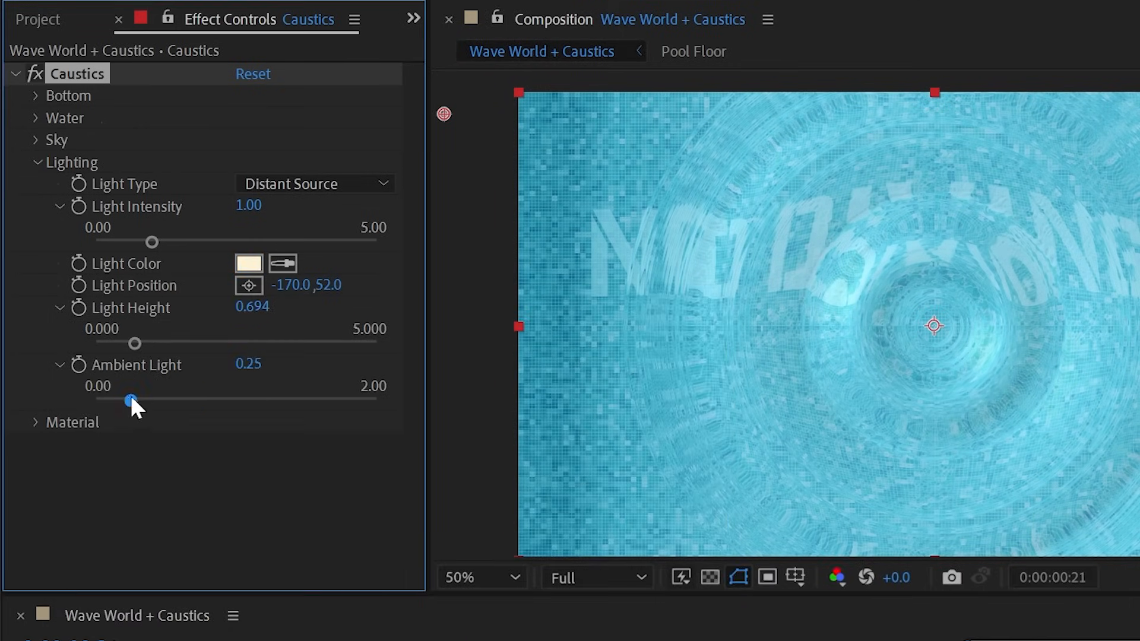
Try a higher Ambient Light, undo it, and set the Light Height to 1.227.
left_click_drag(135, 401, 235, 418)
key("ctrl+z")
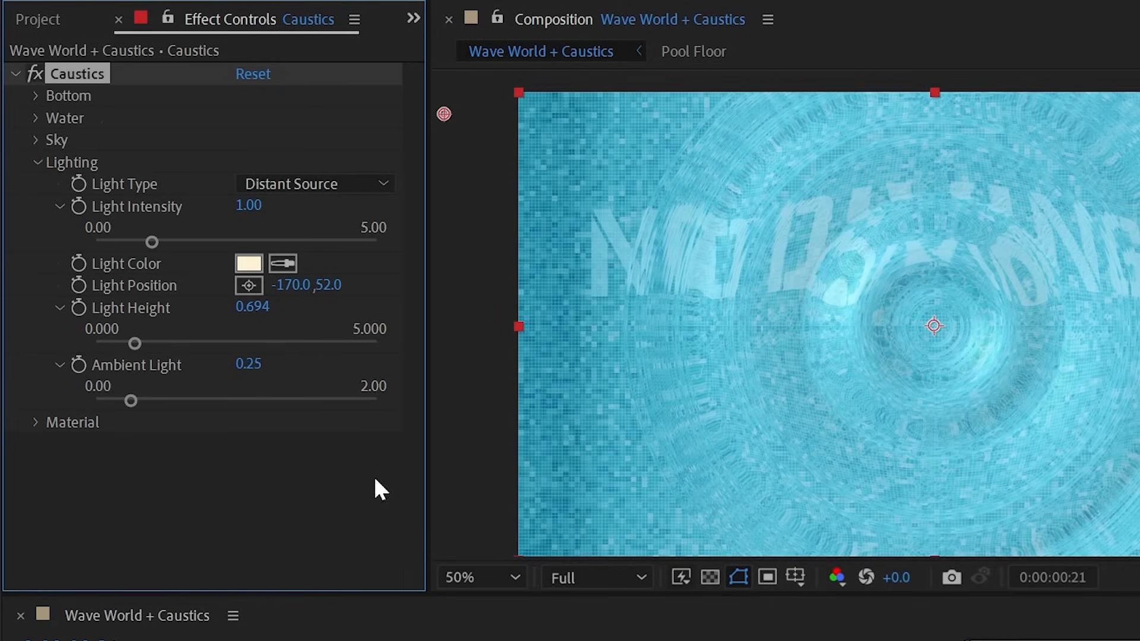
left_click_drag(134, 343, 164, 347)
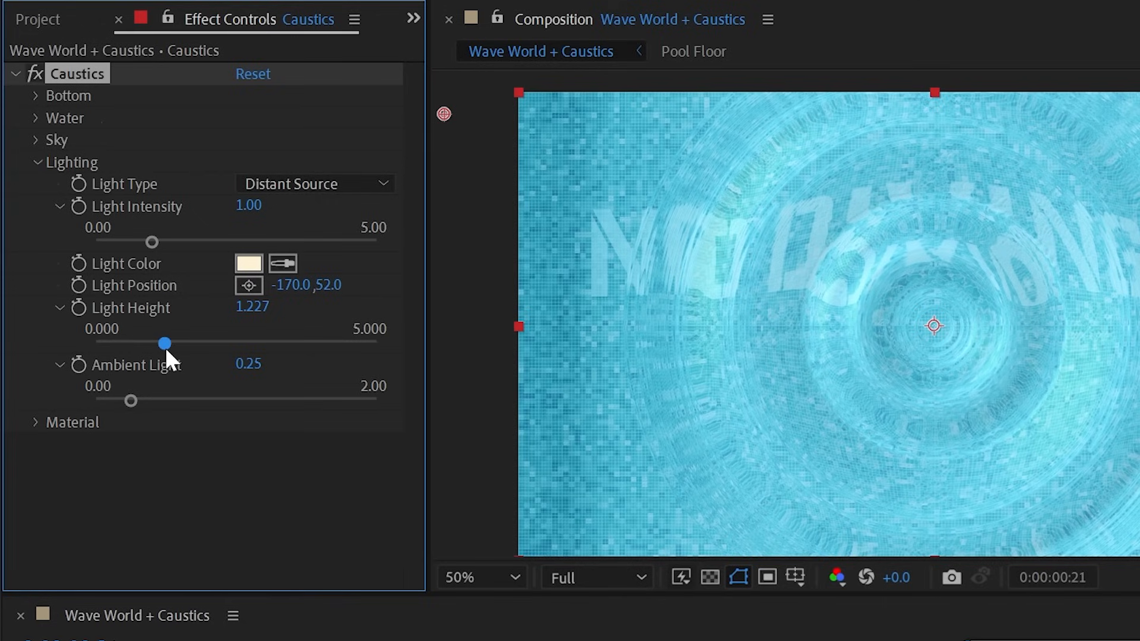
Try a Point Source light in Caustics, centre it, reposition it to 644, 326 and raise the Light Height to 5.000.
left_click(320, 184)
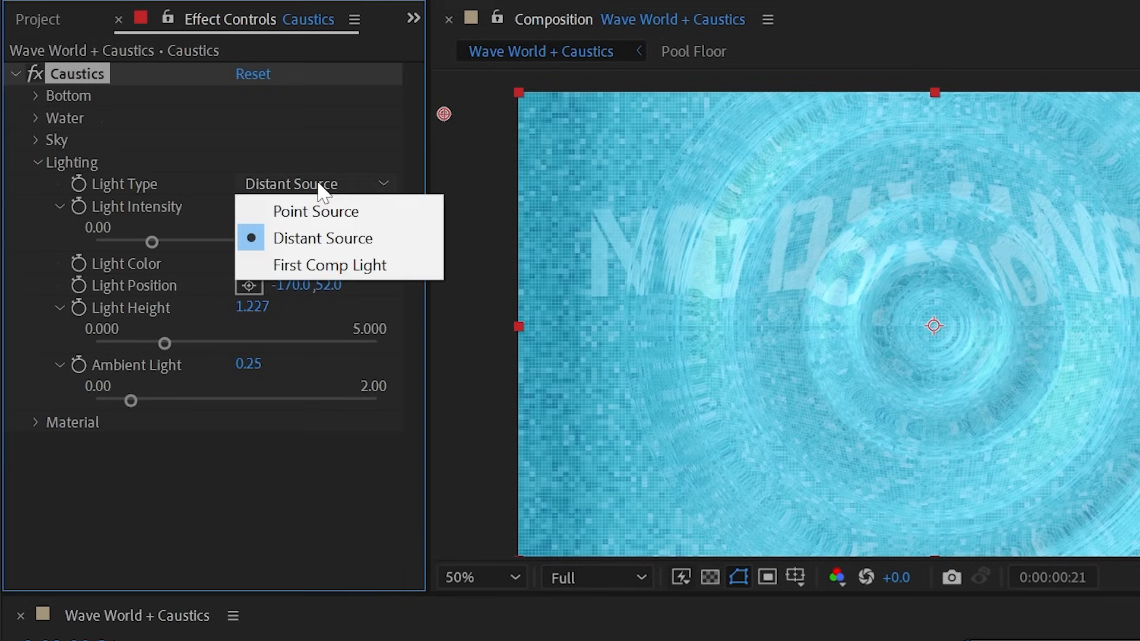
left_click(373, 213)
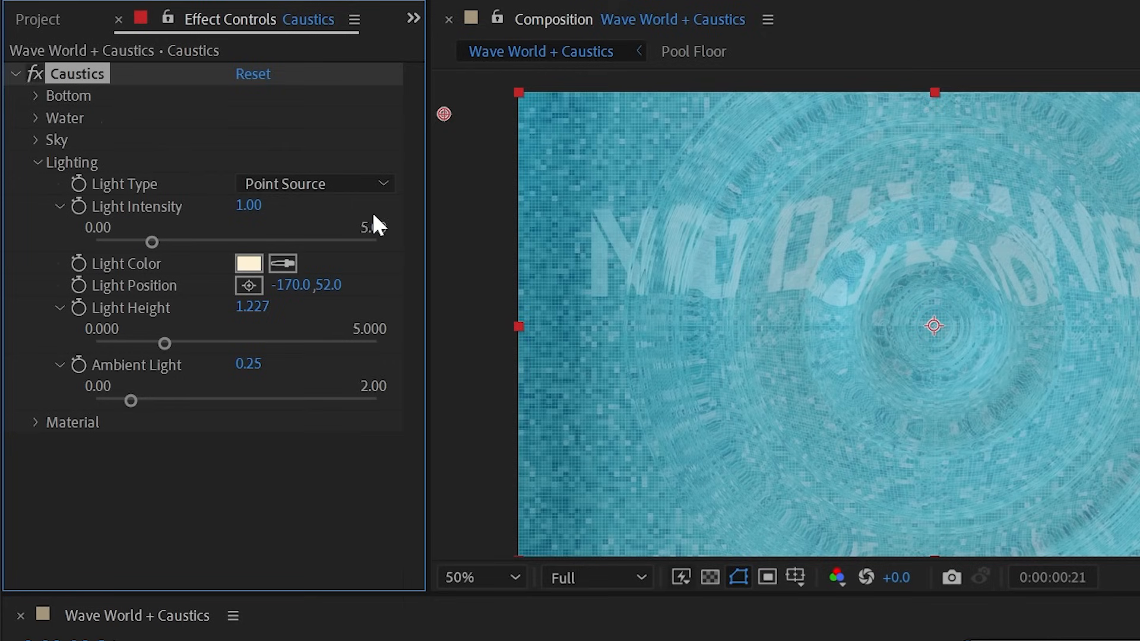
left_click_drag(445, 114, 929, 331)
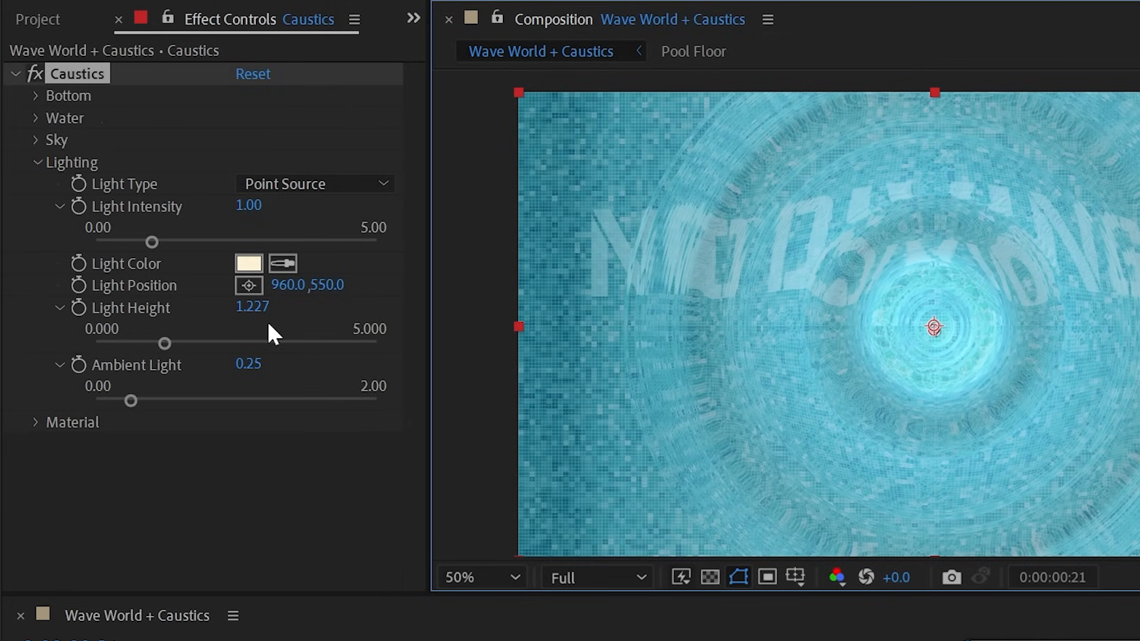
left_click(314, 344)
left_click_drag(927, 323, 790, 229)
left_click_drag(174, 343, 427, 341)
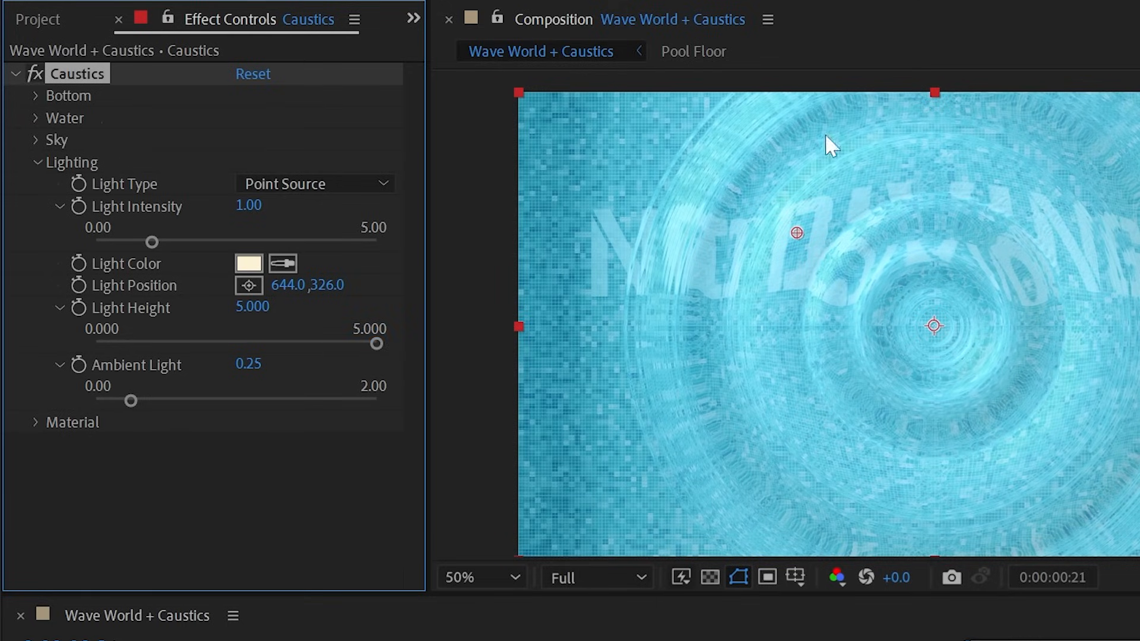
Lower the Light Height to 1.042, raise the Light Intensity to 2.38 and move the light to about 704, 340.
left_click_drag(273, 337, 154, 342)
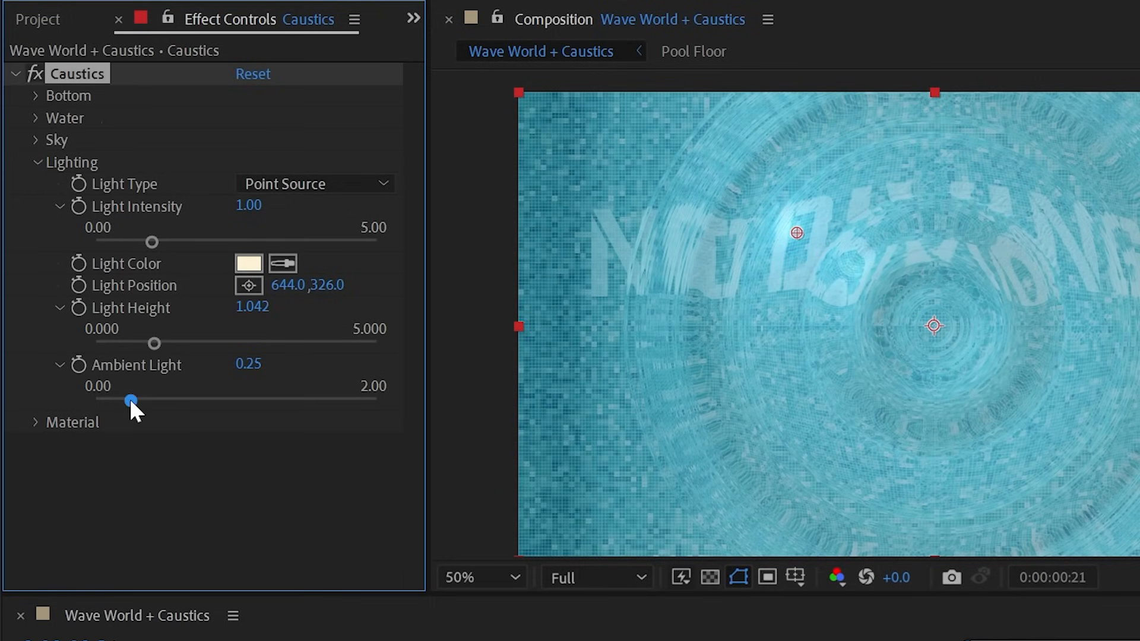
left_click_drag(187, 394, 150, 391)
left_click_drag(210, 237, 229, 242)
left_click(790, 230)
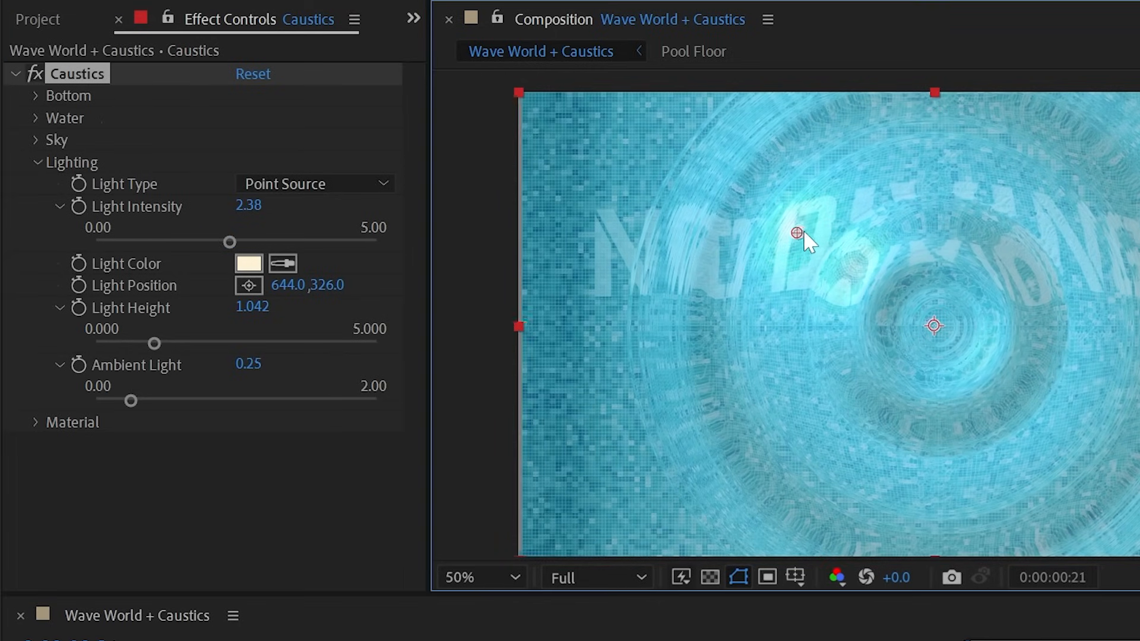
left_click_drag(803, 230, 825, 239)
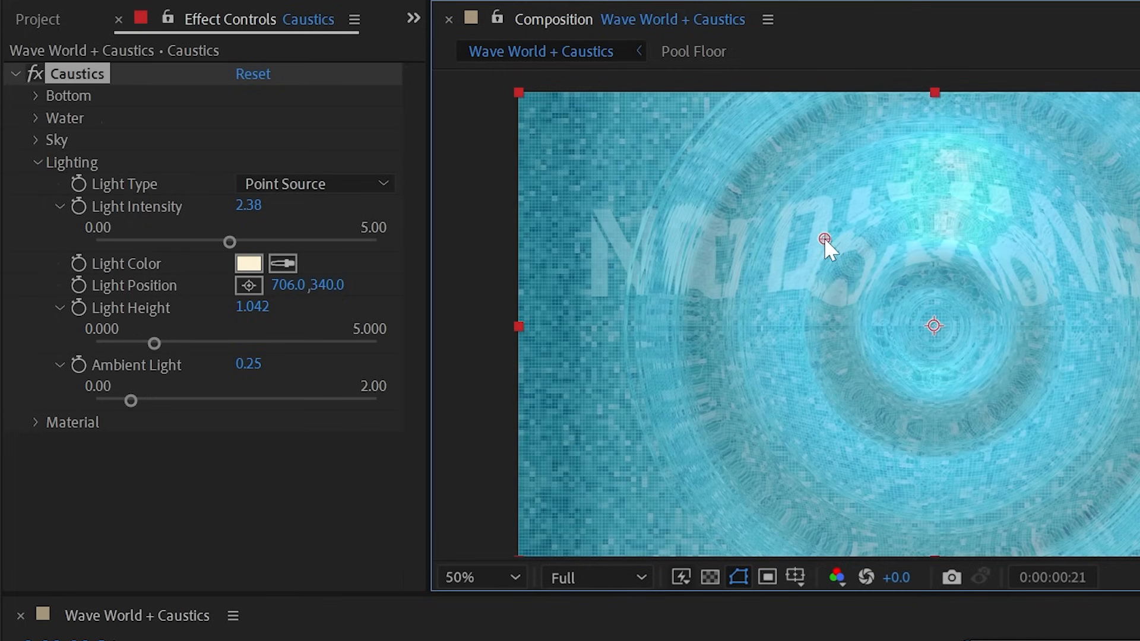
Create a new light layer of type Point with 100% intensity and no falloff.
left_click(379, 186)
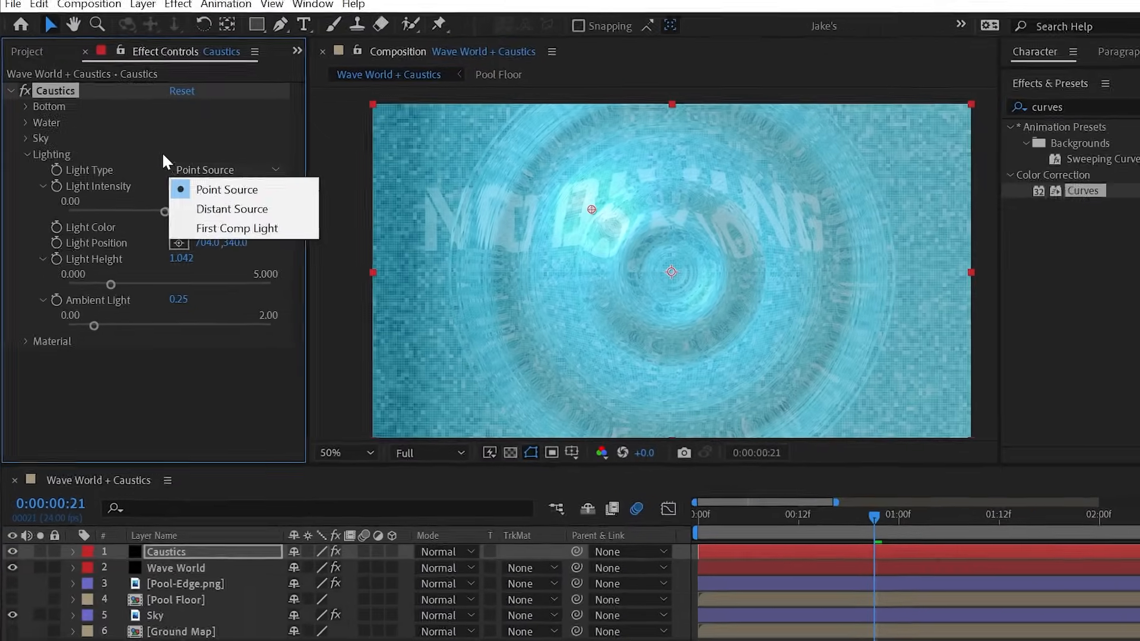
left_click(154, 98)
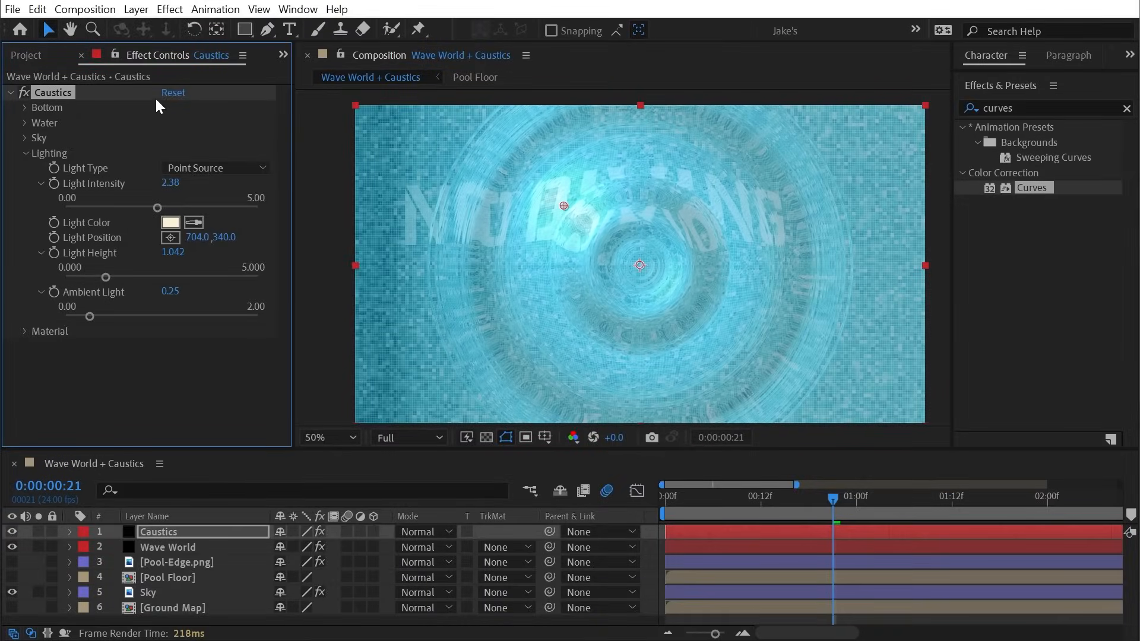
left_click(136, 9)
mouse_move(147, 28)
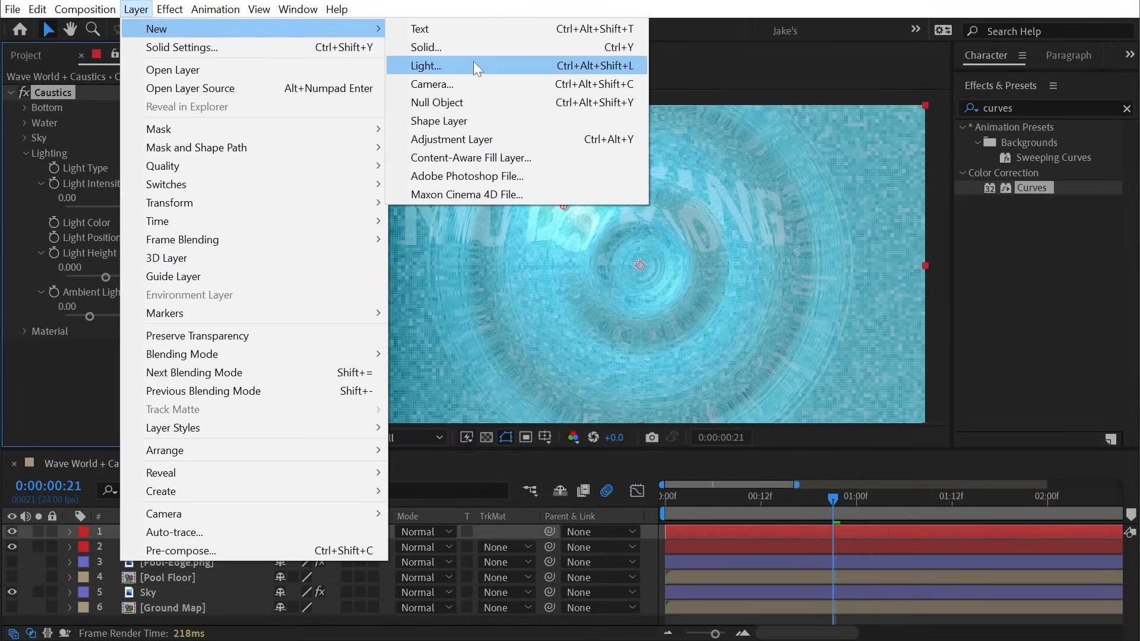
left_click(469, 70)
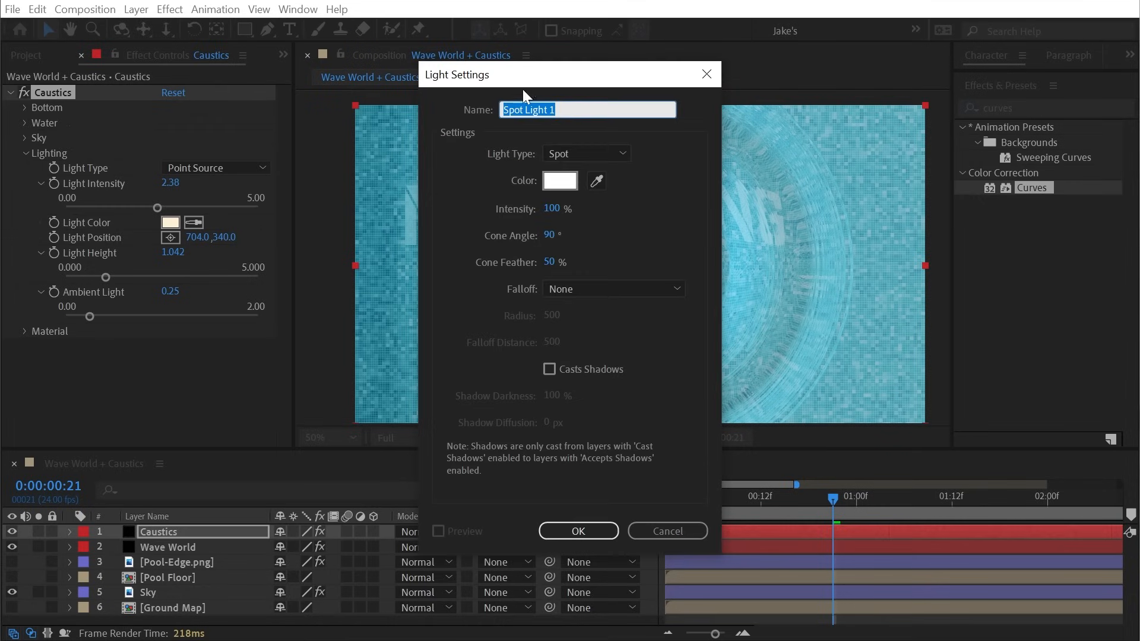
left_click(587, 154)
left_click(594, 211)
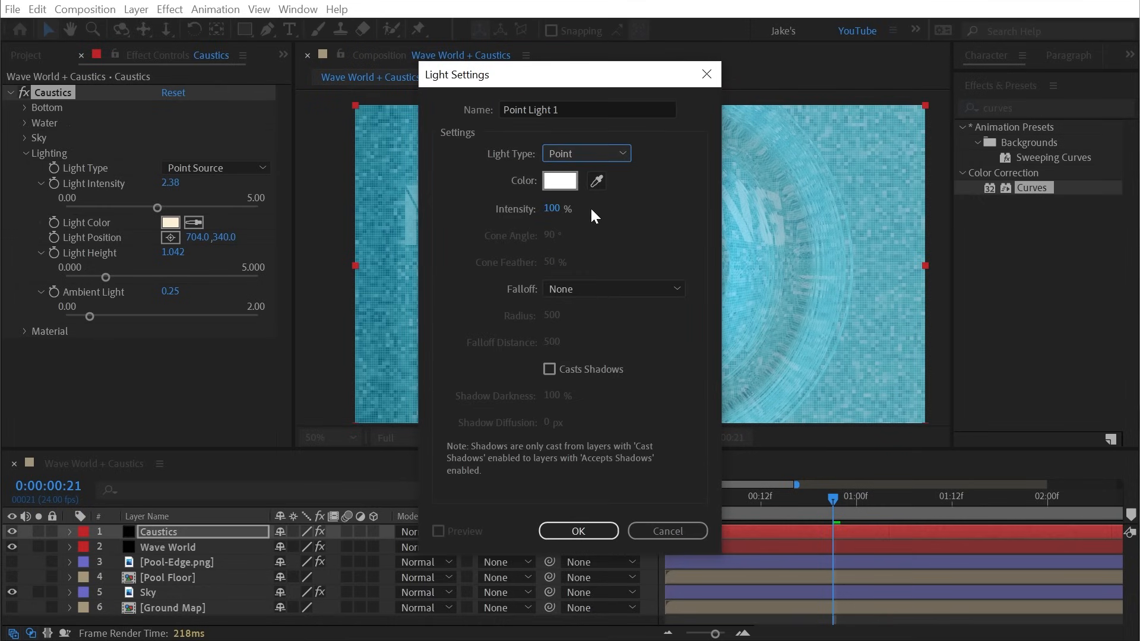
left_click(573, 534)
Set the Light Type of the Caustics effect to First Comp Light.
left_click(259, 548)
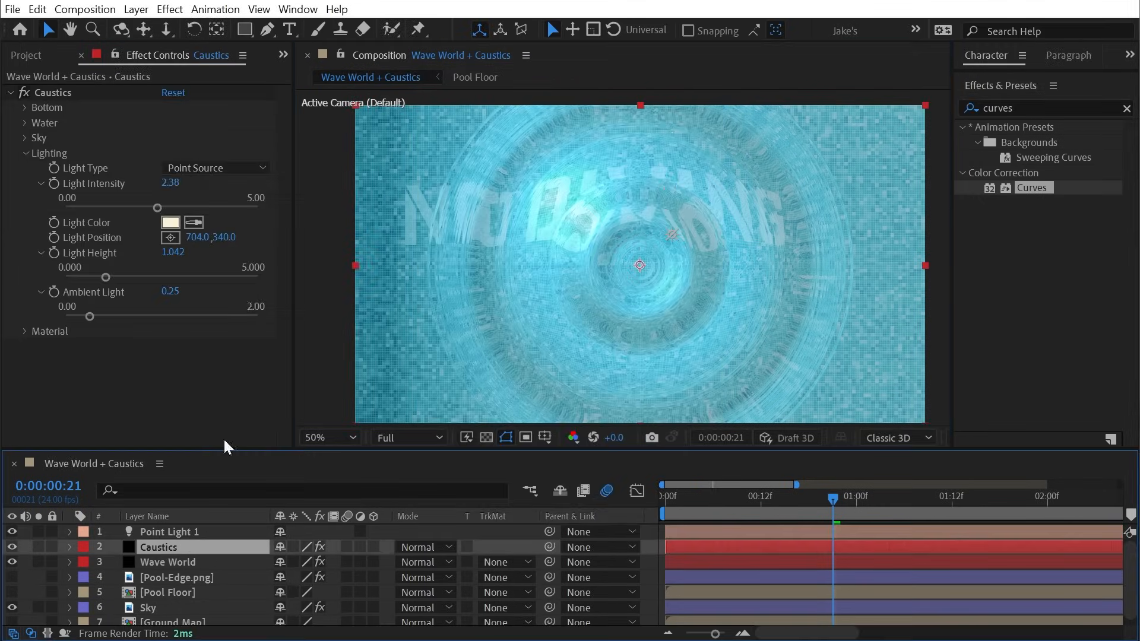
left_click(214, 168)
left_click(202, 224)
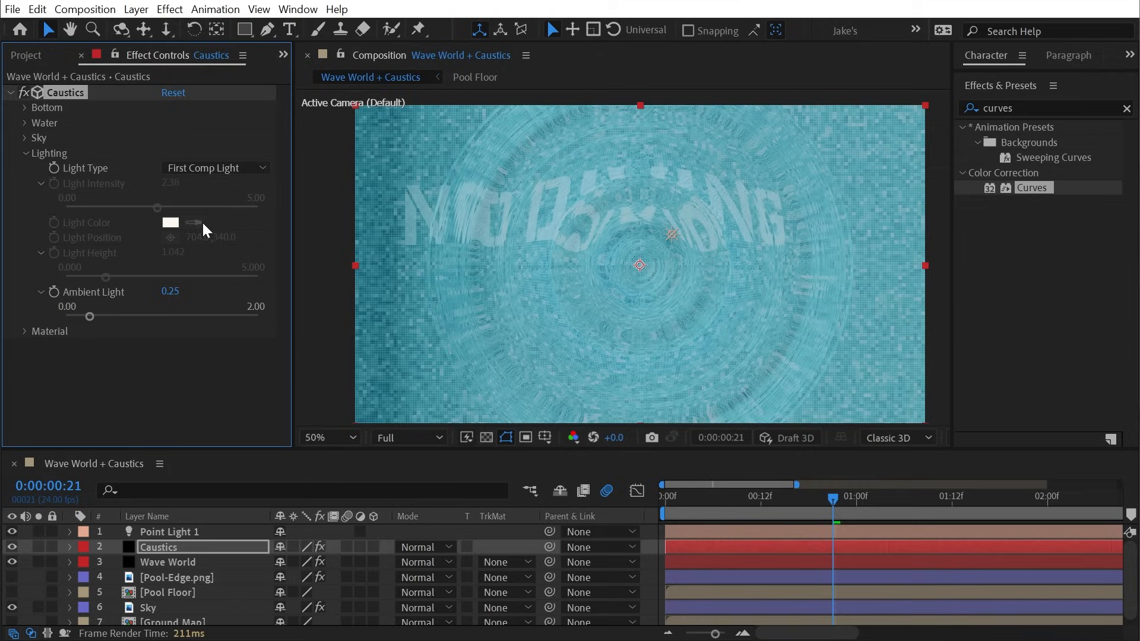
Move the point light layer away from the water to a Position of about 706, 187, -2173.
left_click(159, 531)
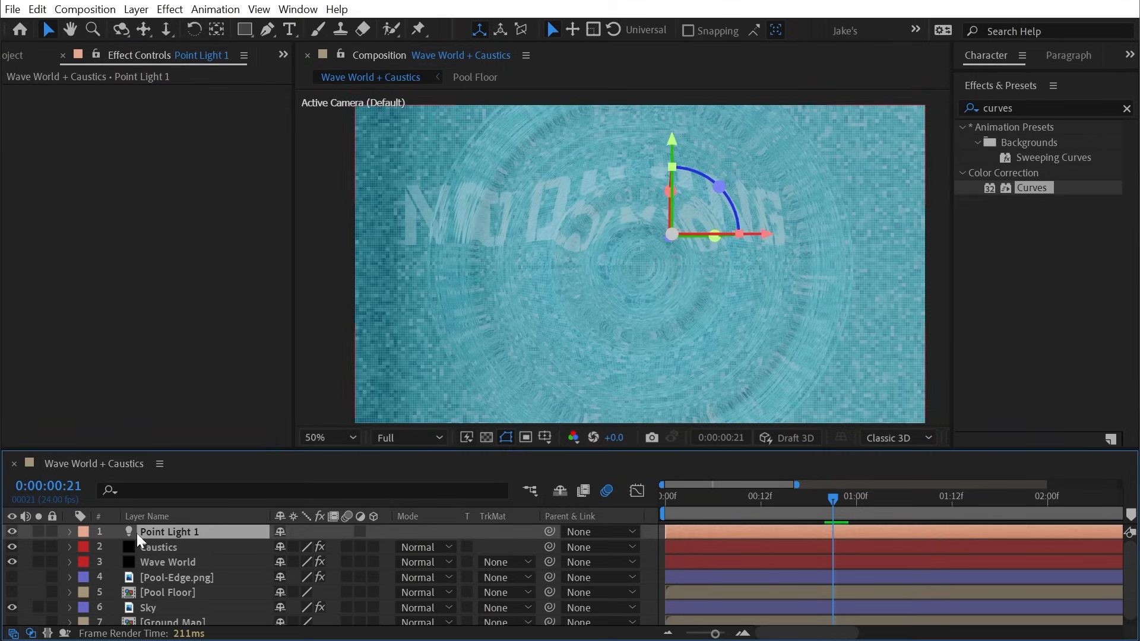
key("p")
left_click_drag(345, 547, 1, 543)
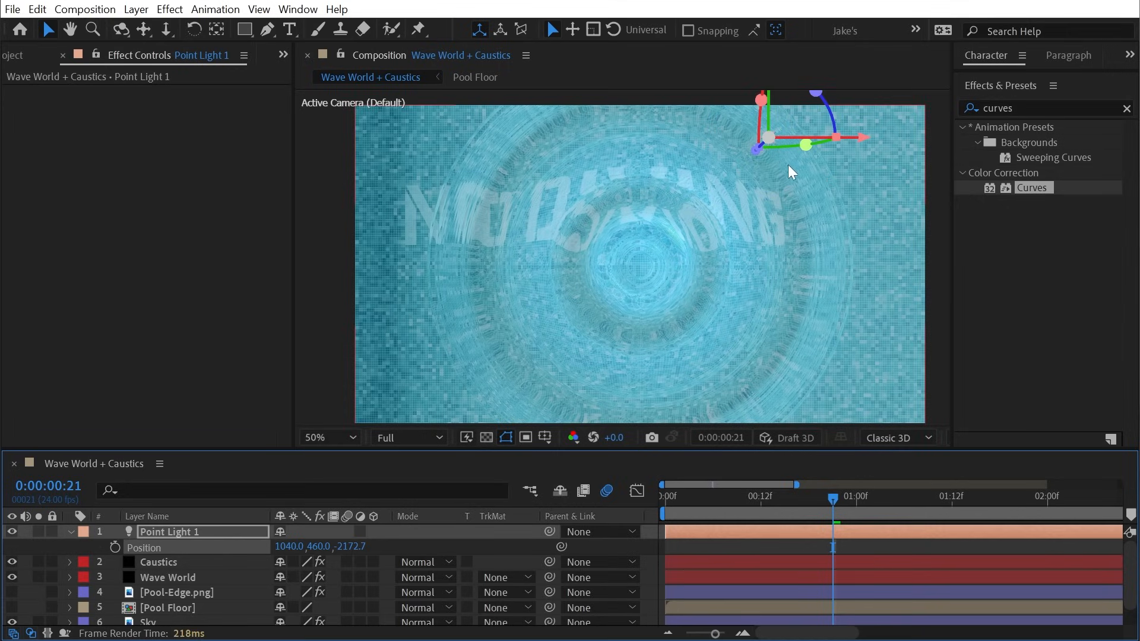
left_click_drag(286, 547, 71, 529)
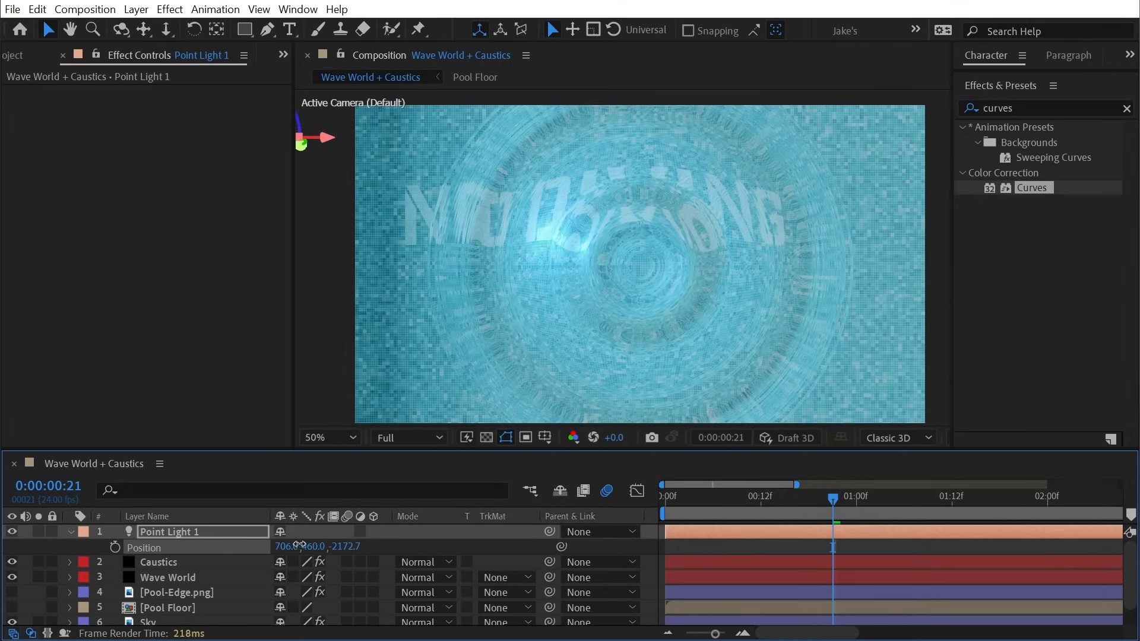
left_click_drag(308, 547, 78, 541)
Raise the point light layer's Intensity to 145%.
key("t")
left_click_drag(284, 561, 323, 558)
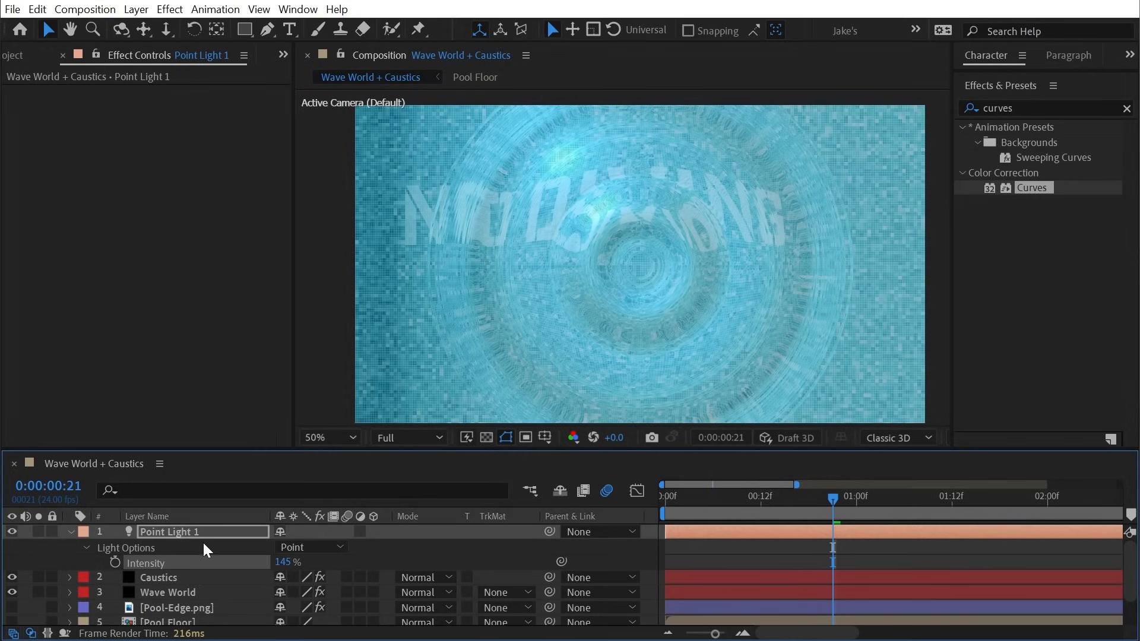
key("t")
left_click(143, 532)
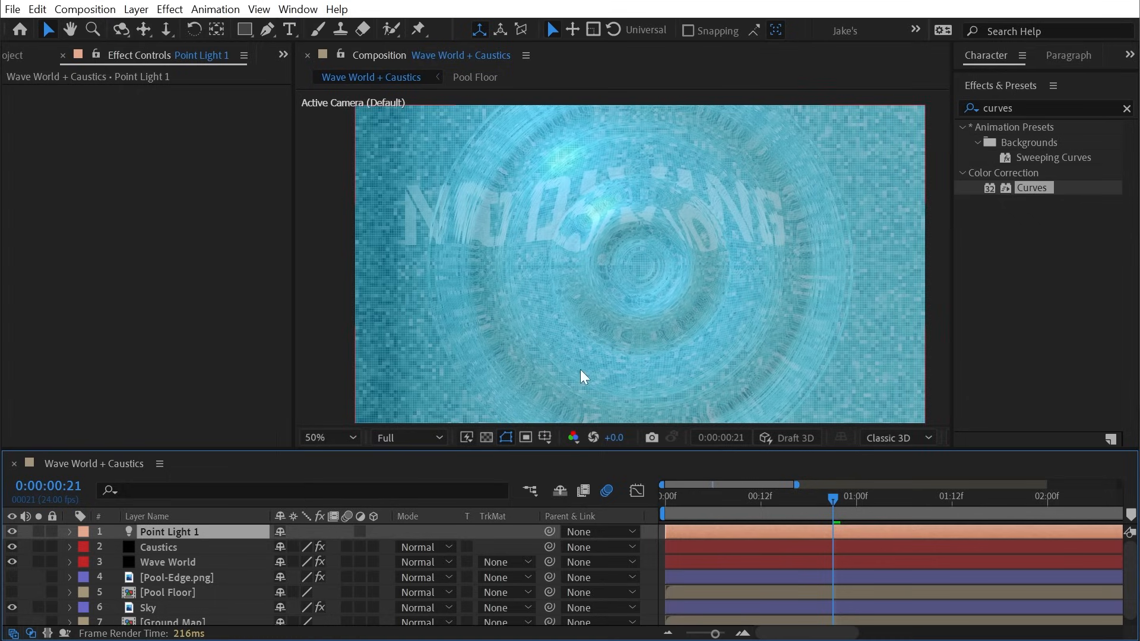
Try lowering the Ambient Light of the Caustics effect to 0.00.
left_click(158, 547)
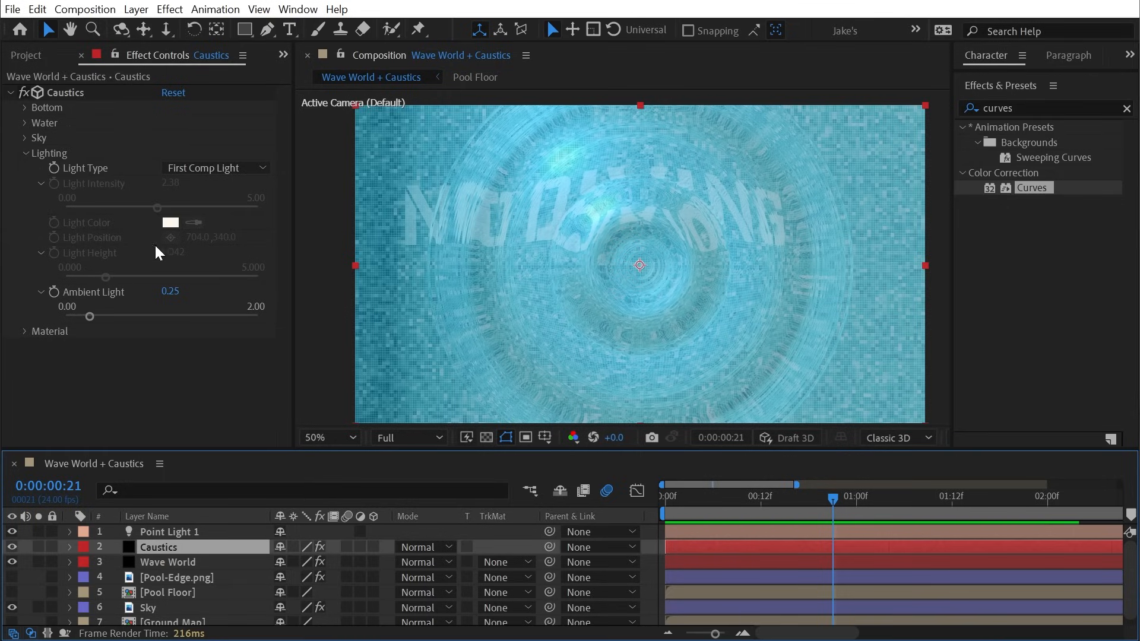
left_click(161, 534)
left_click(154, 552)
left_click_drag(92, 319, 56, 318)
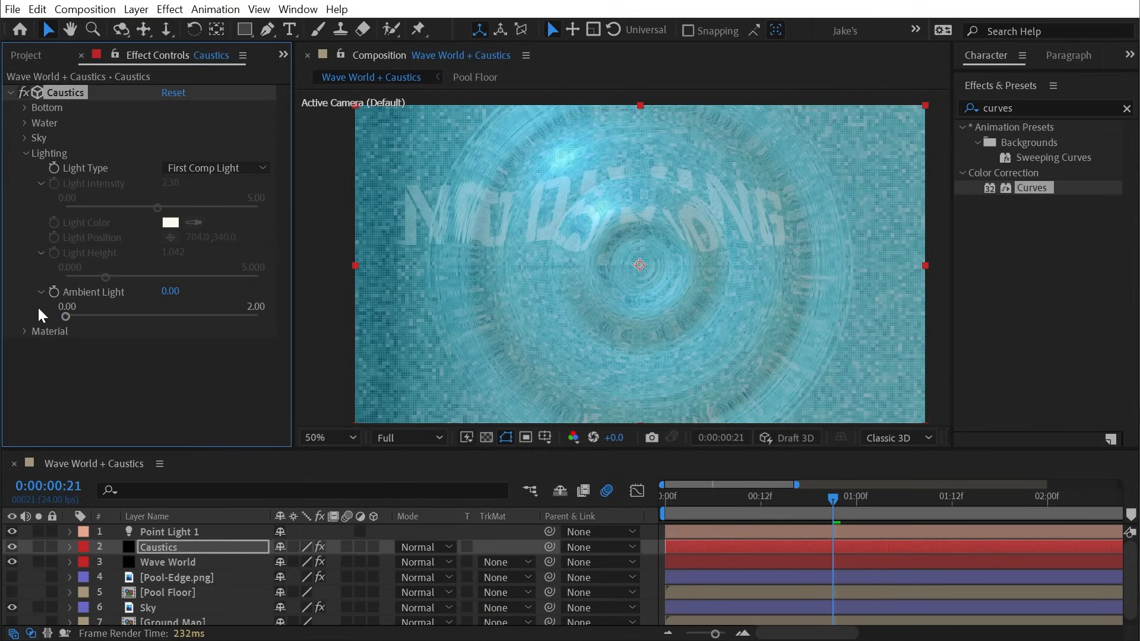
Change the point light layer's type to Parallel in its Light Options.
left_click(74, 532)
left_click(69, 532)
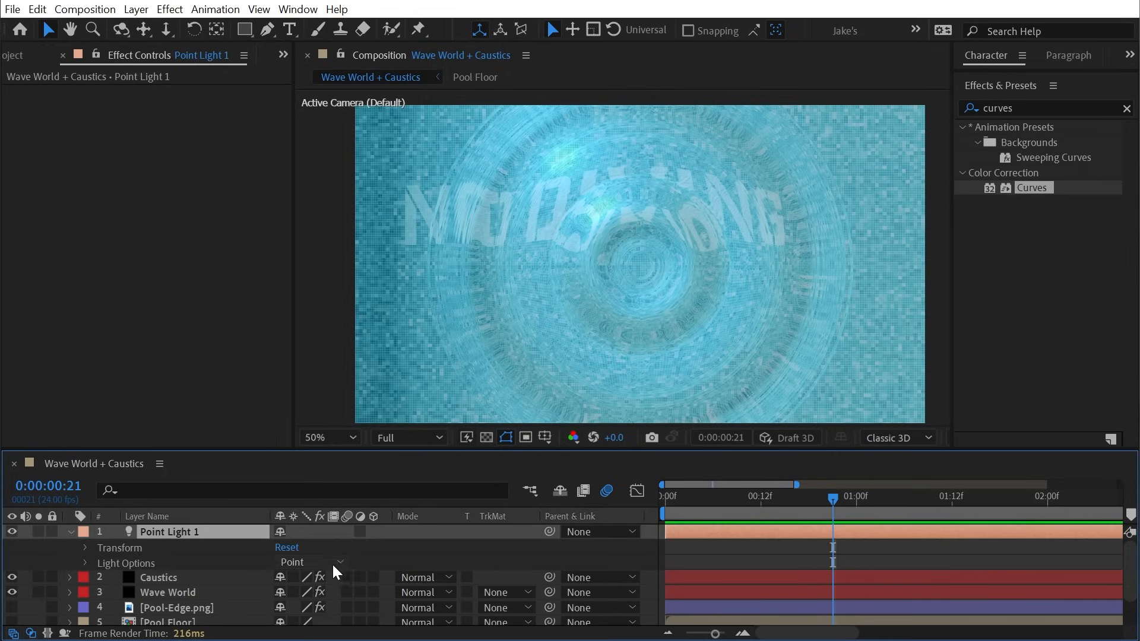
left_click(336, 566)
left_click(346, 583)
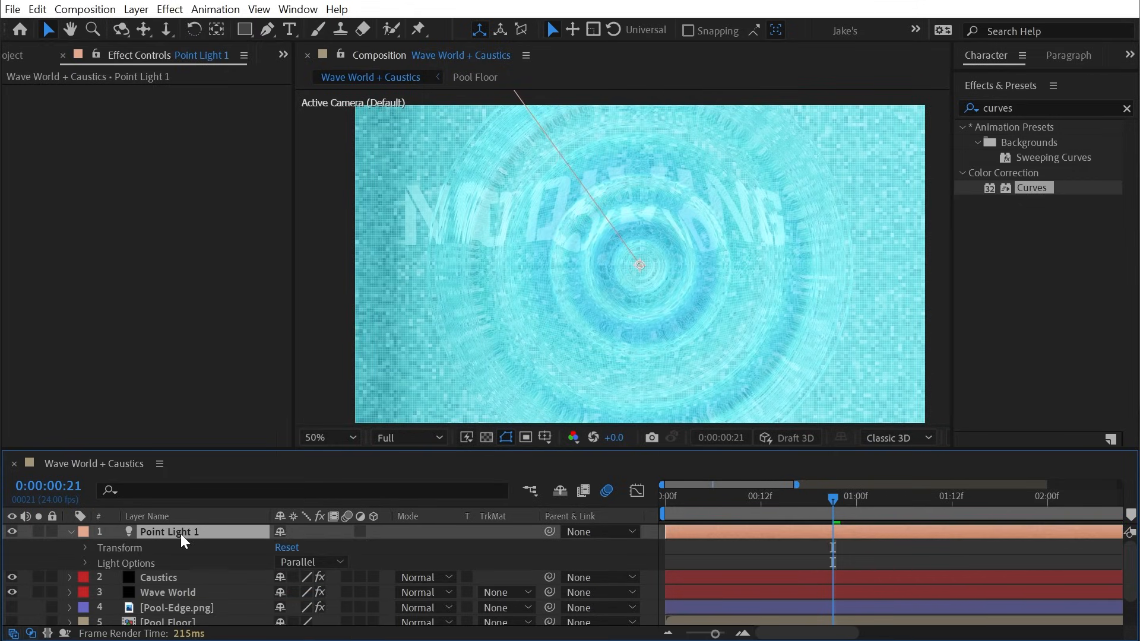
Reposition the parallel light to about X -74 and Z -417, adjust its Y position, and delete the light layer.
key("p")
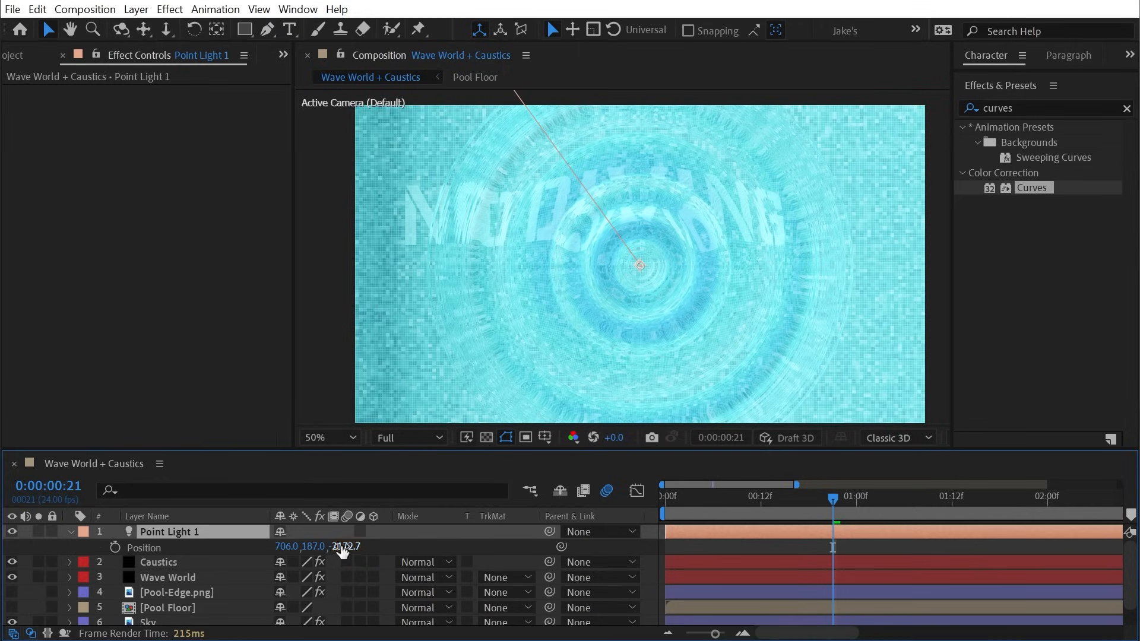
left_click_drag(729, 529, 900, 532)
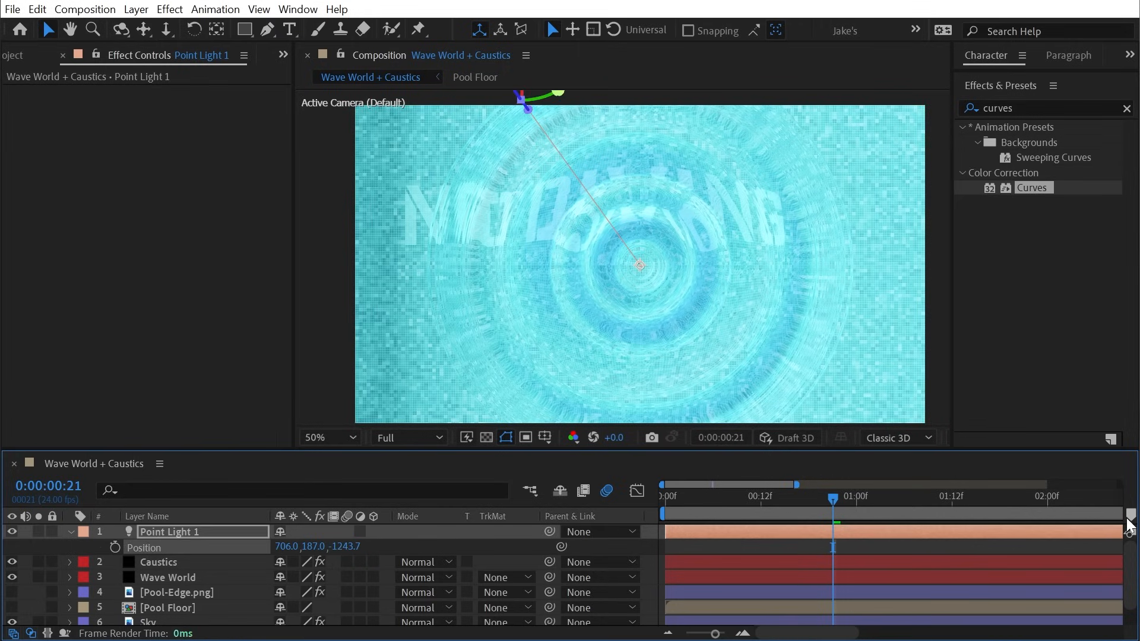
left_click_drag(287, 546, 207, 547)
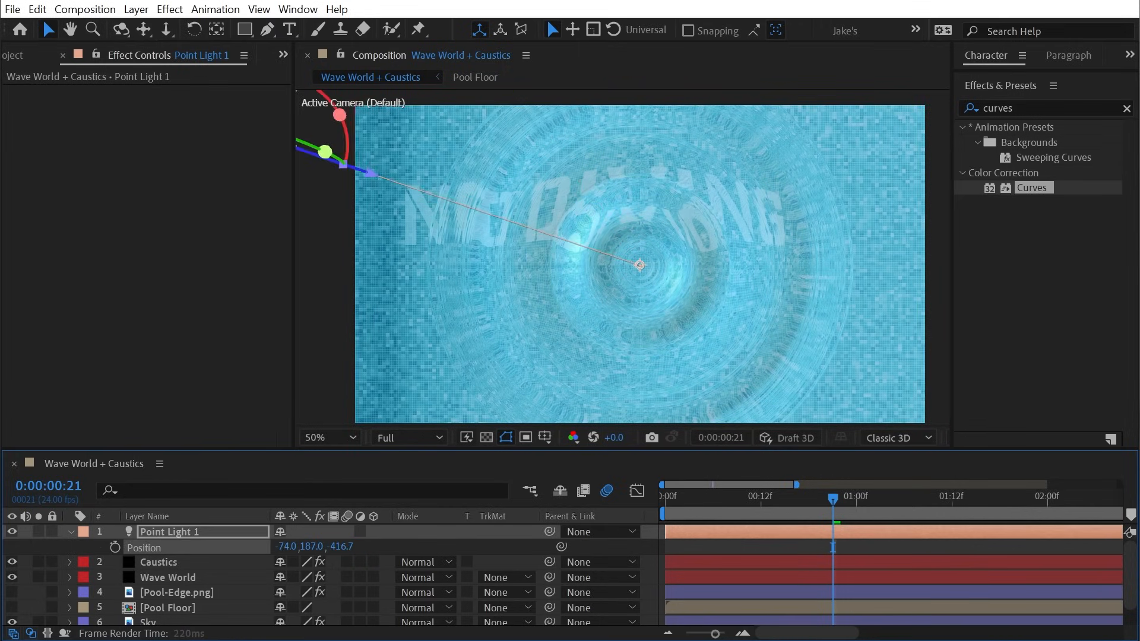
left_click_drag(313, 543, 144, 541)
right_click(243, 542)
key("Delete")
Set the Caustics light to Distant Source at about -10, 50, with Light Intensity 1.00 and Light Height 1.452.
left_click(156, 532)
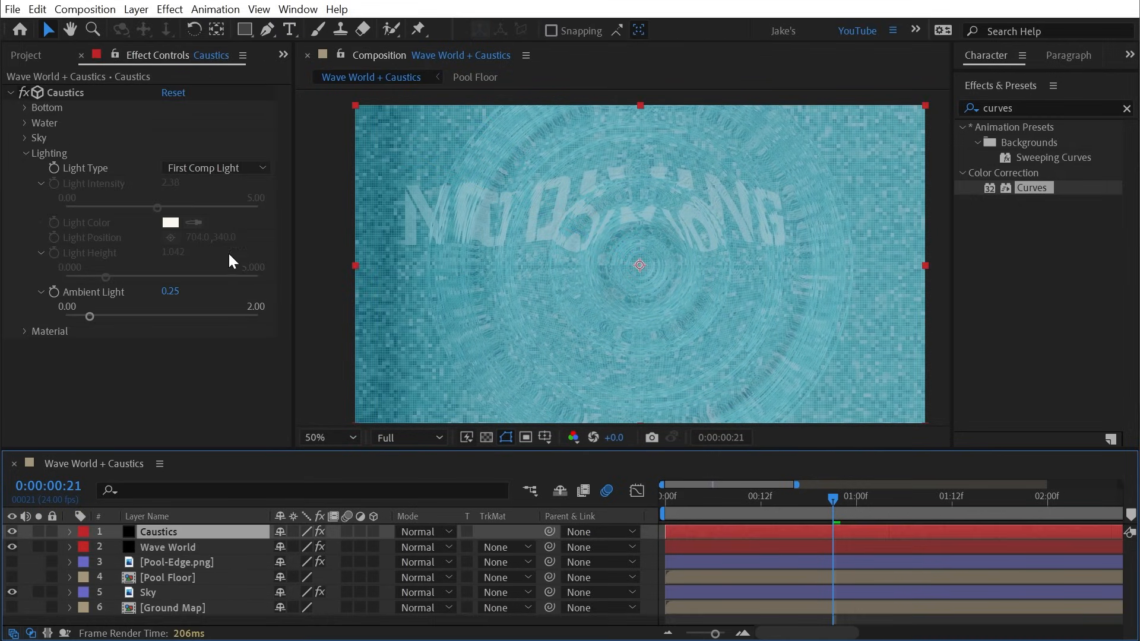
left_click(215, 168)
left_click(208, 204)
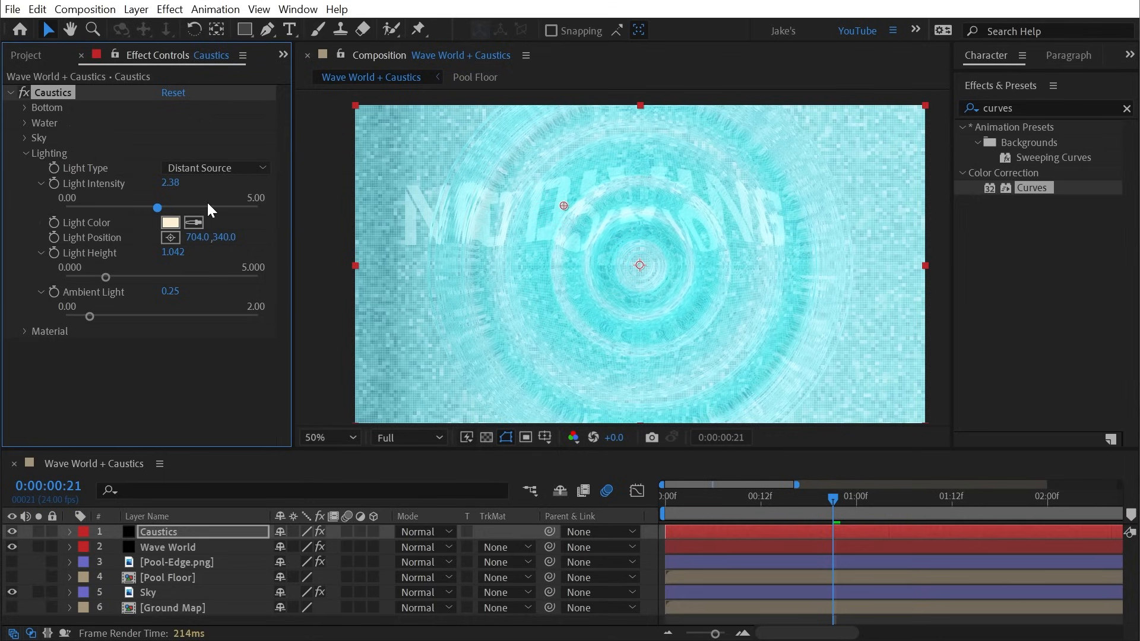
mouse_move(563, 205)
left_mouse_down()
mouse_move(283, 105)
mouse_move(337, 109)
left_mouse_up()
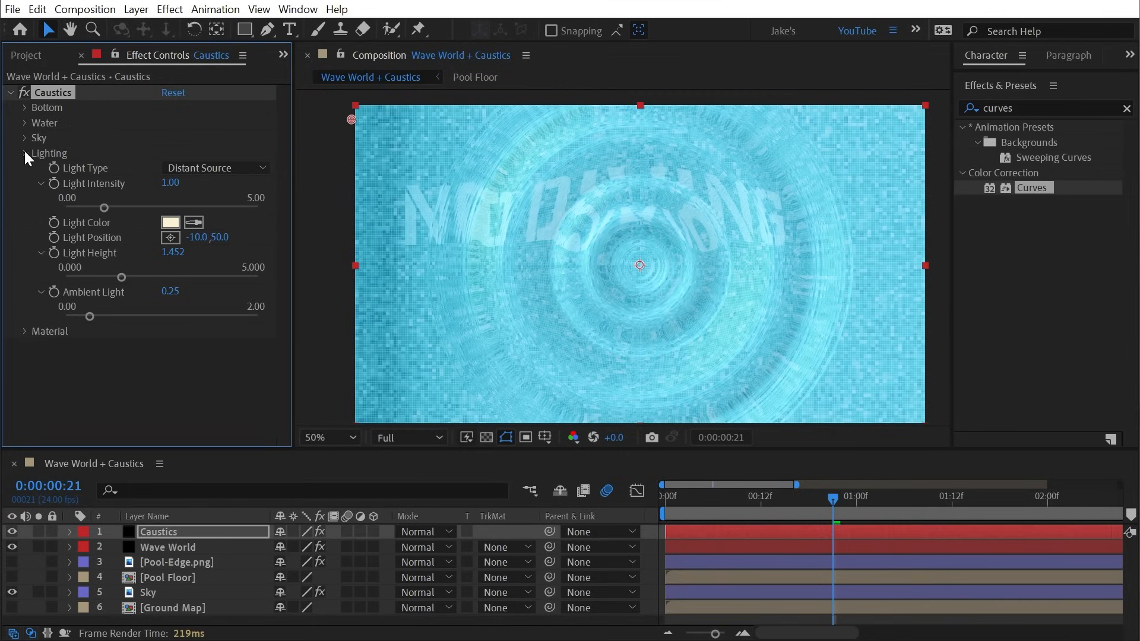
Show the Caustics Material settings with the water enlarged to 100% and try adjusting the reflection values.
left_click(25, 153)
left_click(24, 167)
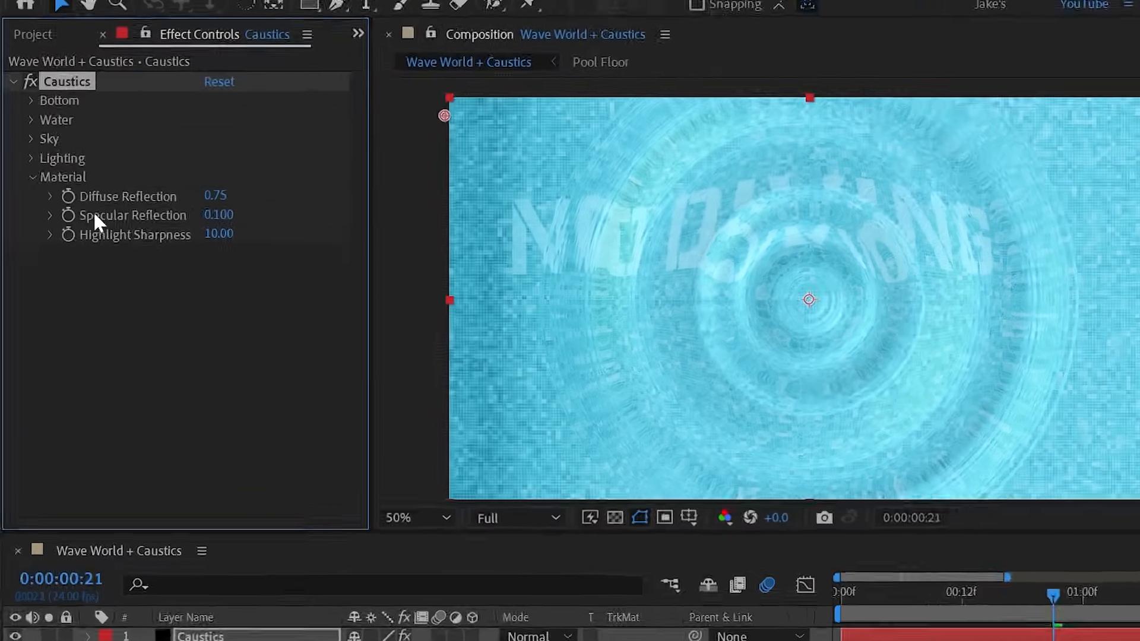
scroll(649, 235, "up", 1)
left_click_drag(720, 297, 860, 392)
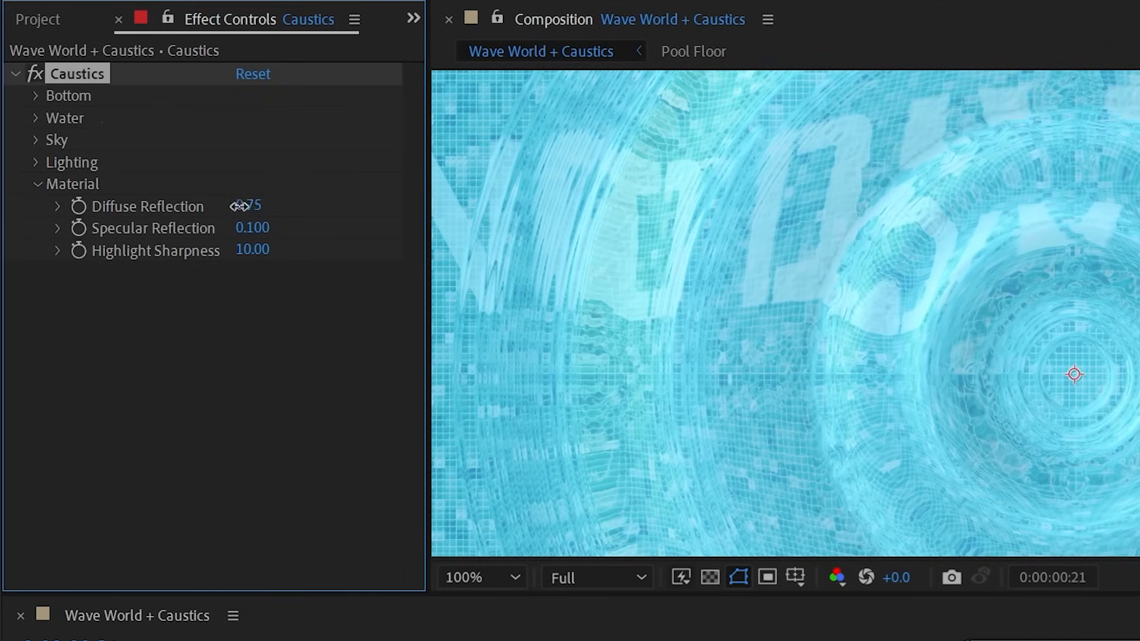
left_click_drag(195, 206, 276, 231)
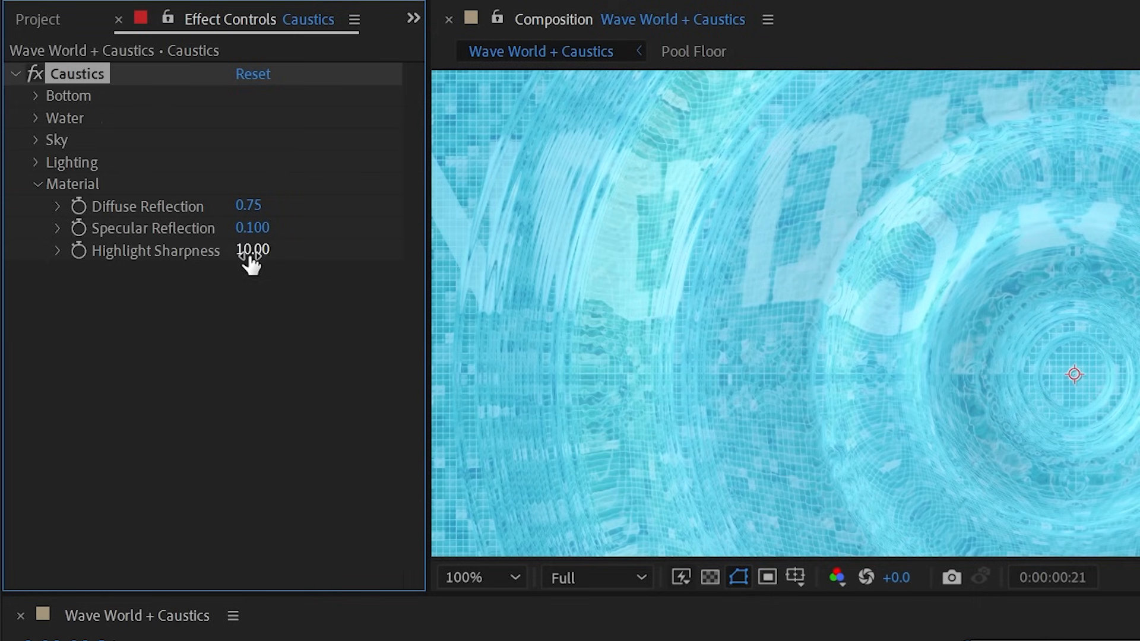
Try Specular Reflection 0.140 and Highlight Sharpness 34.00, and undo the last sharpness change.
left_click_drag(250, 249, 192, 230)
left_click_drag(290, 233, 373, 238)
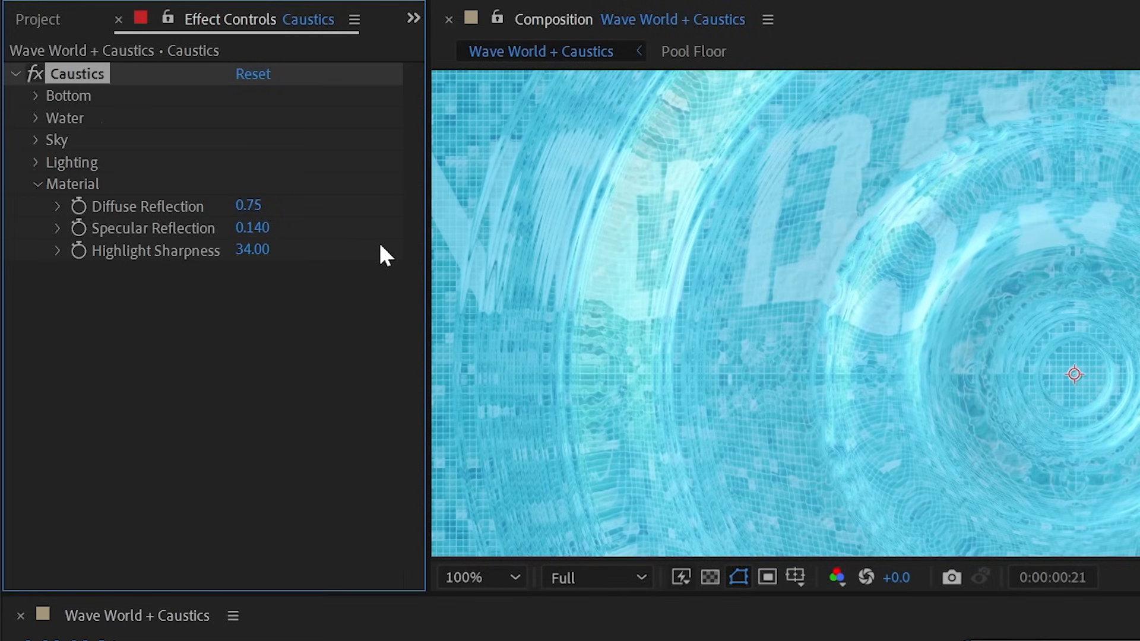
key("ctrl+z")
Reset the Highlight Sharpness and Specular Reflection of the Caustics material to their defaults.
right_click(172, 251)
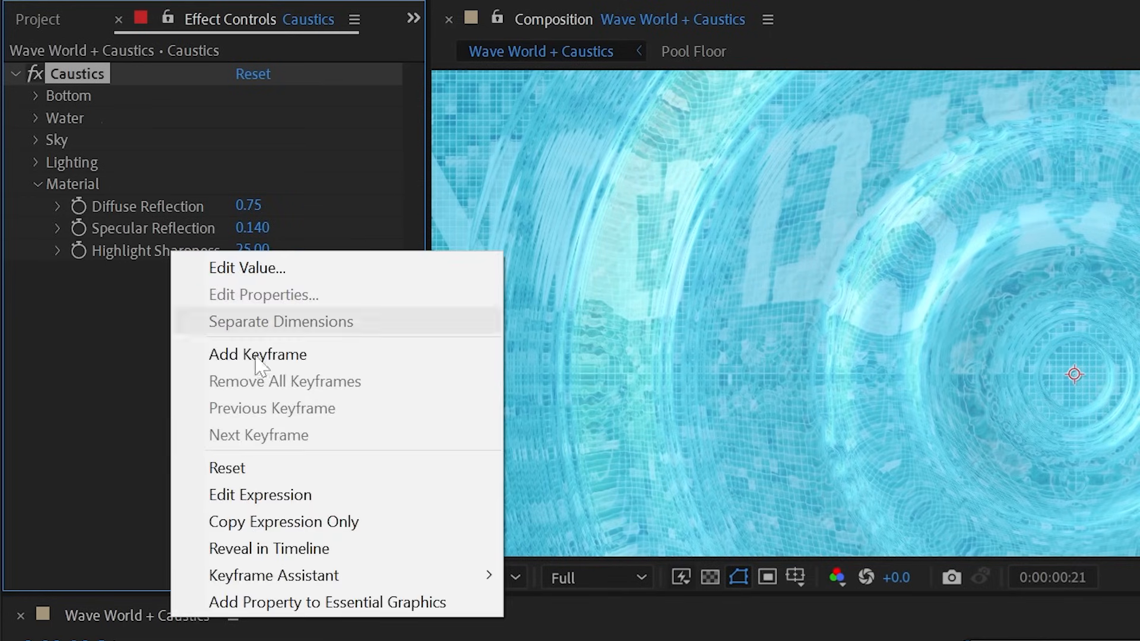
left_click(259, 468)
right_click(158, 225)
left_click(250, 442)
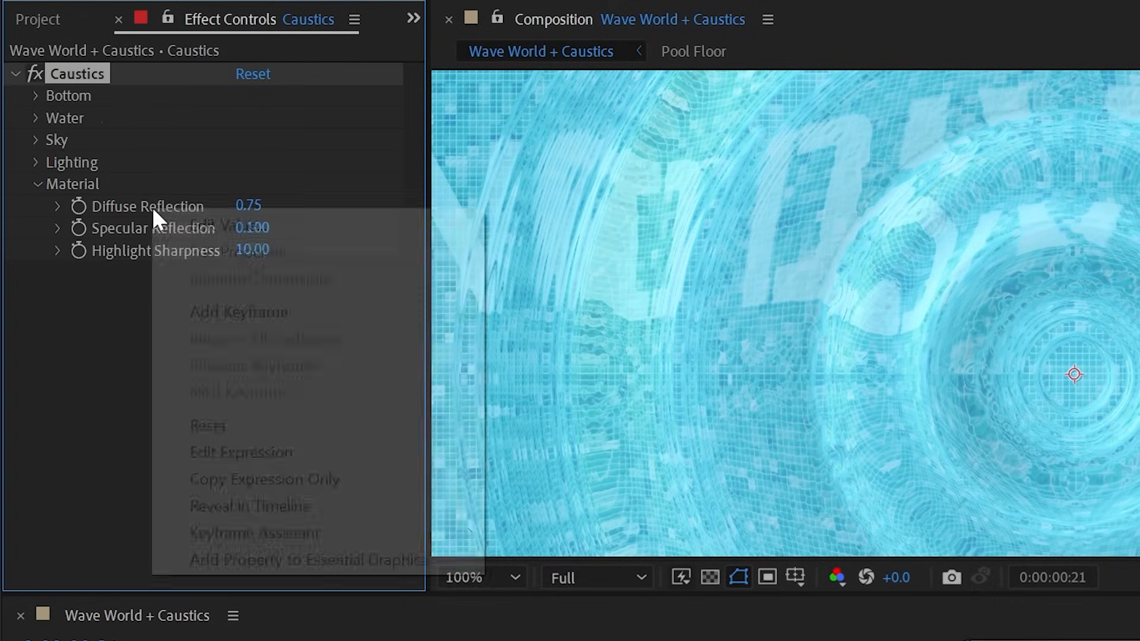
Reset the Diffuse Reflection of the Caustics material to its default and collapse the Material settings.
left_click(228, 428)
left_click(36, 183)
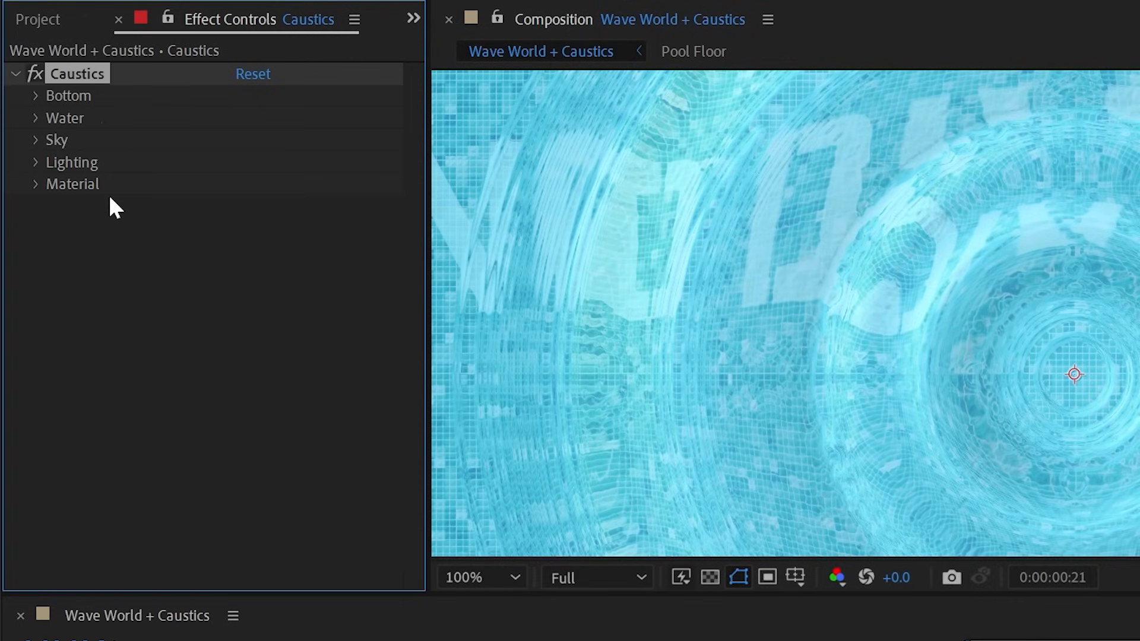
scroll(1003, 374, "down", 1)
left_click_drag(1139, 359, 1093, 334)
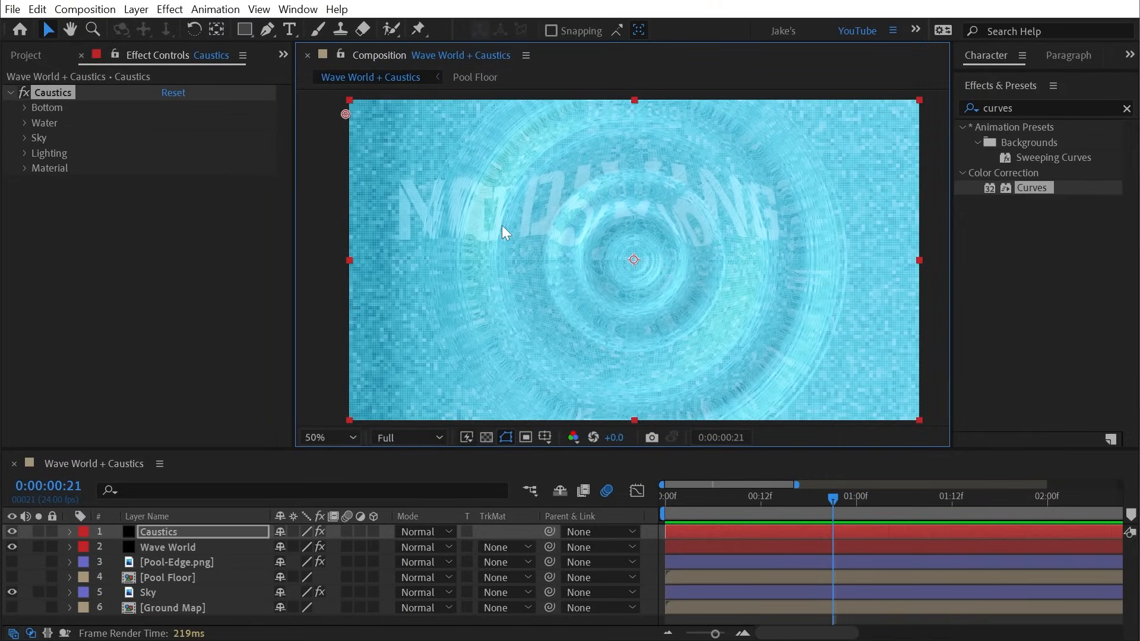
Solo the Wave World layer and set its Wave World effect's view to Wireframe Preview.
left_click(177, 549)
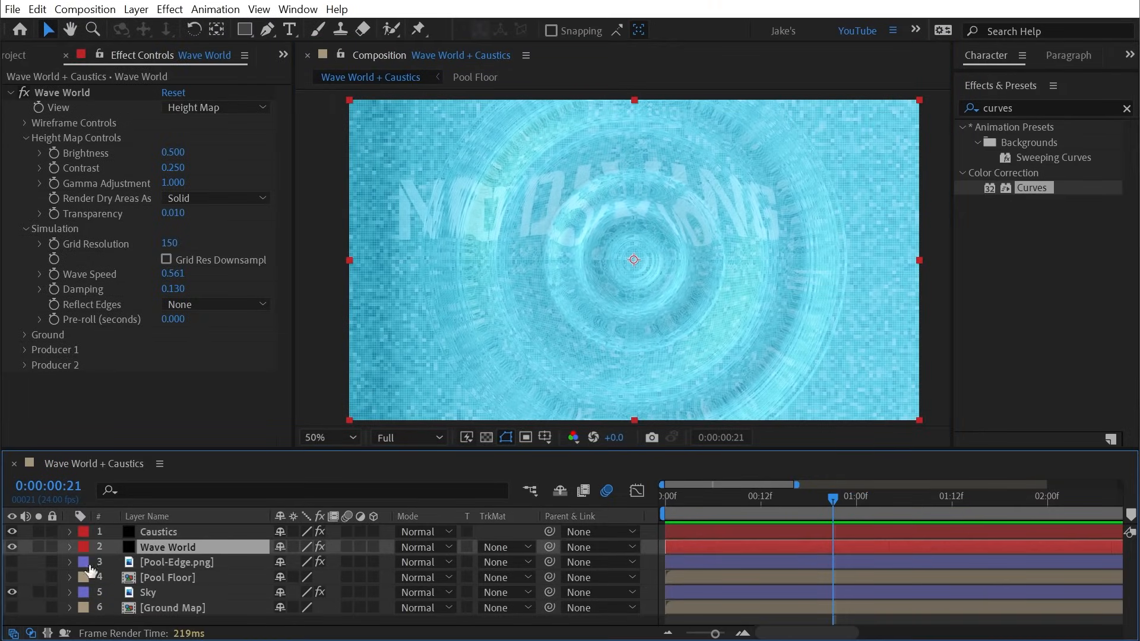
left_click(38, 546)
left_click(208, 108)
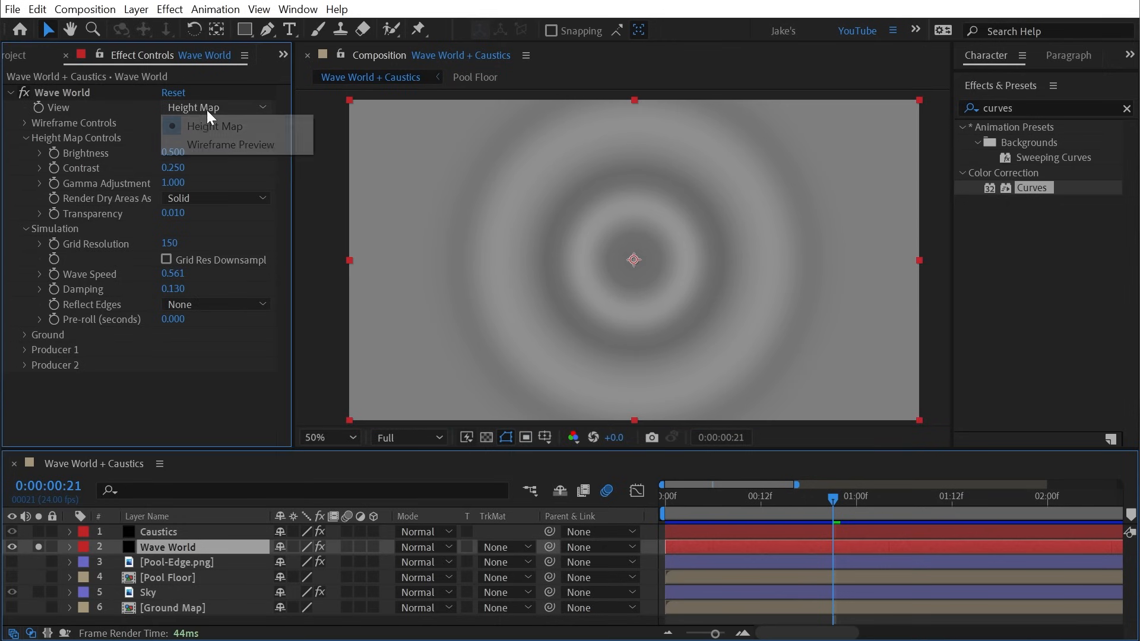
left_click(211, 141)
Collapse the Height Map Controls and Simulation settings of Wave World and show the Producer 1 settings.
left_click(25, 138)
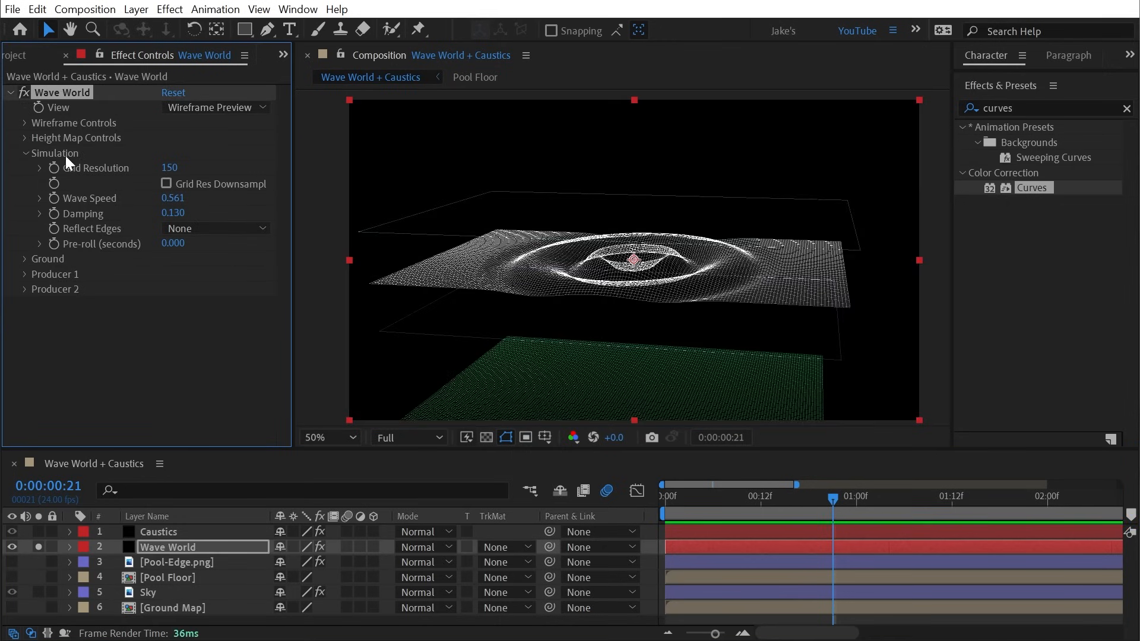
left_click(25, 152)
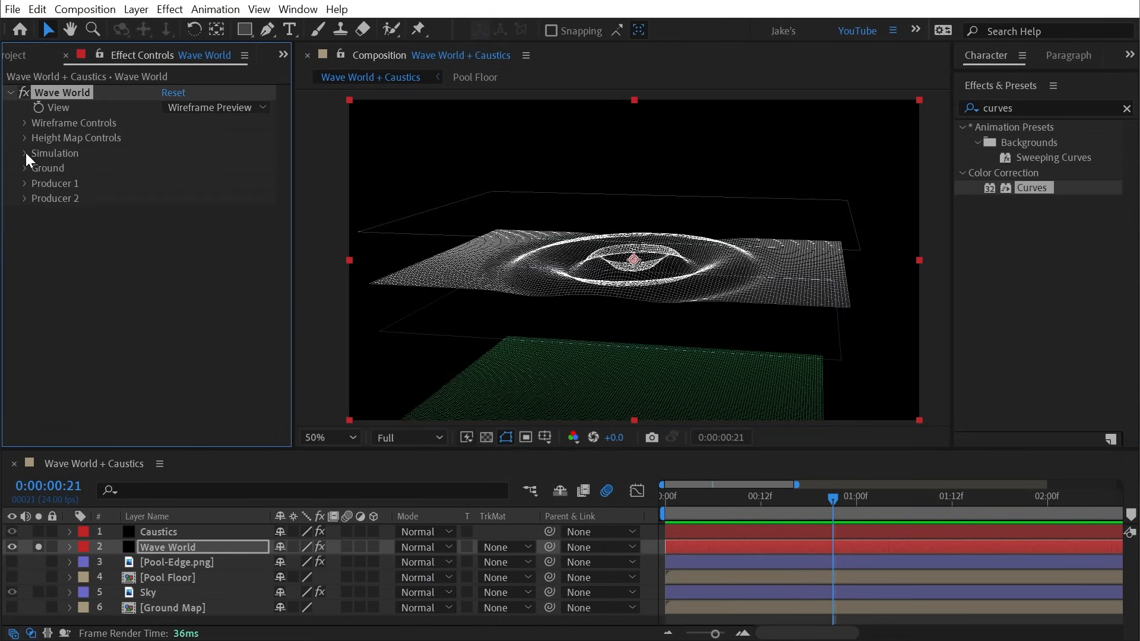
left_click(21, 184)
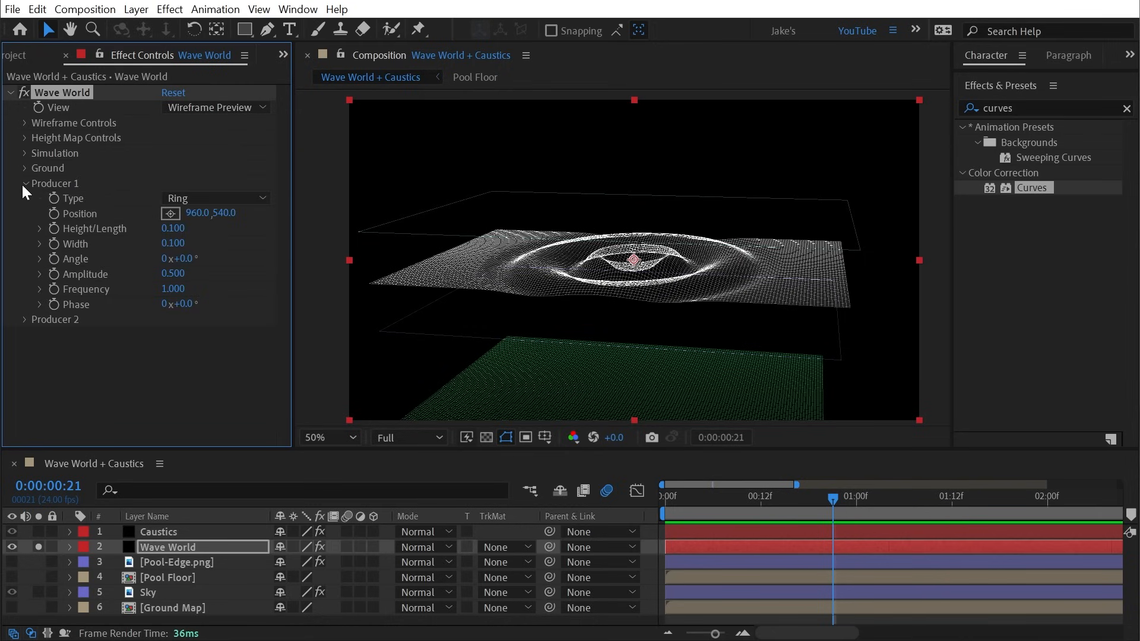
Preview the ripple from the first frame and switch Producer 1's type to Line.
key("Home")
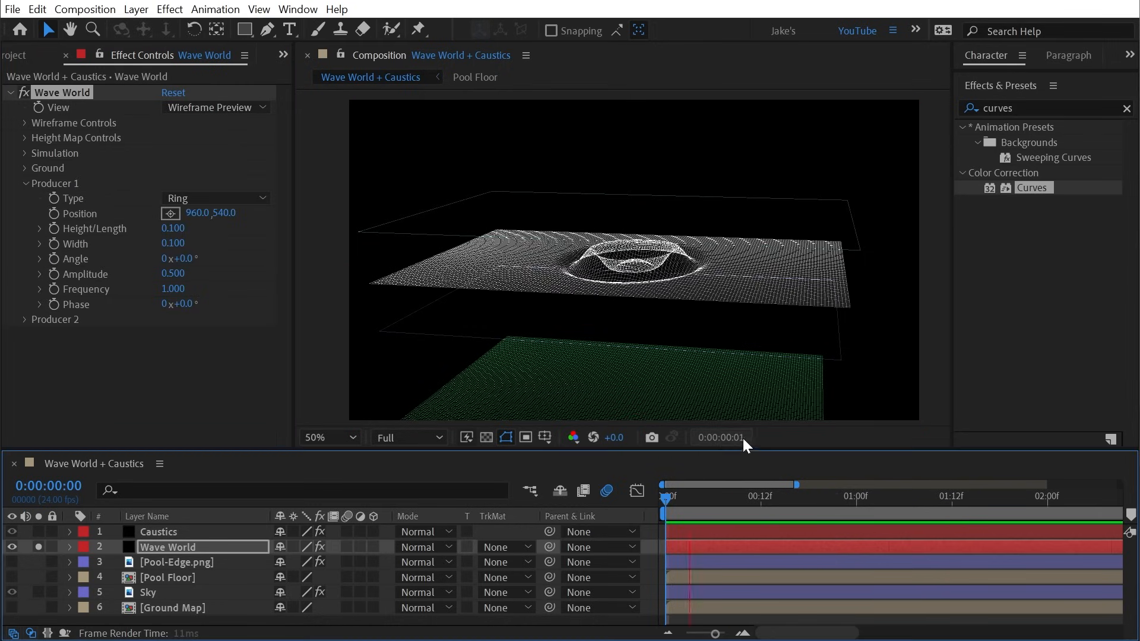
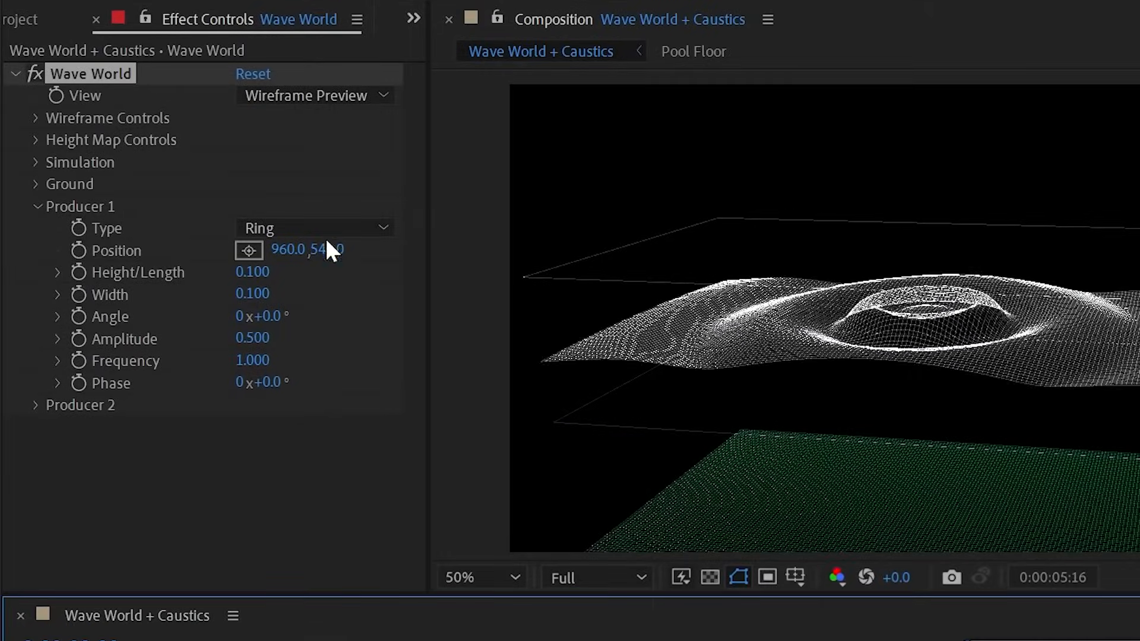
left_click(325, 228)
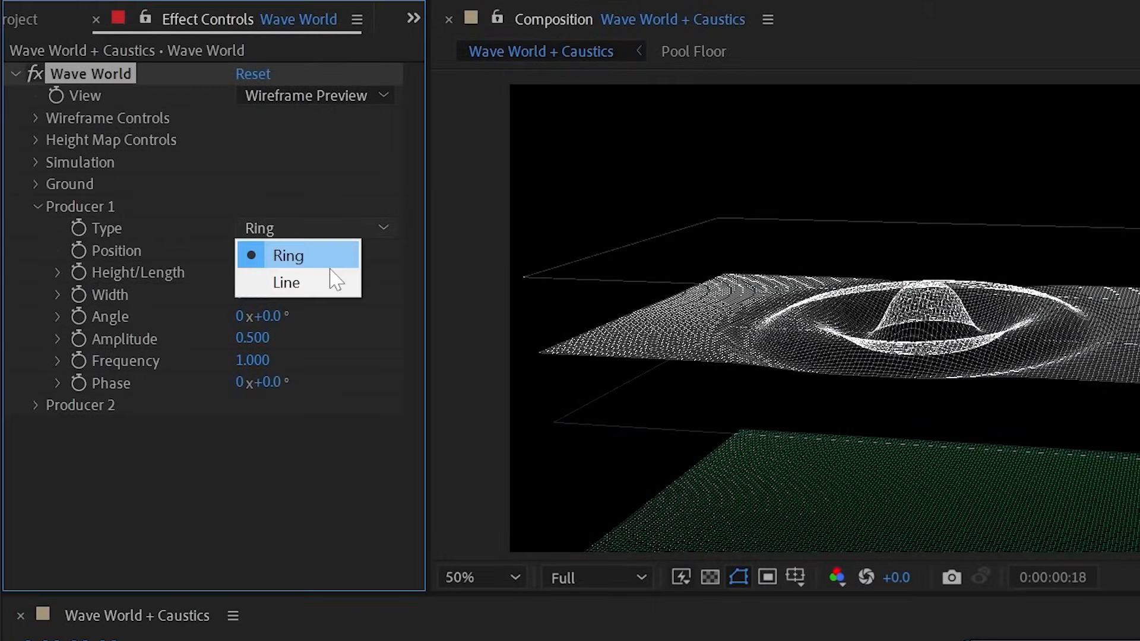
left_click(286, 282)
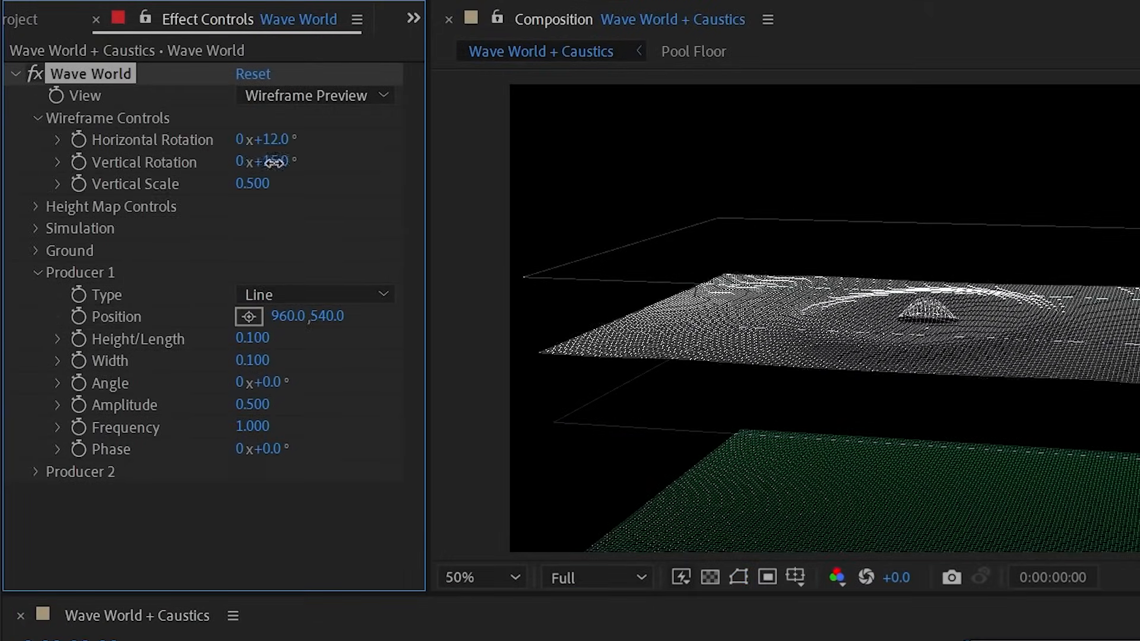
Set the wireframe's Vertical Rotation to 42° and stop the ripple preview.
left_click_drag(275, 162, 356, 158)
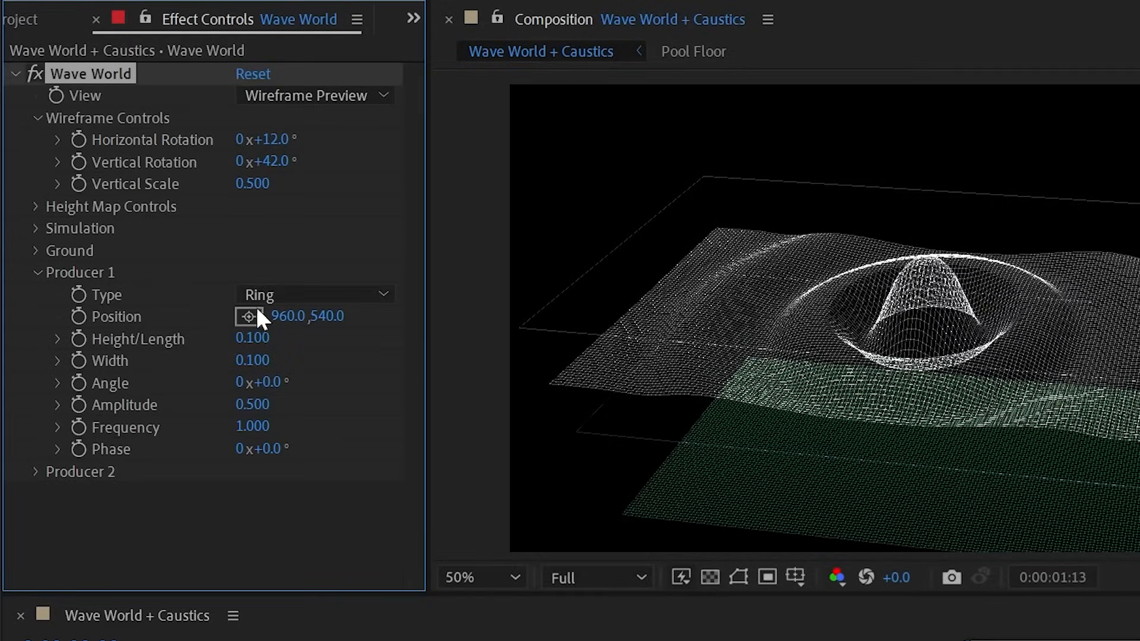
key("space")
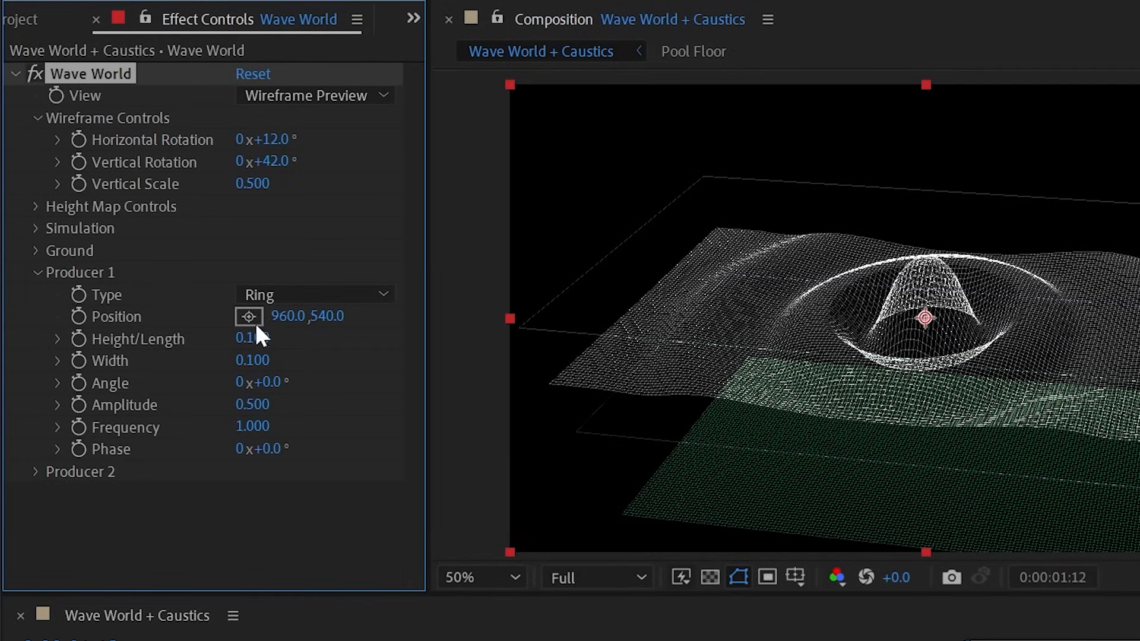
Move Producer 1's position through 485, 224 to about -1, 2 at the composition's upper-left corner and preview the waves.
left_click_drag(281, 316, 7, 389)
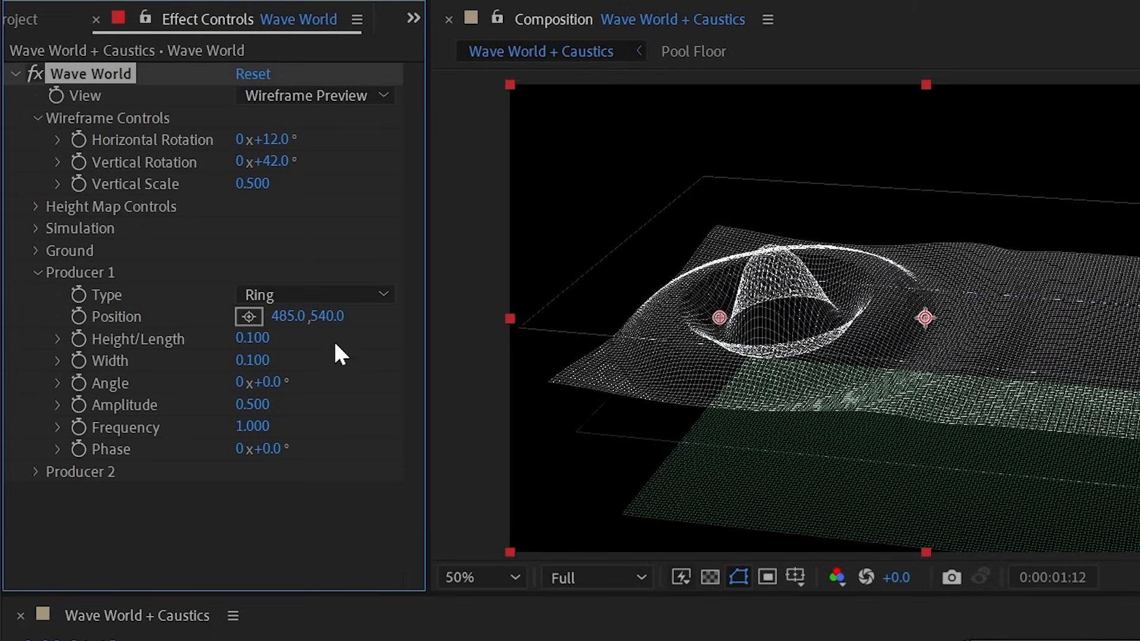
left_click_drag(334, 316, 0, 309)
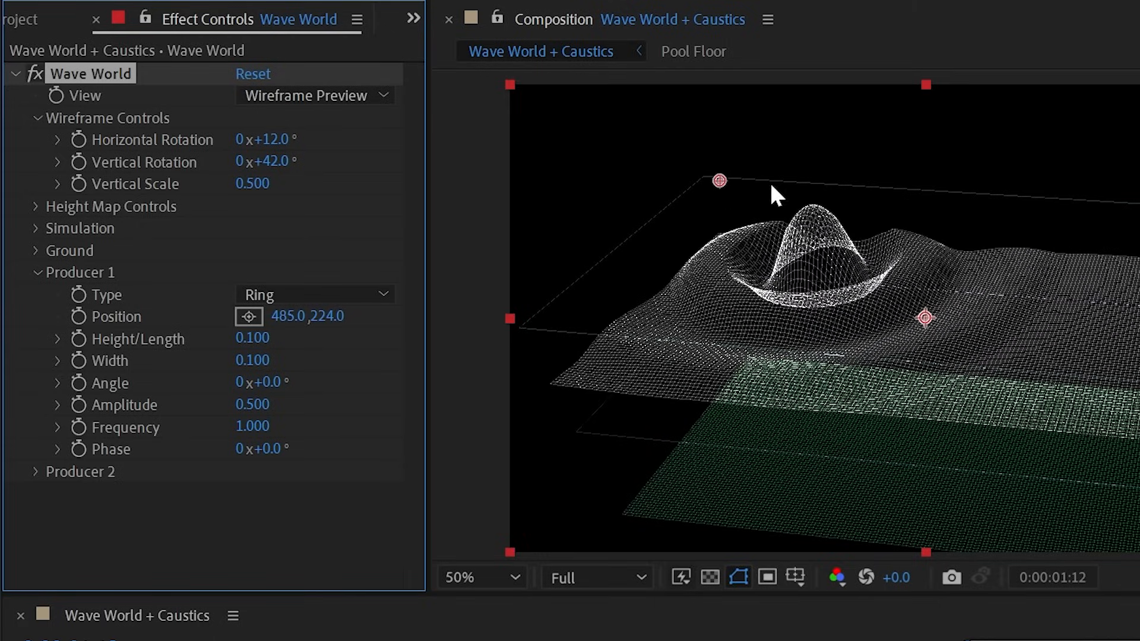
left_click_drag(719, 178, 510, 82)
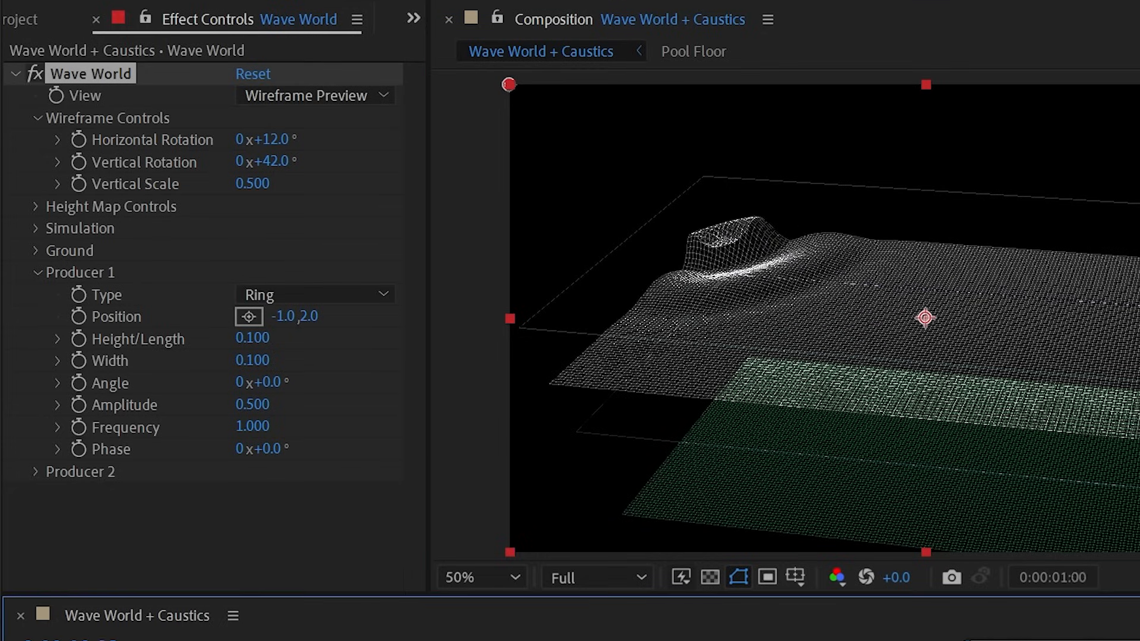
key("Home")
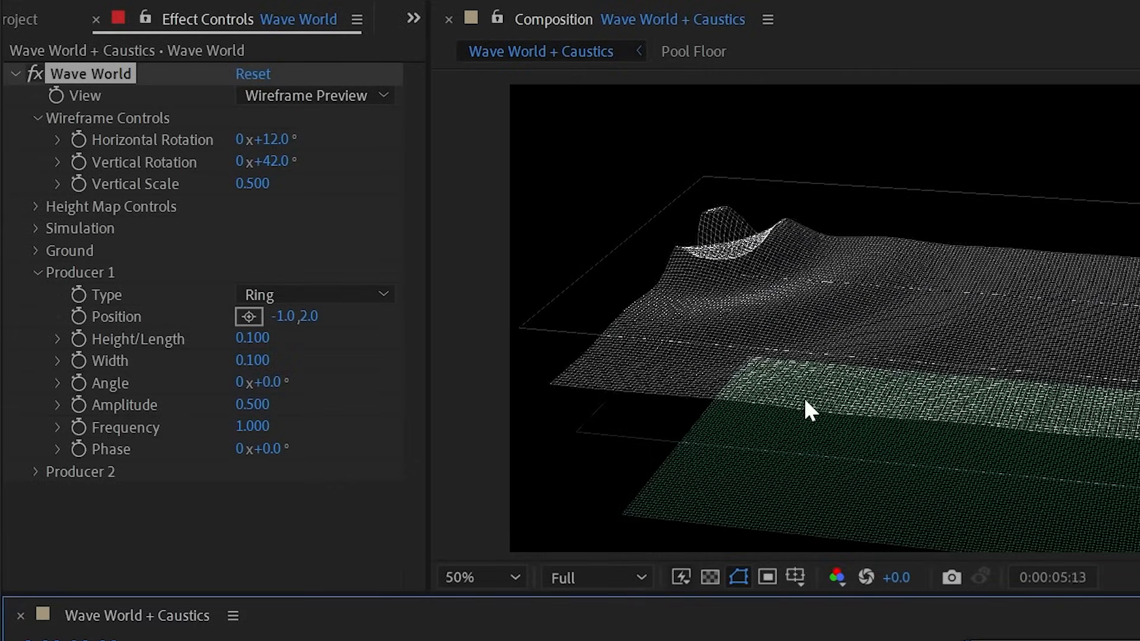
key("space")
Move Producer 1 to about 729, 642 and reset its Position to the default.
left_click_drag(509, 84, 833, 357)
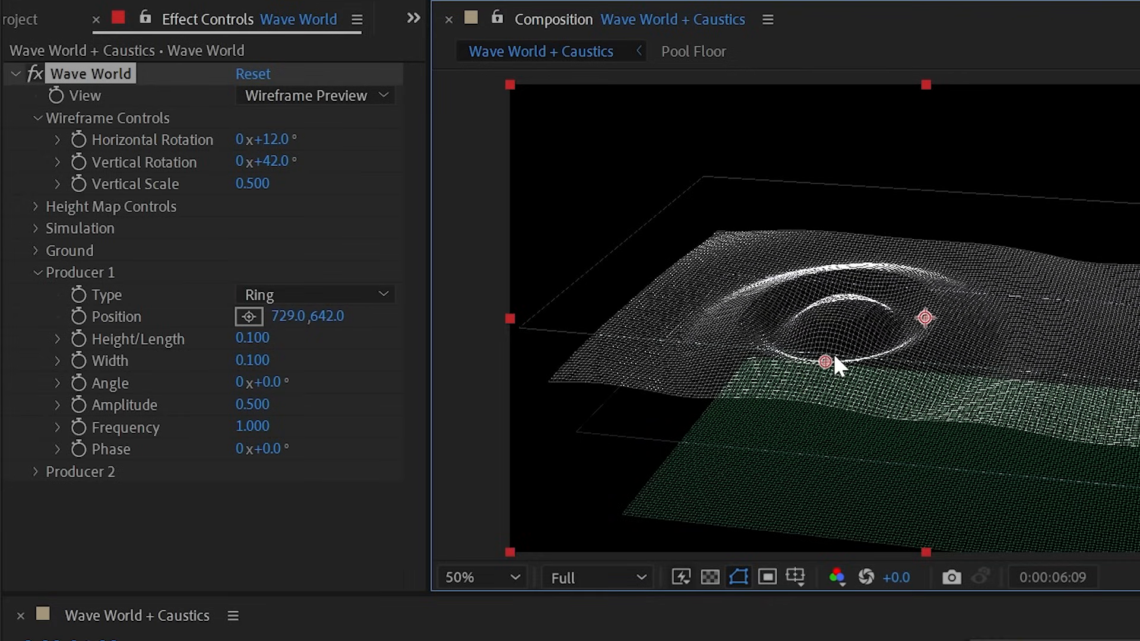
right_click(152, 313)
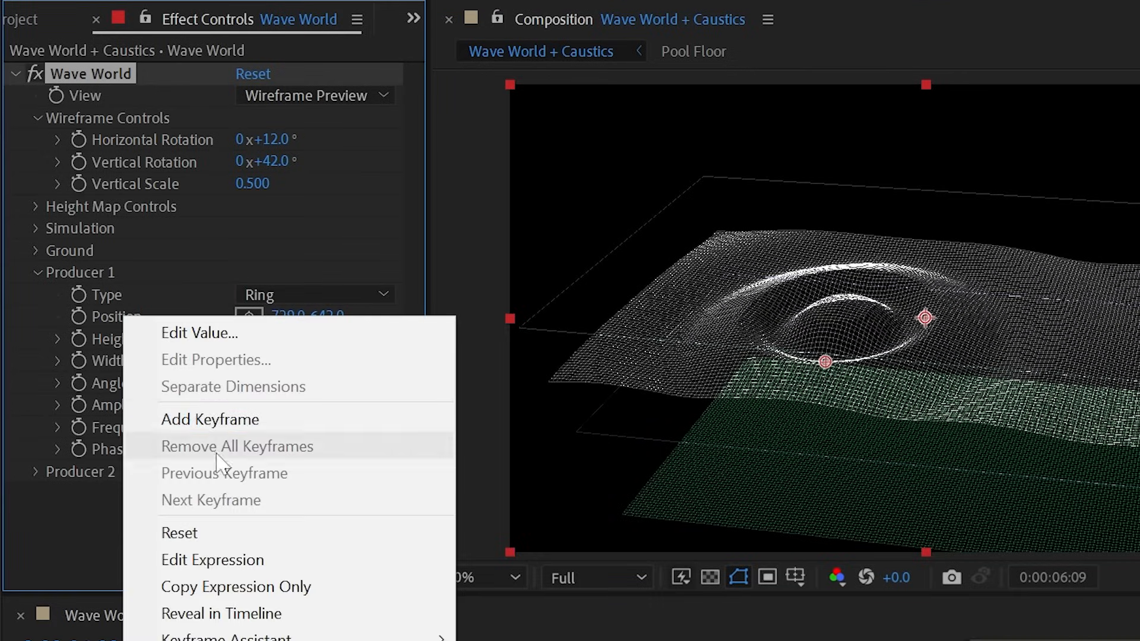
left_click(221, 535)
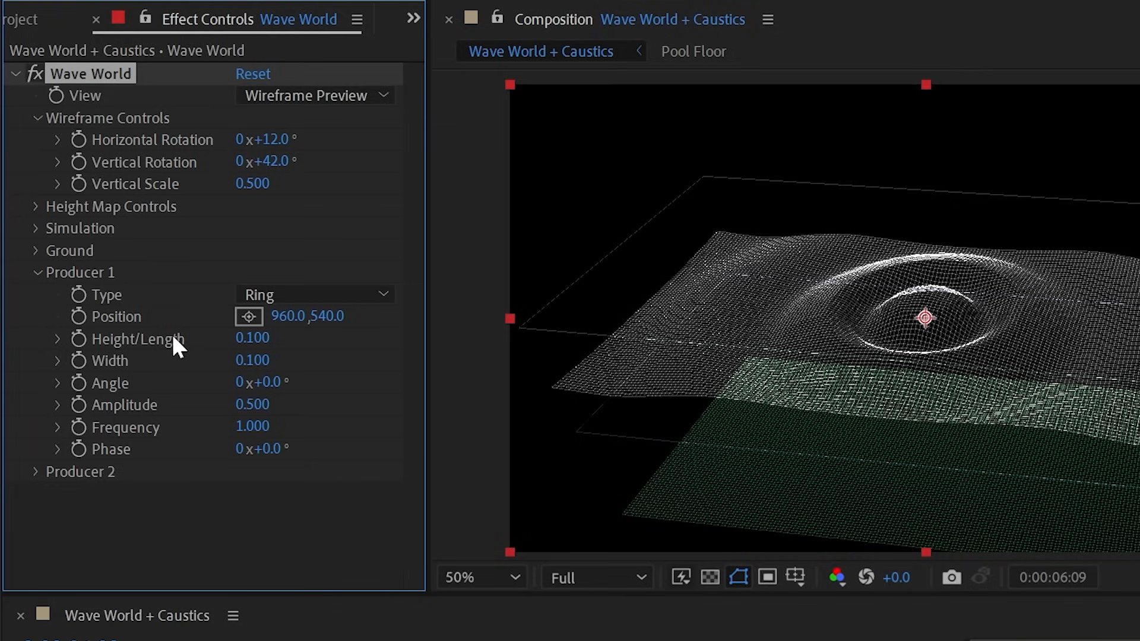
Try a larger Height/Length for Producer 1 and undo the change.
left_click(260, 295)
left_click(287, 309)
left_click_drag(253, 341, 323, 339)
key("ctrl+z")
Go to frame 3 and switch the Wave World view to Height Map.
left_click_drag(1119, 640, 975, 640)
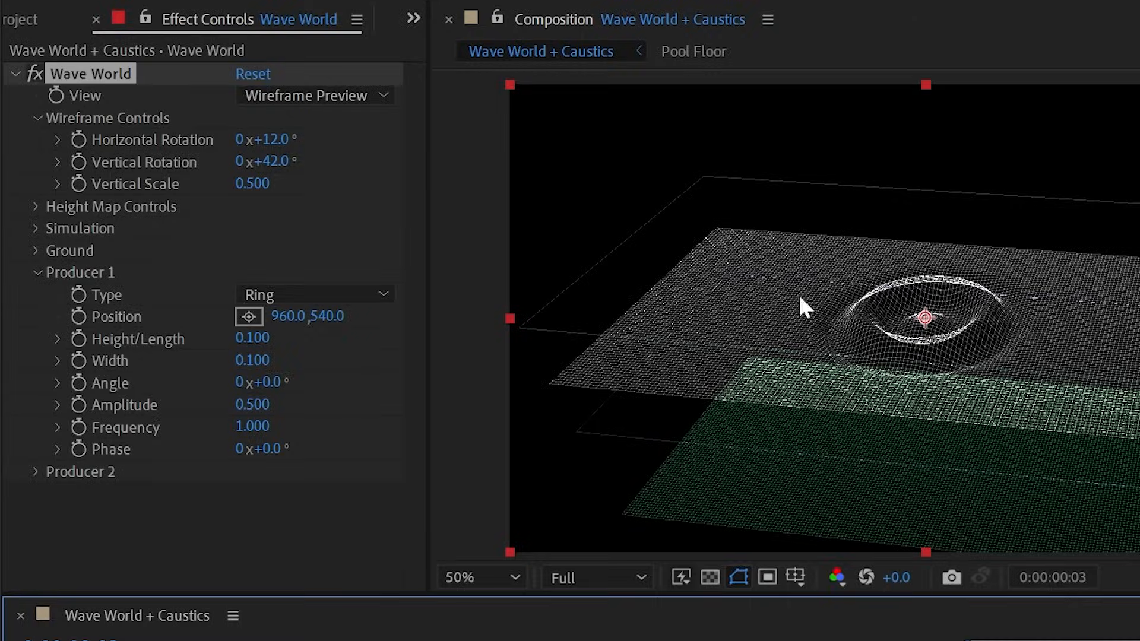
left_click(306, 96)
left_click(304, 122)
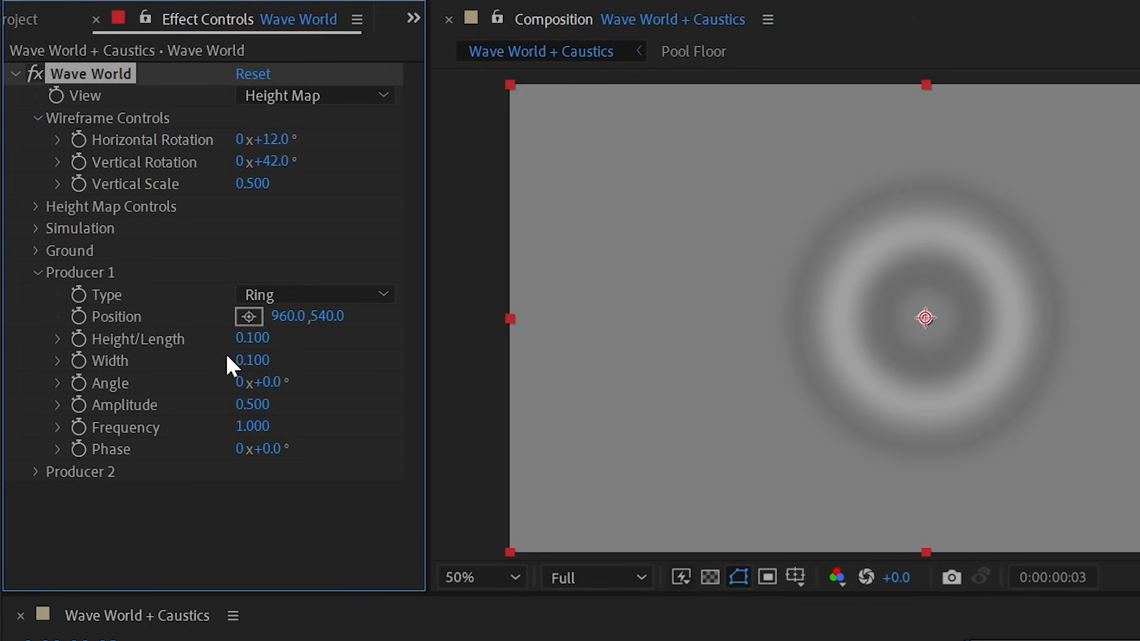
Enlarge Producer 1's ring by setting Height/Length to 0.150 and Width to 0.174.
left_click_drag(254, 338, 333, 355)
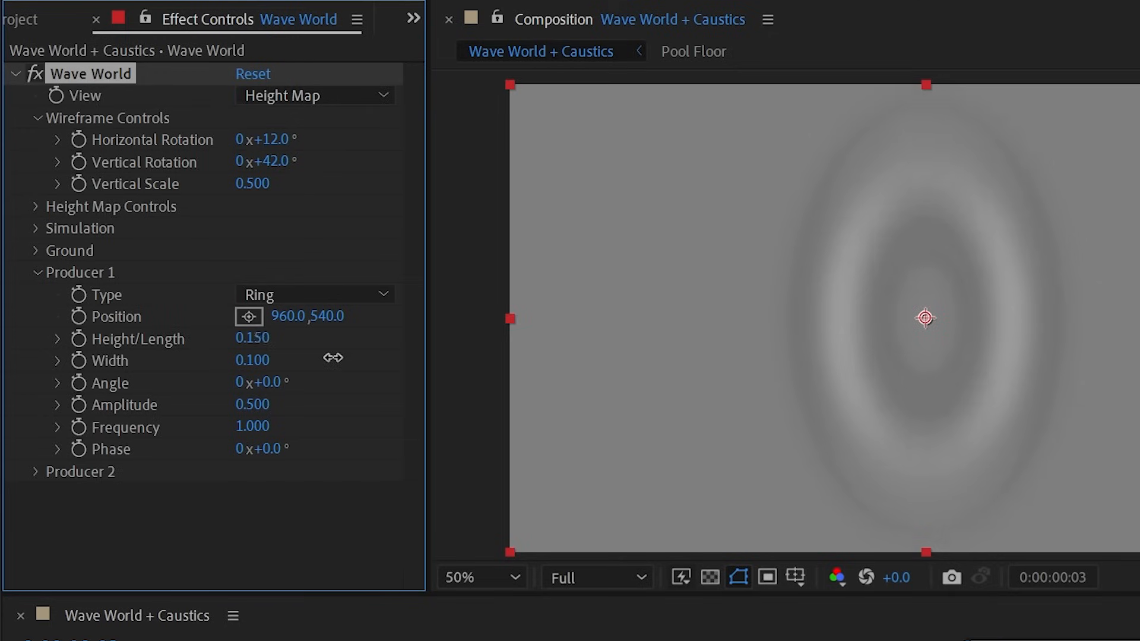
left_click_drag(252, 360, 398, 359)
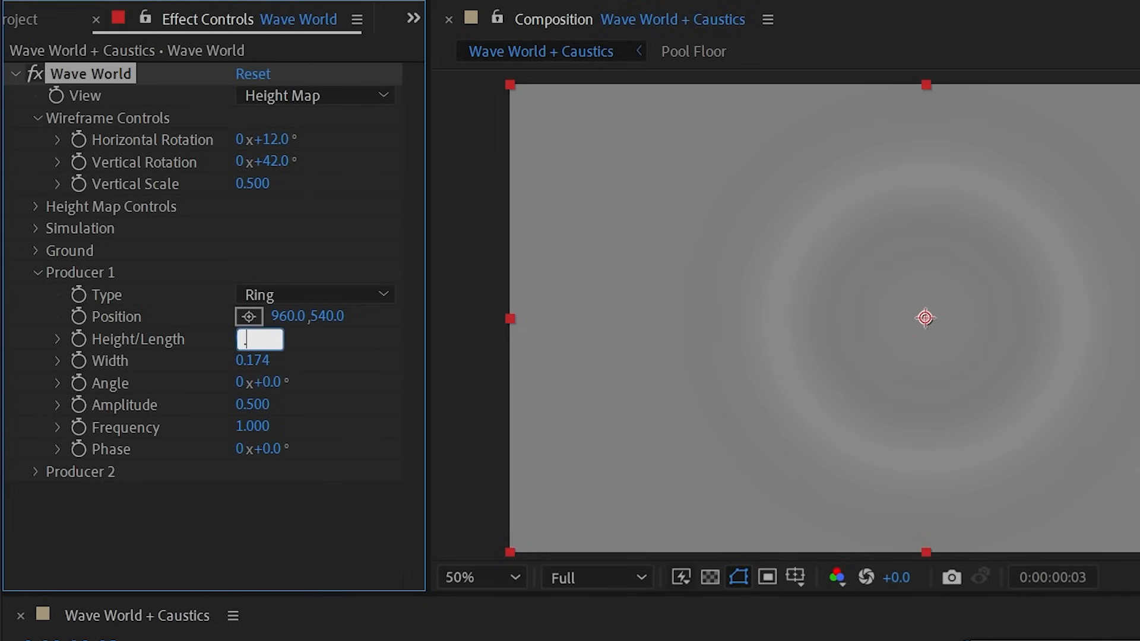
Set Producer 1's Height/Length and Width both to 0.025 and preview the height map.
key("Return")
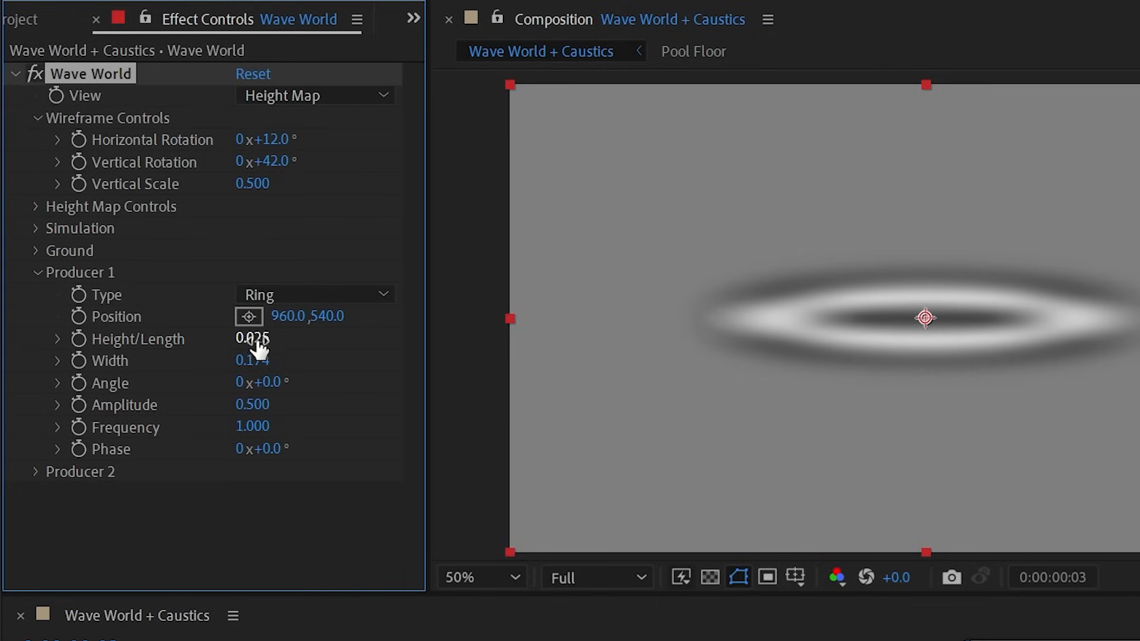
type(".025")
key("Return")
key("space")
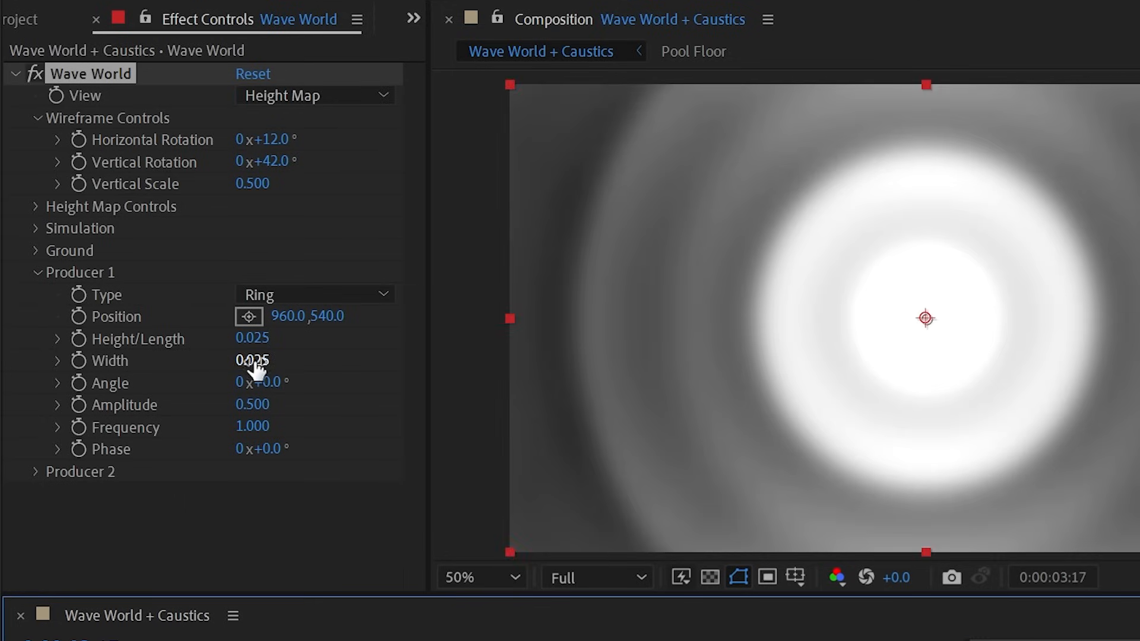
Stretch Producer 1's Width to 0.231, set its Angle to 47°, and preview the rotated ripple.
left_click_drag(256, 368, 549, 376)
key("space")
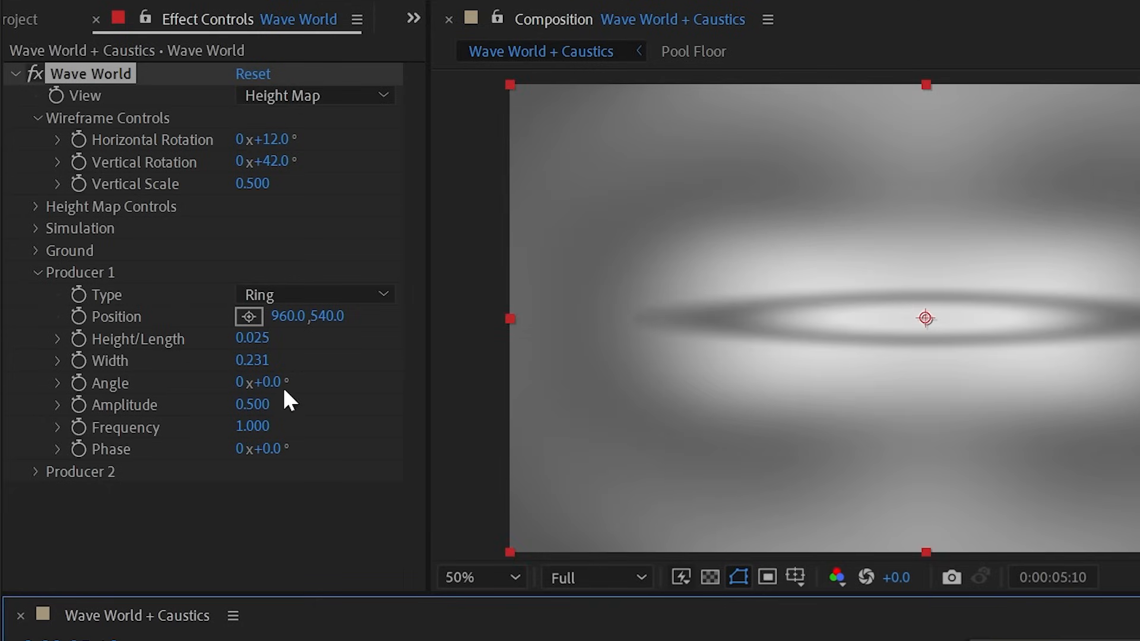
left_click_drag(282, 382, 351, 403)
key("space")
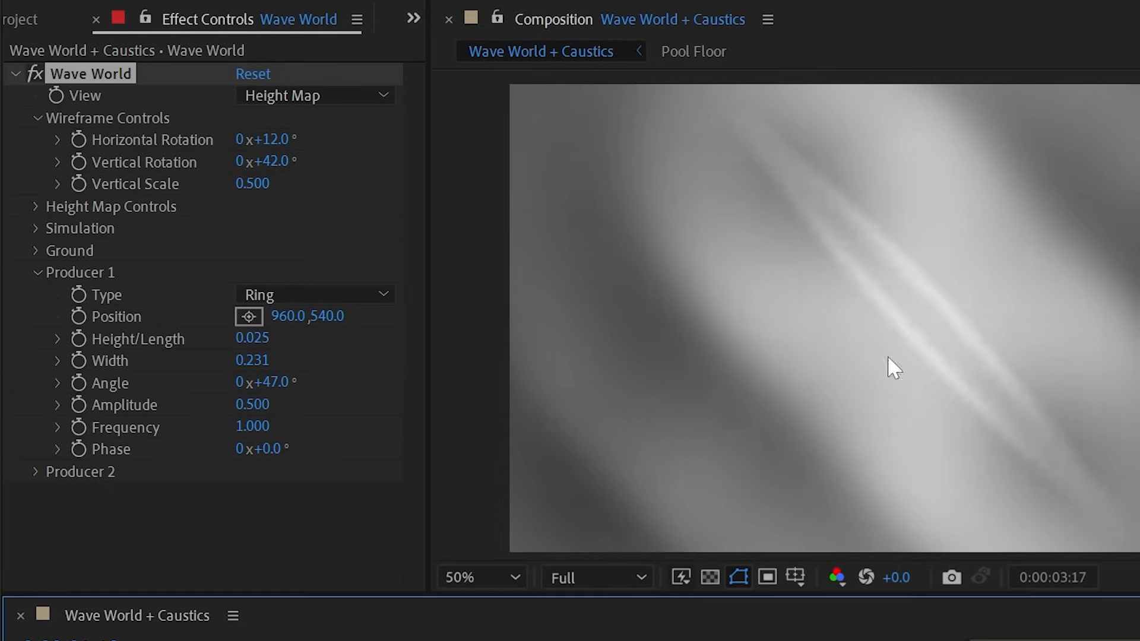
key("space")
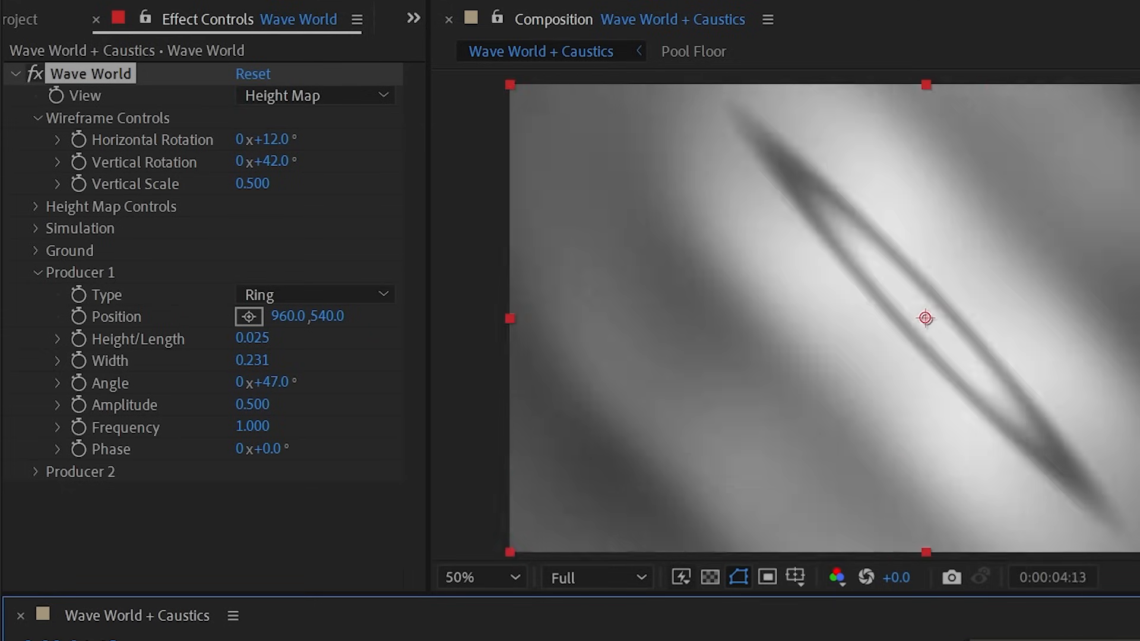
Keyframe Producer 1's Angle from 47° at the first frame to -213° at 1 second and preview the spin.
key("Home")
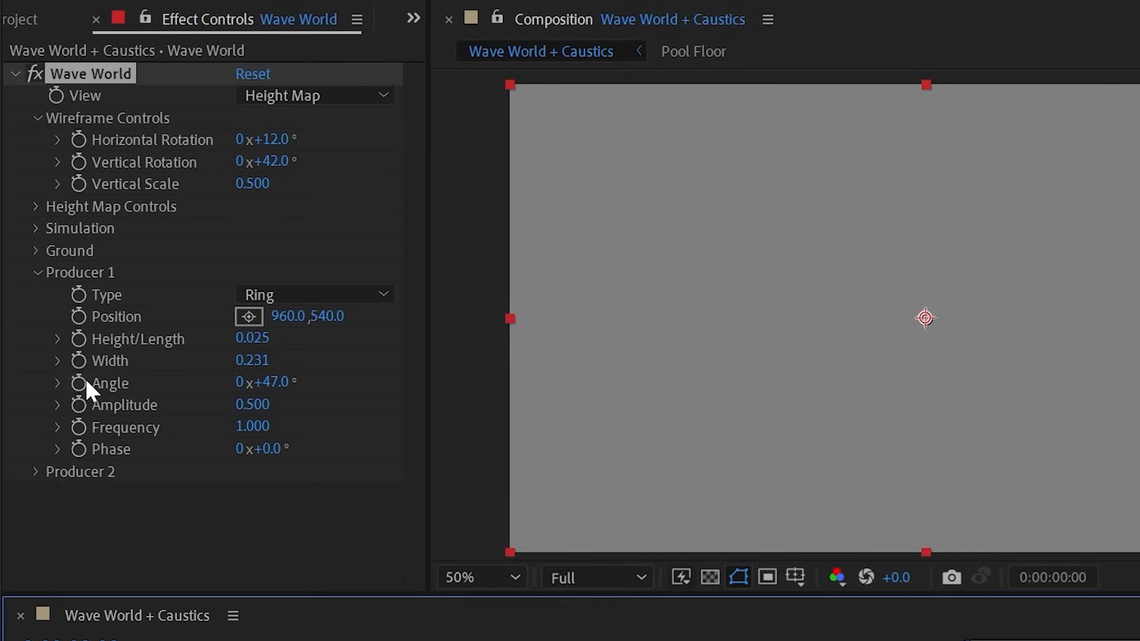
left_click(83, 381)
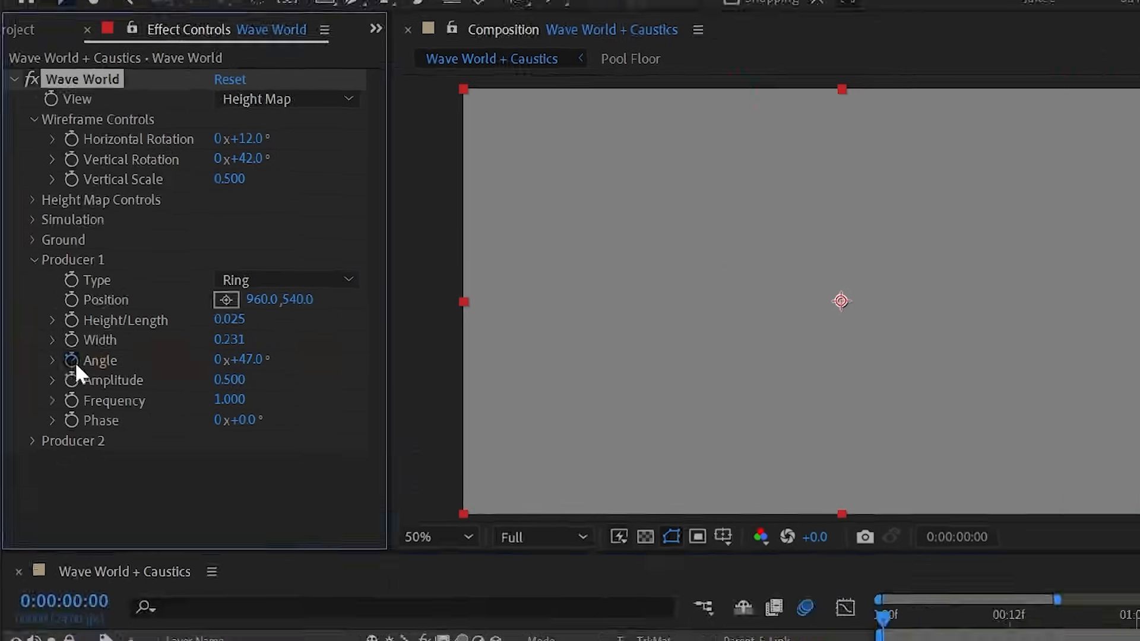
left_click_drag(711, 502, 859, 519)
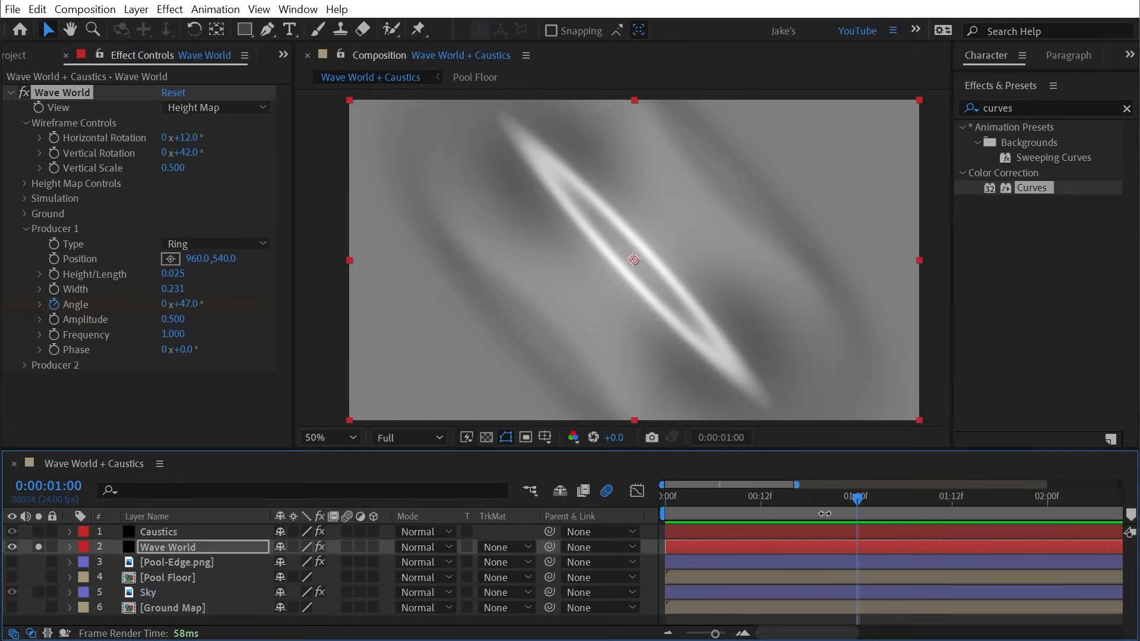
left_click_drag(187, 304, 34, 304)
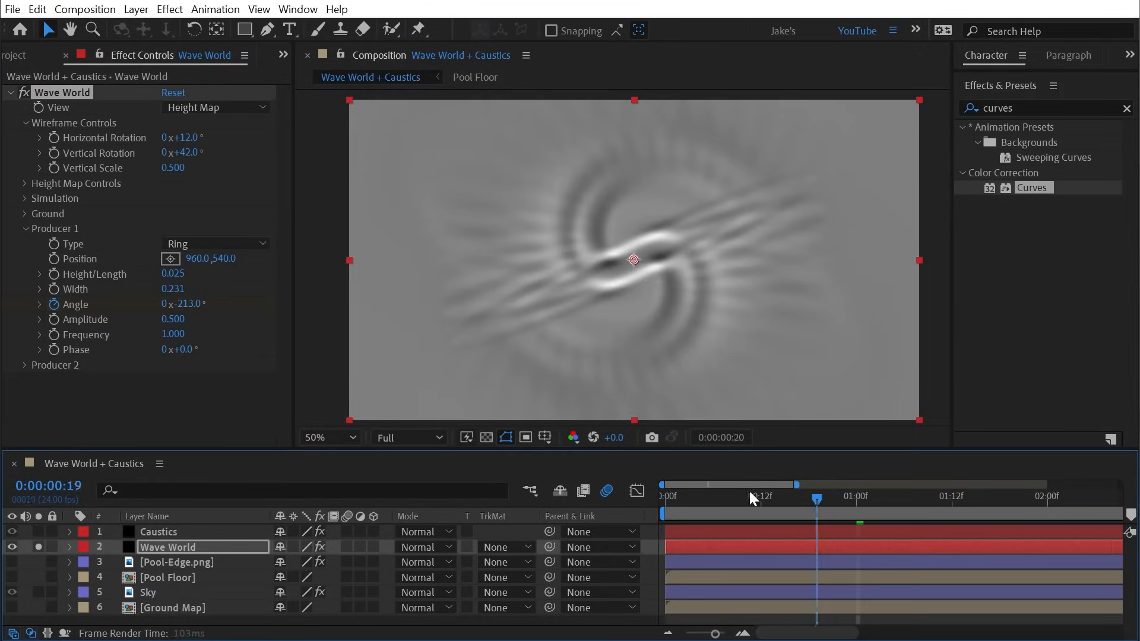
key("Home")
key("space")
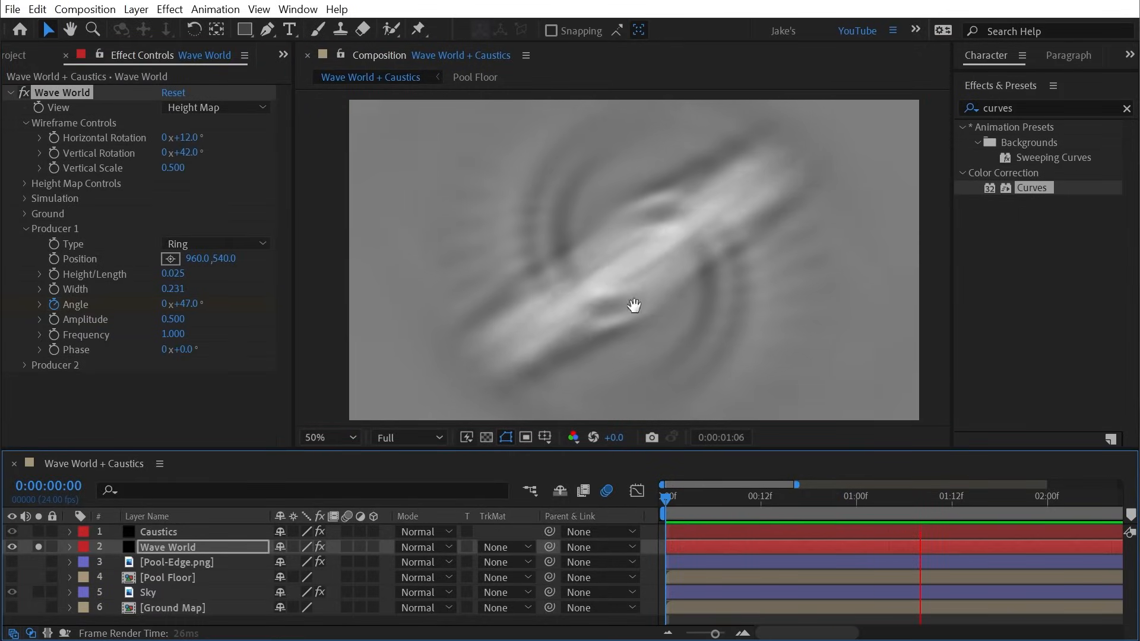
key("space")
Reveal the Angle keyframes, move the second one out to about 8 seconds, and preview the slower rotation.
key("u")
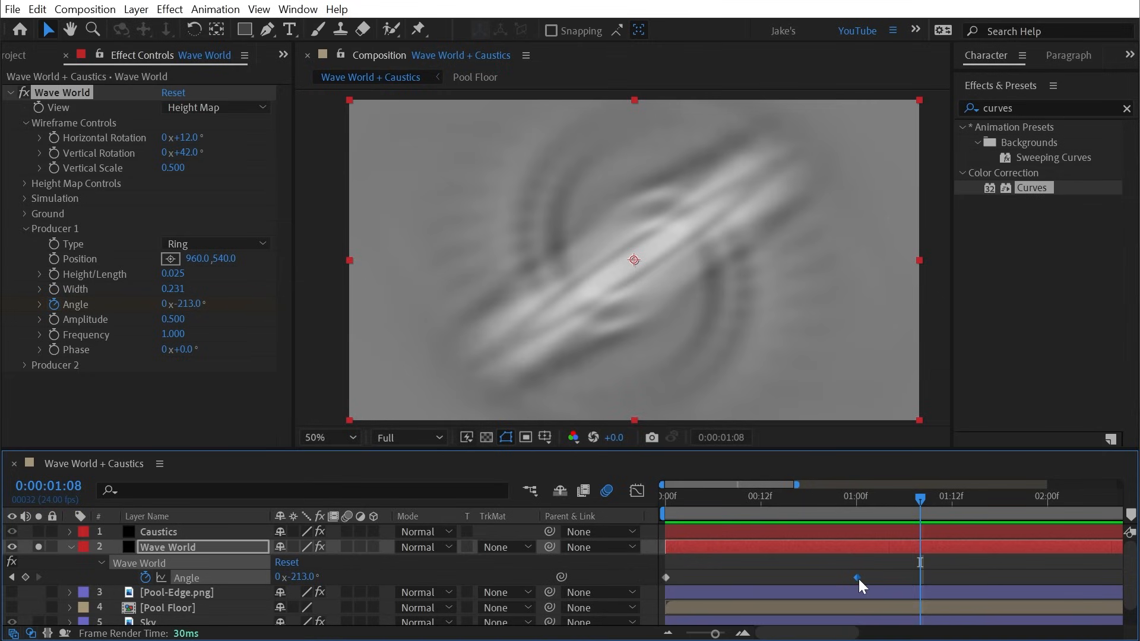
left_click_drag(858, 578, 1123, 586)
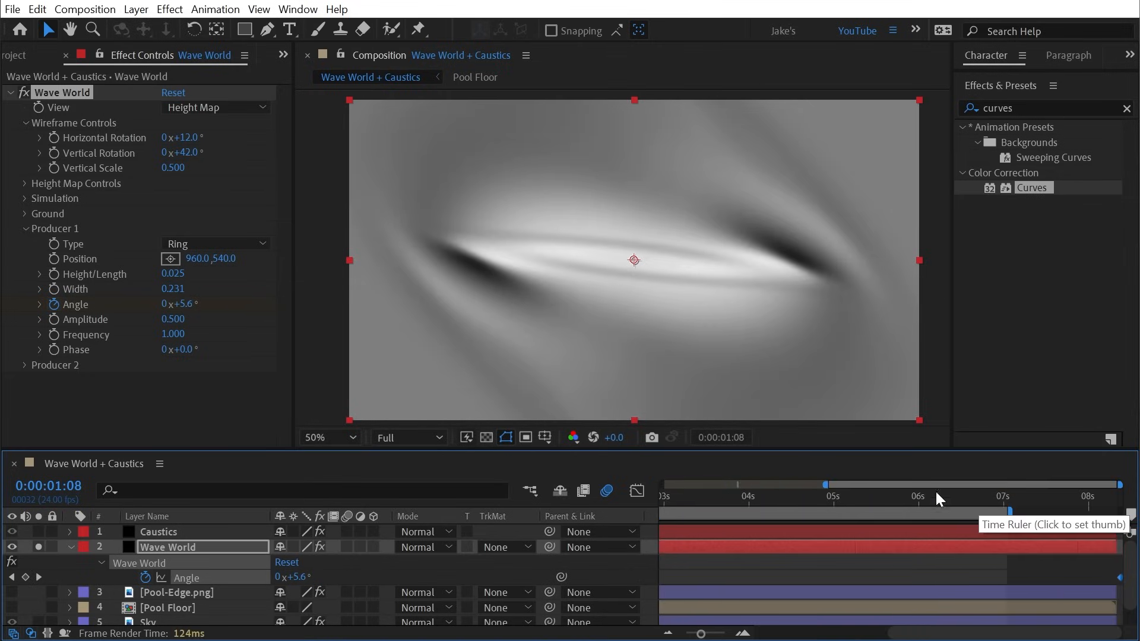
key("Home")
key("space")
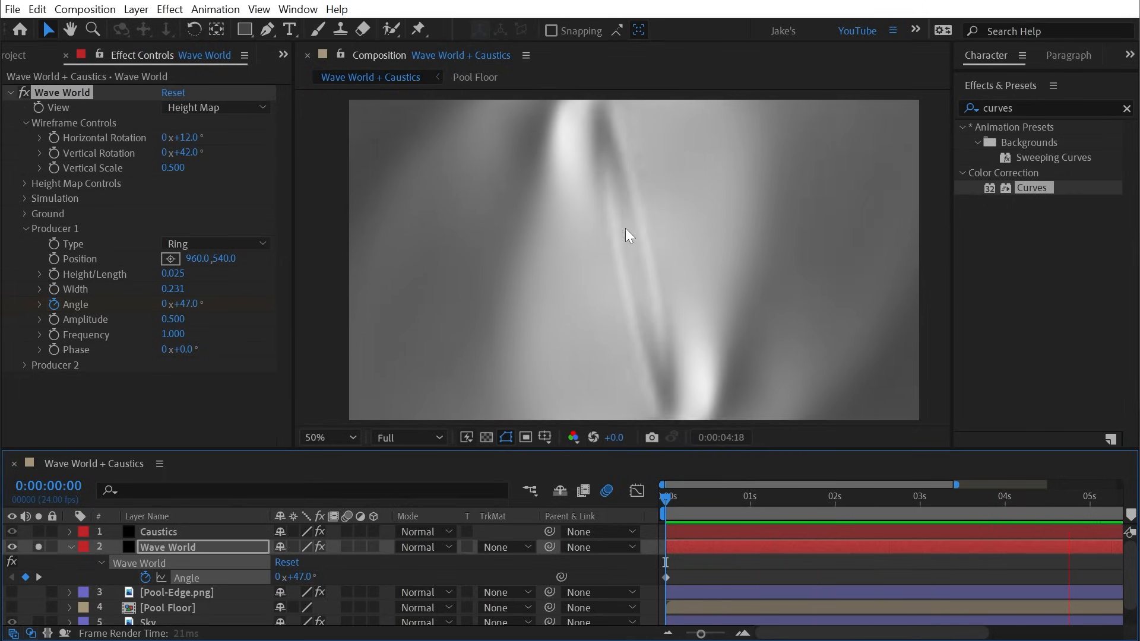
key("space")
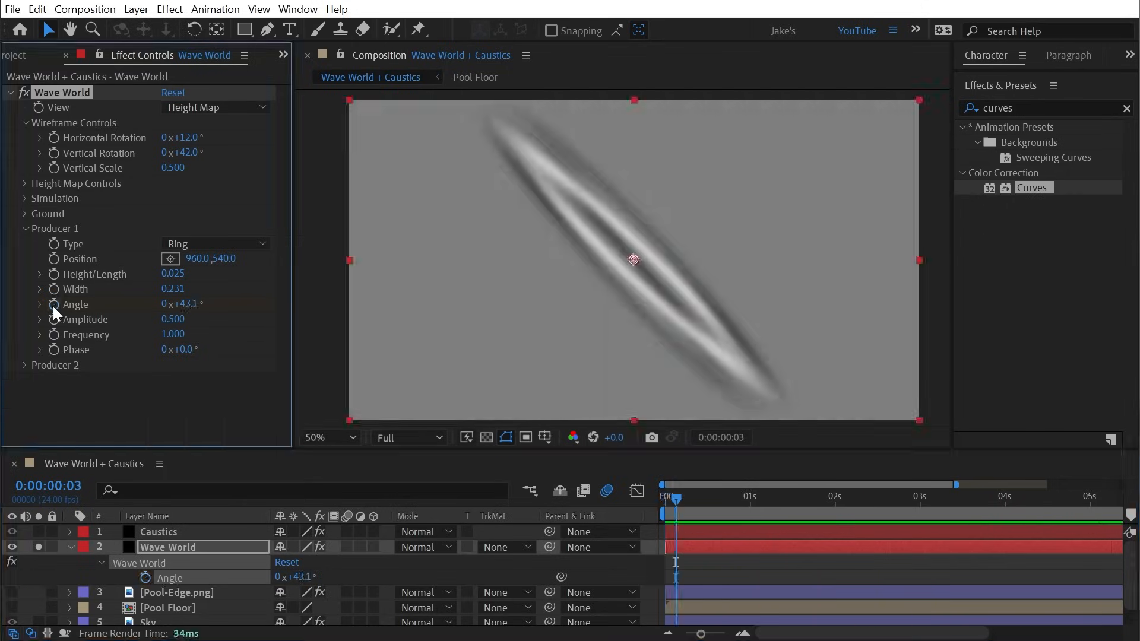
Reset Producer 1's Angle, Width and Height/Length to their defaults and preview from the first frame.
right_click(83, 304)
left_click(133, 450)
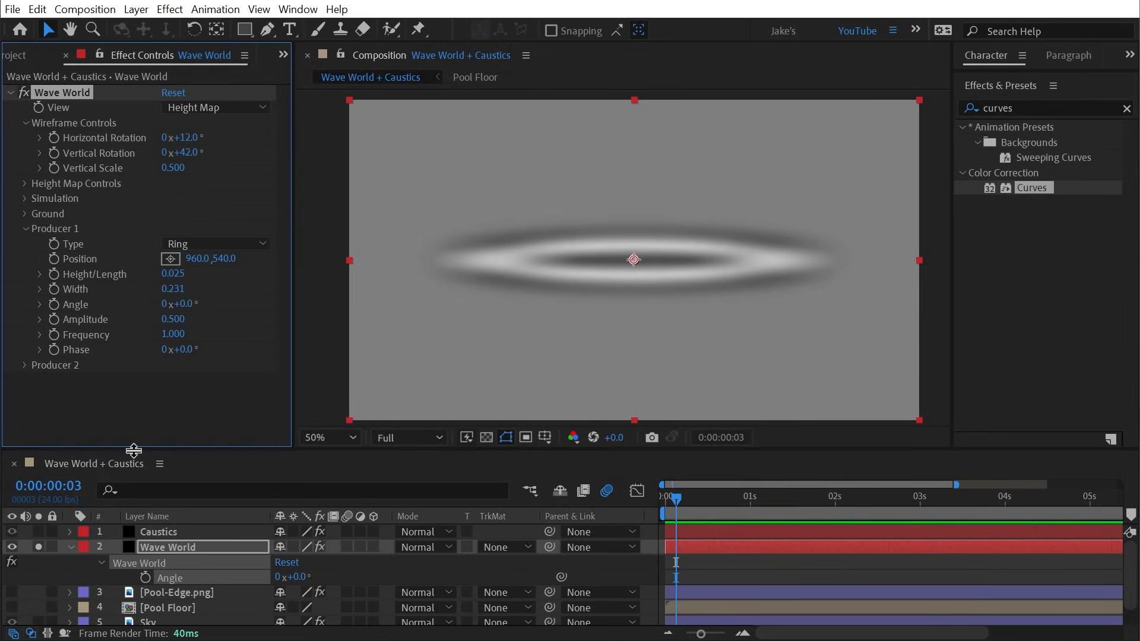
right_click(73, 288)
left_click(144, 437)
right_click(84, 272)
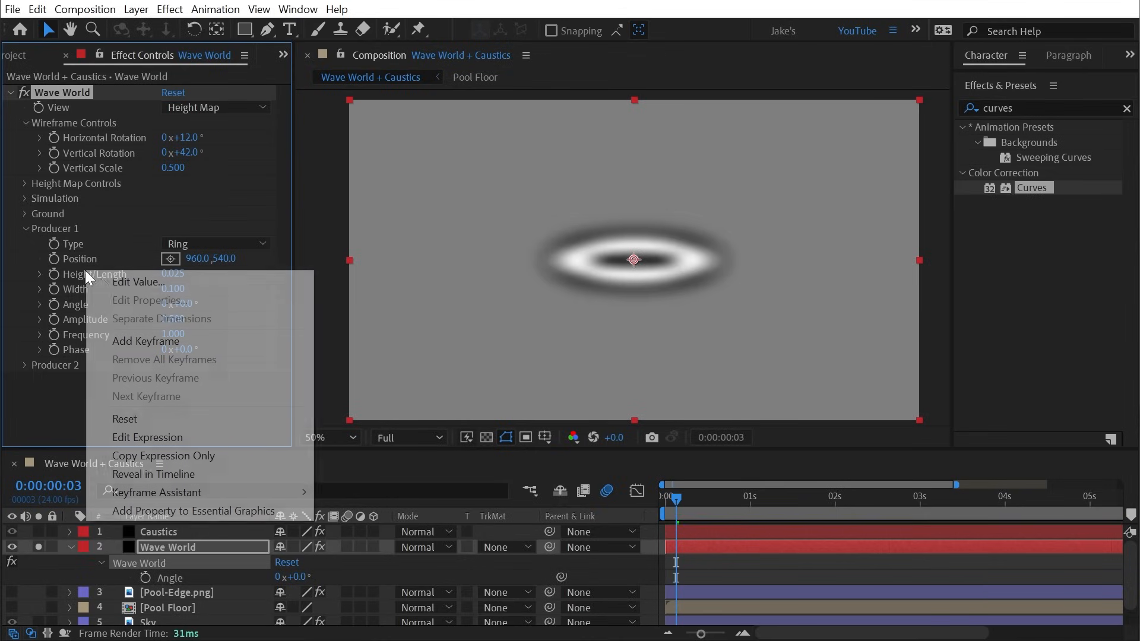
left_click(126, 418)
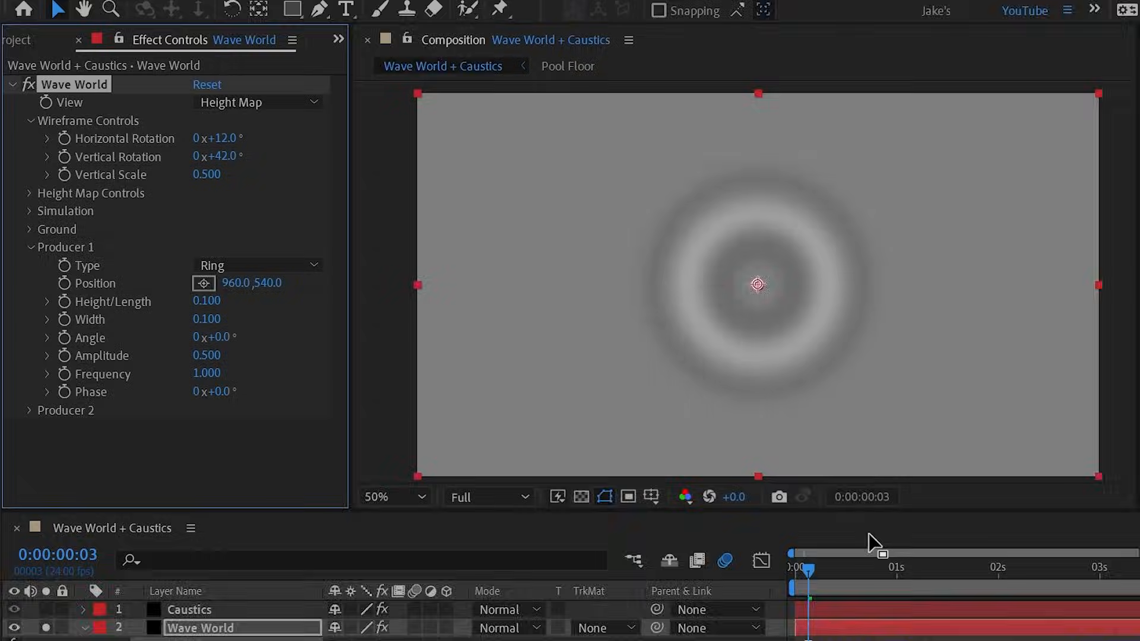
left_click_drag(676, 498, 664, 499)
key("space")
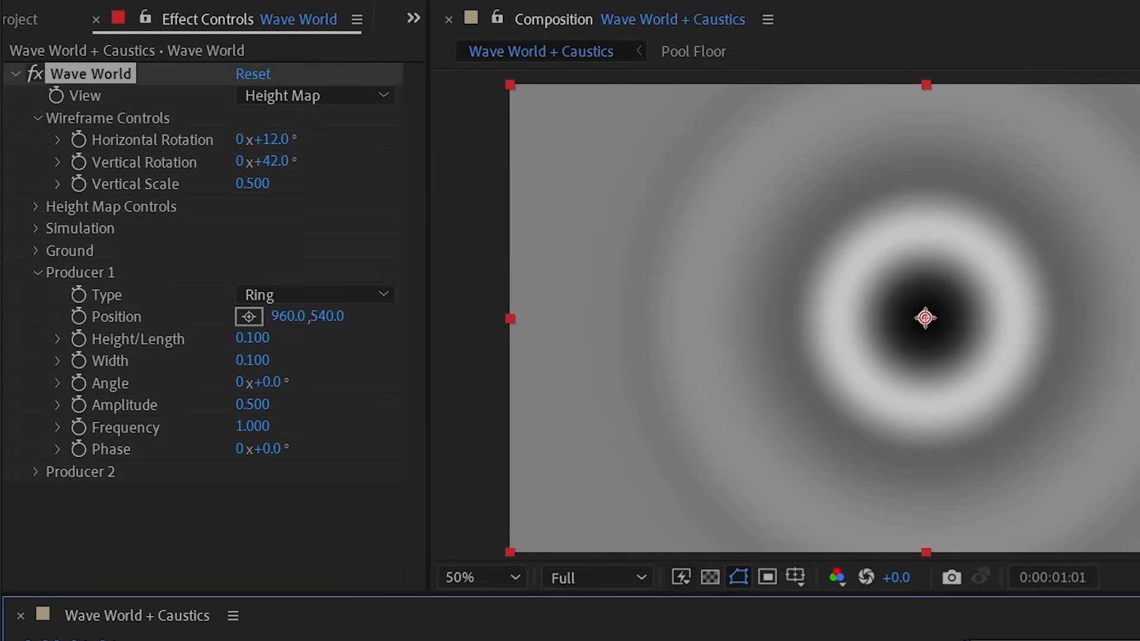
Switch the Wave World view to Wireframe Preview and try raising Producer 1's Amplitude to 0.830.
left_click(325, 95)
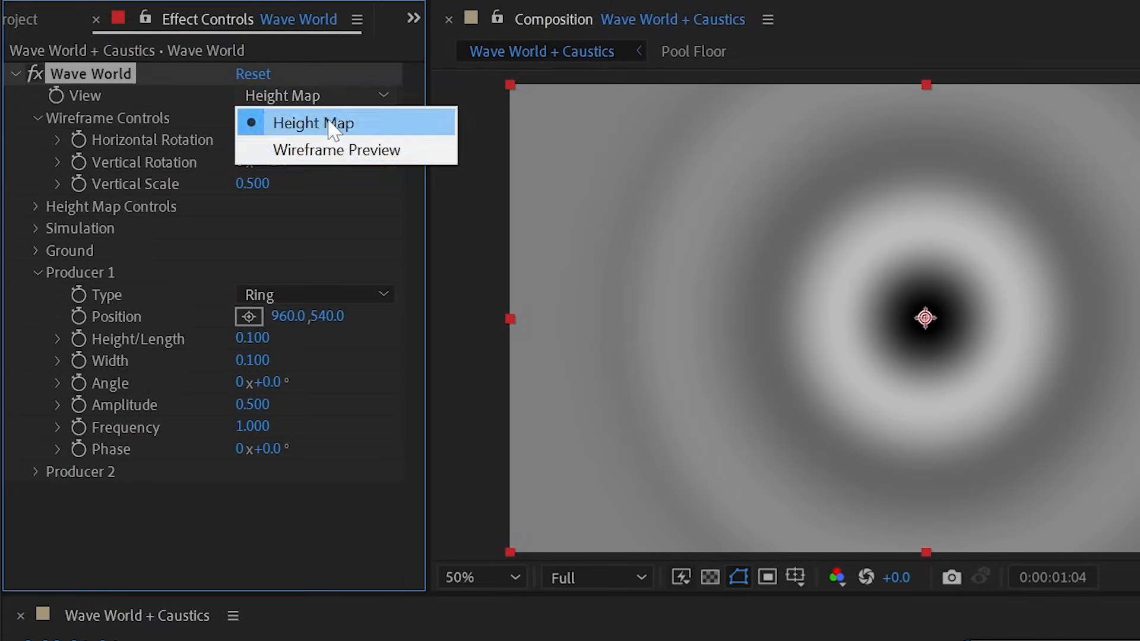
left_click(332, 150)
mouse_move(1046, 640)
left_mouse_down()
mouse_move(1081, 640)
mouse_move(1068, 640)
left_mouse_up()
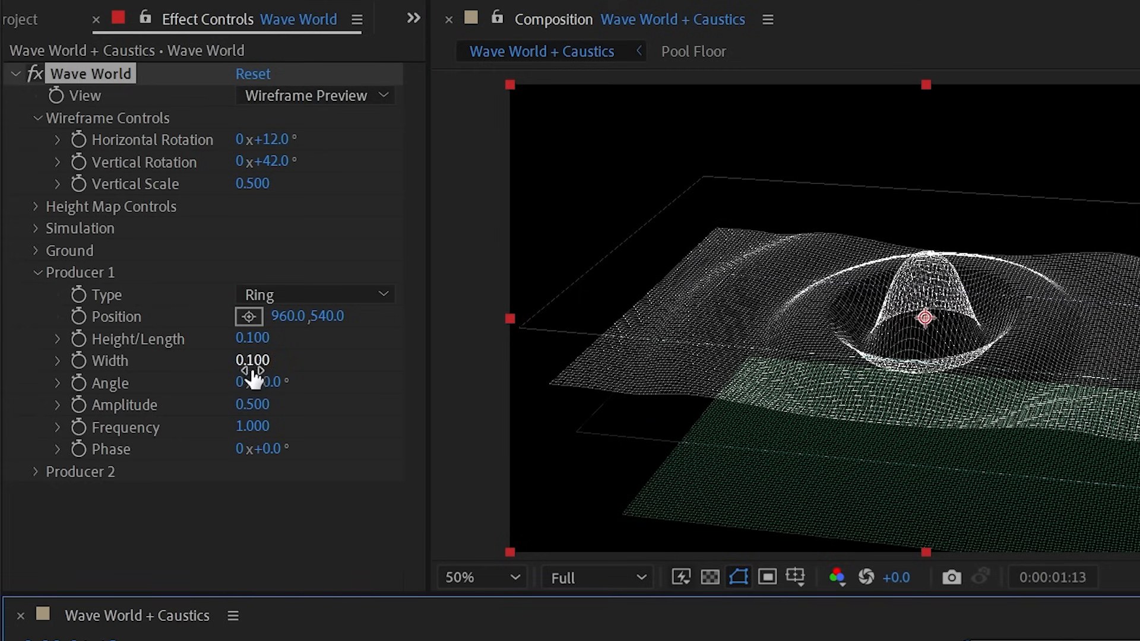
left_click_drag(257, 408, 292, 405)
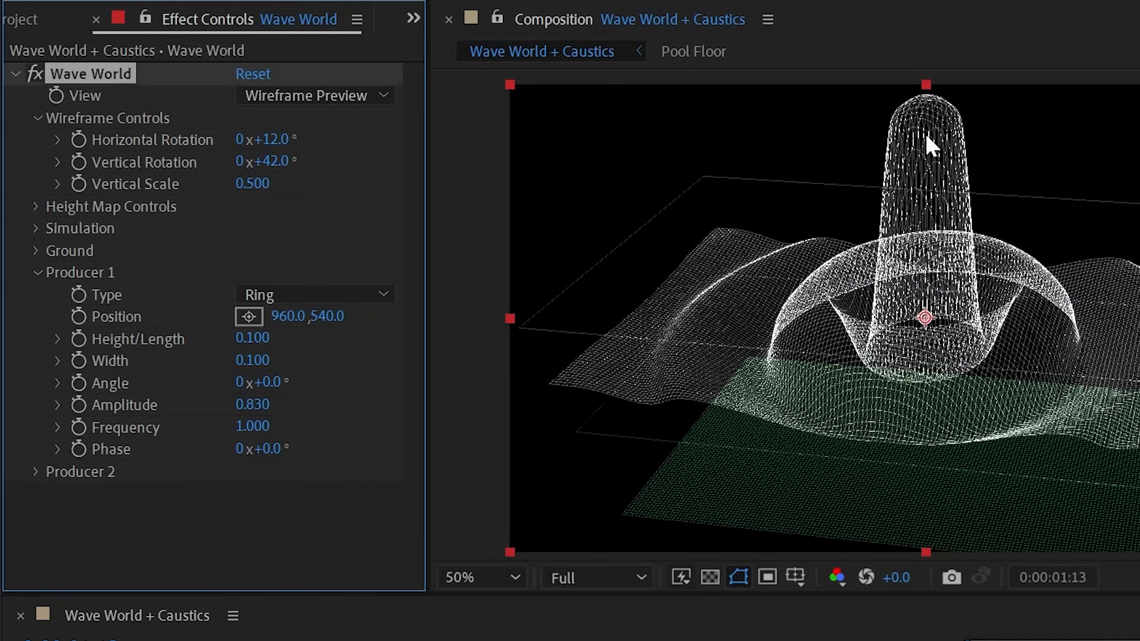
key("space")
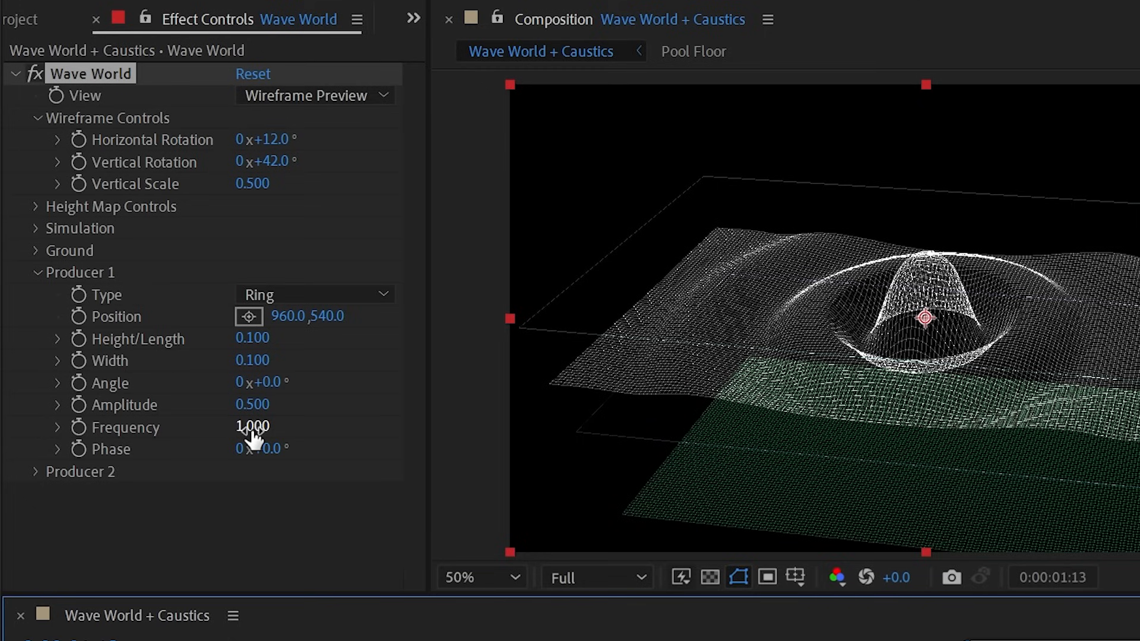
Preview the wireframe ripple from the first frame, set Producer 1's Frequency to 0.5, and preview again.
left_click_drag(1119, 640, 971, 640)
key("space")
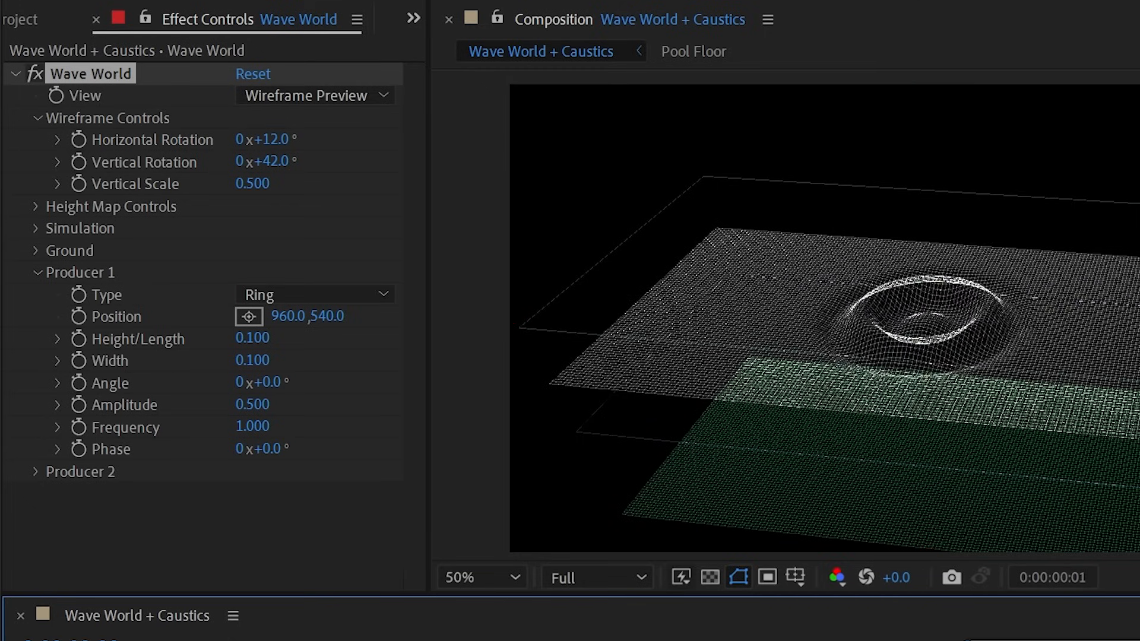
key("space")
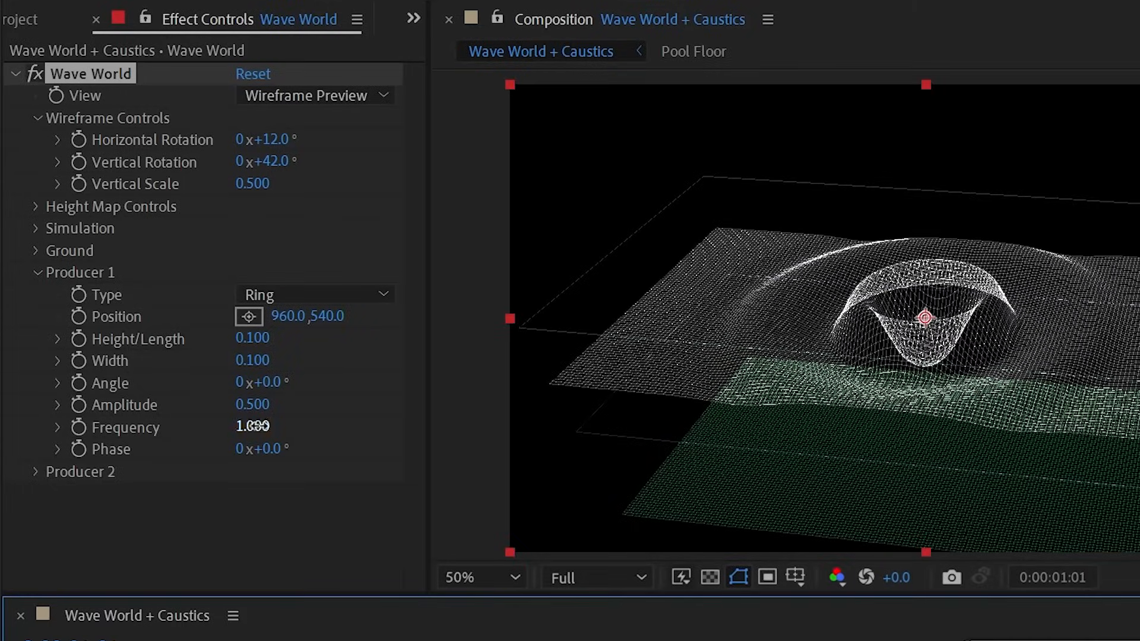
left_click(254, 426)
type(".5")
key("Return")
key("space")
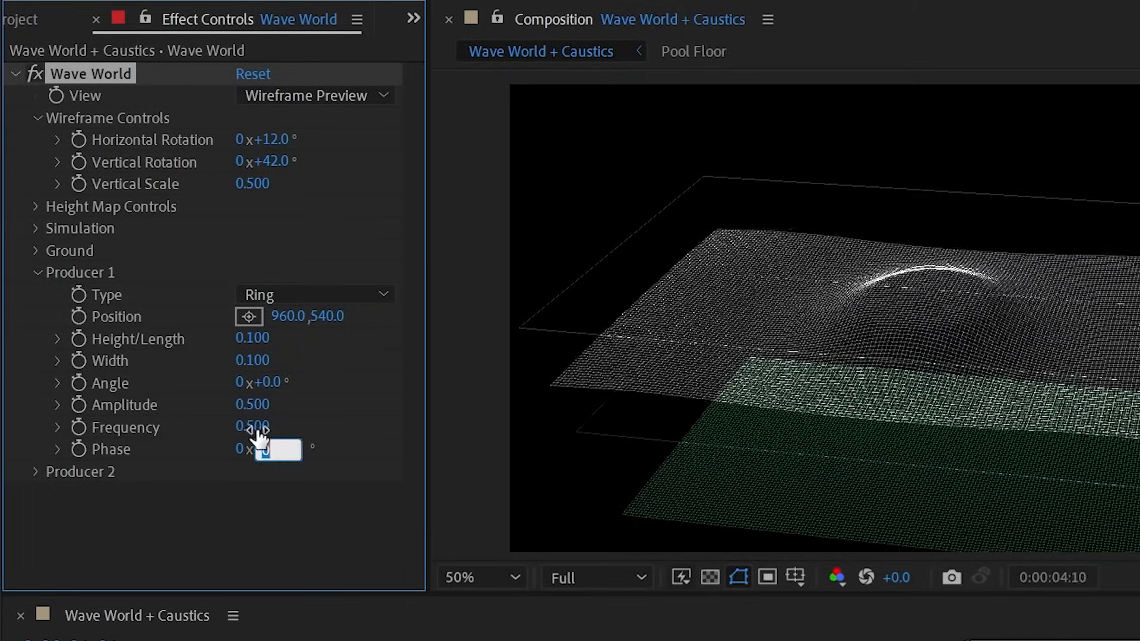
Set Producer 1's Frequency to 2.
left_click(257, 427)
type("2")
key("Return")
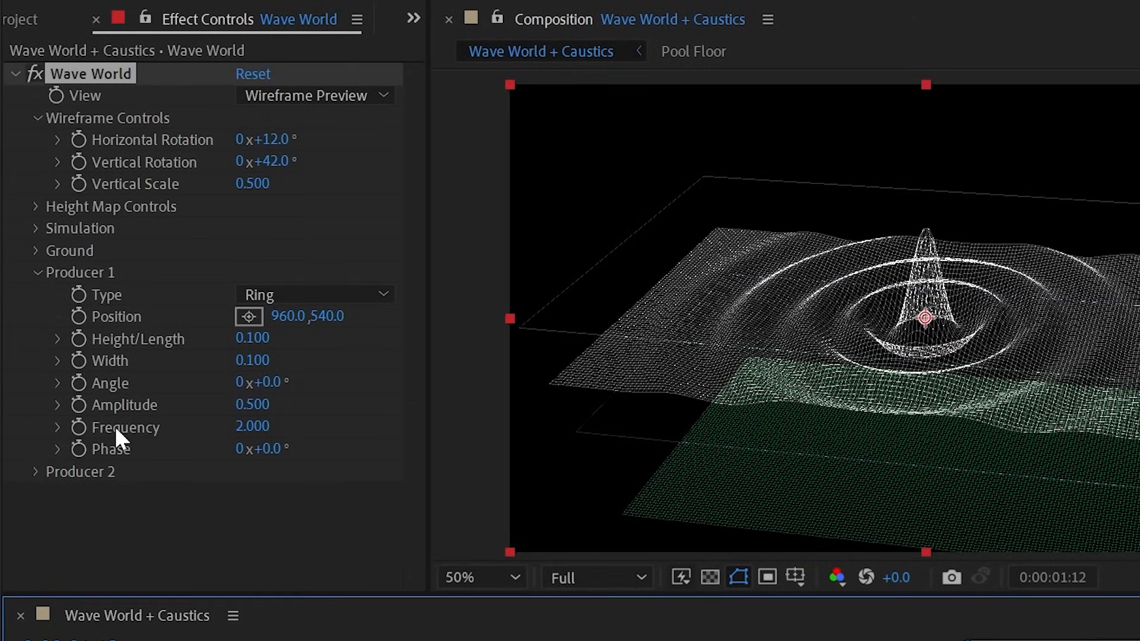
Shift Producer 1's Phase to 104°, return to the first frame, raise it to 113°, and preview.
left_click_drag(272, 451, 283, 452)
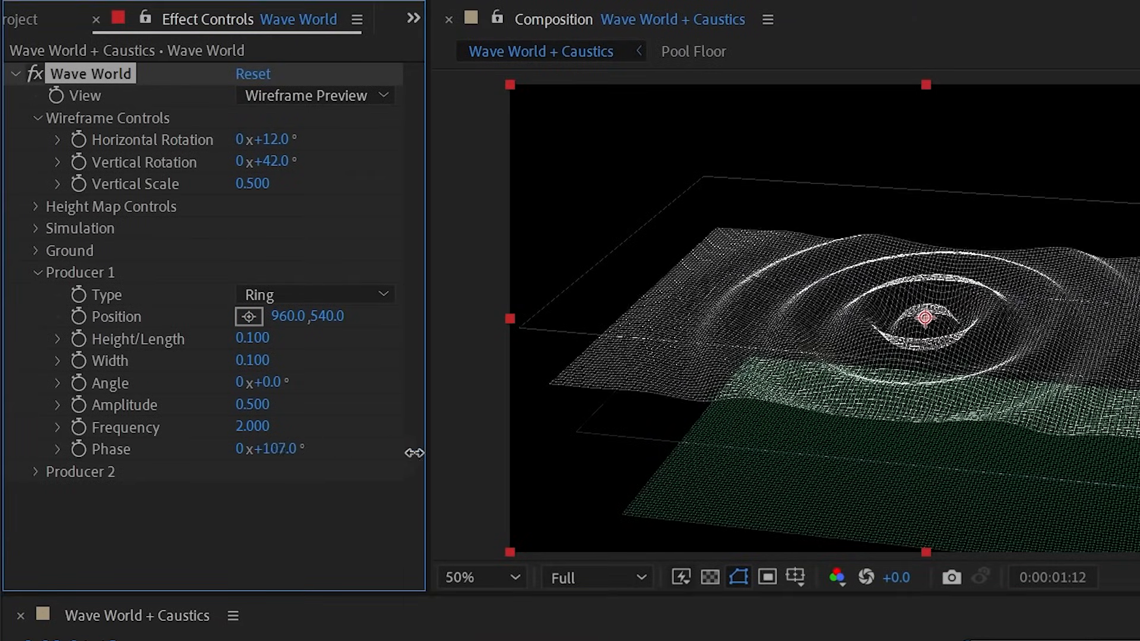
left_click_drag(514, 461, 570, 516)
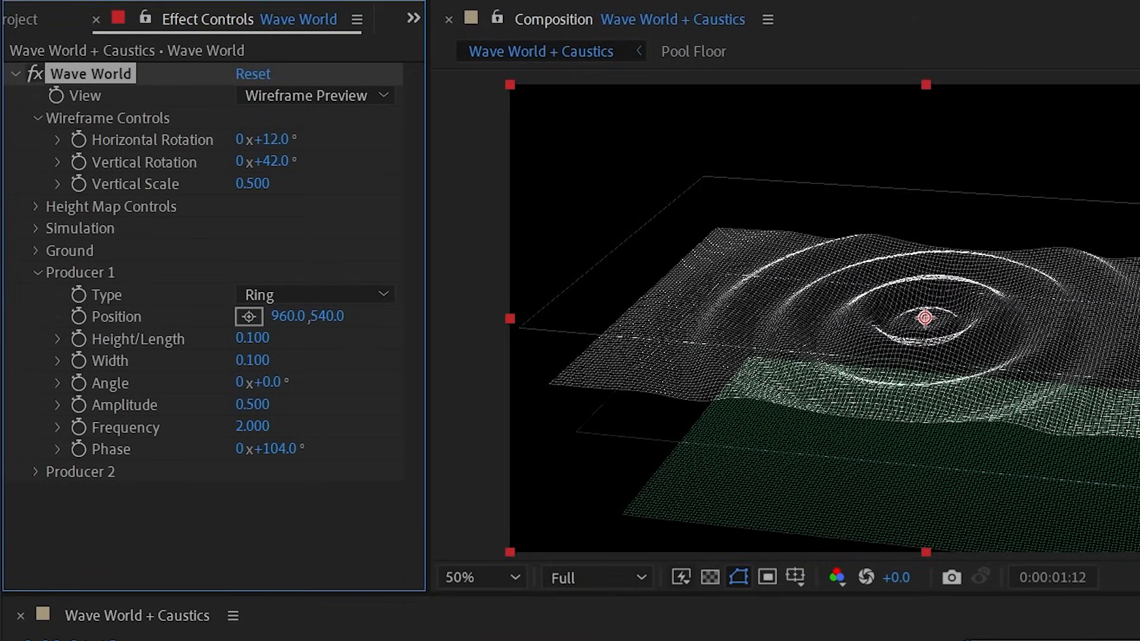
key("Home")
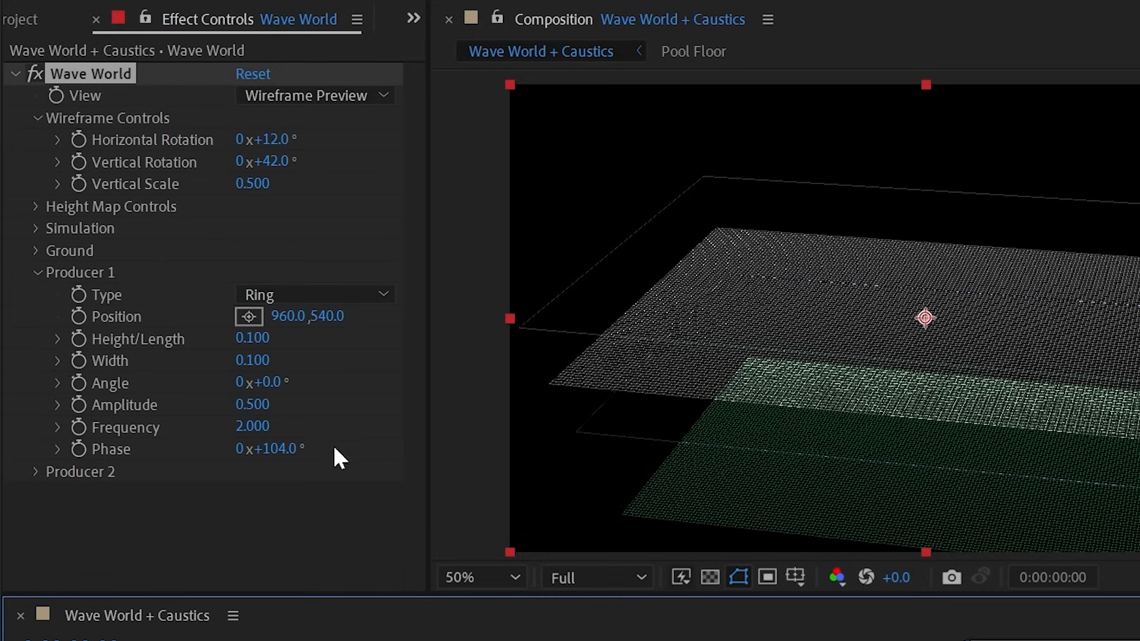
left_click_drag(285, 448, 340, 448)
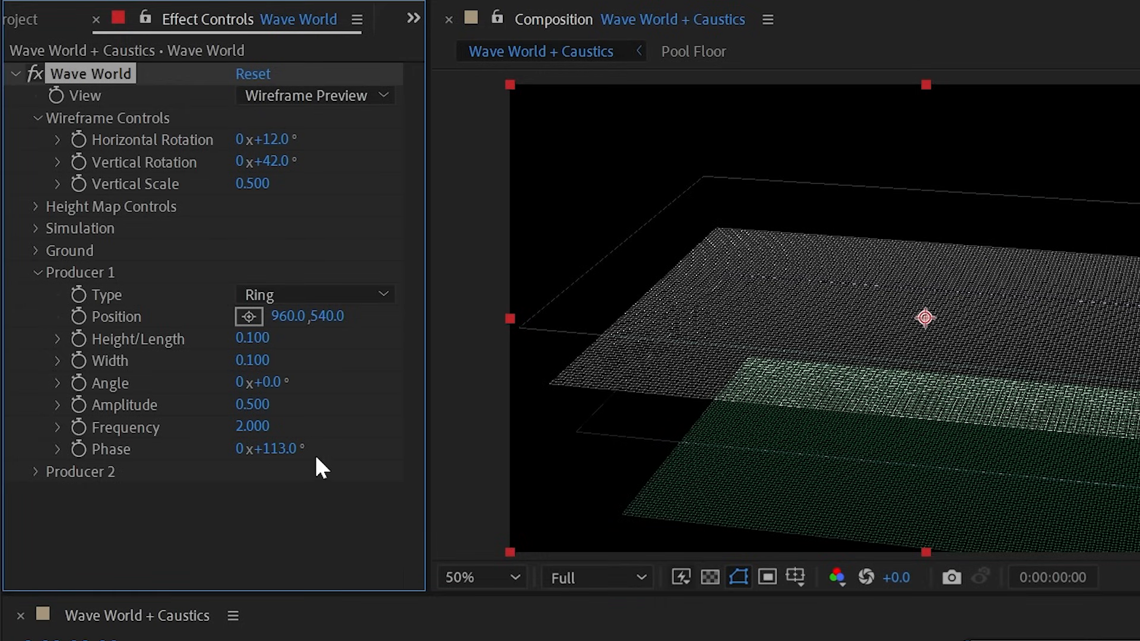
key("space")
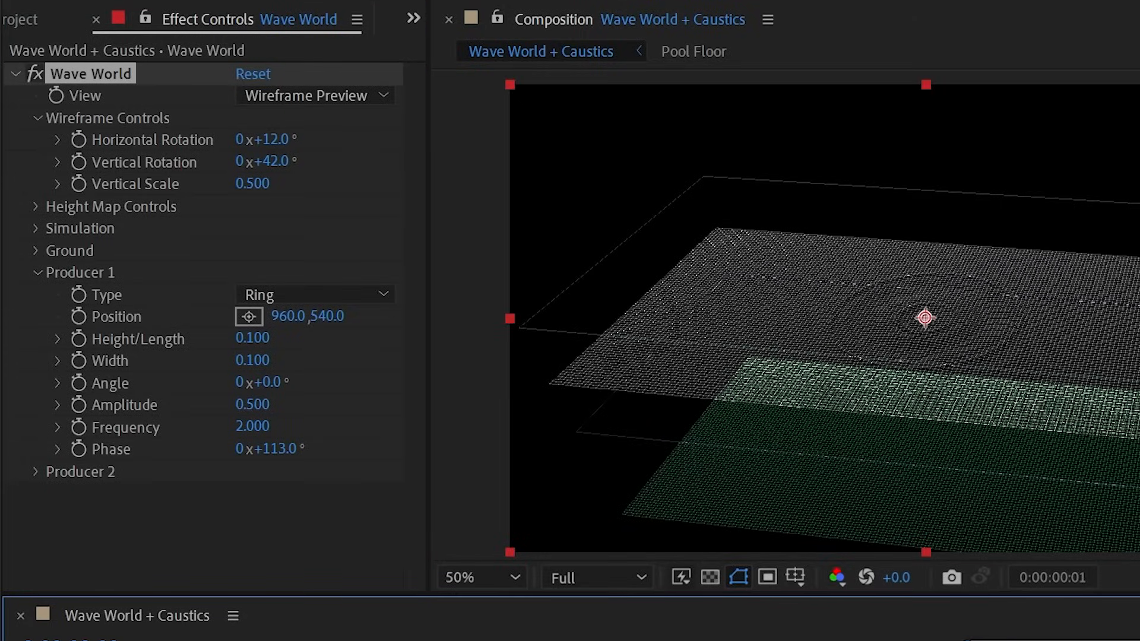
Try Producer 1's Phase at 44°, reset it to its default, and preview the ripple.
left_click_drag(277, 449, 249, 500)
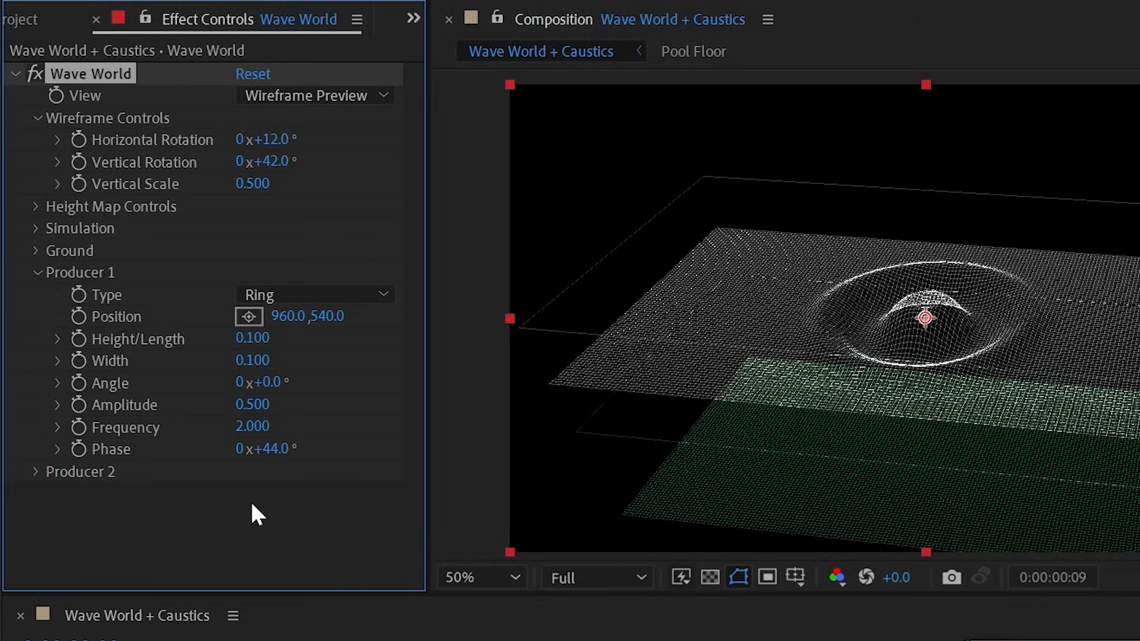
right_click(111, 445)
left_click(169, 640)
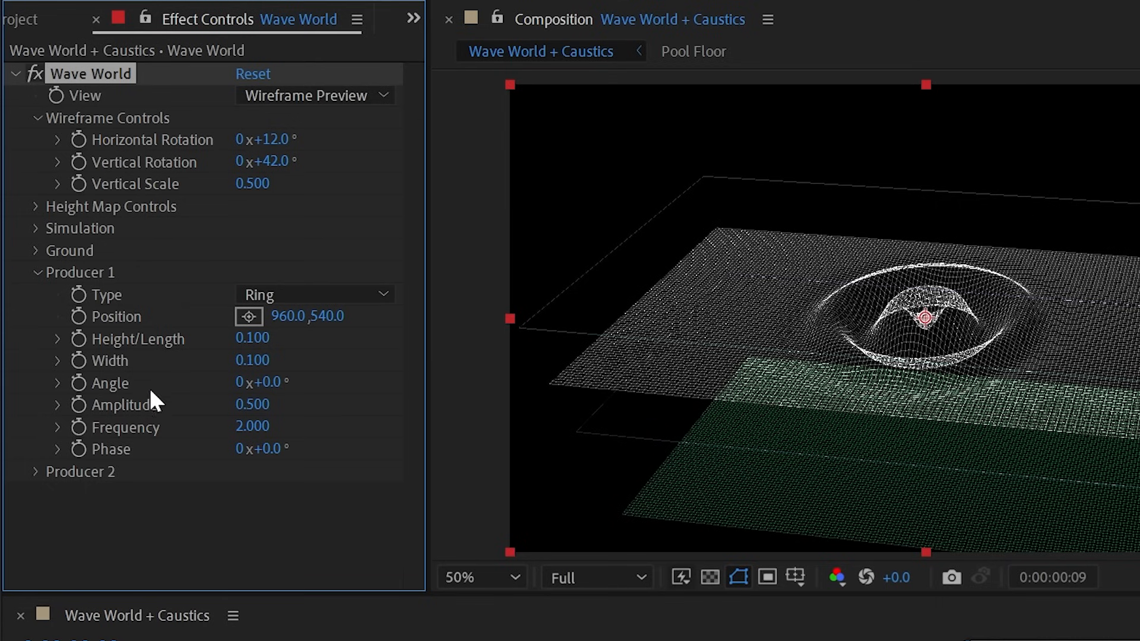
key("space")
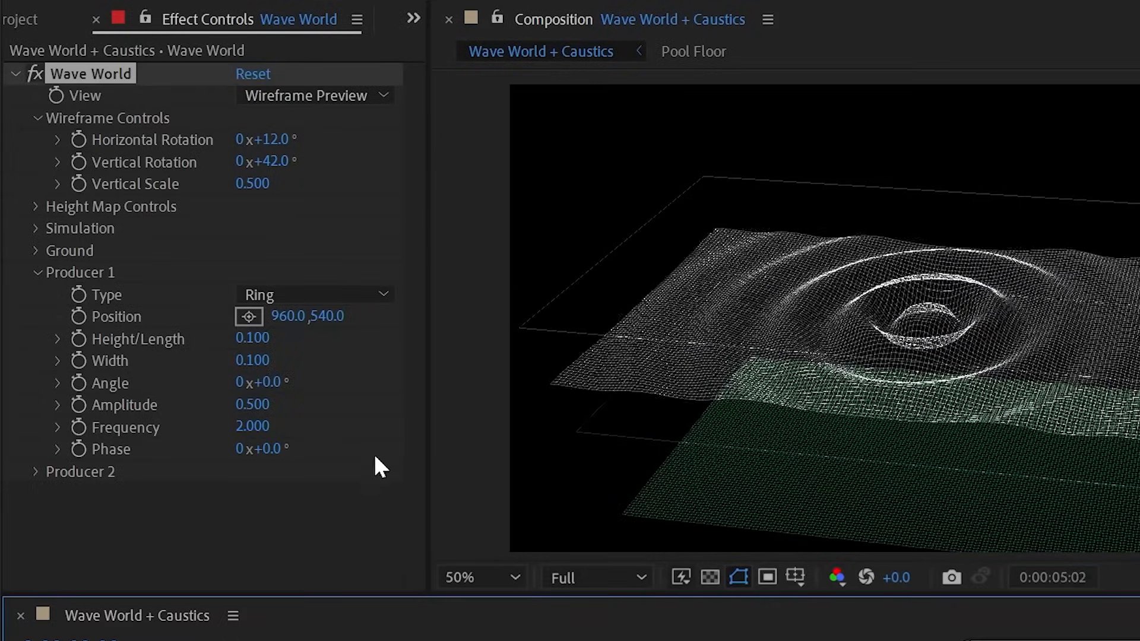
key("space")
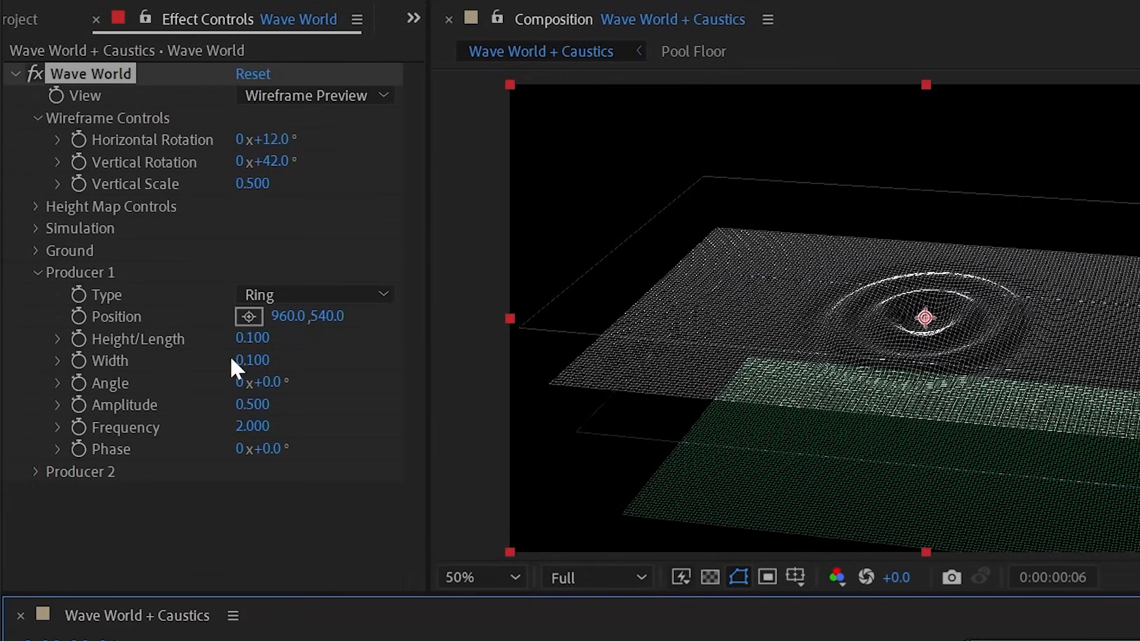
Set Producer 1's Frequency to 0, preview the wave, and shift its Phase to 182°.
left_click(261, 427)
type("0")
key("Return")
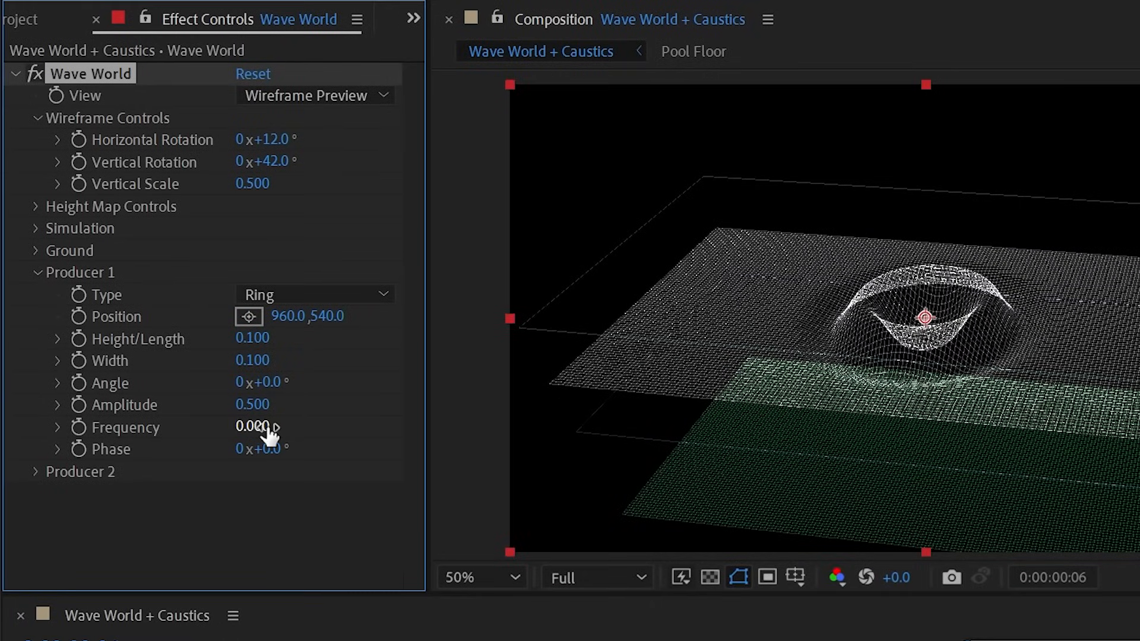
key("space")
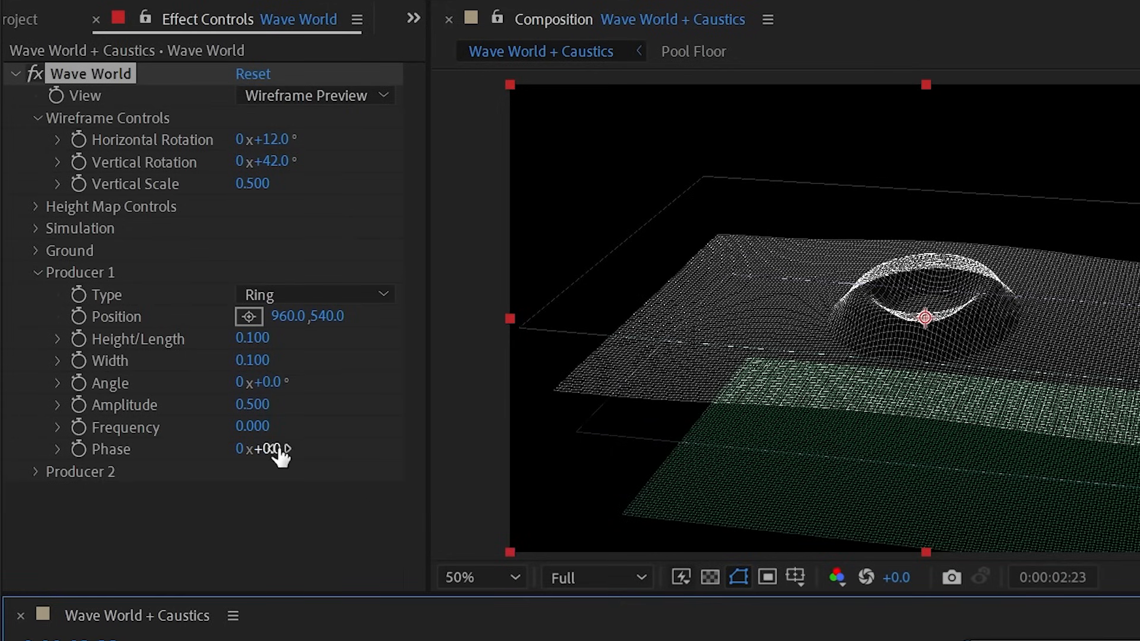
left_click_drag(278, 449, 478, 414)
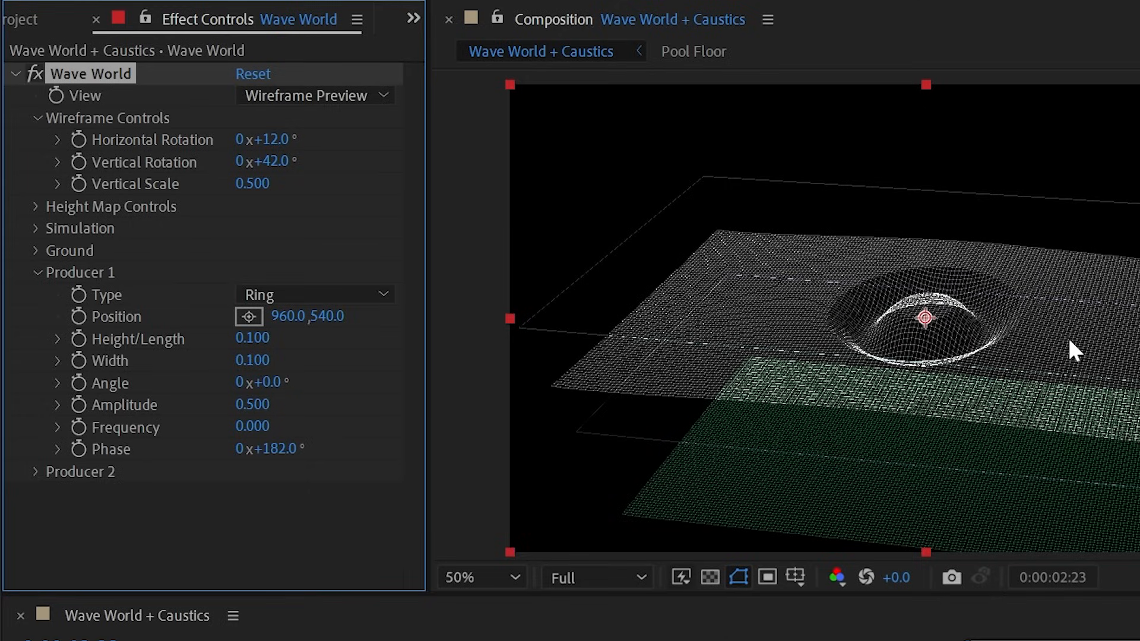
Set Producer 1's Height/Length and Width both to 0.02.
type("0.02")
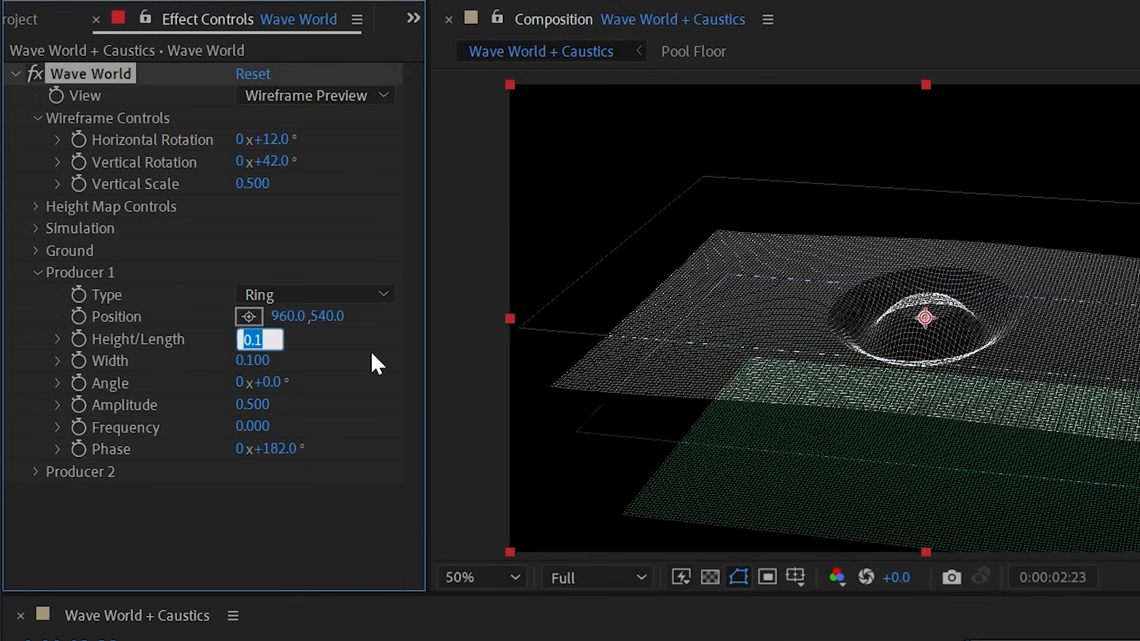
key("Return")
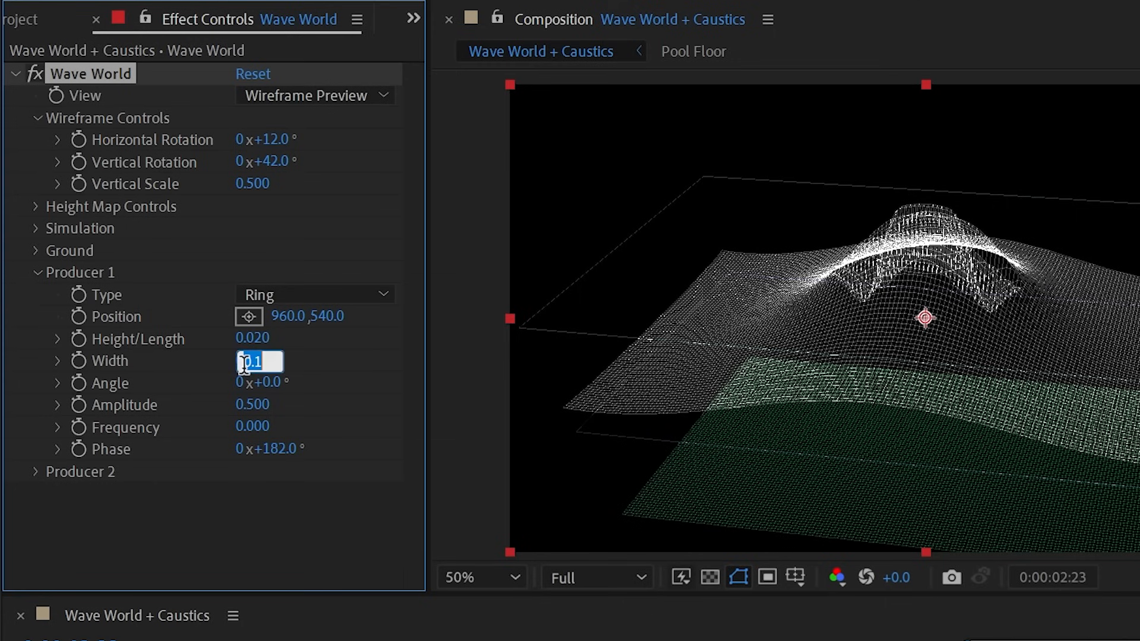
type(".02")
key("Return")
Lower Producer 1's Phase to 99° while scrubbing through the animation, and return the Wave World view to Height Map.
left_click_drag(1133, 640, 1110, 617)
left_click_drag(298, 459, 178, 447)
left_click_drag(1110, 640, 970, 640)
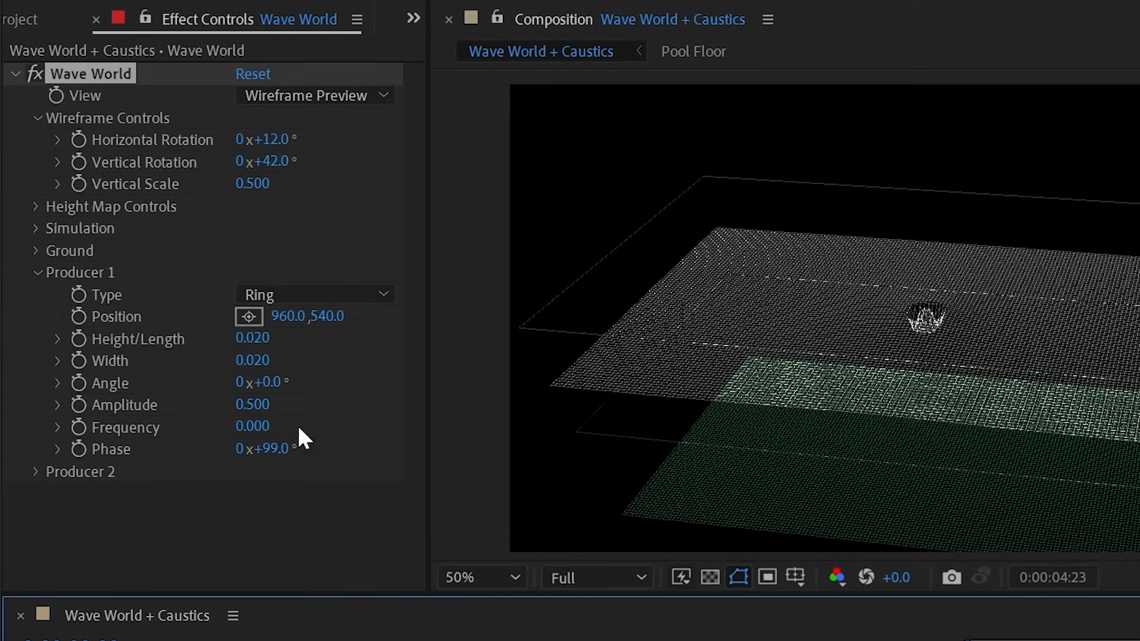
key("space")
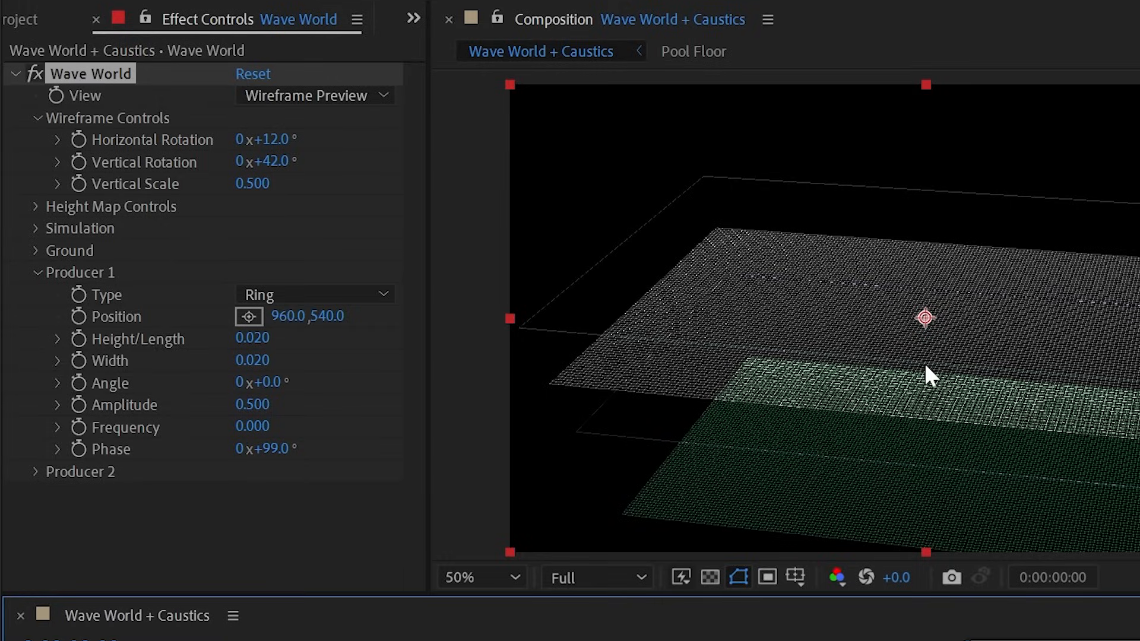
left_click(314, 95)
left_click(343, 120)
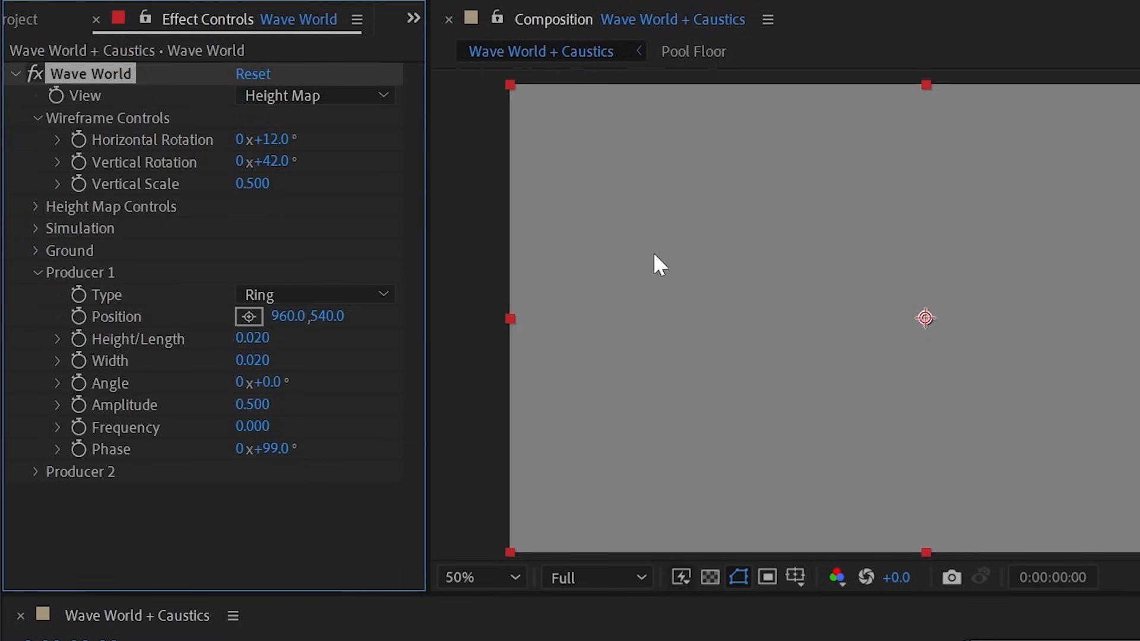
Create a null object layer and rename it Point 1.
left_click(136, 9)
mouse_move(196, 28)
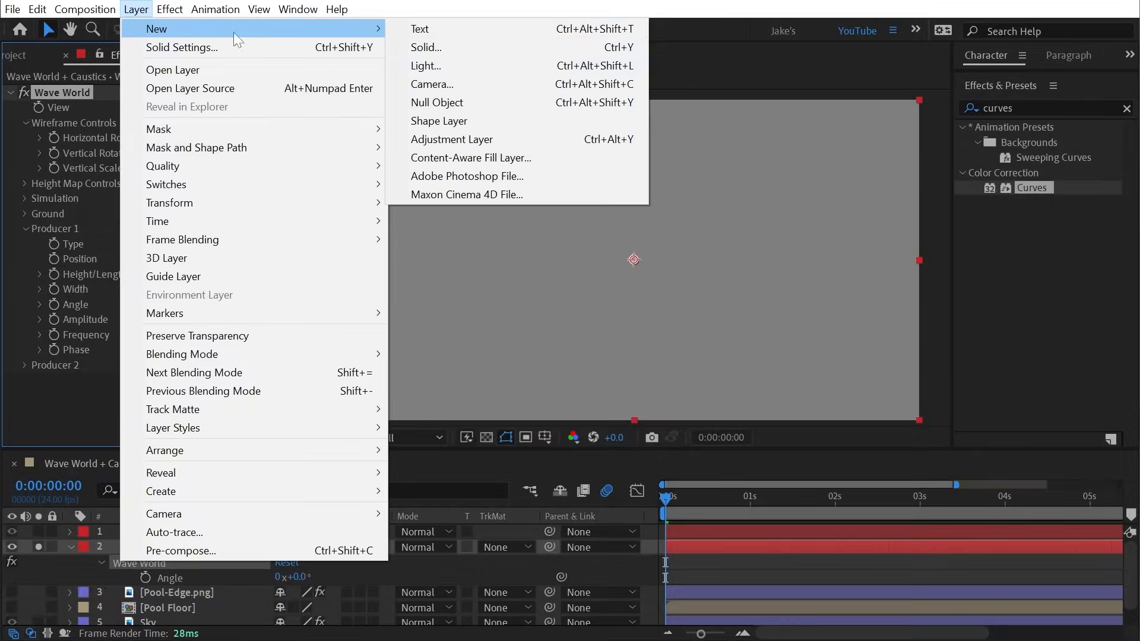
left_click(436, 102)
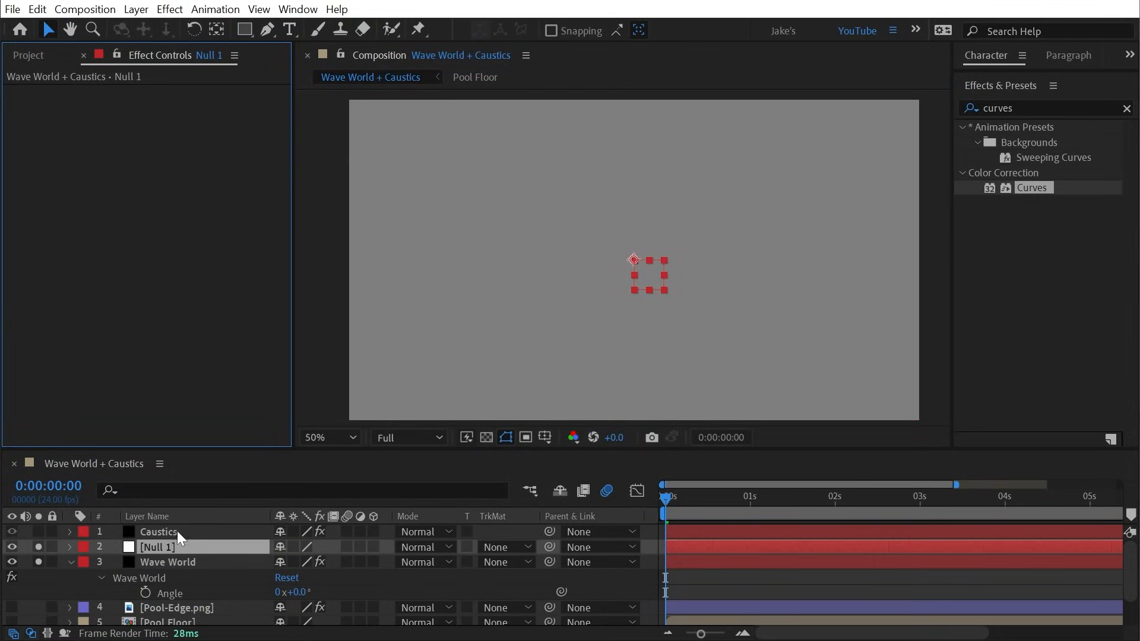
left_click(163, 540)
key("Return")
type("Point")
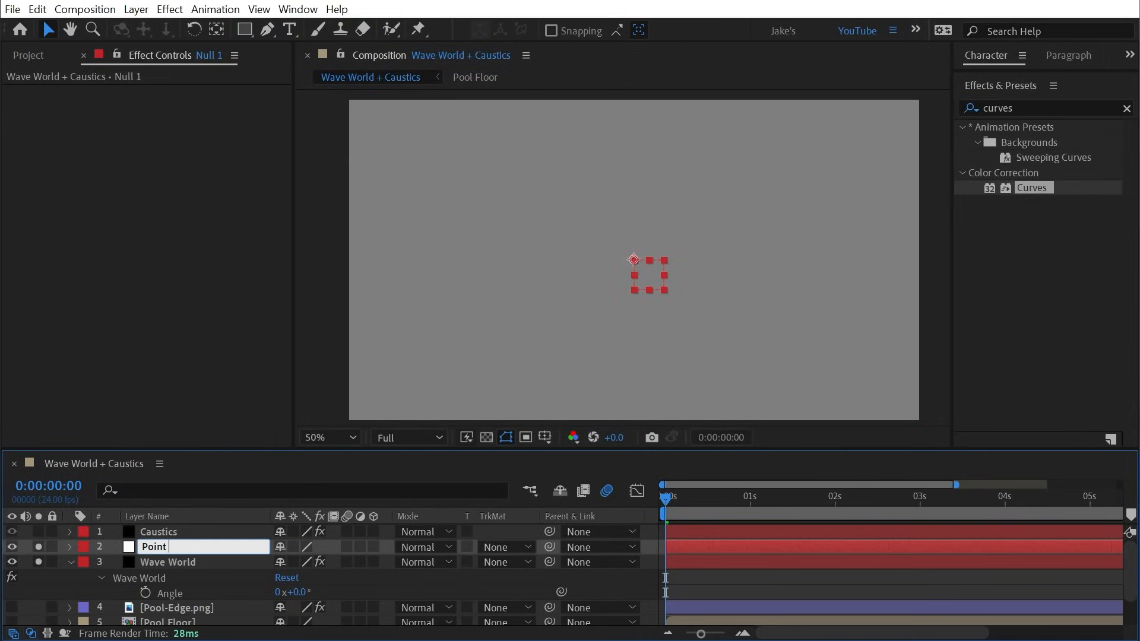
type(" 1")
key("Return")
Reveal Point 1's Position and link Wave World Producer 1's Position to it with an expression.
key("p")
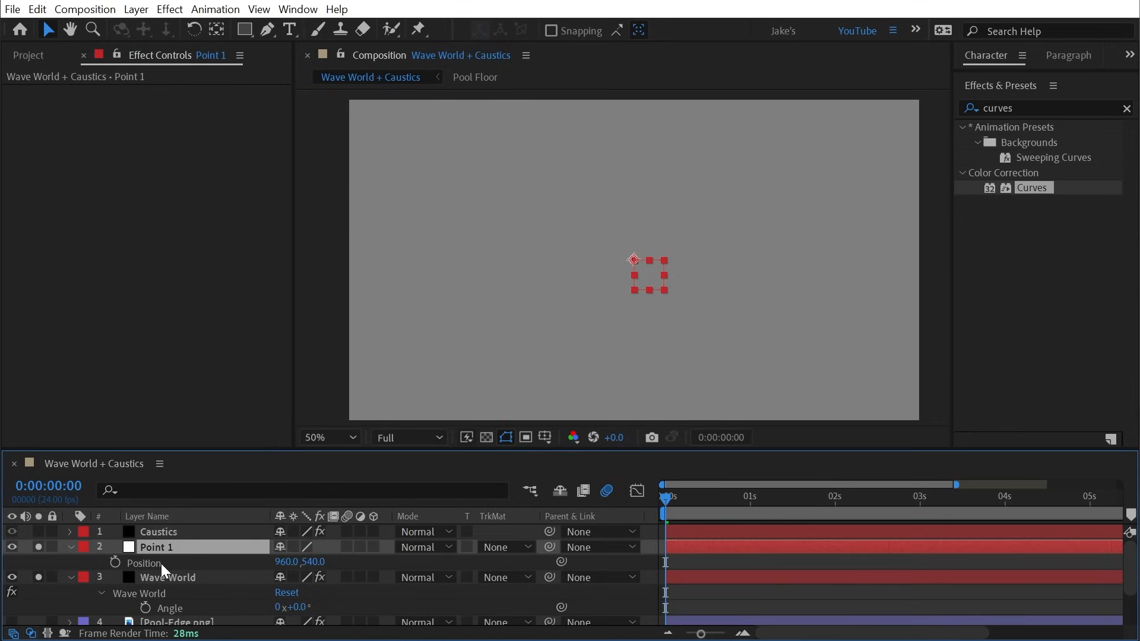
scroll(193, 561, "down", 1)
scroll(192, 562, "up", 1)
left_click(173, 579)
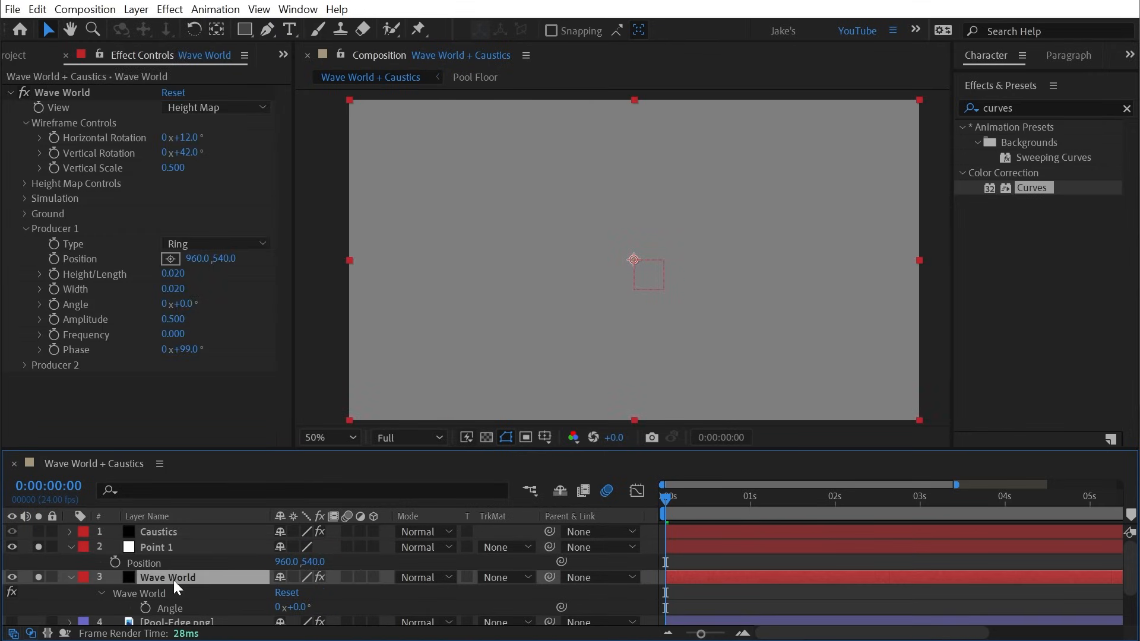
left_click(52, 259, "alt")
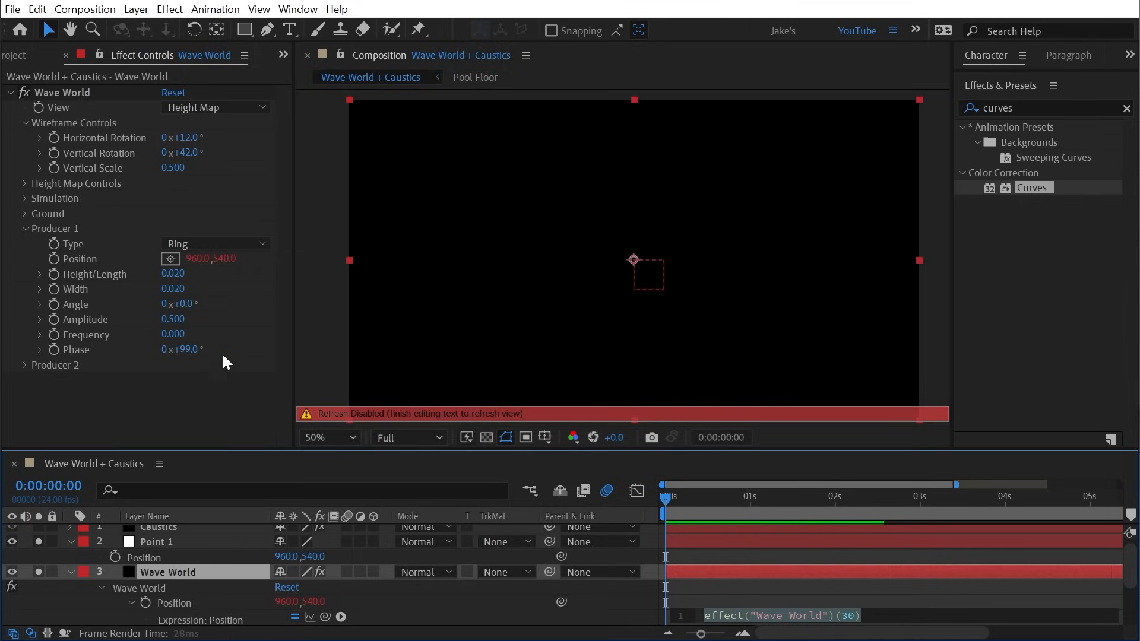
left_click_drag(325, 617, 145, 561)
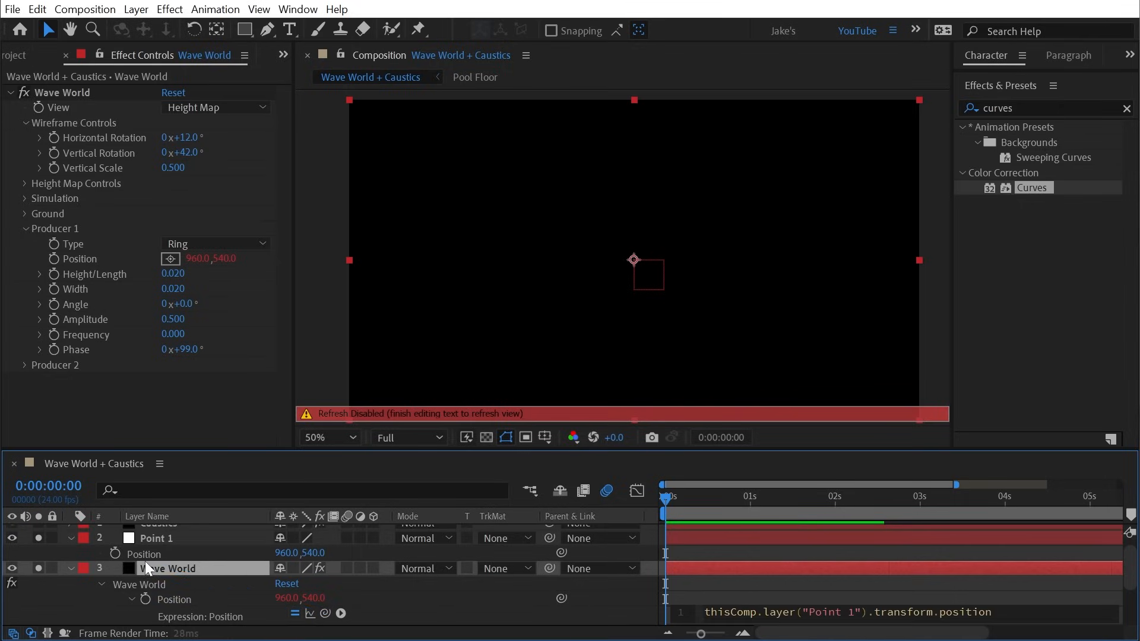
left_click(624, 589)
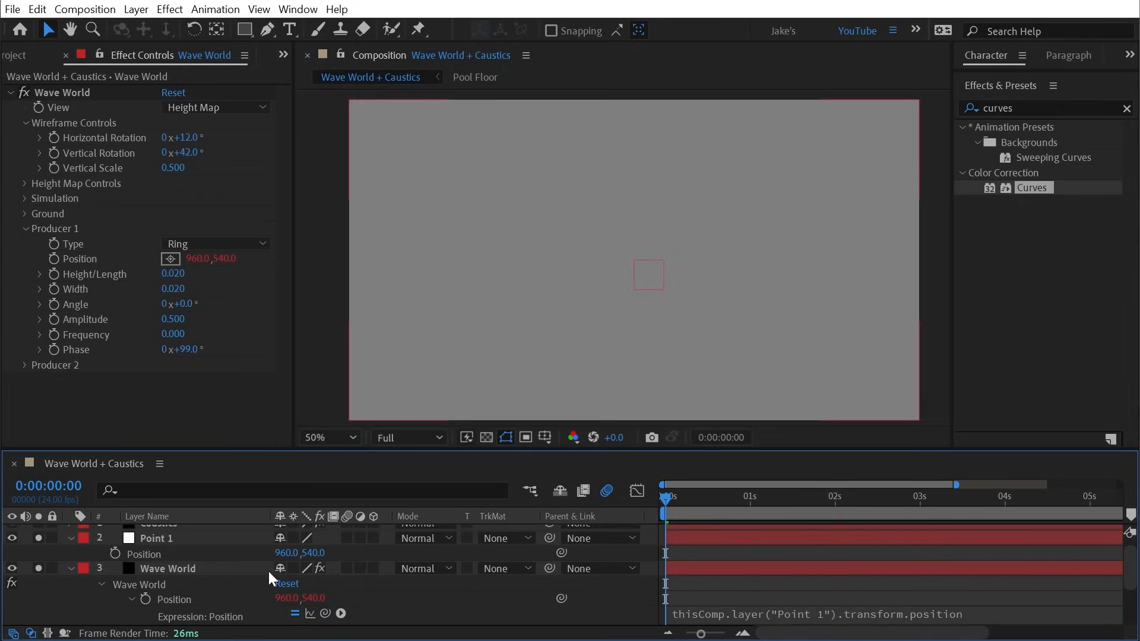
Move the Point 1 null to about 132, 162, near the upper-left corner of the composition frame.
left_click(154, 540)
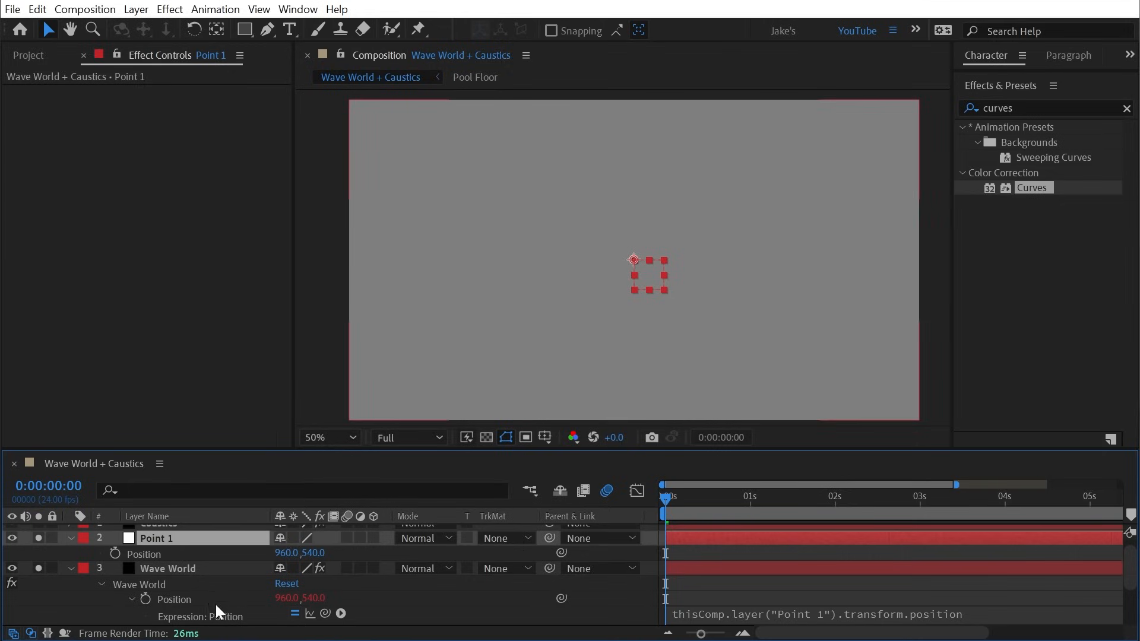
left_click_drag(642, 267, 442, 206)
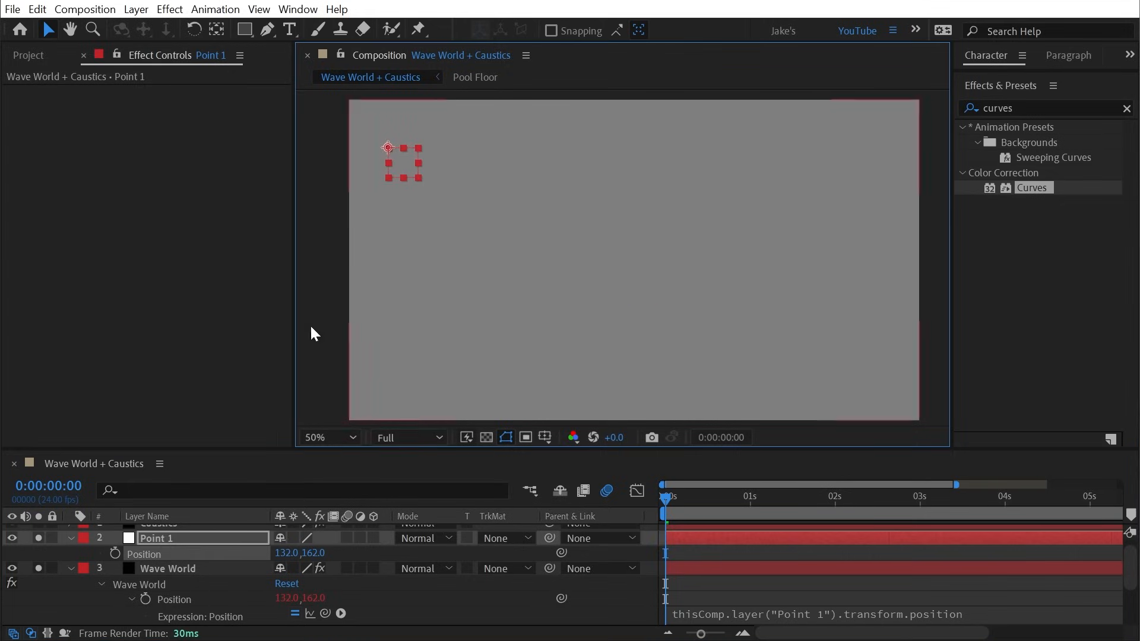
Keyframe Point 1's Position at the start of the composition and at 3:00, moving the null to 1746, 664 for the second keyframe.
left_click(115, 554)
left_click_drag(681, 506, 837, 511)
left_click_drag(913, 520, 921, 512)
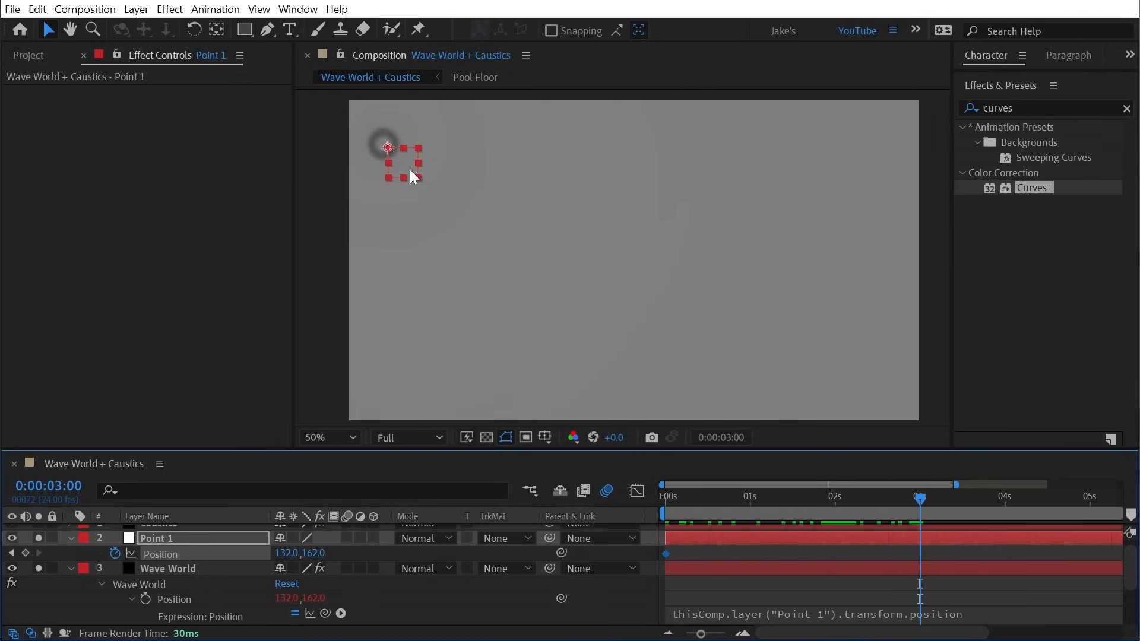
left_click_drag(409, 170, 875, 307)
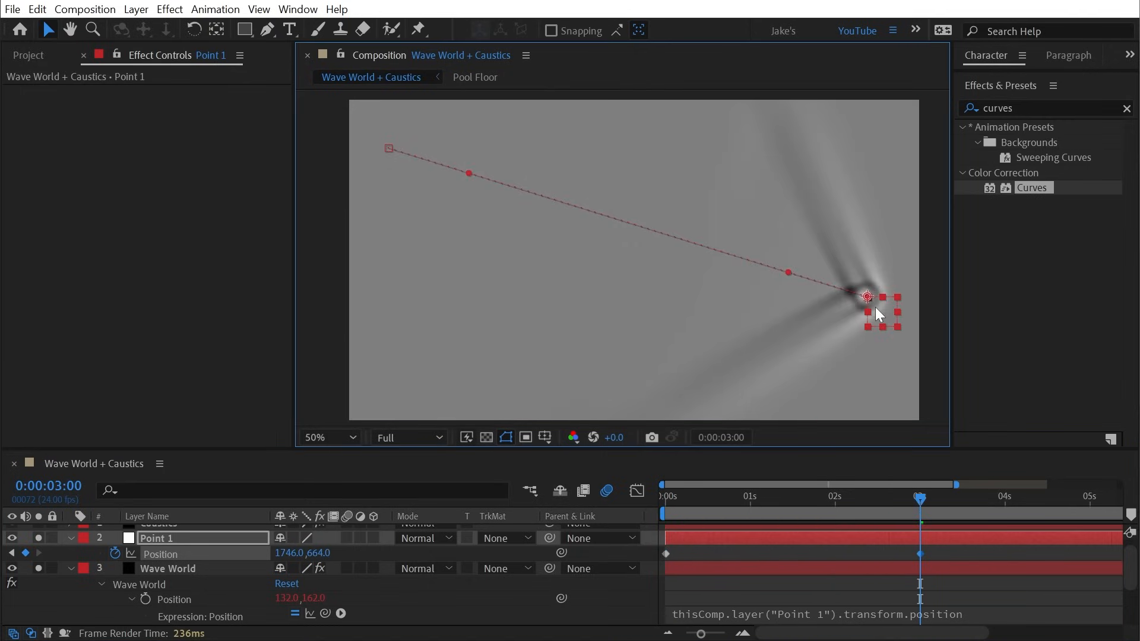
Bend Point 1's straight motion path into a smooth S-curve using the two keyframes' direction handles.
left_click_drag(787, 273, 672, 339)
left_click_drag(614, 361, 596, 370)
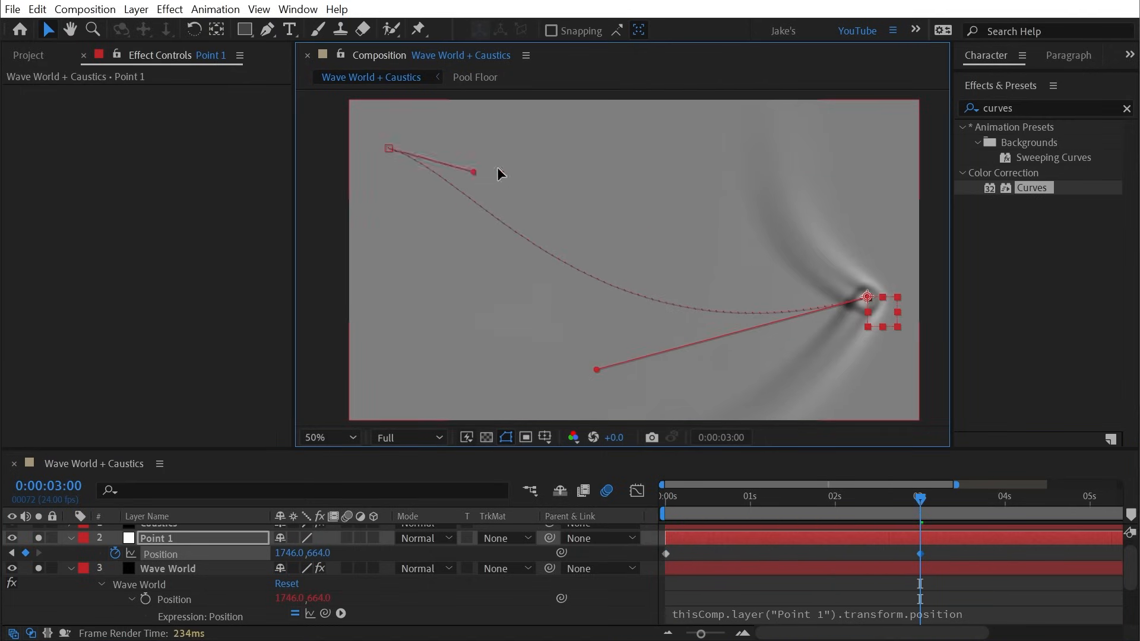
left_click_drag(473, 172, 671, 139)
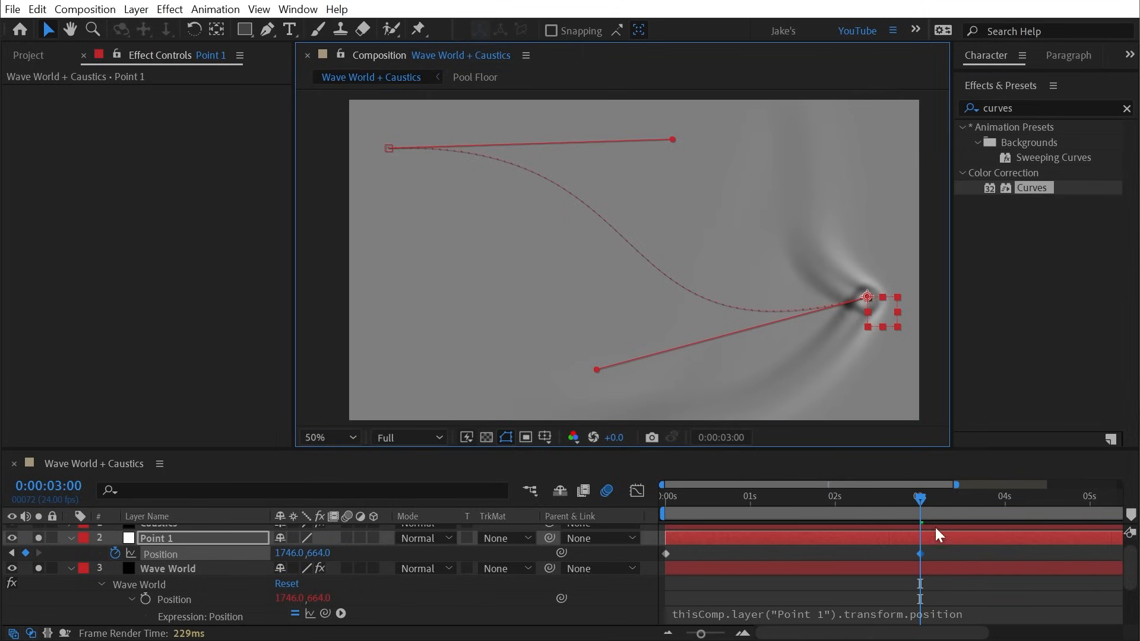
Ease both Point 1 Position keyframes in the Graph Editor with a speed curve starting and ending at zero.
left_click(636, 490)
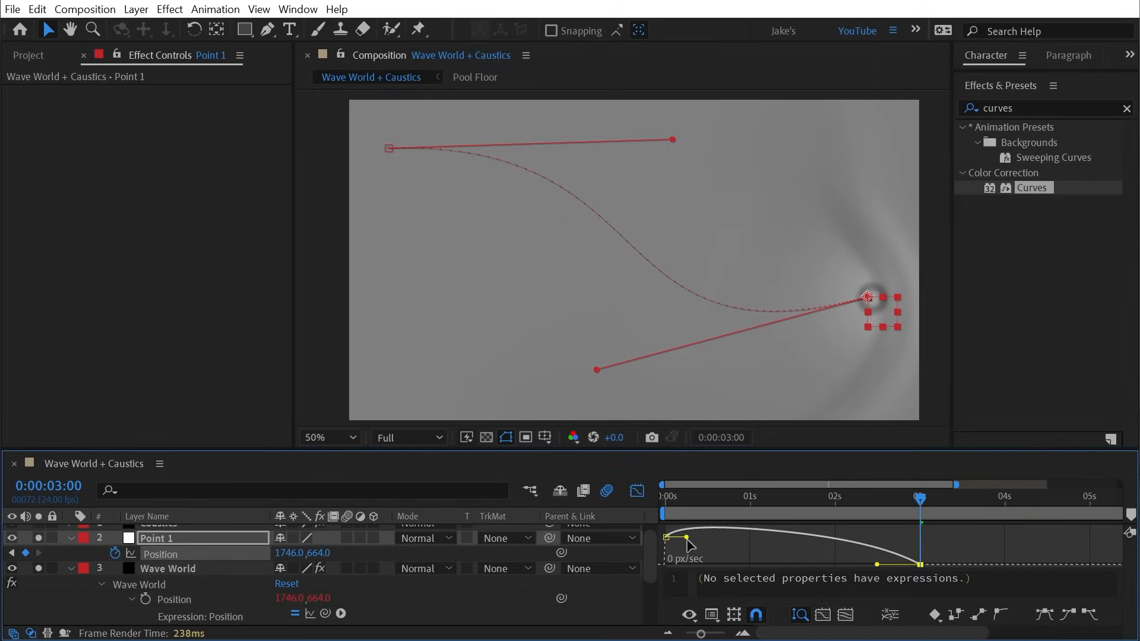
left_click_drag(686, 537, 752, 568)
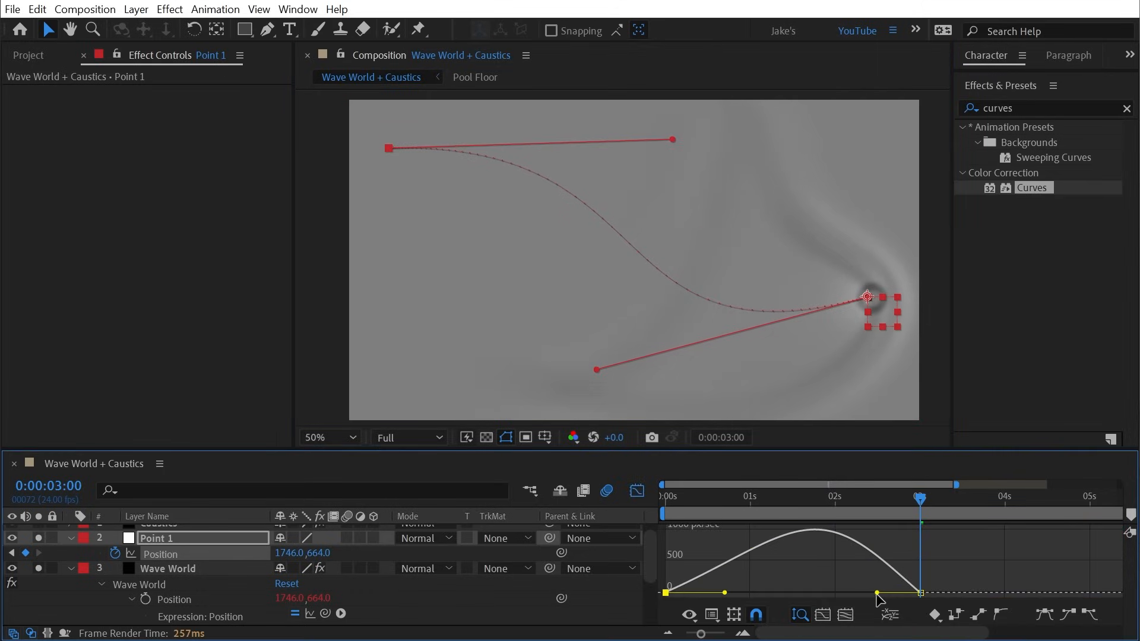
left_click_drag(877, 594, 846, 593)
left_click(637, 491)
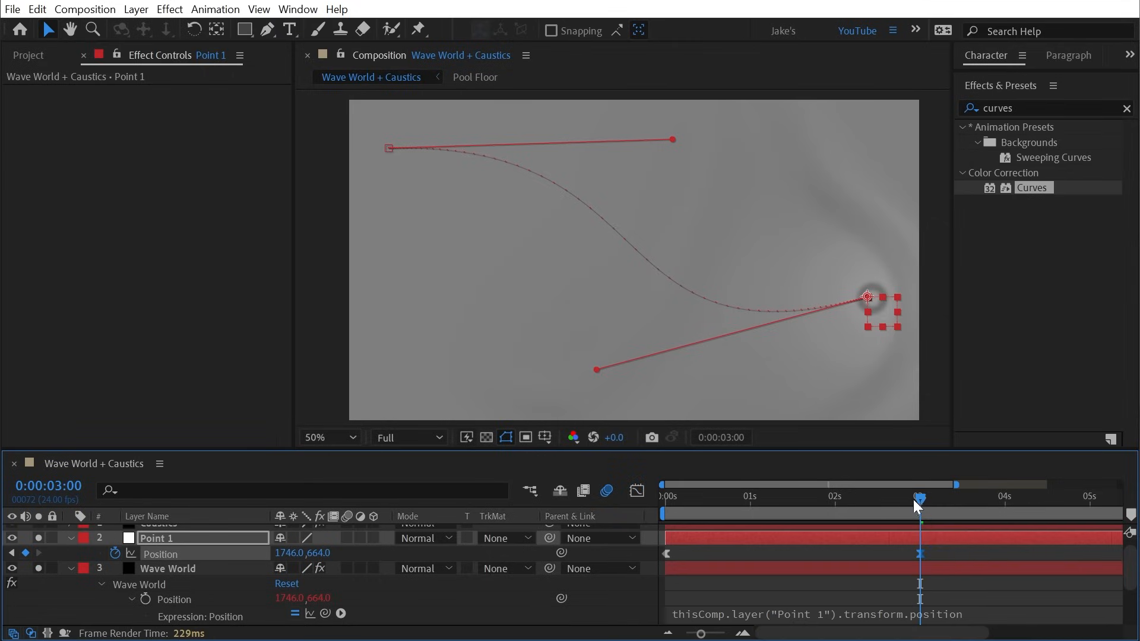
Shorten the work area to end at about 3:18 and preview the ripple following the Point 1 null.
left_click_drag(917, 499, 1006, 501)
key("space")
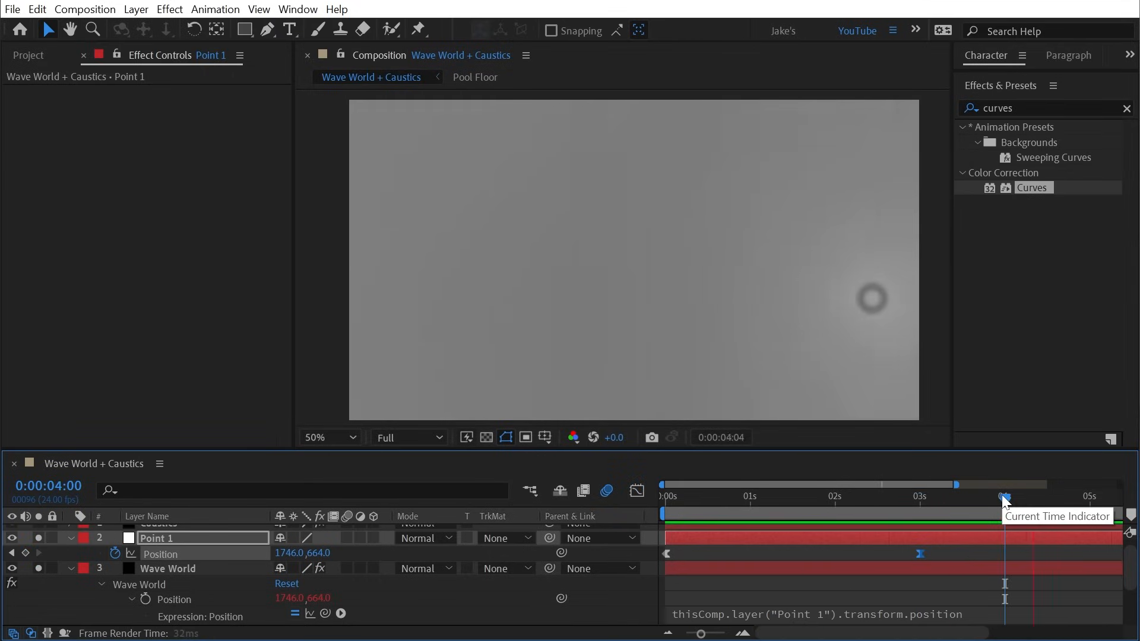
left_click_drag(1003, 499, 953, 502)
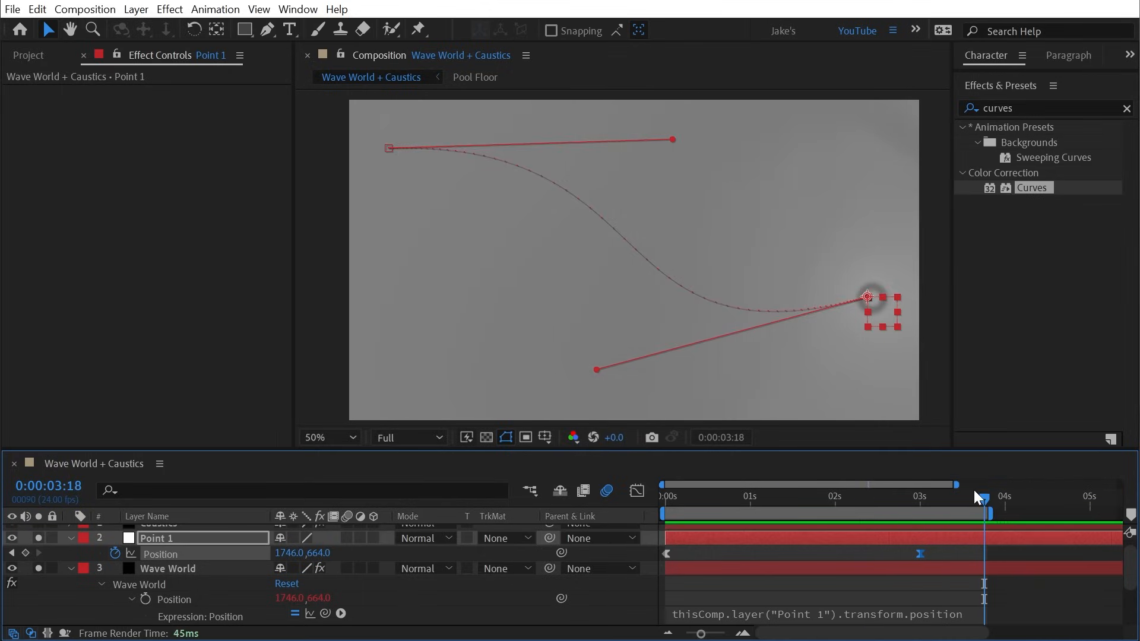
key("space")
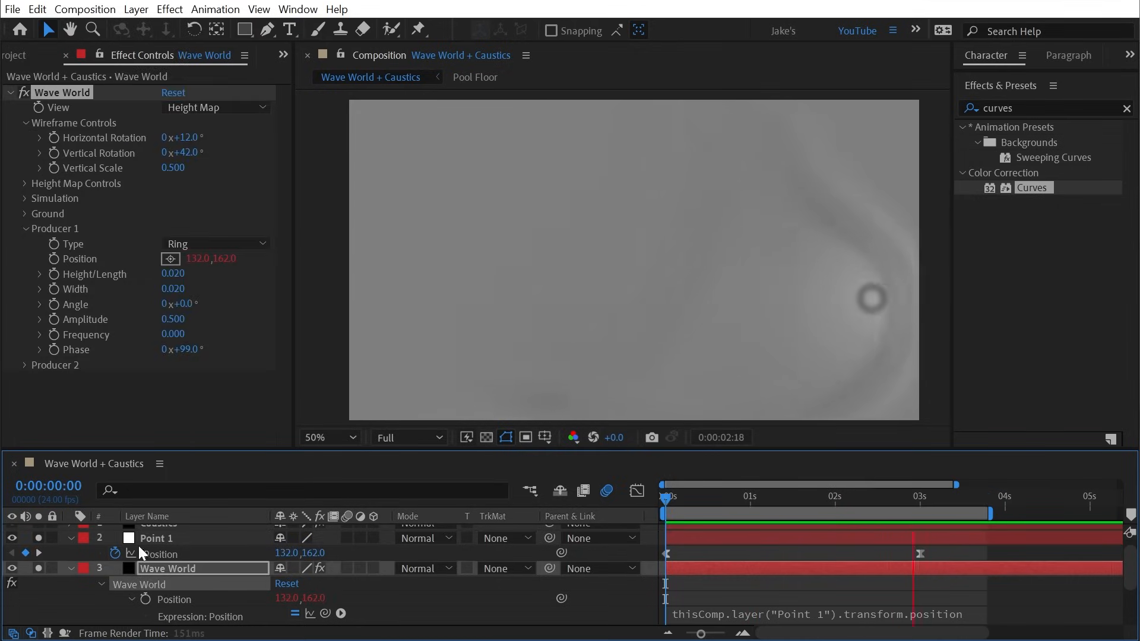
Turn off solo for the Point 1 and Wave World layers and collapse their properties in the timeline.
left_click(181, 538)
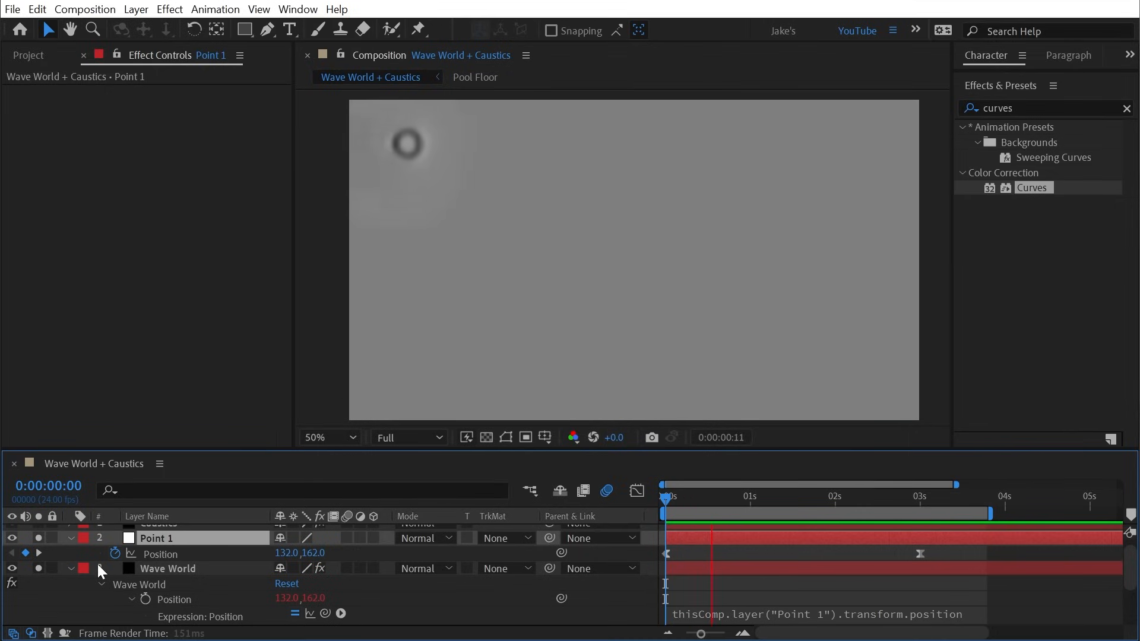
left_click(37, 539)
left_click(38, 568)
scroll(308, 579, "up", 1)
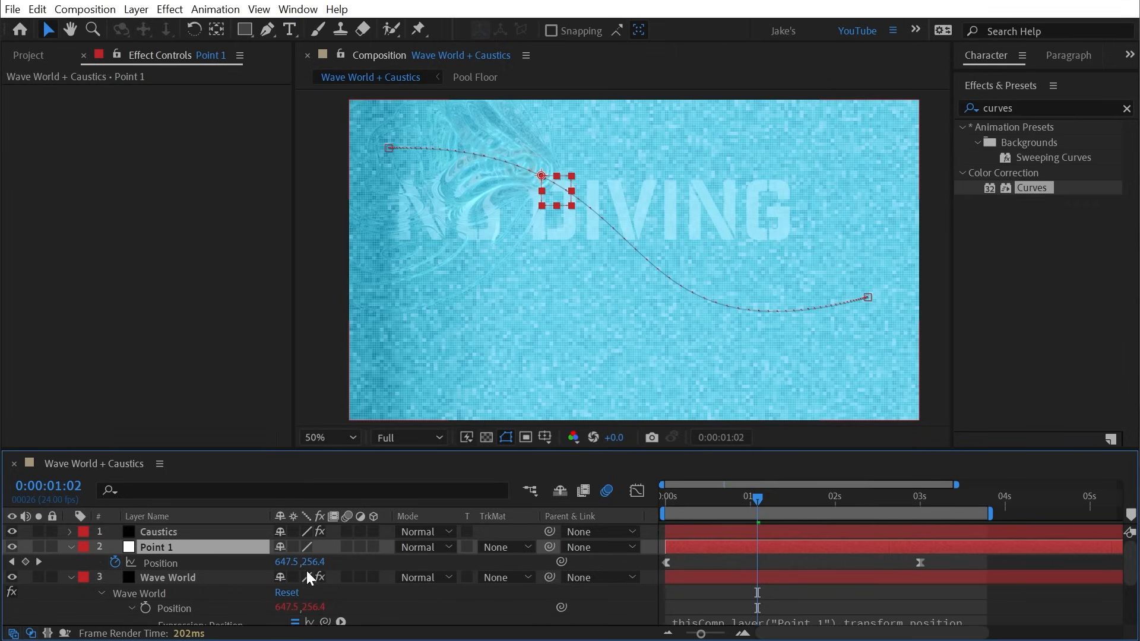
left_click(70, 547)
left_click(69, 562)
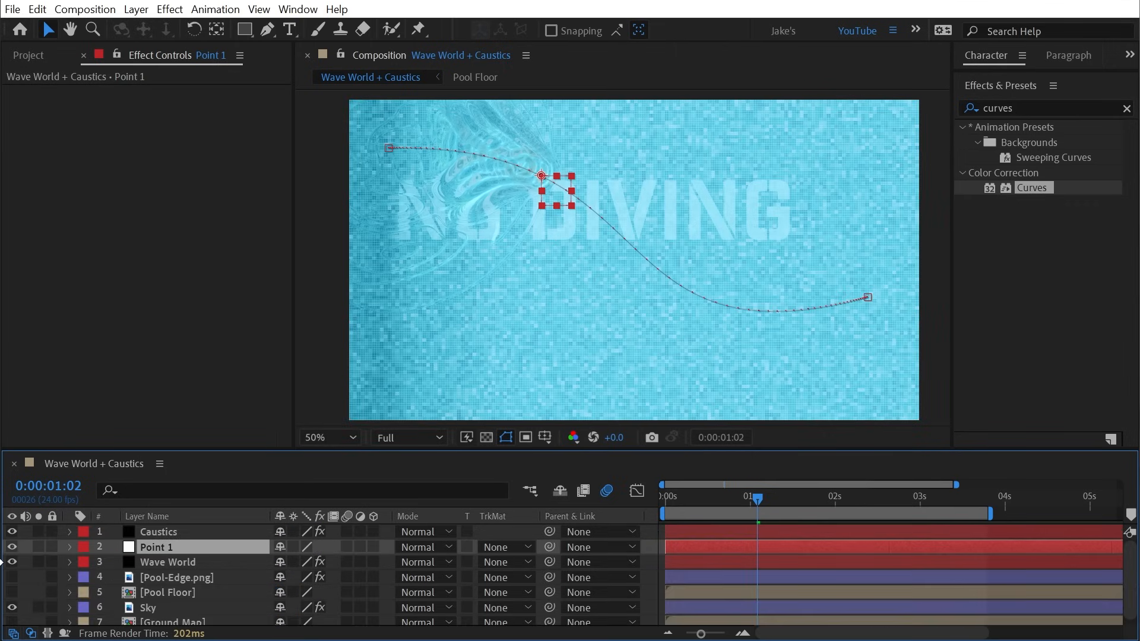
Preview the pool floor caustics animation from the beginning of the composition.
key("Home")
key("space")
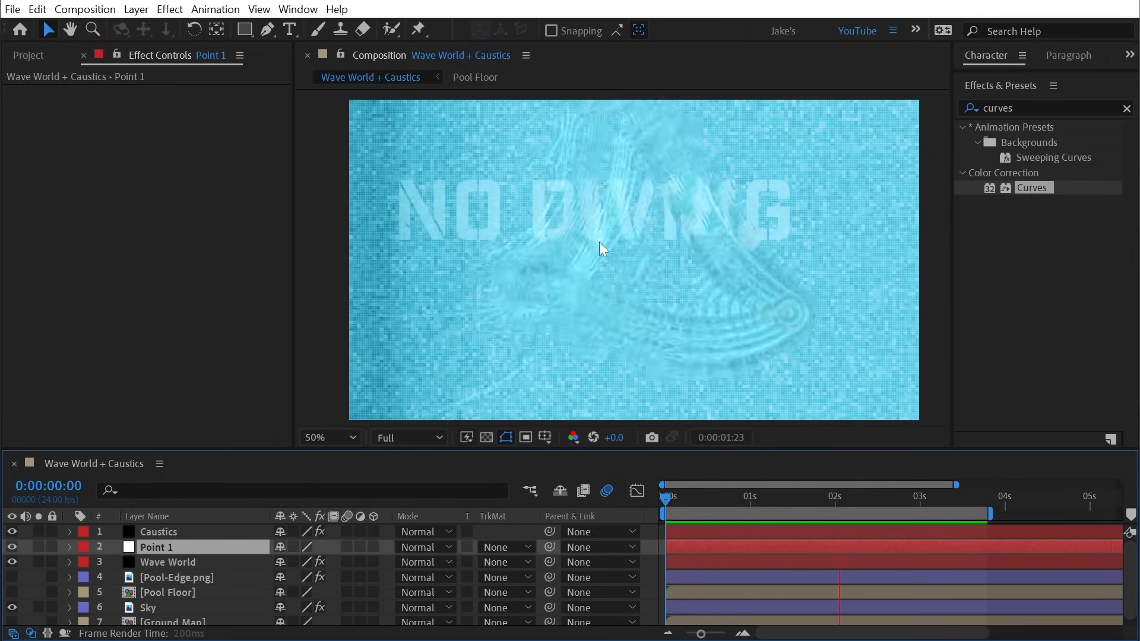
key("space")
Add JakeInMotion_Face.ai above the Caustics layer and scale it down proportionally to about a fifth of its size.
left_click(7, 57)
left_click(64, 332)
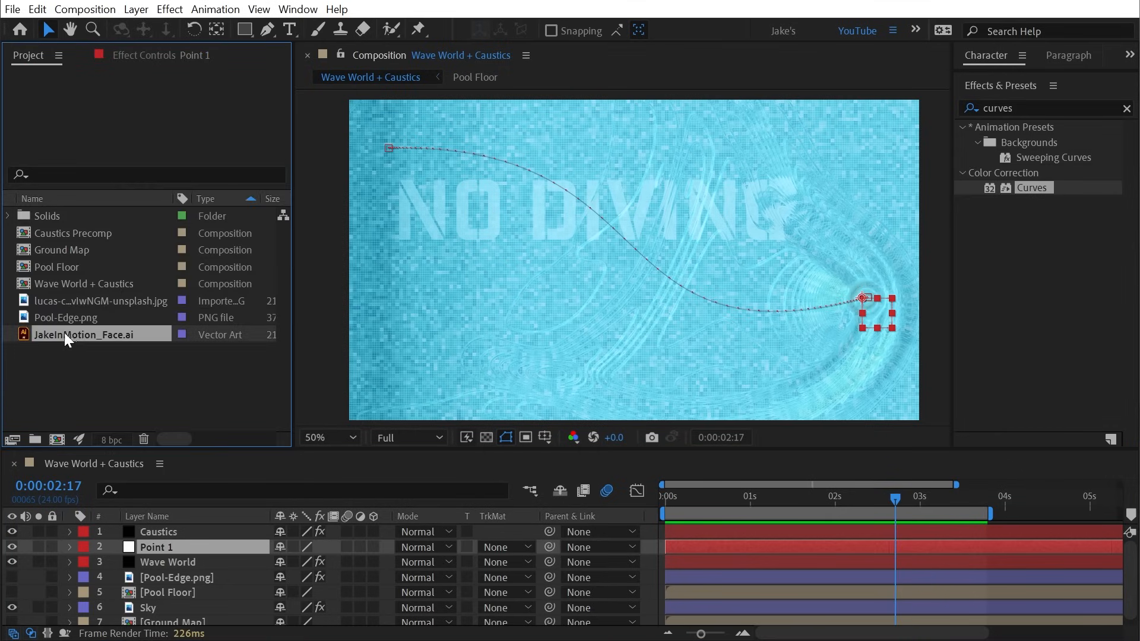
left_click_drag(64, 333, 172, 528)
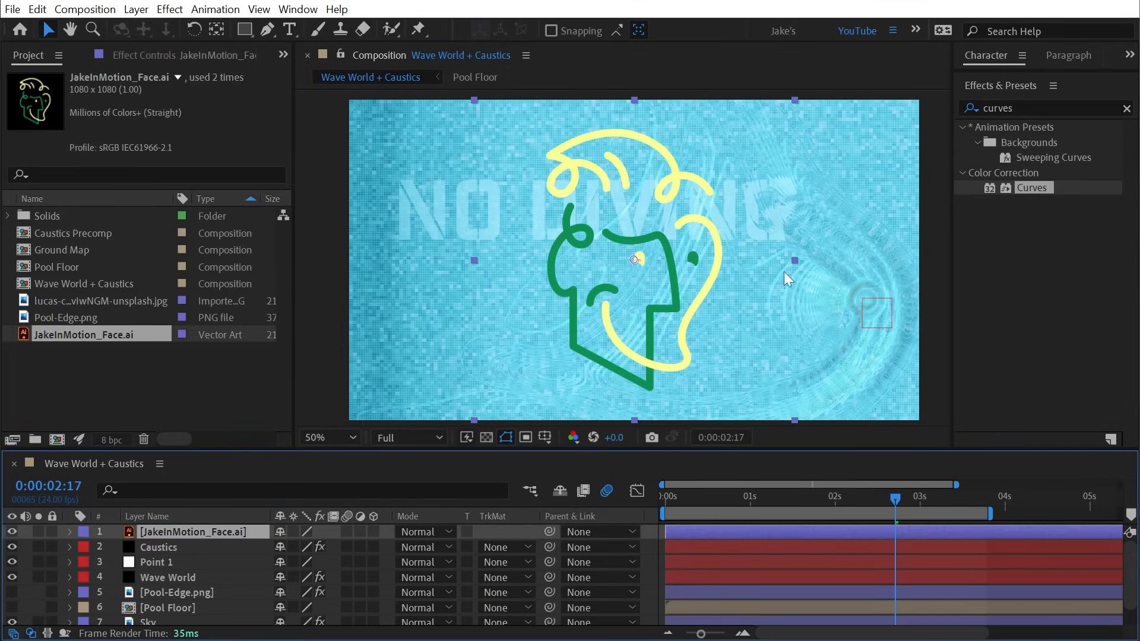
left_click_drag(794, 261, 664, 276)
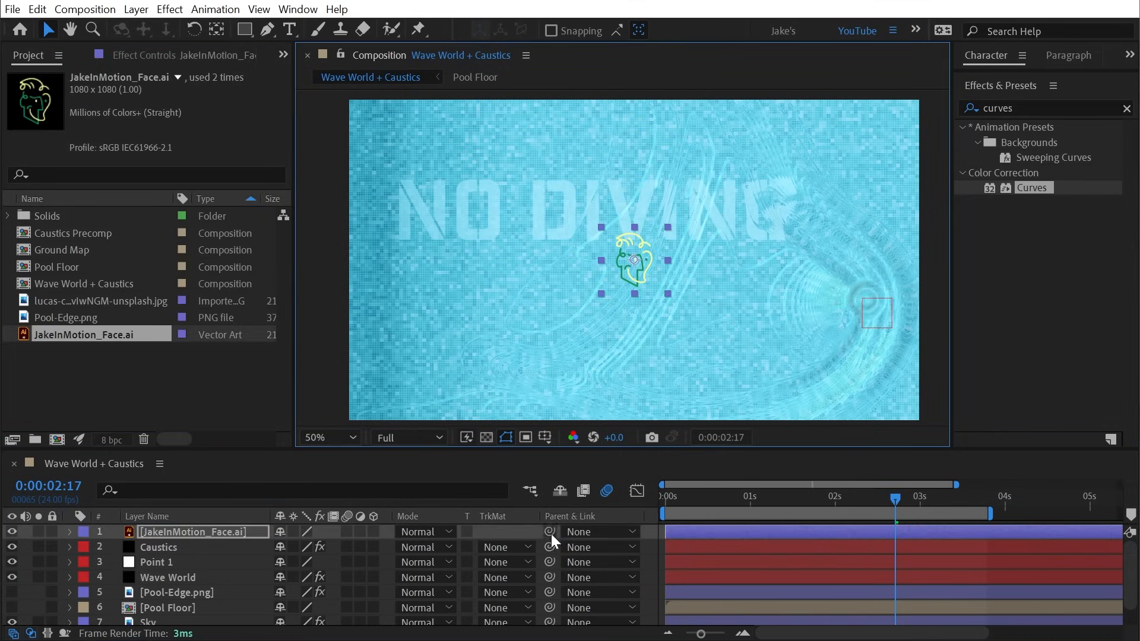
Parent the face layer to Point 1, place it on the ripple source, and enable its motion blur.
left_click_drag(549, 532, 157, 562)
left_click_drag(645, 252, 870, 287)
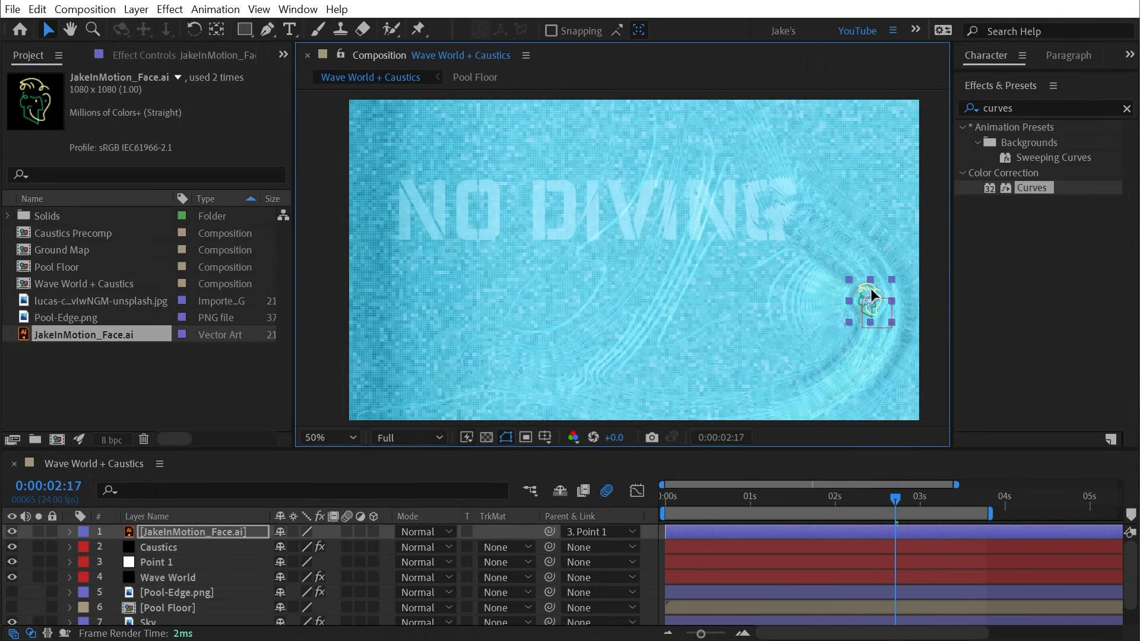
left_click(347, 532)
Preview the face gliding across the pool from the start, and inspect the ripples around 3:09.
key("Home")
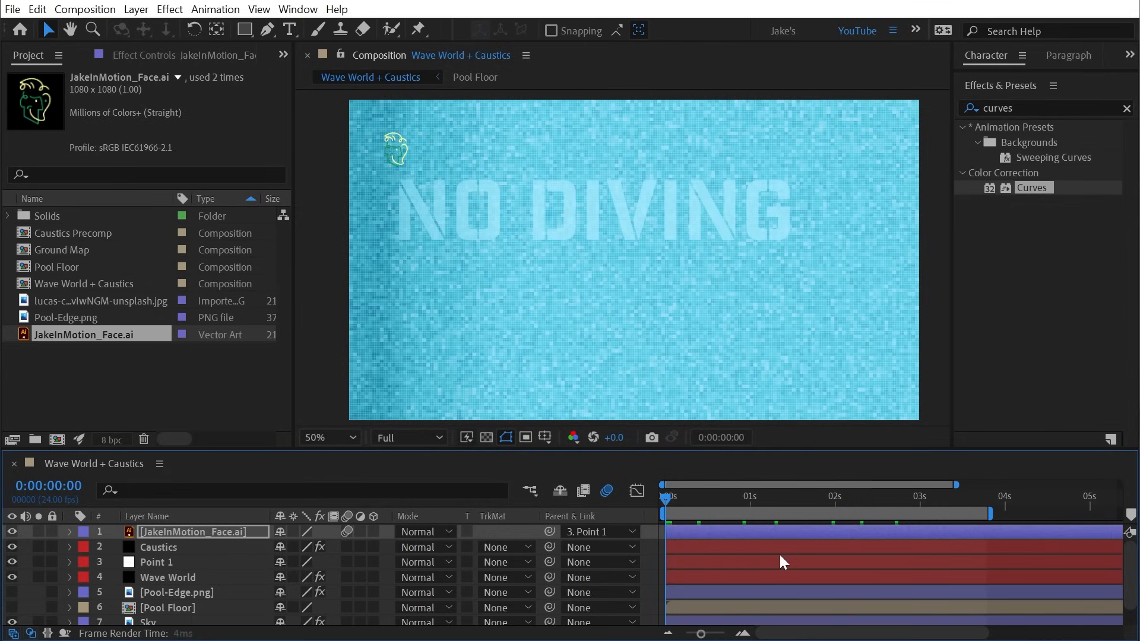
key("space")
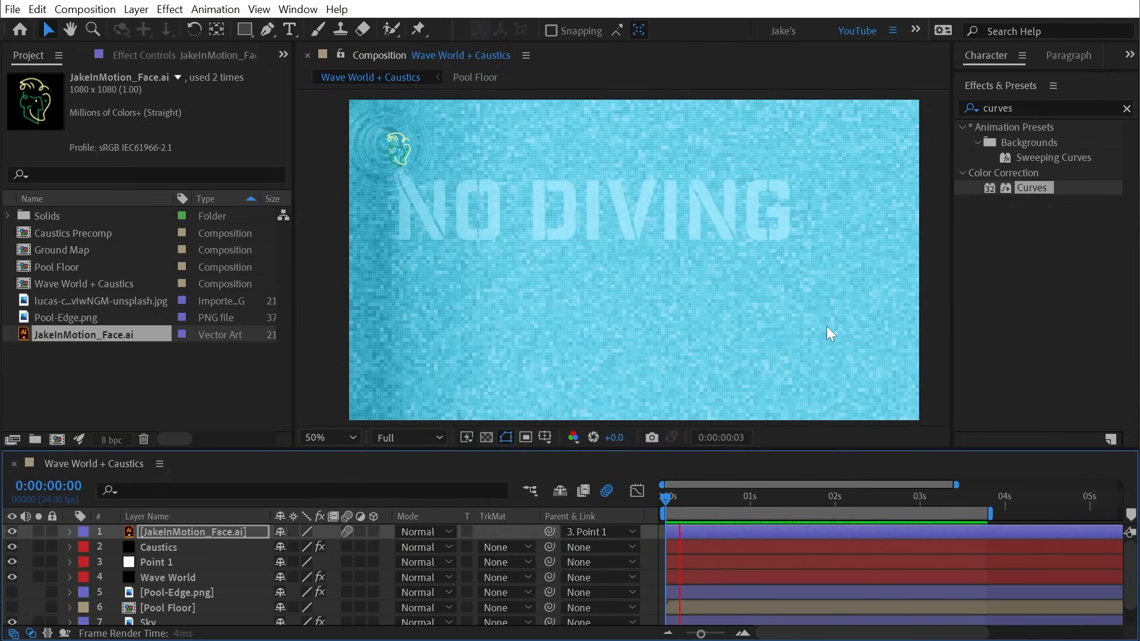
left_click(905, 311)
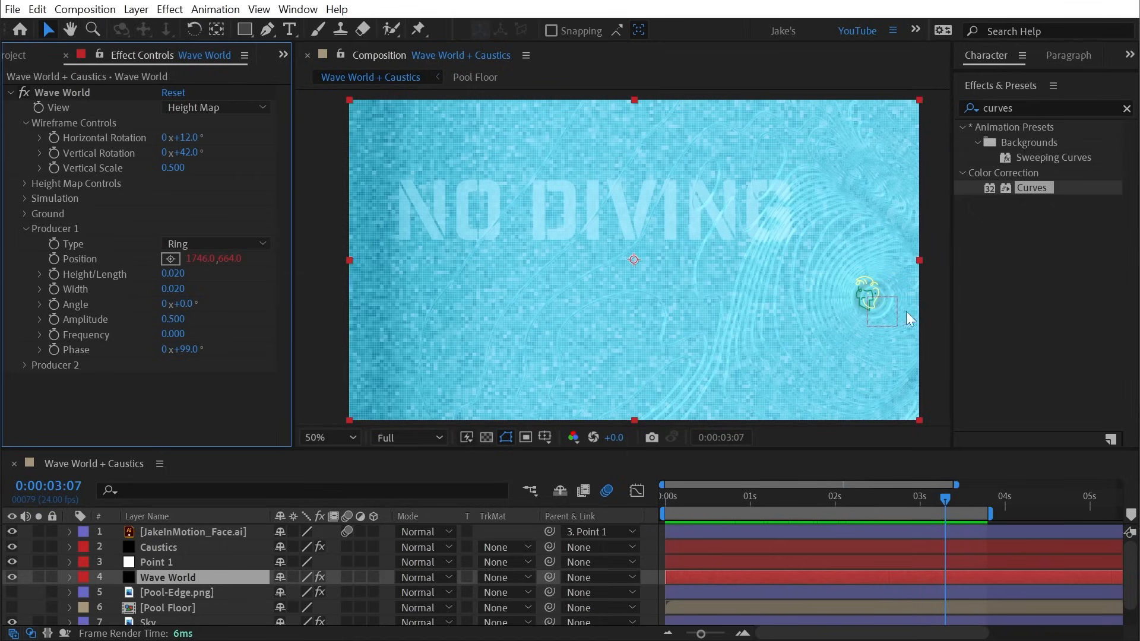
mouse_move(949, 497)
left_mouse_down()
mouse_move(857, 483)
mouse_move(952, 484)
left_mouse_up()
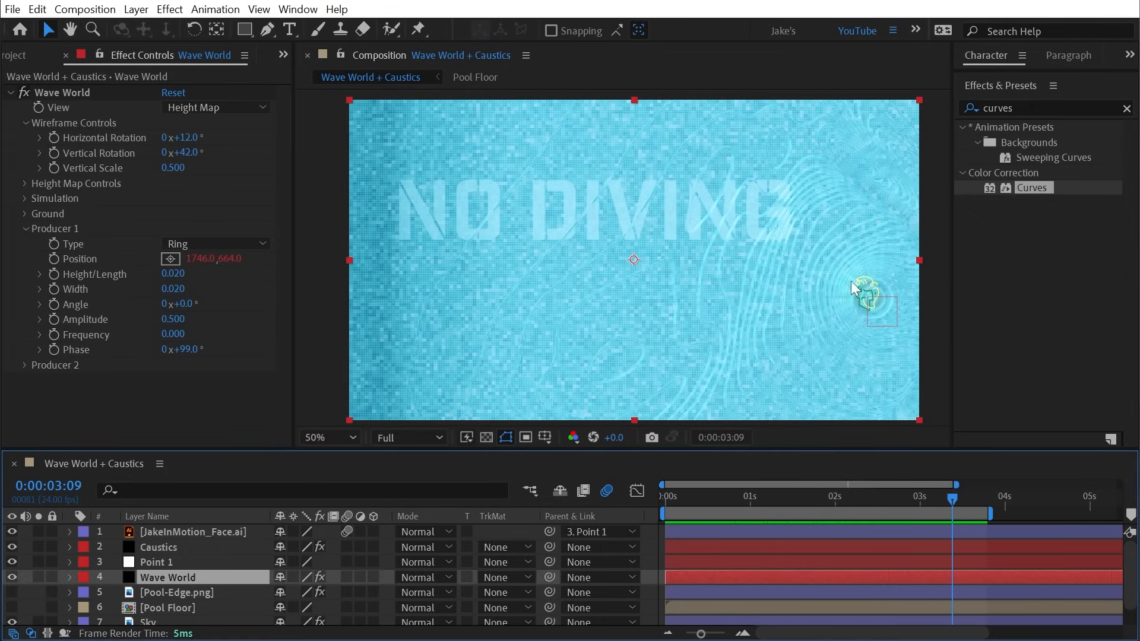
Solo the Wave World layer and set Producer 1's Phase to 0°.
left_click(39, 576)
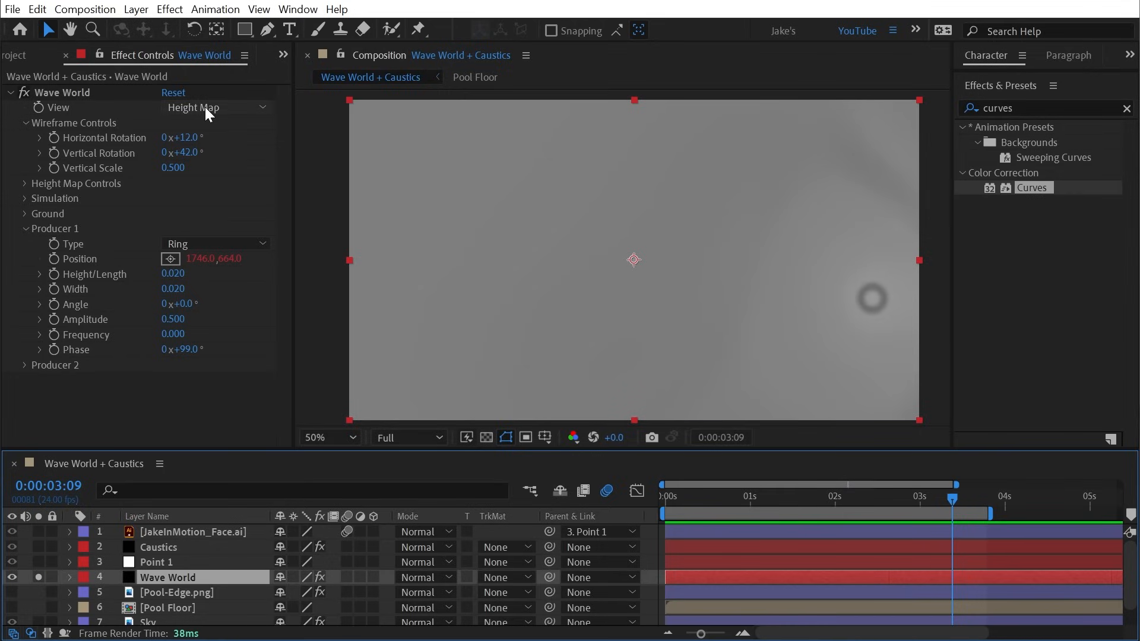
left_click(181, 349)
type("0")
key("Return")
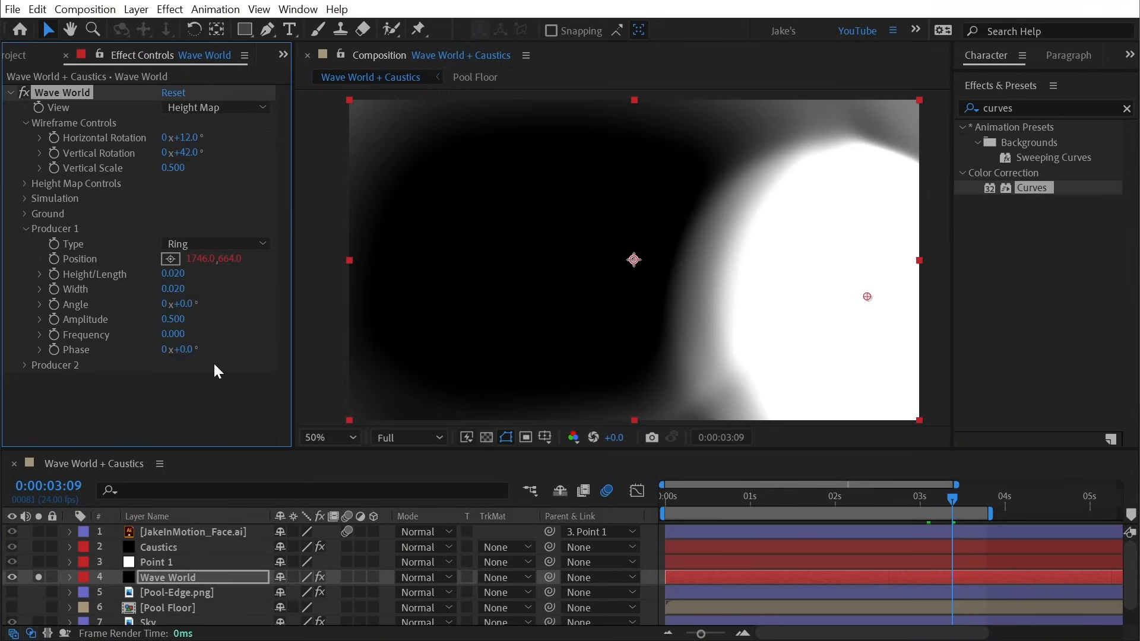
Use Wave World's Wireframe Preview while setting Producer 1's Amplitude to 0.230 and the wireframe's Vertical Rotation to 5°.
mouse_move(956, 498)
left_mouse_down()
mouse_move(777, 500)
mouse_move(809, 486)
mouse_move(843, 498)
mouse_move(1014, 501)
mouse_move(958, 505)
left_mouse_up()
left_click(234, 107)
left_click(232, 145)
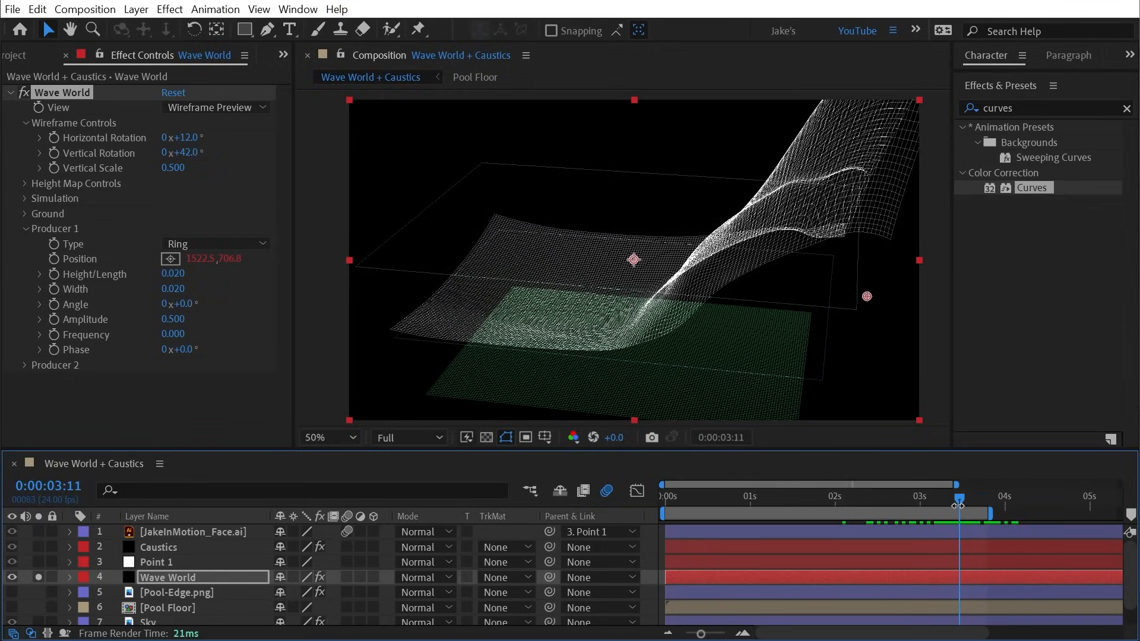
left_click_drag(178, 320, 143, 319)
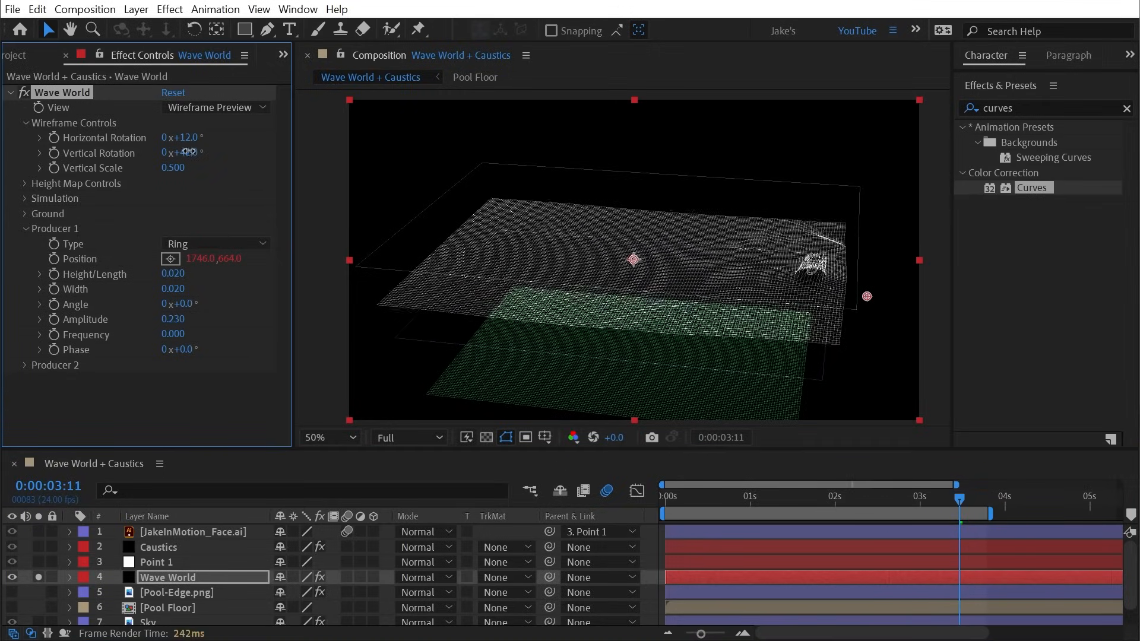
left_click_drag(190, 151, 160, 151)
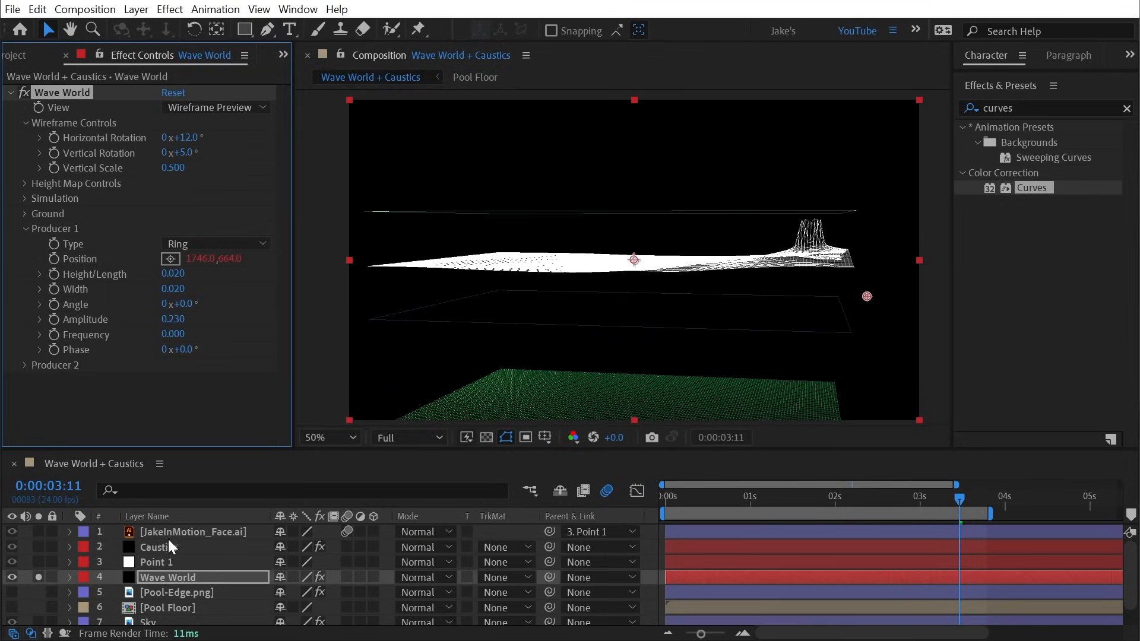
Unsolo the Wave World layer, return its View to Height Map, and preview the caustics animation.
left_click(38, 577)
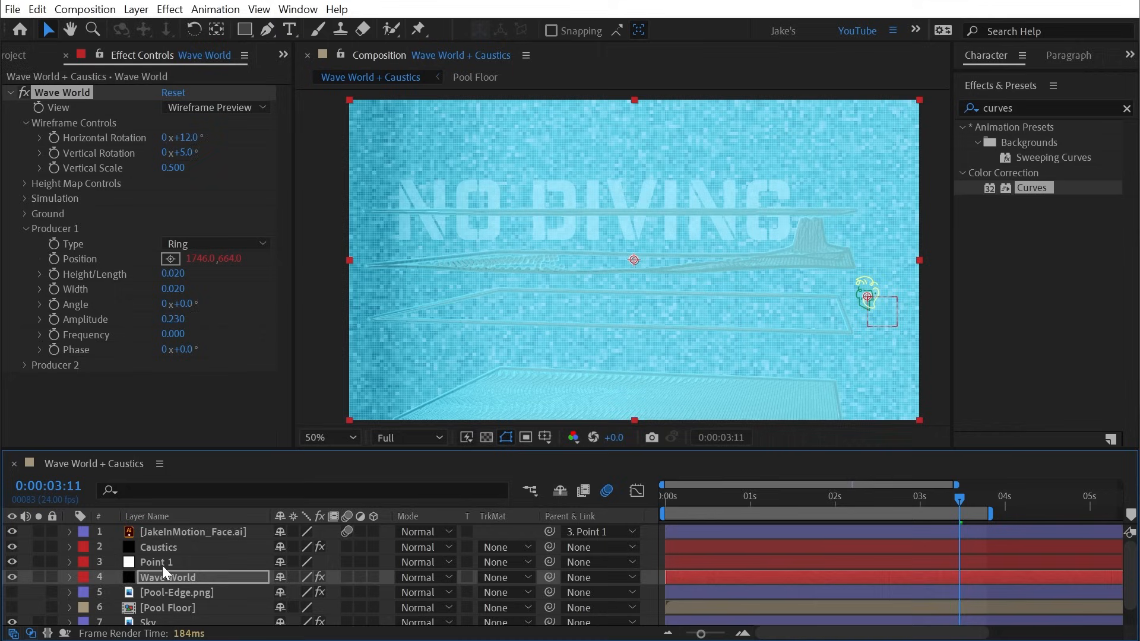
left_click(198, 113)
left_click(201, 124)
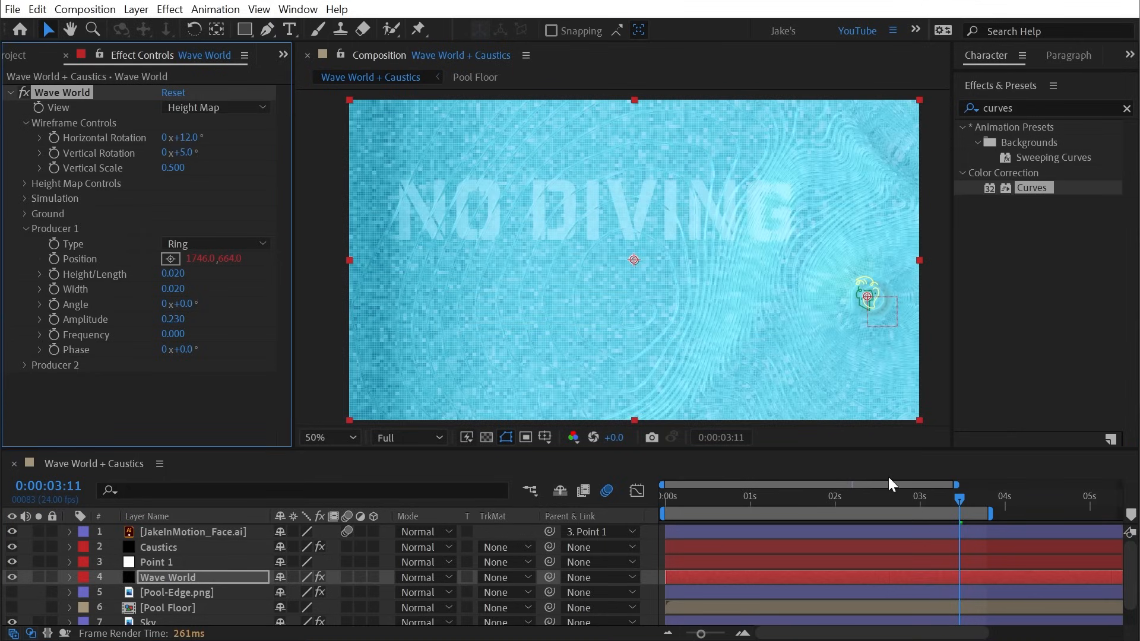
key("space")
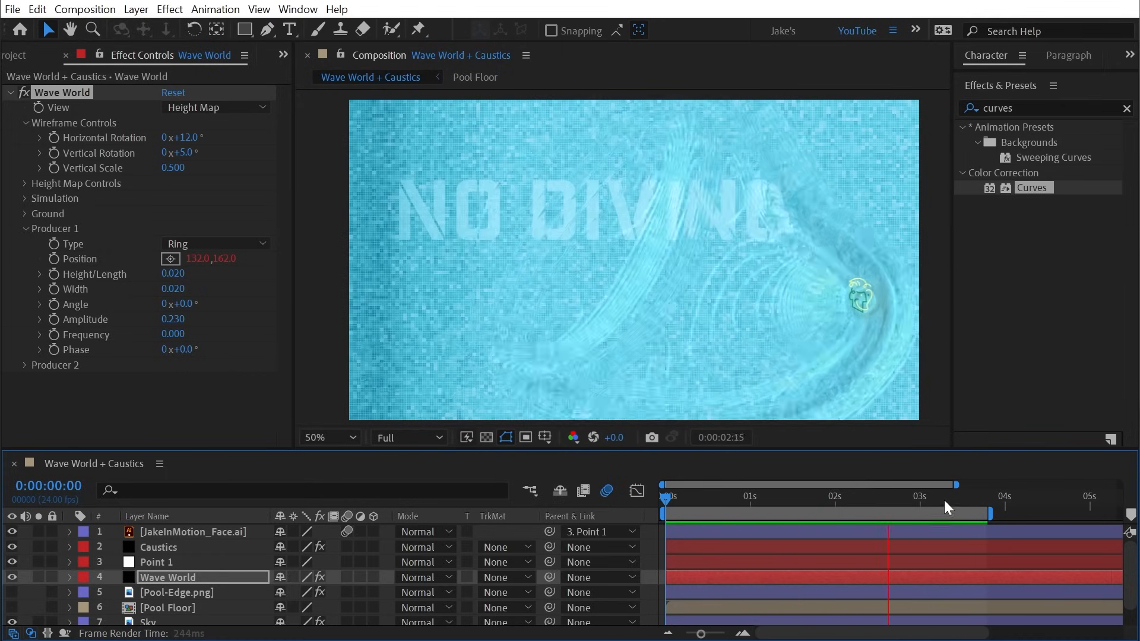
Keyframe Producer 1's Amplitude at 0.230 at 2:03 and at 0 at 3:00.
left_click_drag(944, 499, 845, 518)
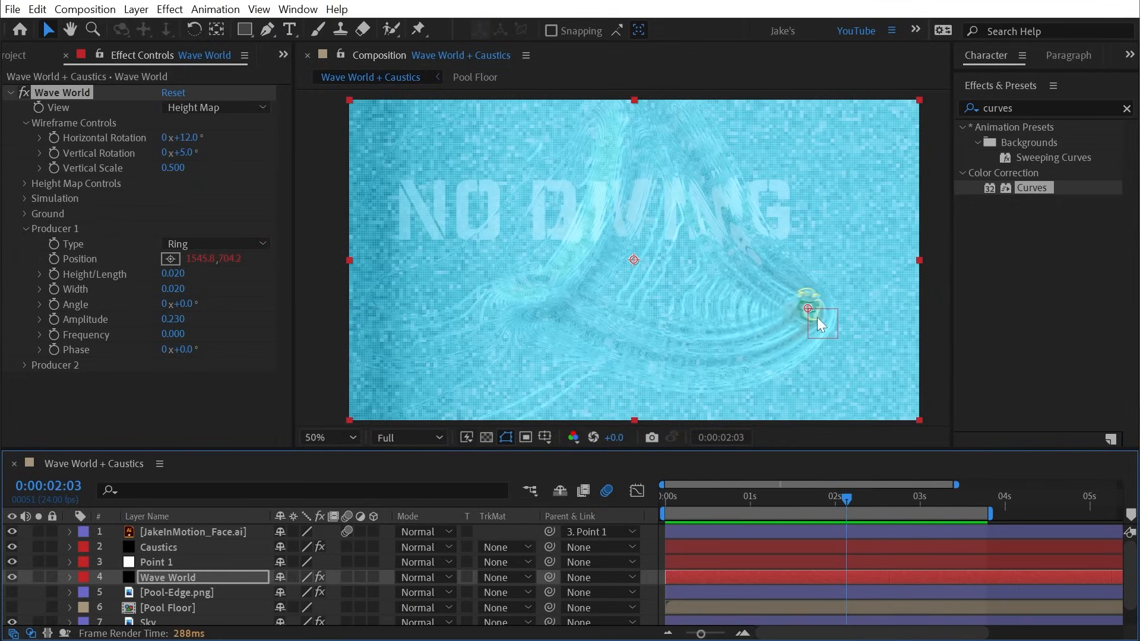
left_click(53, 319)
left_click_drag(855, 503, 919, 511)
left_click(173, 319)
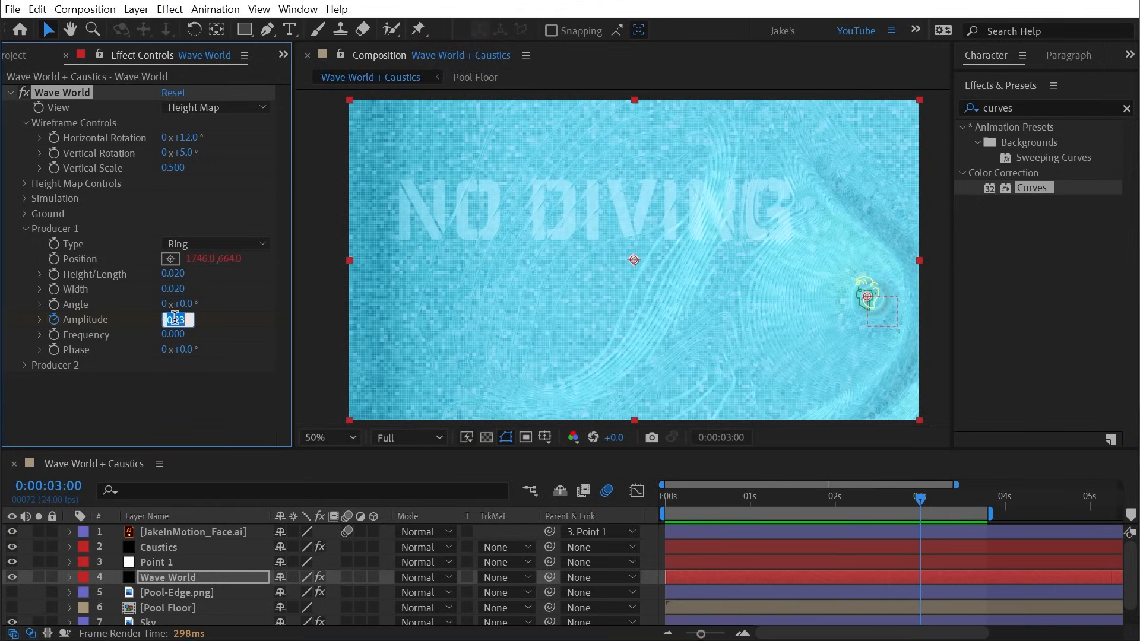
type("0")
key("Return")
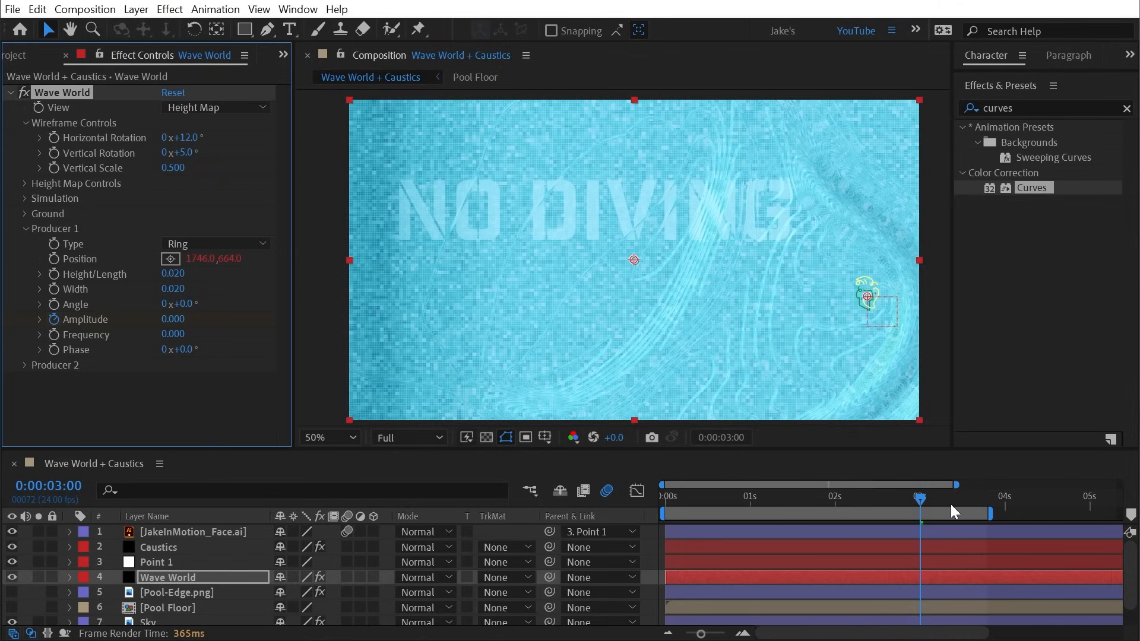
Reveal Wave World's Amplitude keyframes, apply Easy Ease to both, and return the playhead to 1:23.
key("u")
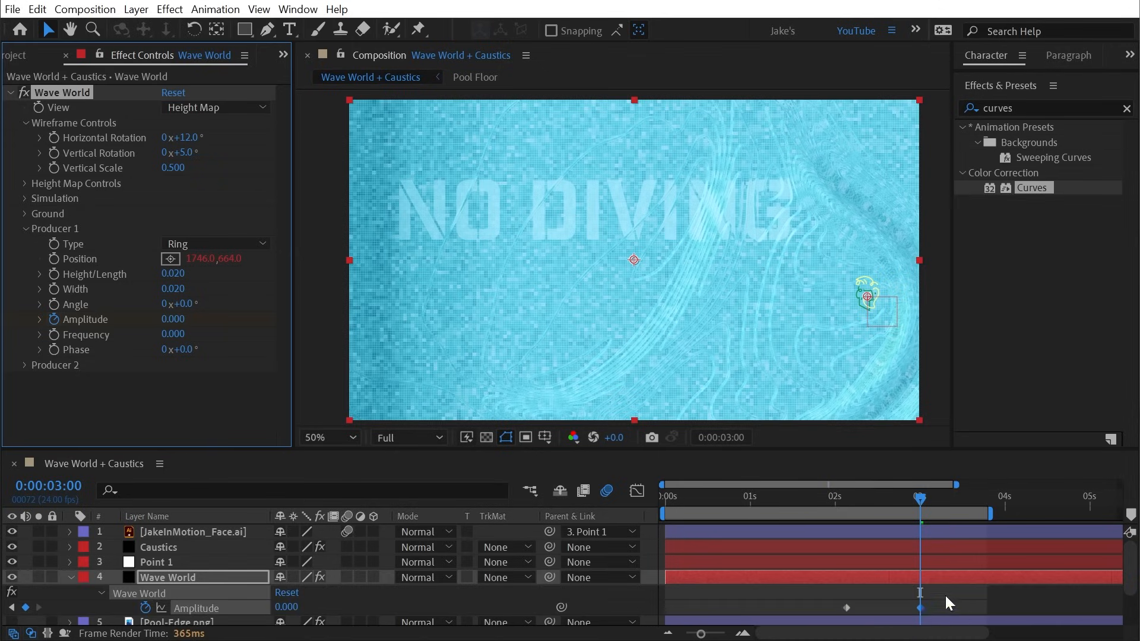
left_click(983, 455)
key("ctrl+alt+a")
key("F9")
left_click(832, 497)
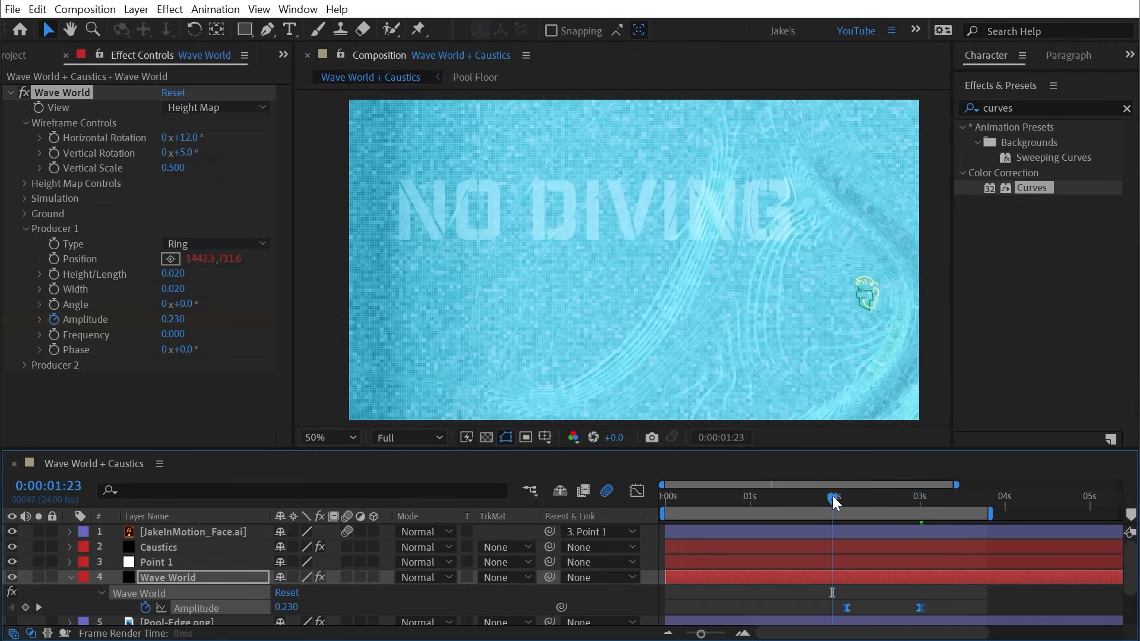
Preview the amplitude fade, and set the Caustics effect's Water Smoothing to 10.800 and Water Depth to 0.670.
key("space")
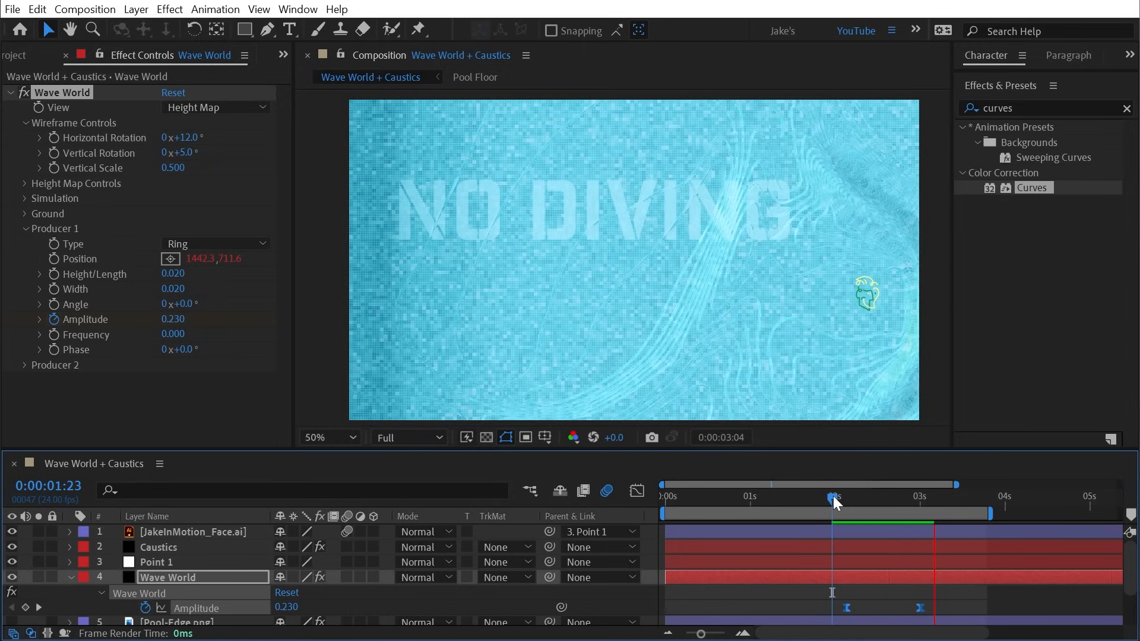
key("space")
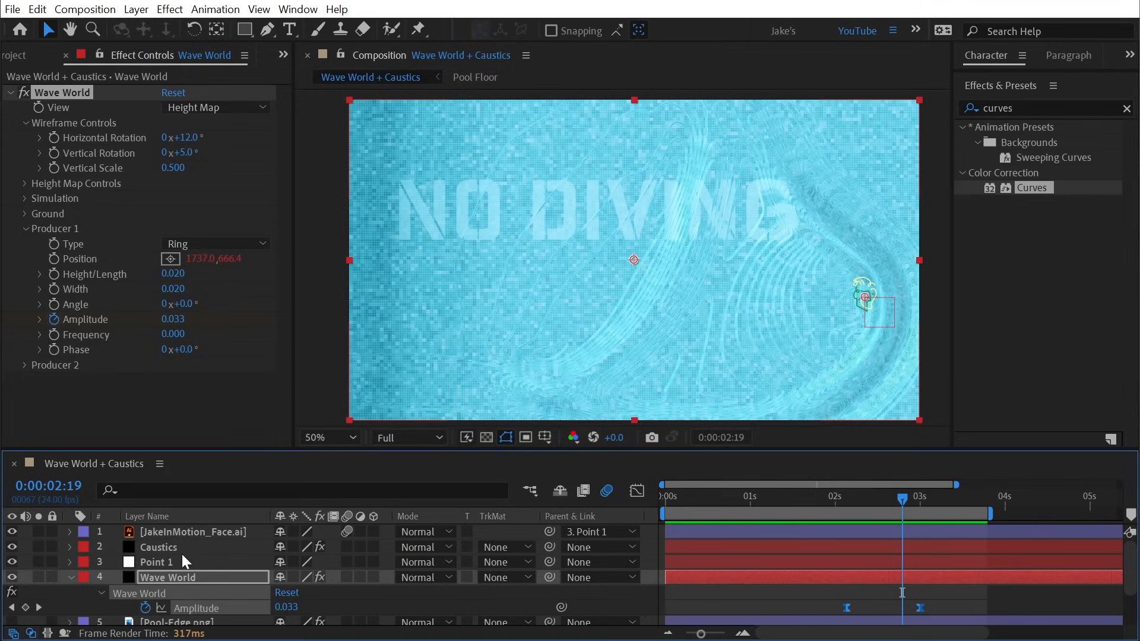
left_click(188, 547)
left_click(25, 123)
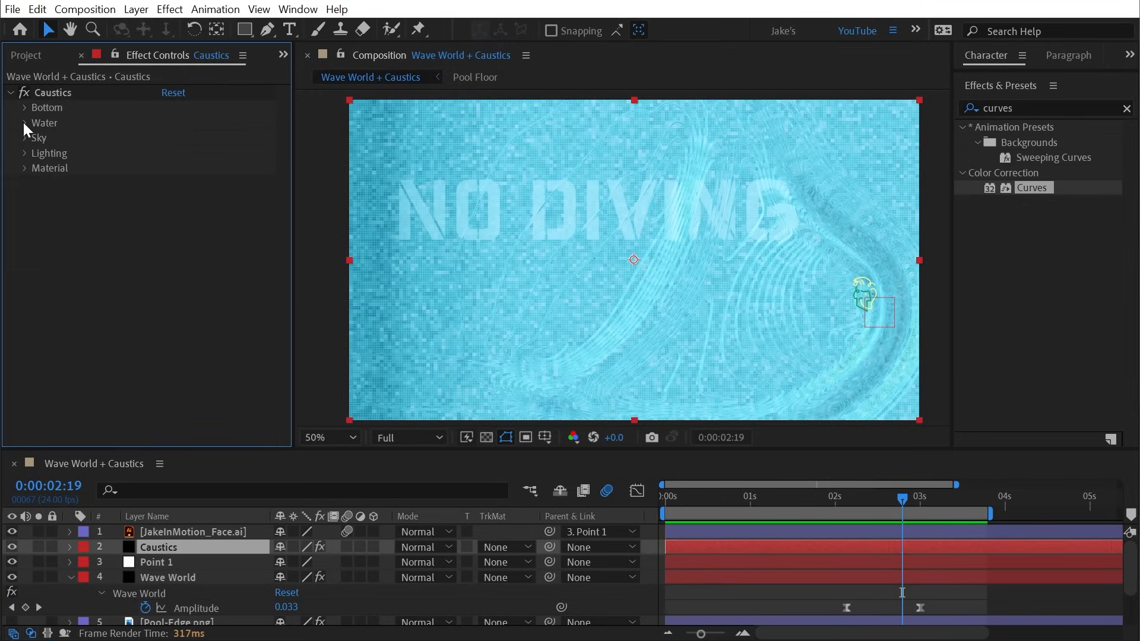
left_click_drag(185, 161, 232, 165)
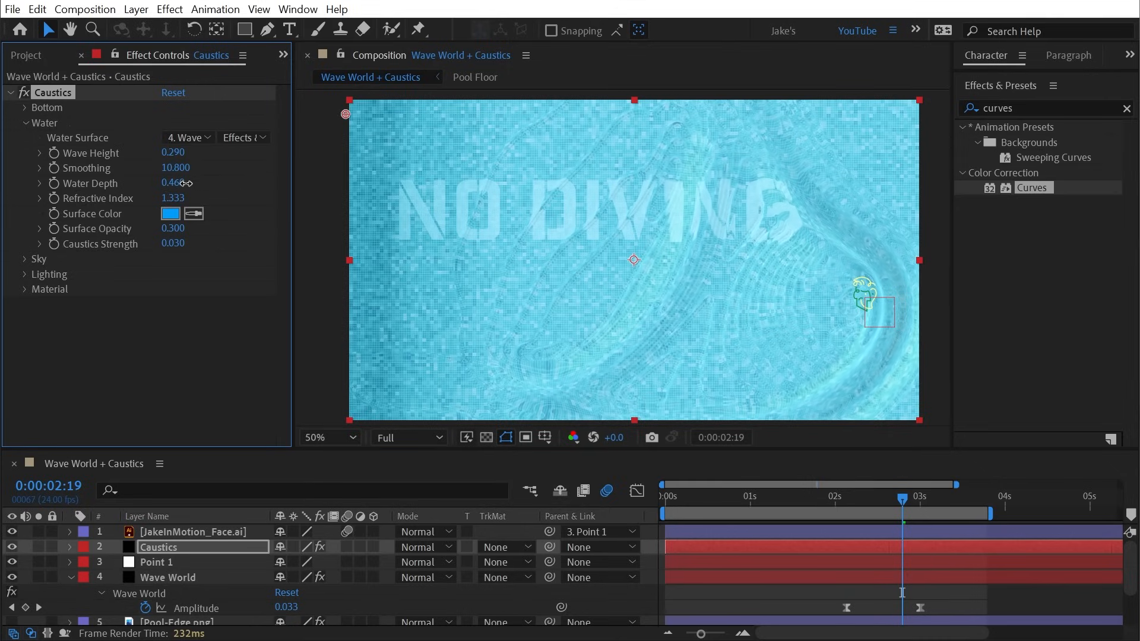
key("space")
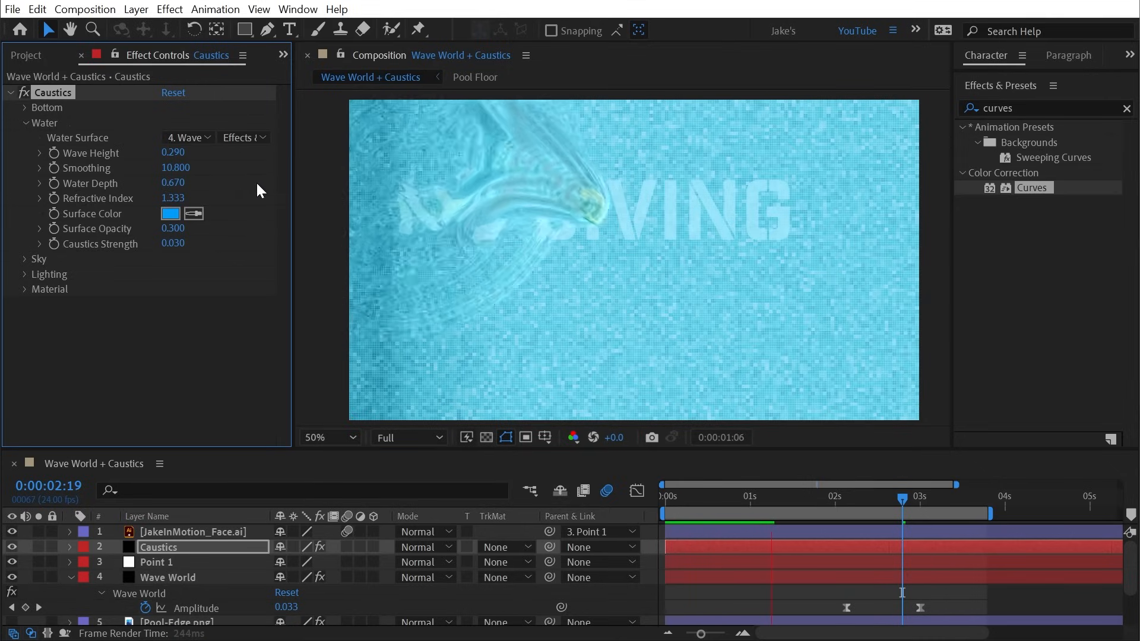
key("space")
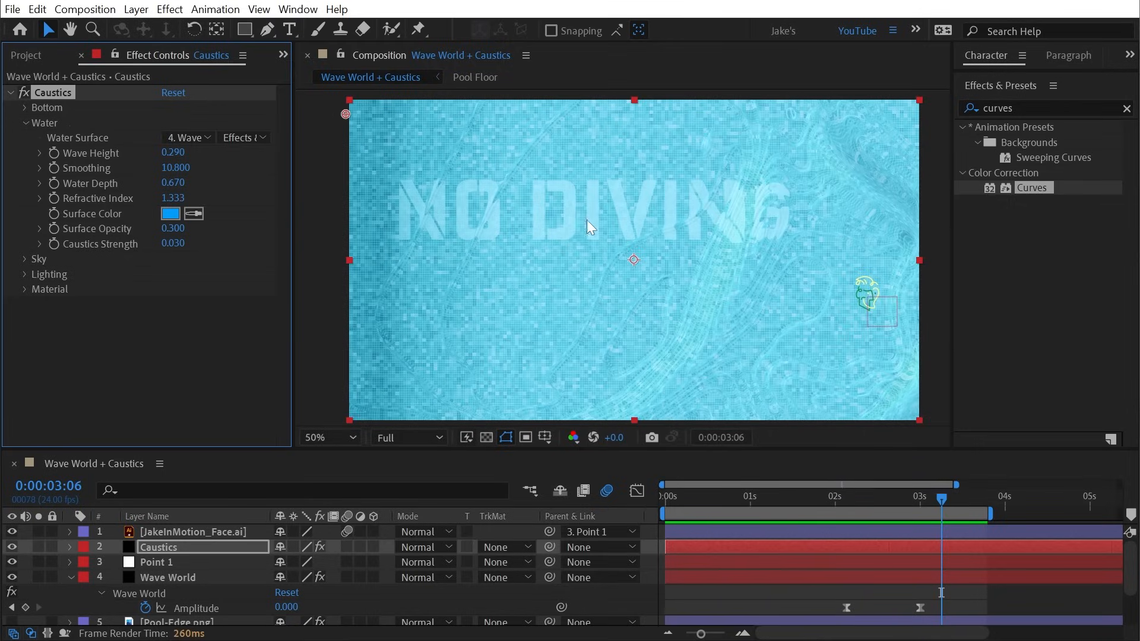
Pre-compose all layers of the Wave World + Caustics composition into a new composition named Simulation.
left_click(191, 537)
key("ctrl+a")
scroll(229, 553, "down", 3)
scroll(227, 550, "up", 3)
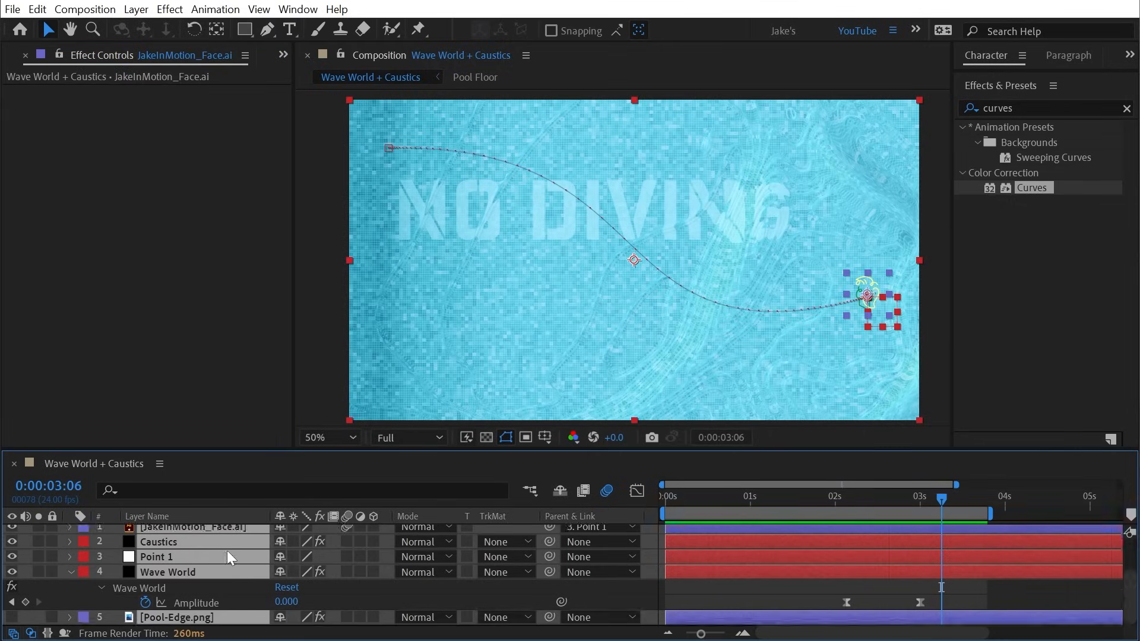
scroll(227, 550, "up", 1)
left_click(136, 9)
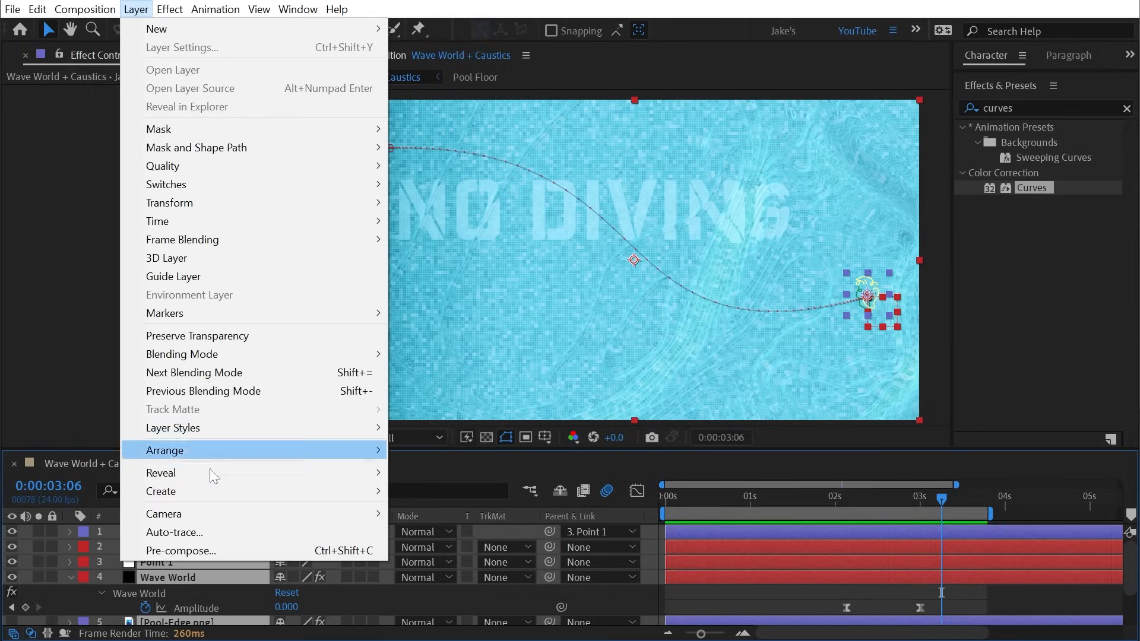
left_click(218, 549)
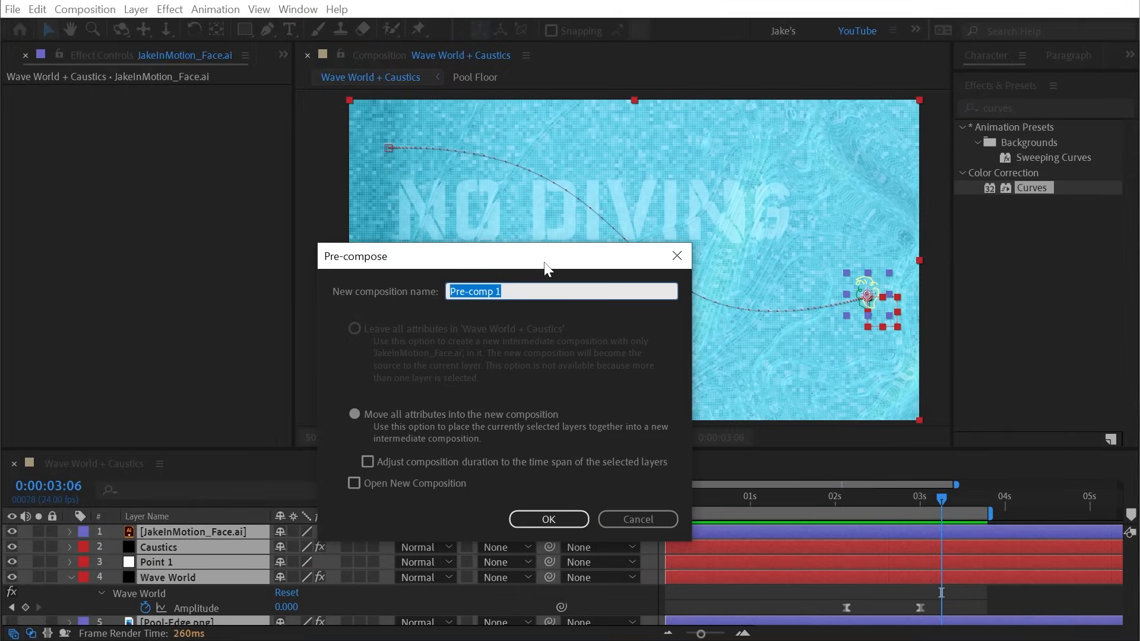
type("Simulation")
key("Return")
Add Pool-Edge.png above the Simulation layer and move Simulation so its upper-left corner meets the pool's inner corner.
left_click(30, 54)
left_click_drag(62, 333, 261, 540)
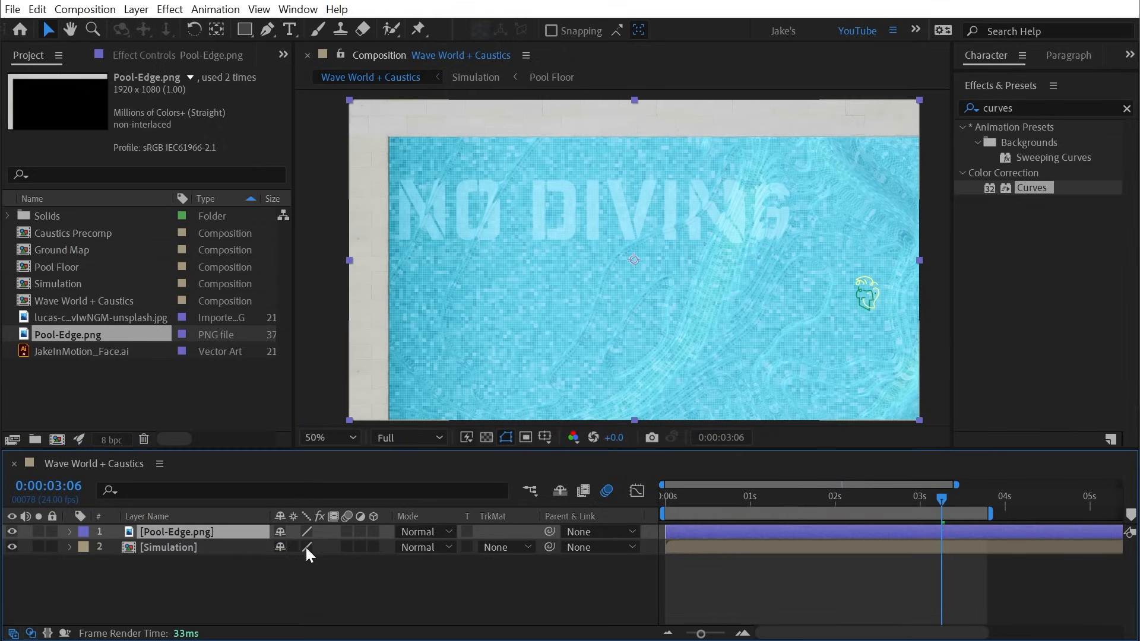
left_click(197, 546)
left_click_drag(404, 184, 445, 219)
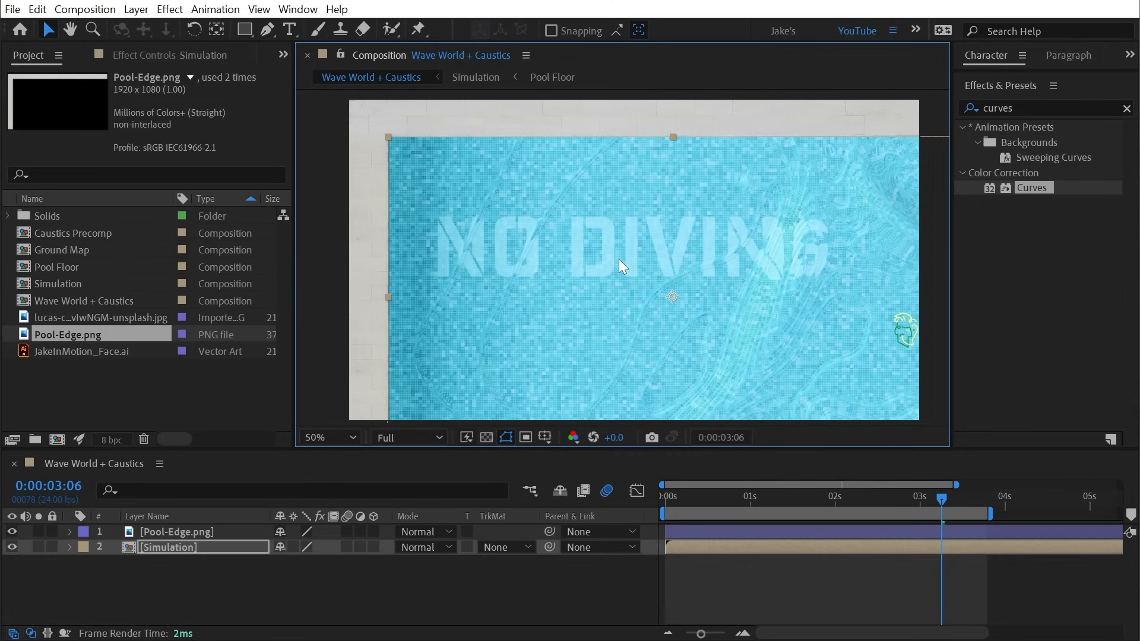
Open the Simulation composition and set the Wave World layer's Reflect Edges to Left & Top.
double_click(159, 549)
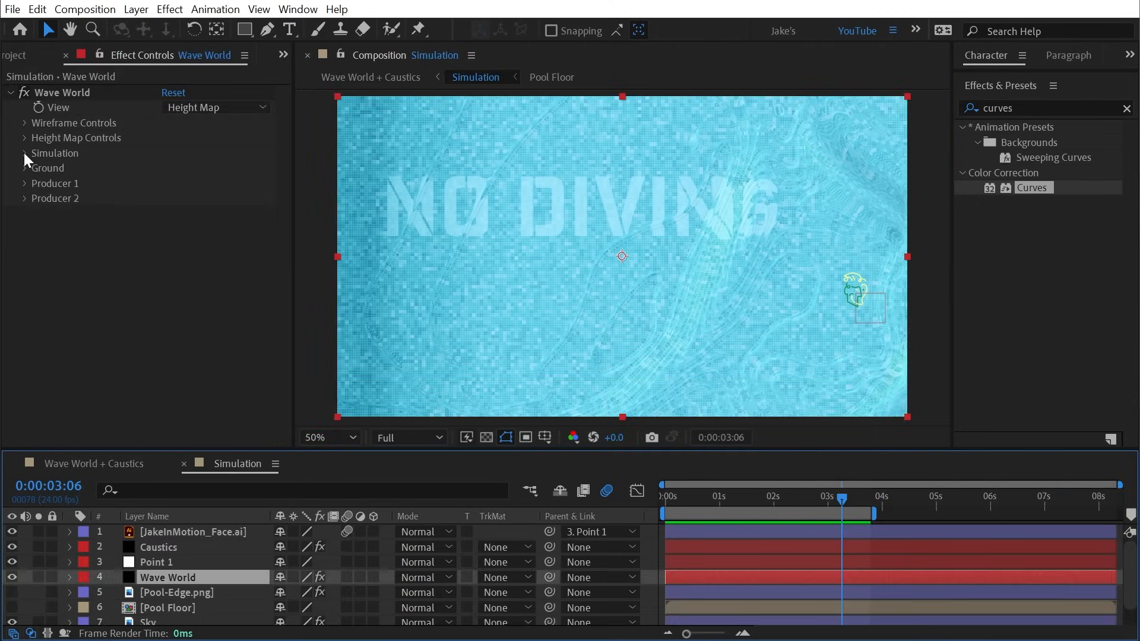
left_click(25, 153)
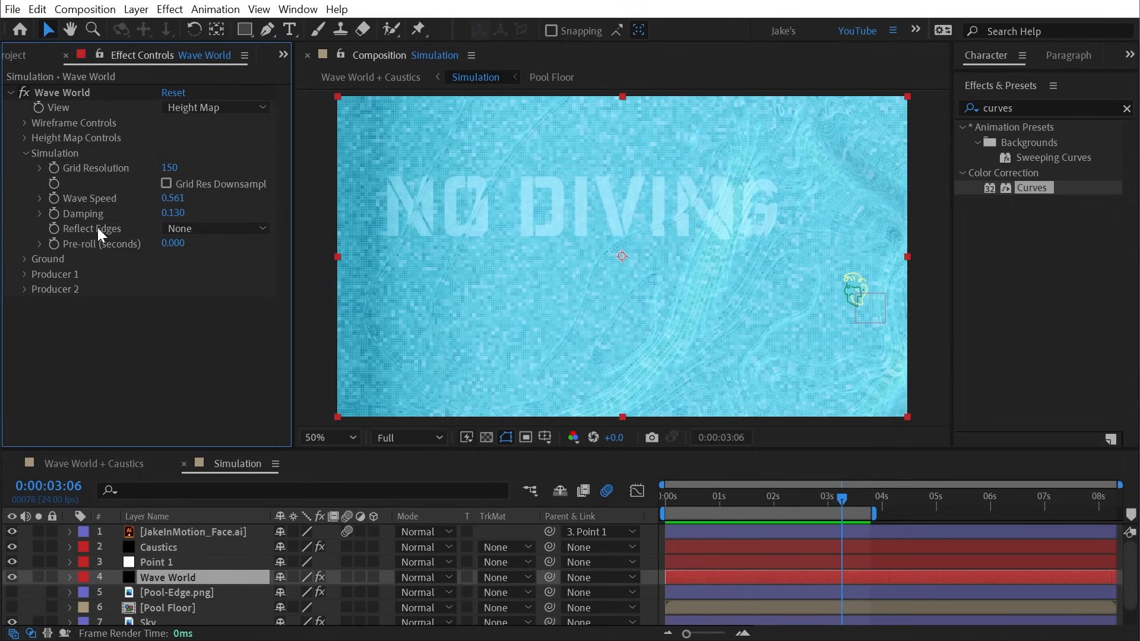
left_click(176, 228)
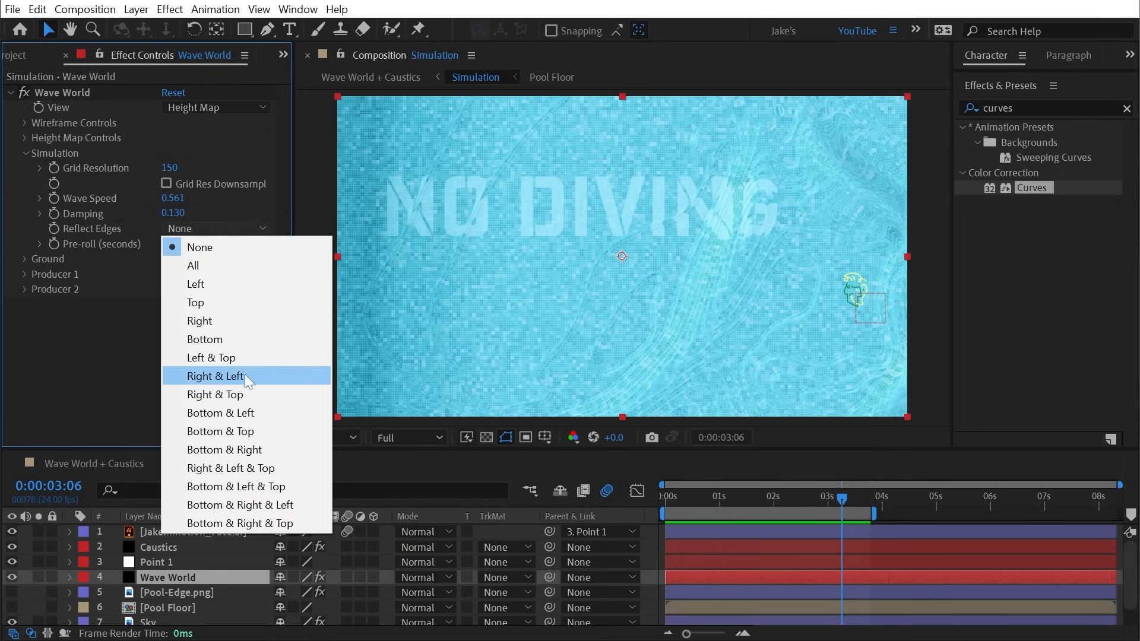
left_click(236, 356)
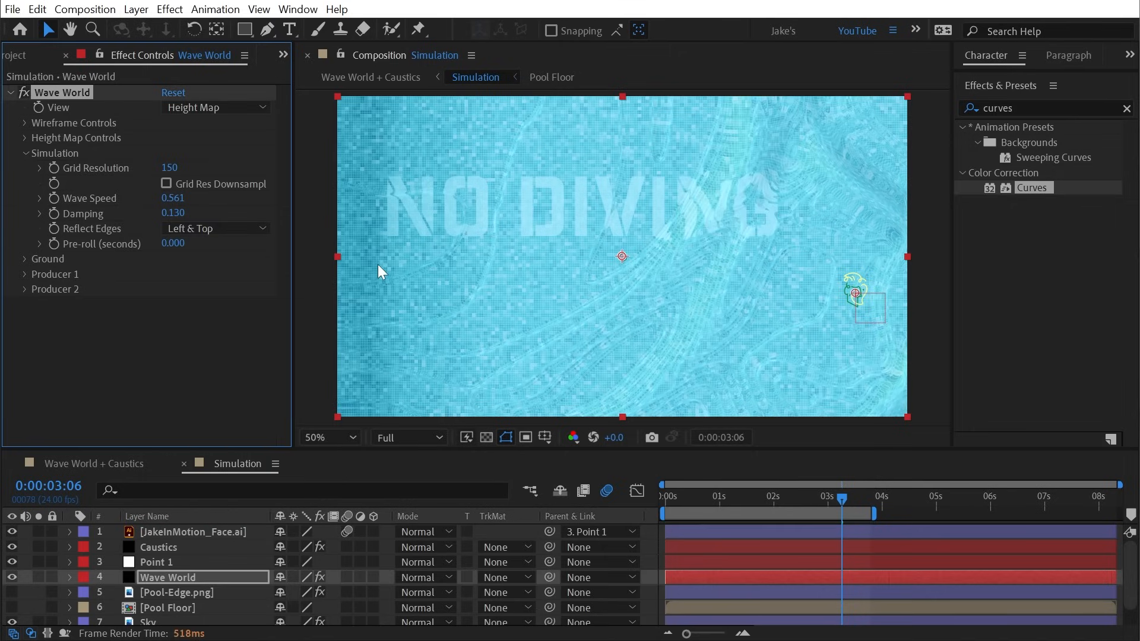
Return to the Wave World + Caustics composition, preview the reflected waves from the start, and park the playhead at 2:17.
left_click(112, 462)
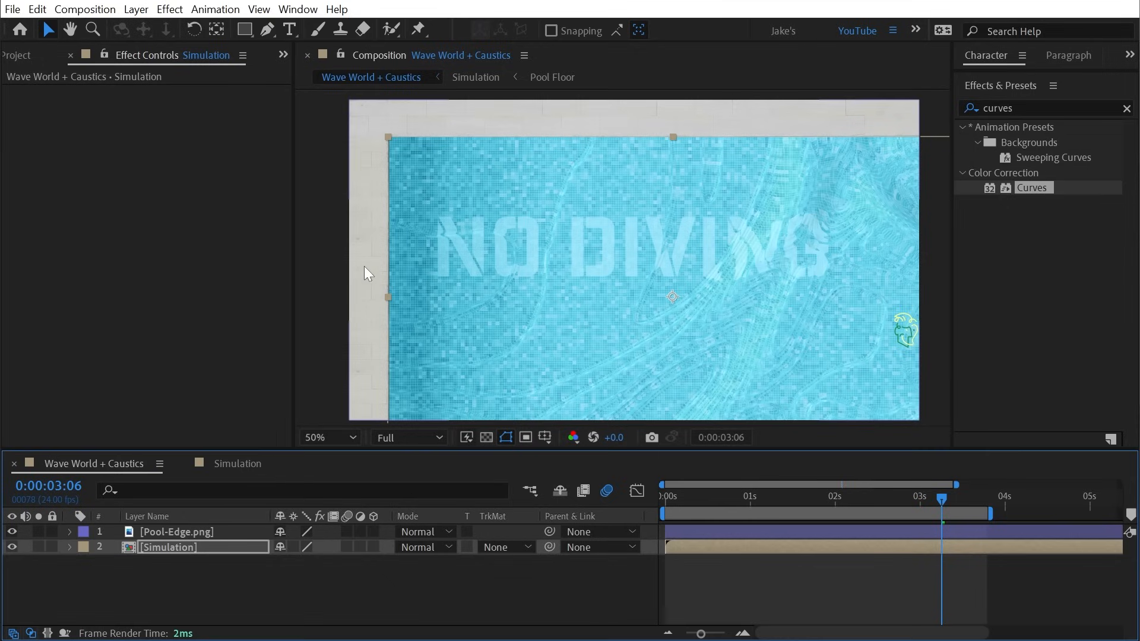
left_click_drag(765, 495, 660, 494)
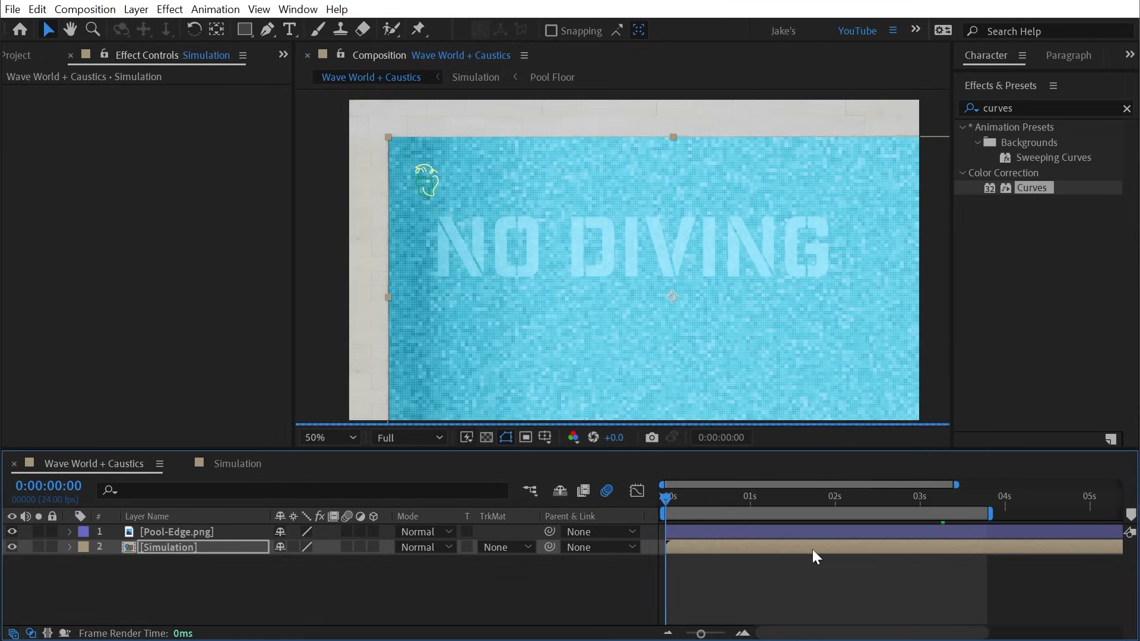
key("space")
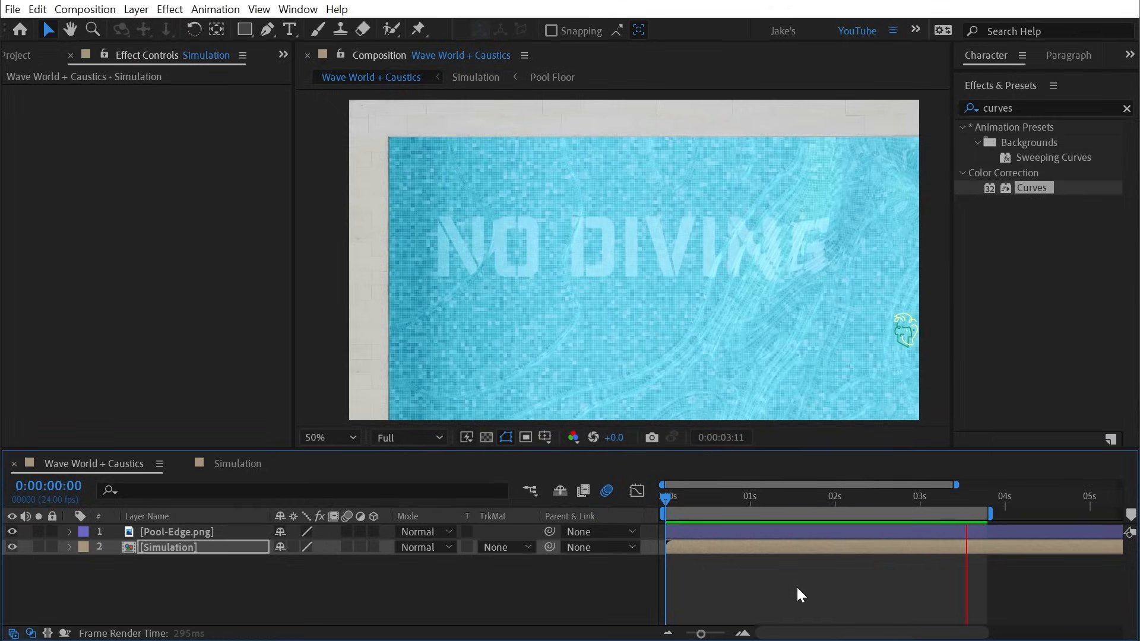
left_click_drag(686, 501, 895, 509)
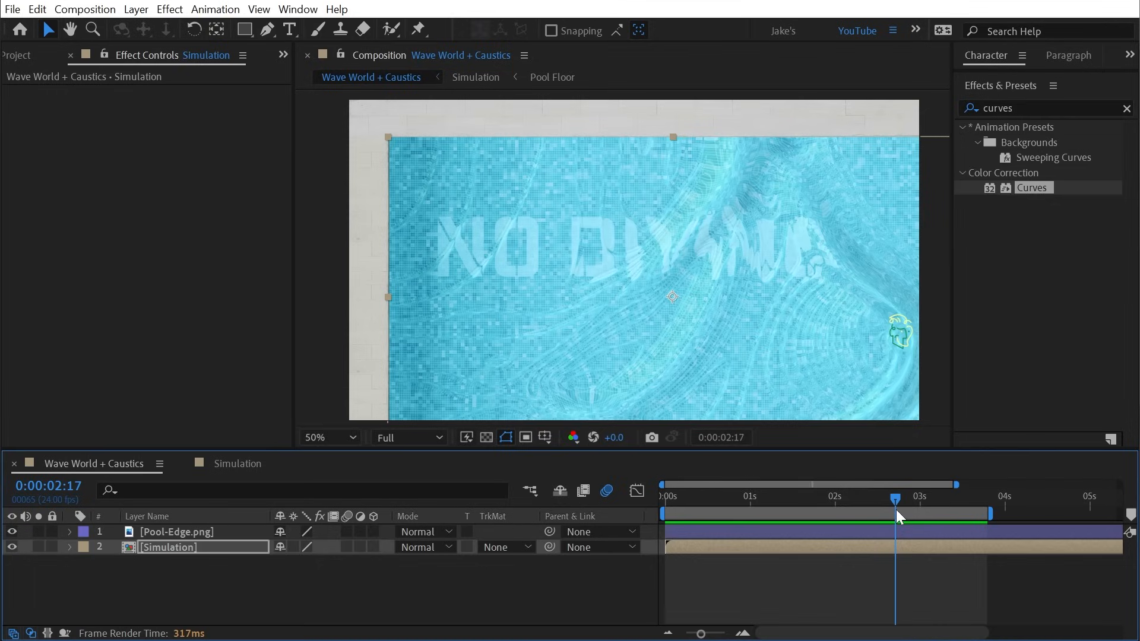
Apply Drop Shadow to the Pool-Edge.png layer with Distance 25.0 and Softness 92.0.
left_click(174, 532)
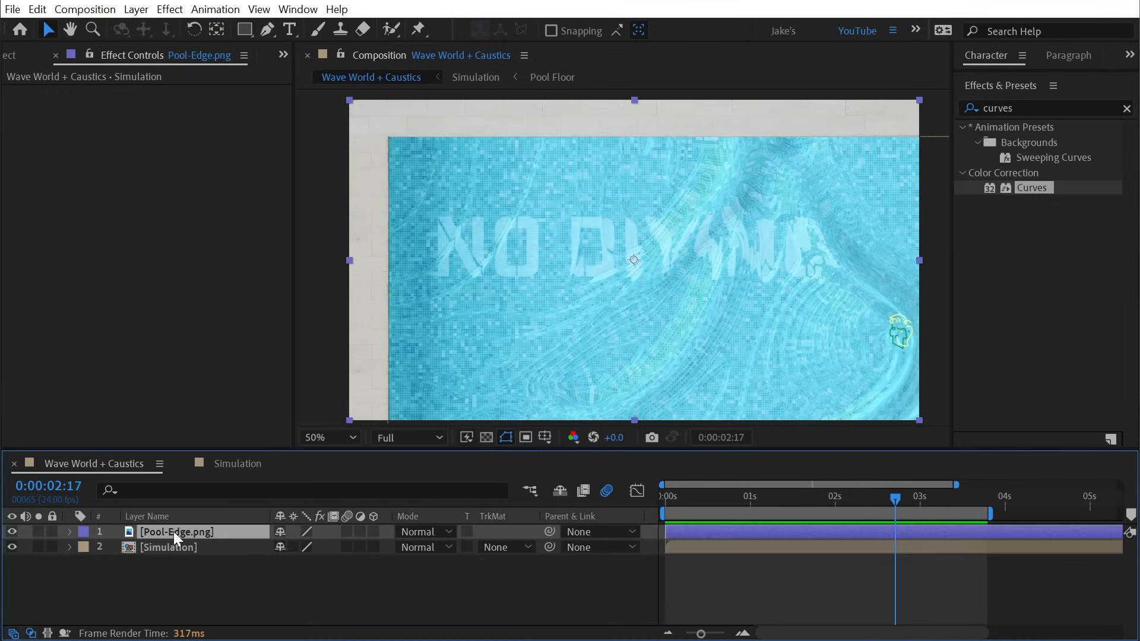
double_click(1038, 107)
type("drop s")
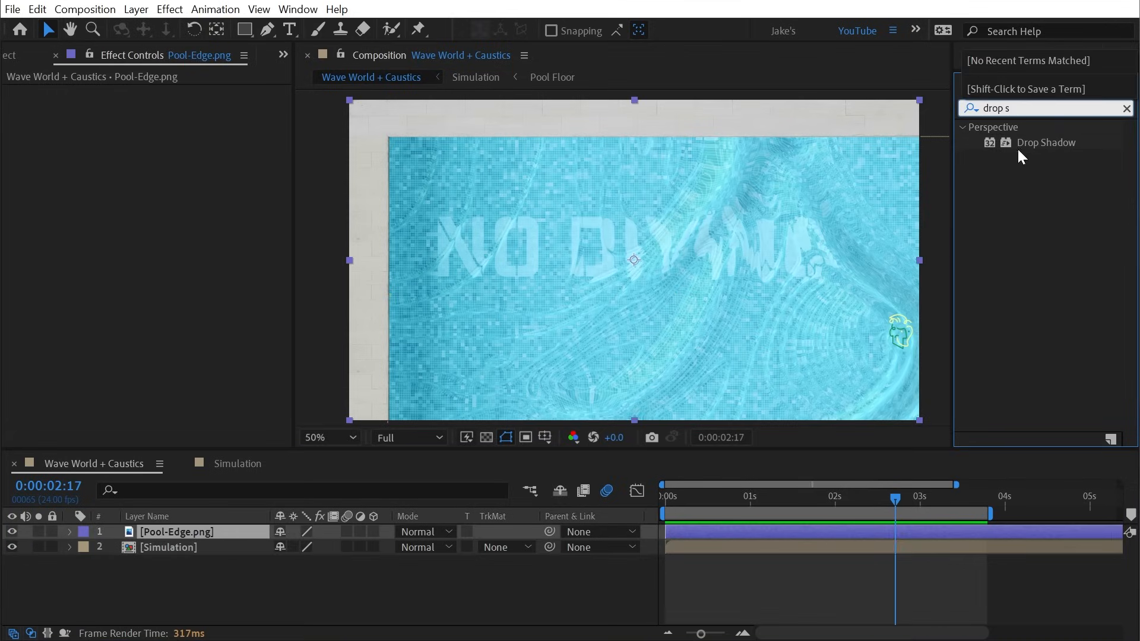
left_click_drag(1018, 149, 905, 159)
left_click_drag(168, 189, 227, 206)
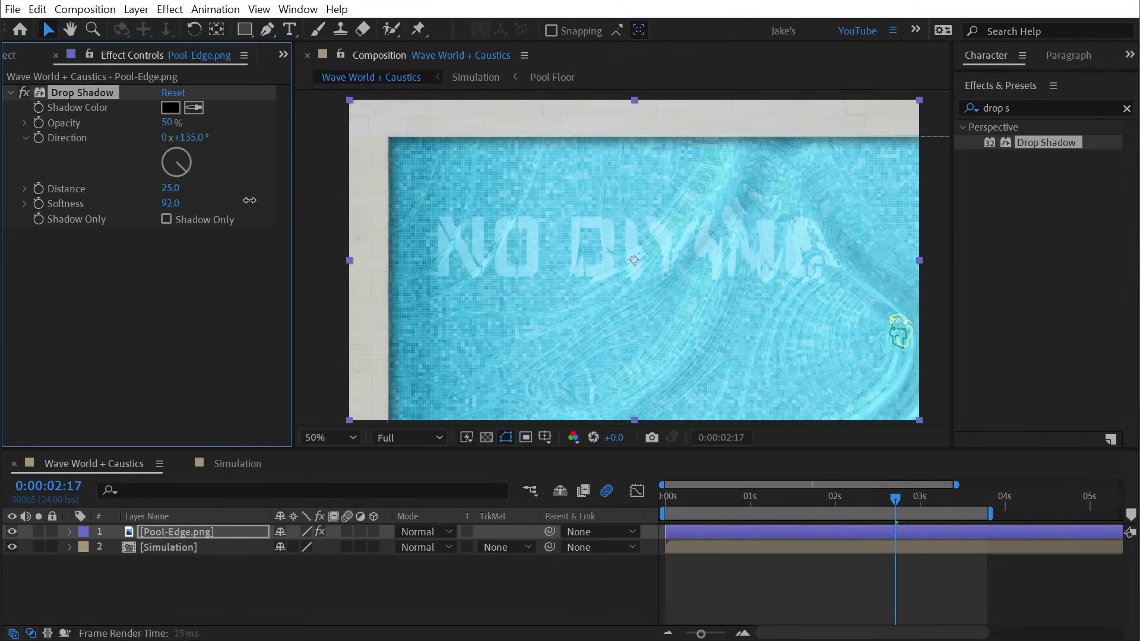
Sample the drop shadow's color from the pool water and darken it to a deep teal.
left_click(472, 194)
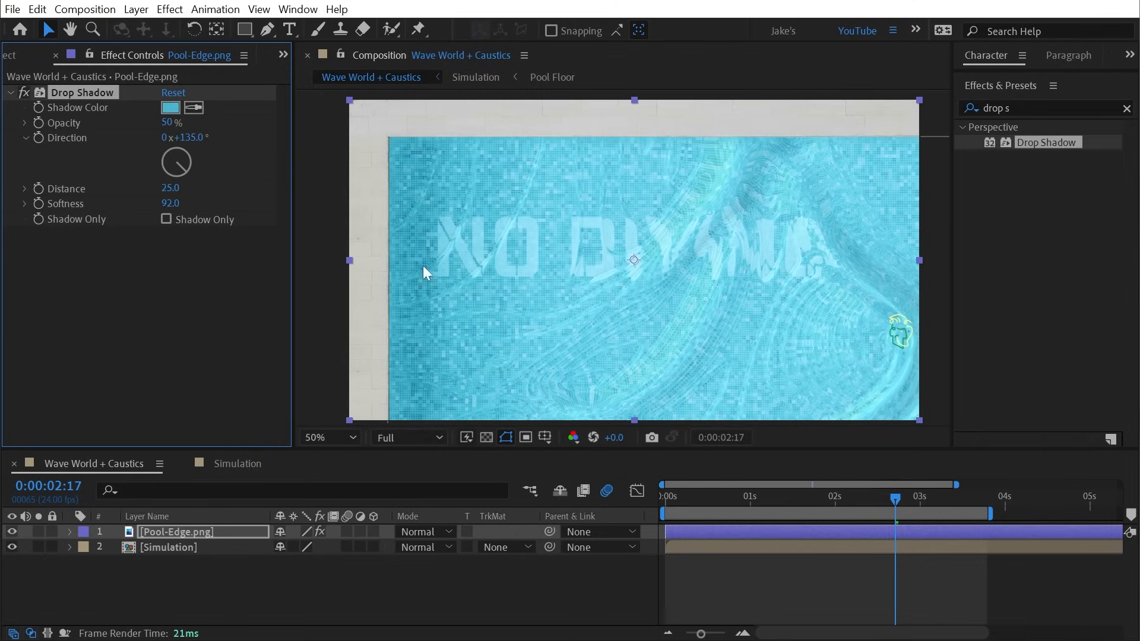
left_click(174, 105)
mouse_move(267, 356)
left_mouse_down()
mouse_move(277, 448)
mouse_move(274, 435)
left_mouse_up()
left_click(445, 286)
Duplicate the Drop Shadow and set the copy's Distance to 95.0, Softness to 415.0 and Opacity to 19%.
left_click(82, 92)
key("ctrl+d")
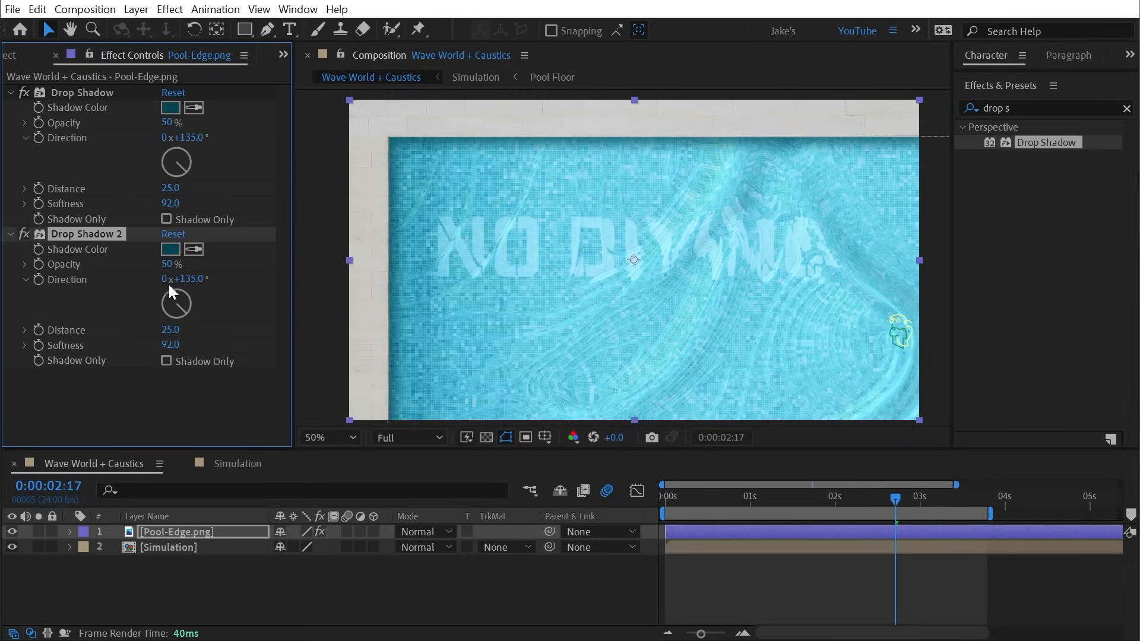
left_click_drag(169, 334, 178, 333)
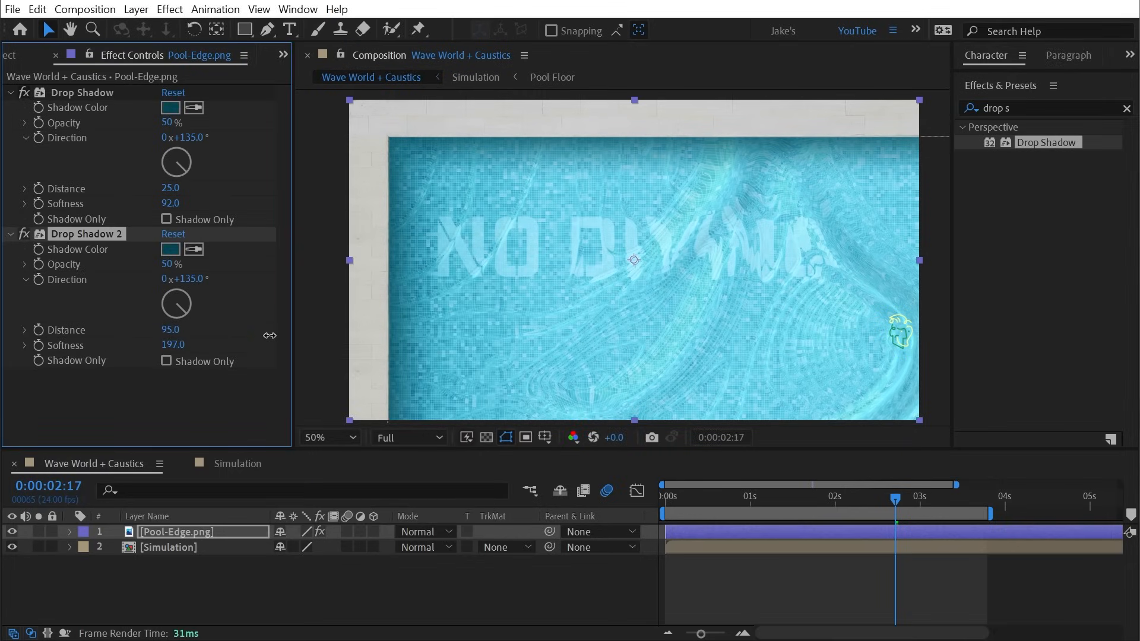
left_click_drag(270, 336, 432, 331)
left_click_drag(169, 265, 98, 267)
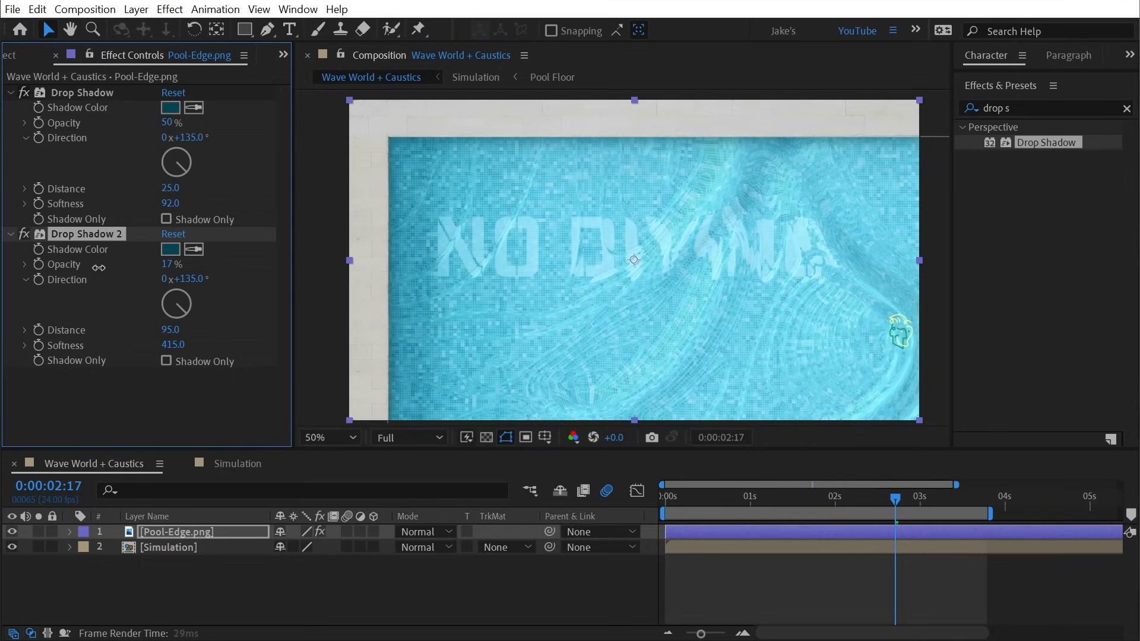
Set the first Drop Shadow's Opacity to 27% and compare the pool edge with its effects off and on.
left_click_drag(167, 122, 115, 126)
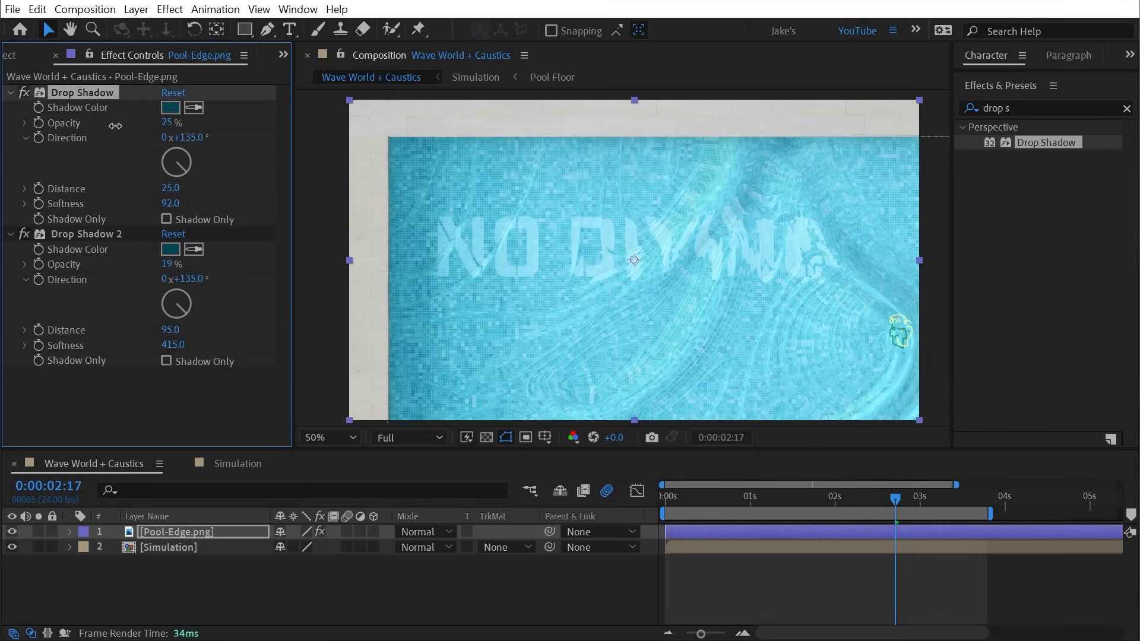
left_click(321, 532)
left_click(322, 531)
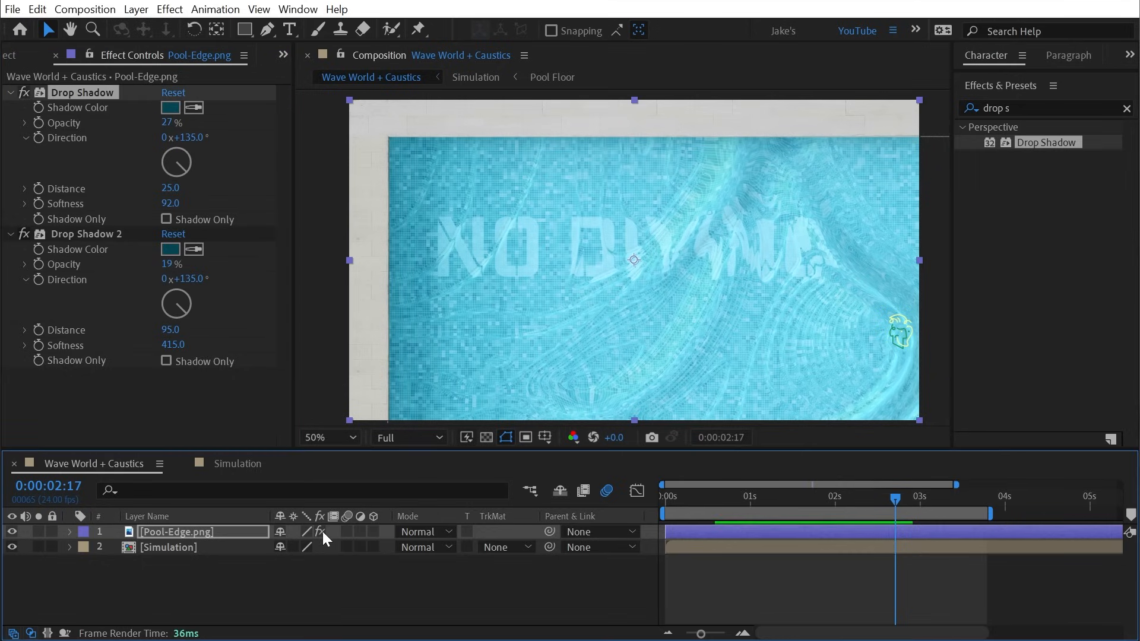
Preview the composition, extend its work area to about 6 seconds, and move the playhead to 5:00.
left_click(665, 595)
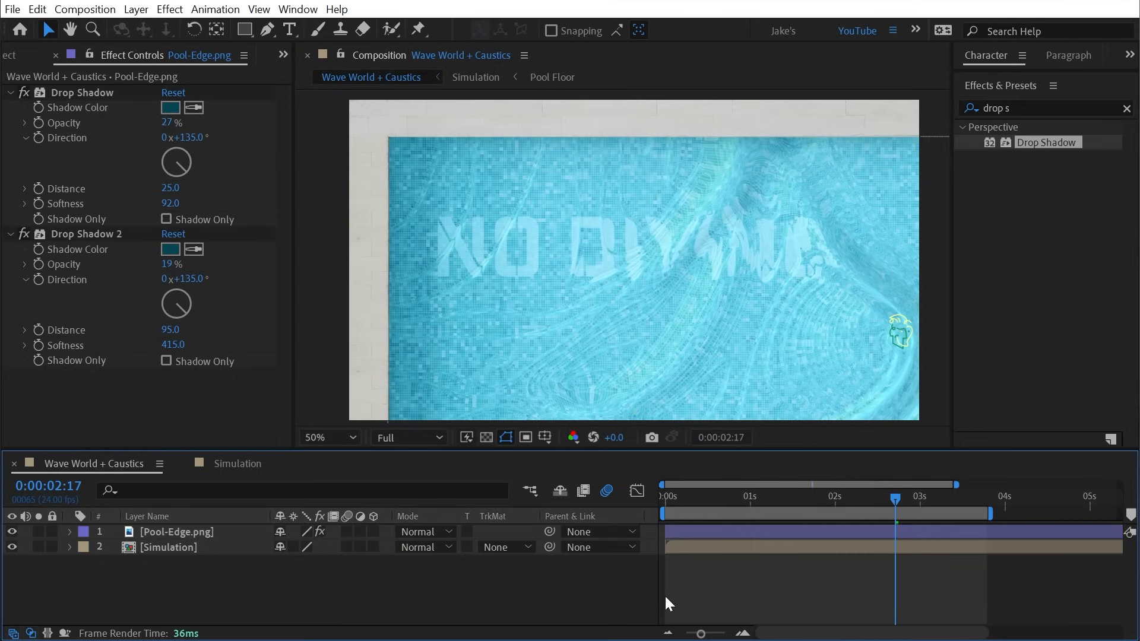
key("space")
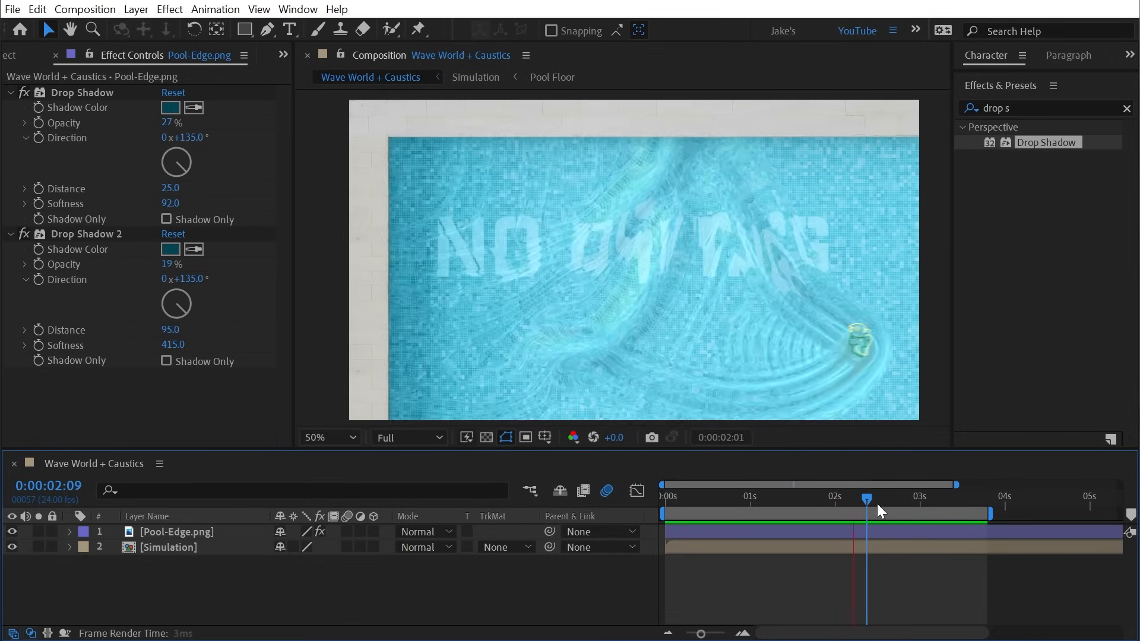
left_click_drag(974, 498, 991, 500)
key("minus")
left_click_drag(877, 515, 999, 515)
left_click_drag(874, 498, 935, 496)
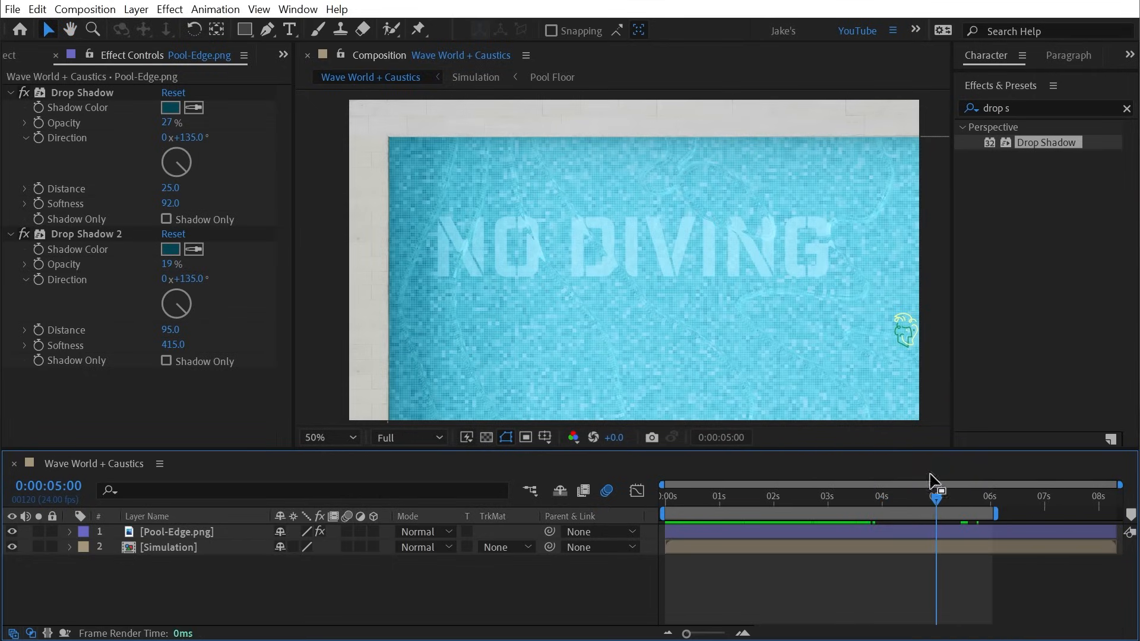
In the Simulation composition, set Wave World's Damping to 0.420, extend the work area past 6 seconds, and preview the ripples.
double_click(162, 546)
left_click(173, 576)
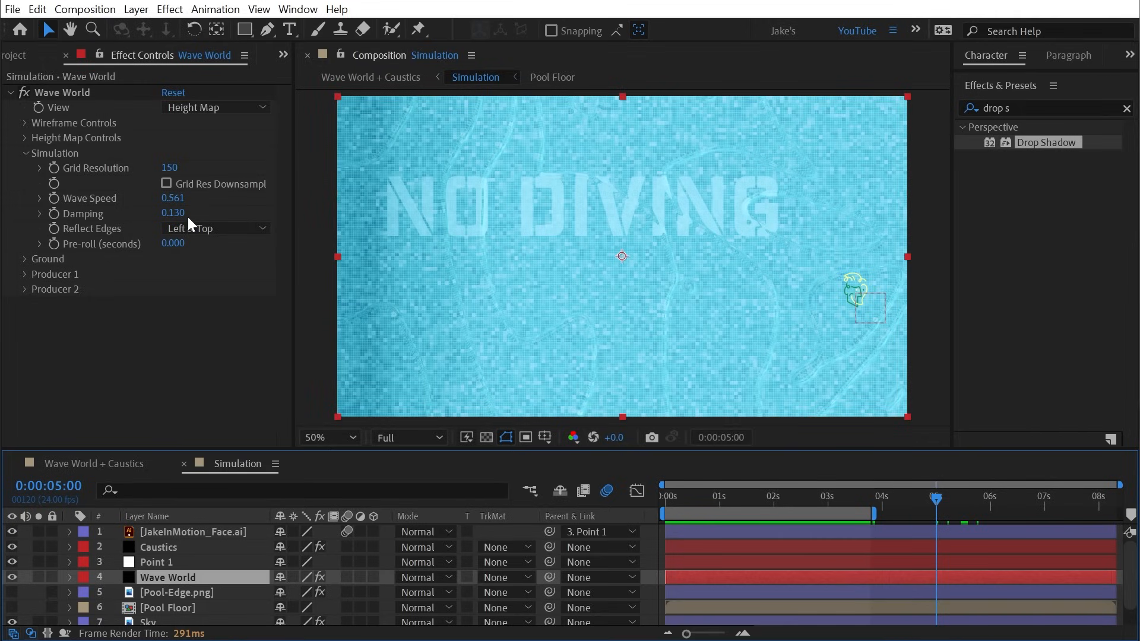
left_click_drag(180, 216, 203, 212)
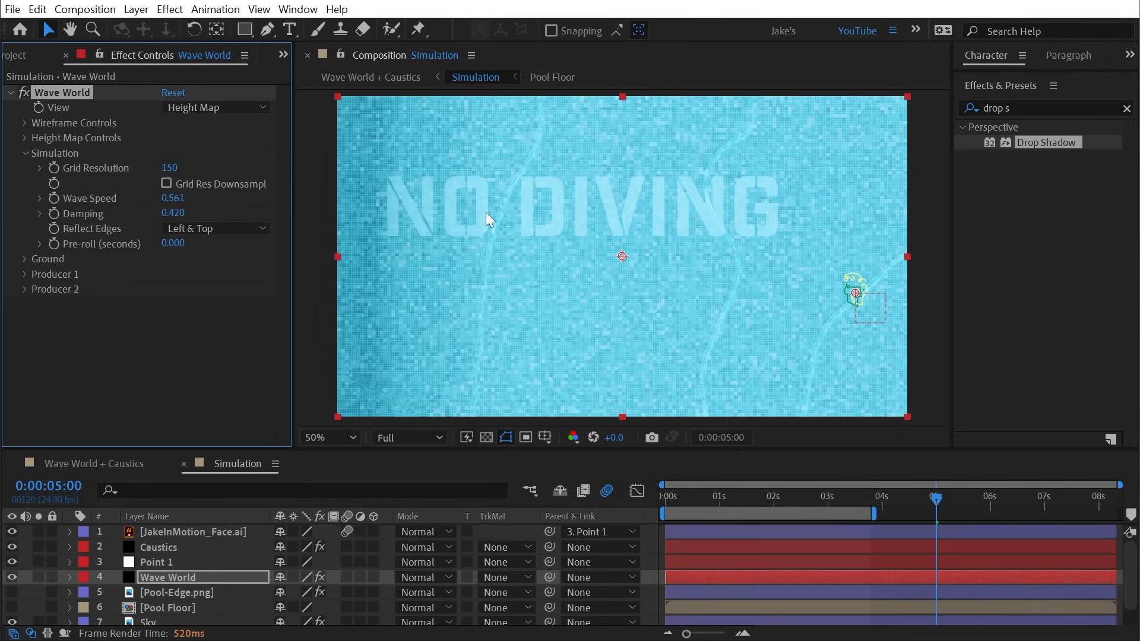
left_click_drag(874, 511, 1002, 511)
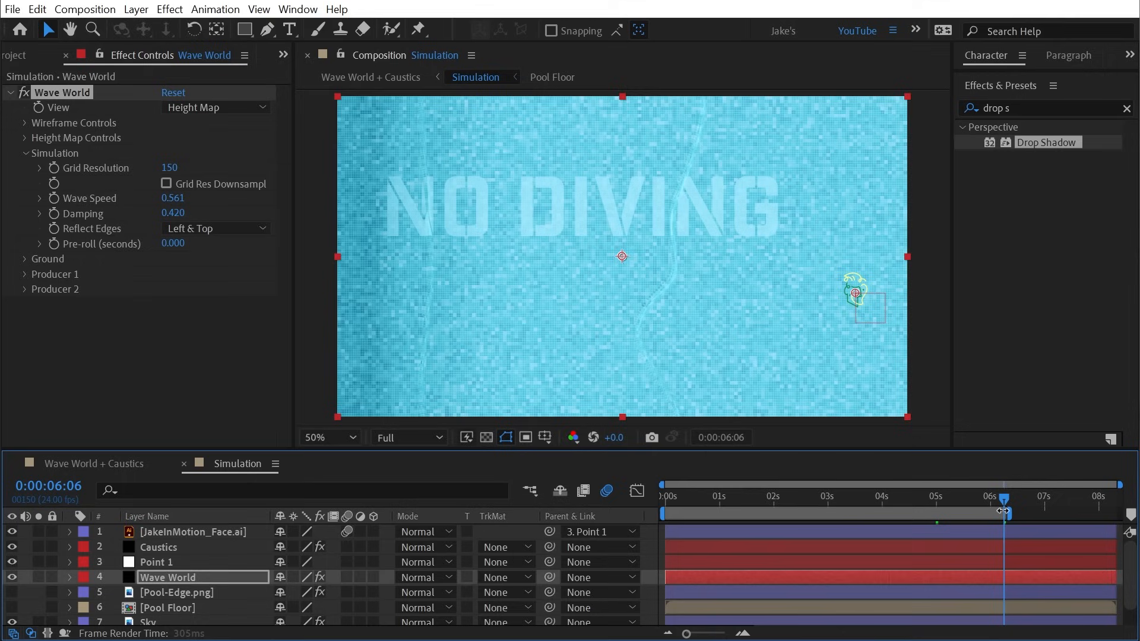
key("space")
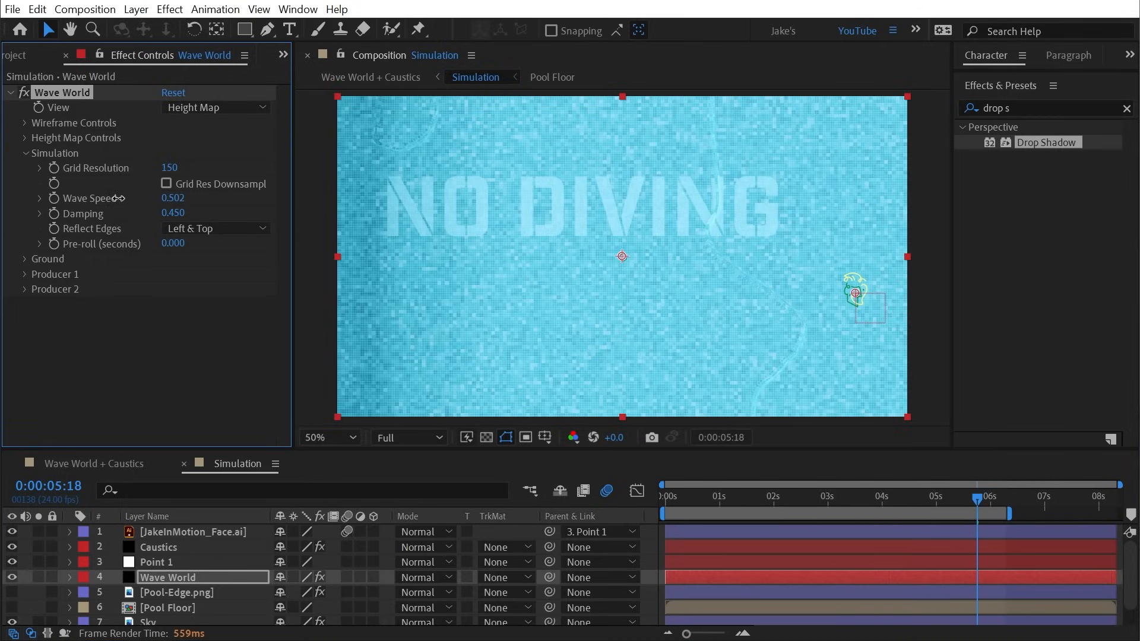
Set Wave World's Wave Speed to 0.470 and check the ripples near the start of the timeline.
left_click_drag(118, 198, 109, 198)
mouse_move(671, 495)
left_mouse_down()
mouse_move(709, 497)
mouse_move(677, 495)
mouse_move(690, 496)
left_mouse_up()
Reveal Wave World's Amplitude keyframes, add 0.230 at 0:18 and 0.000 at 0:00, and preview the ripples.
left_click(170, 531)
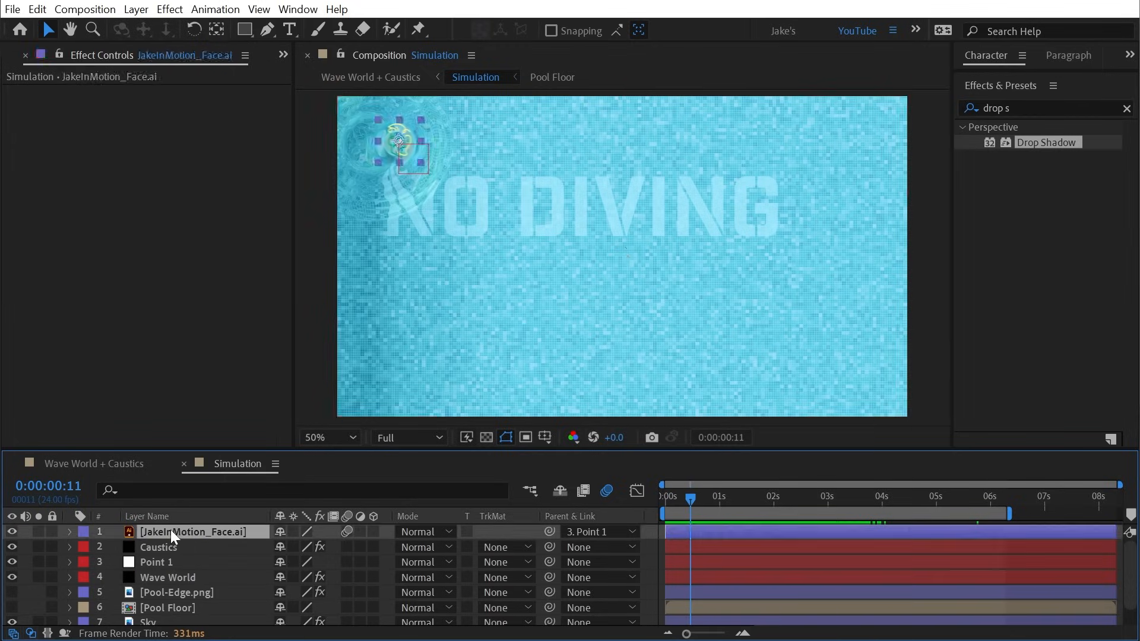
left_click(193, 559)
left_click(177, 577)
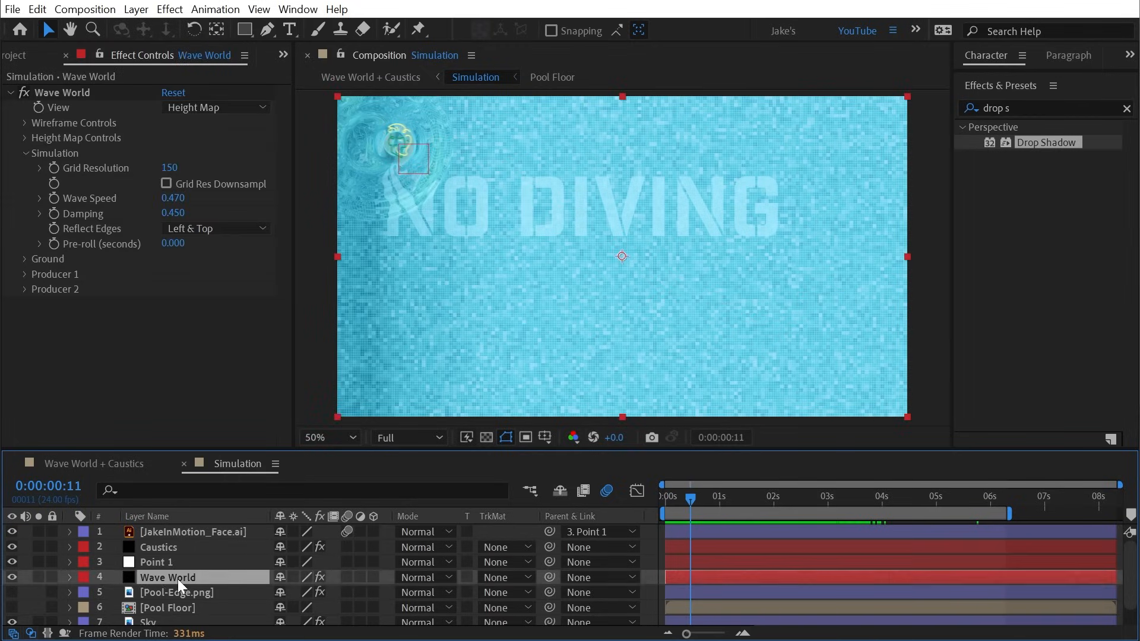
key("u")
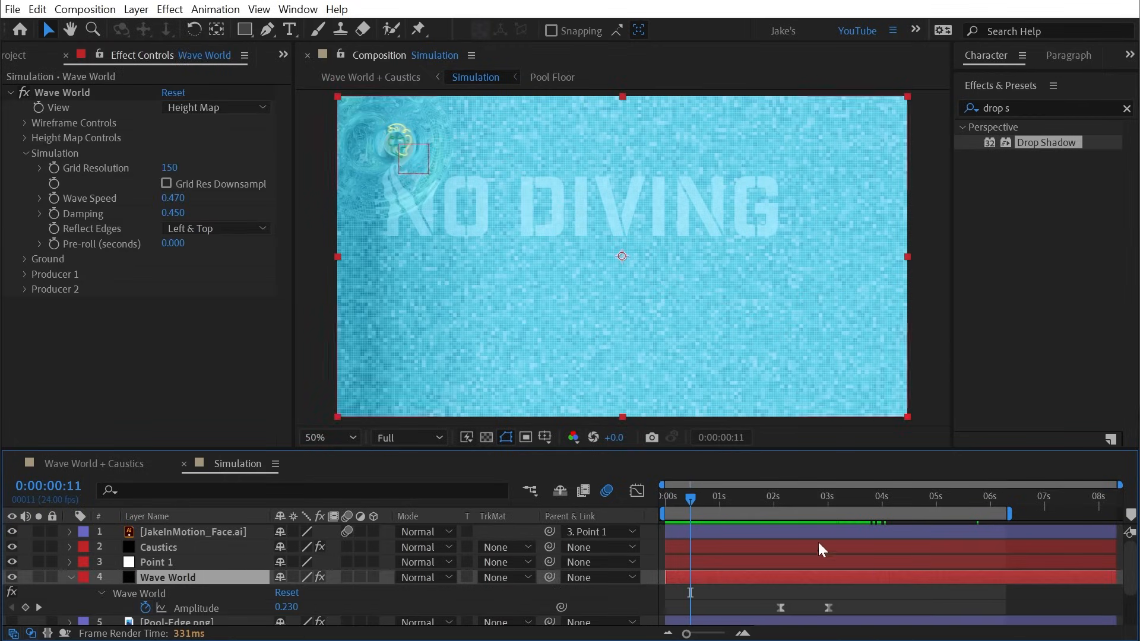
left_click_drag(692, 498, 706, 496)
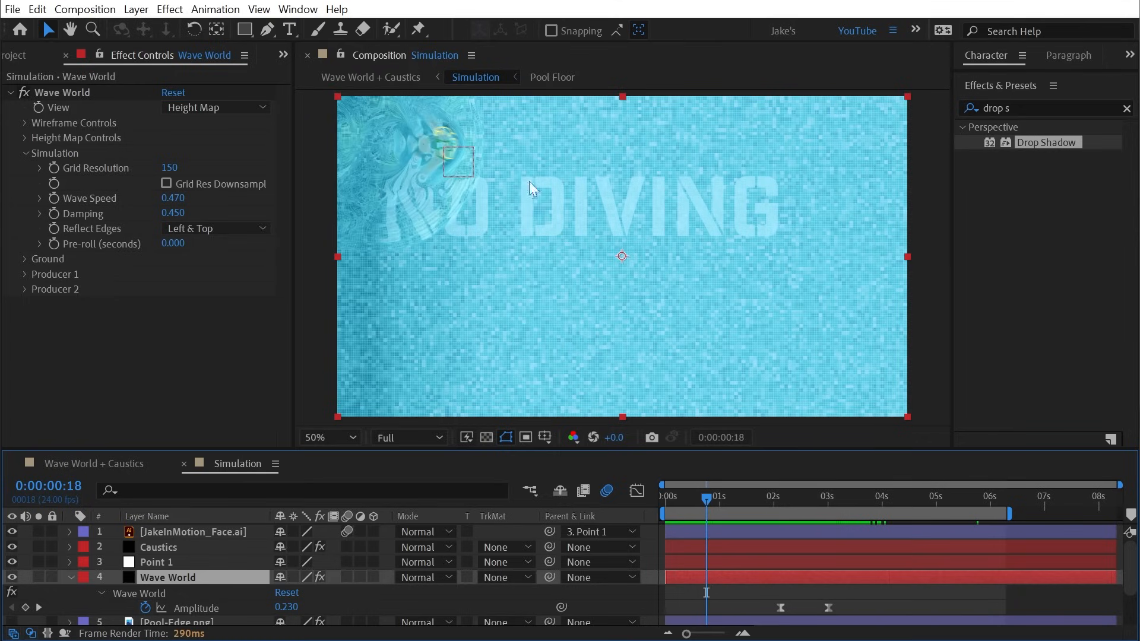
left_click(25, 607)
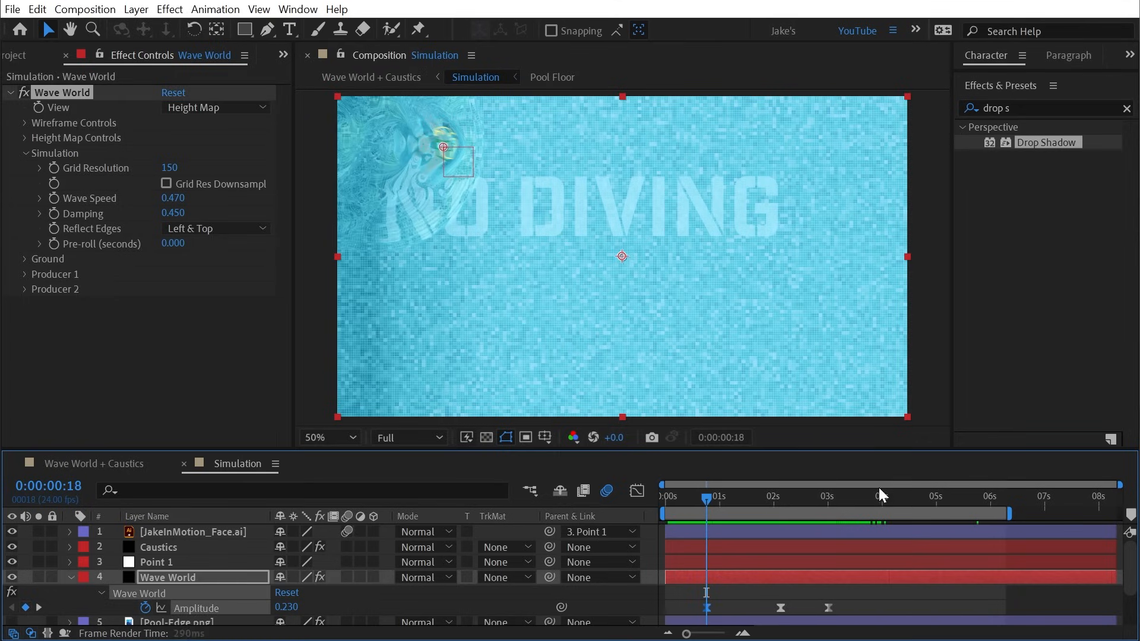
left_click_drag(705, 497, 663, 502)
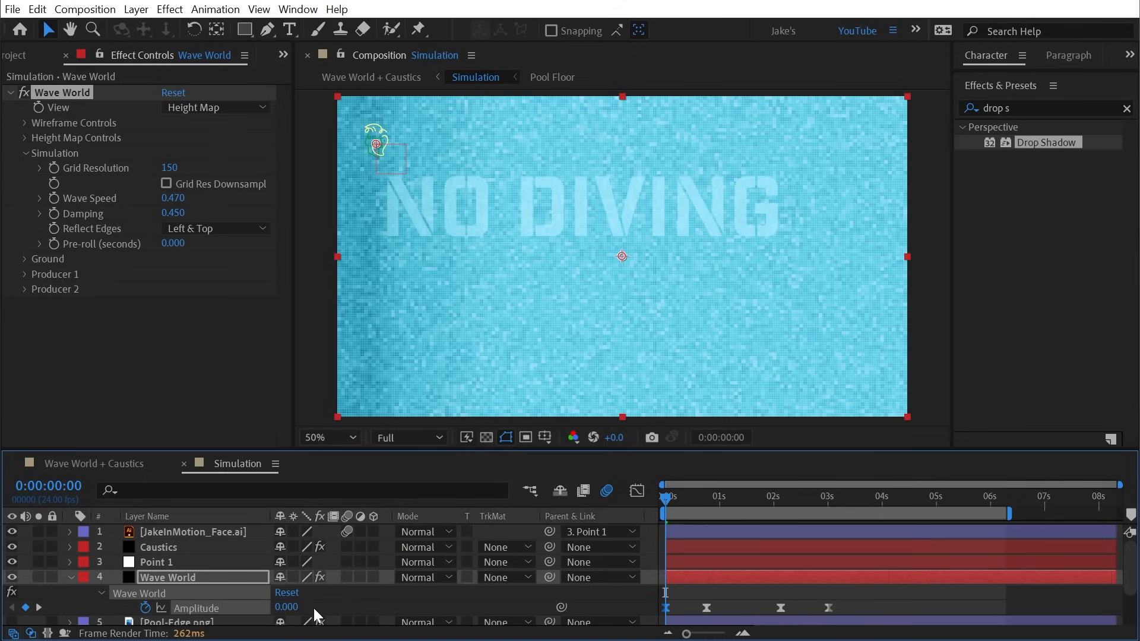
key("space")
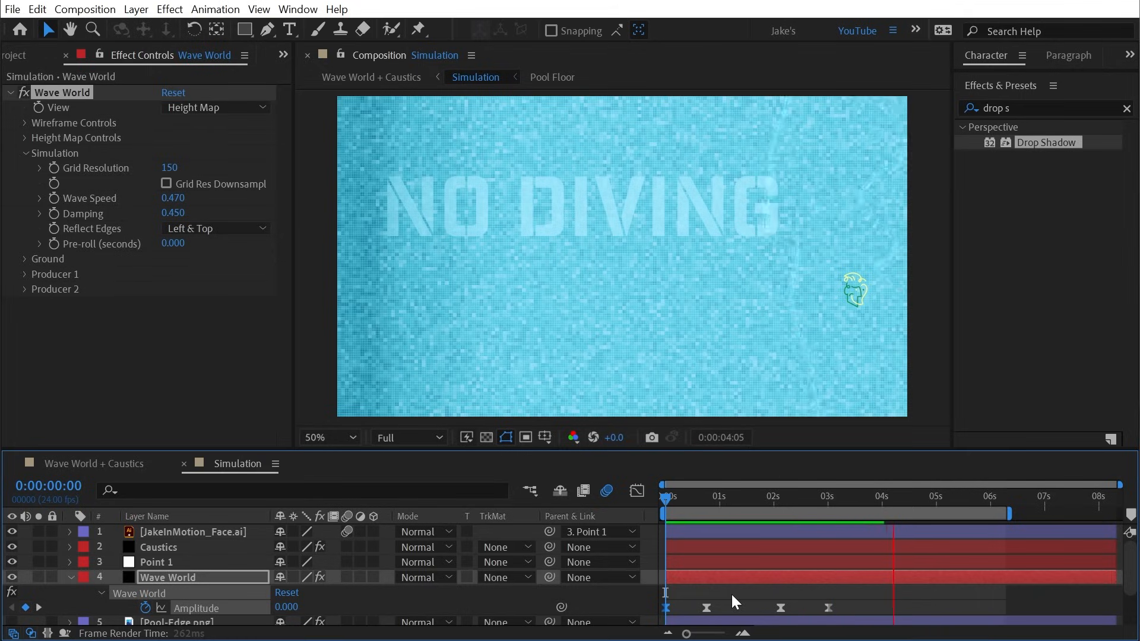
Try a Damping of 0.910 on Wave World and preview how the ripples settle.
left_click_drag(173, 213, 217, 212)
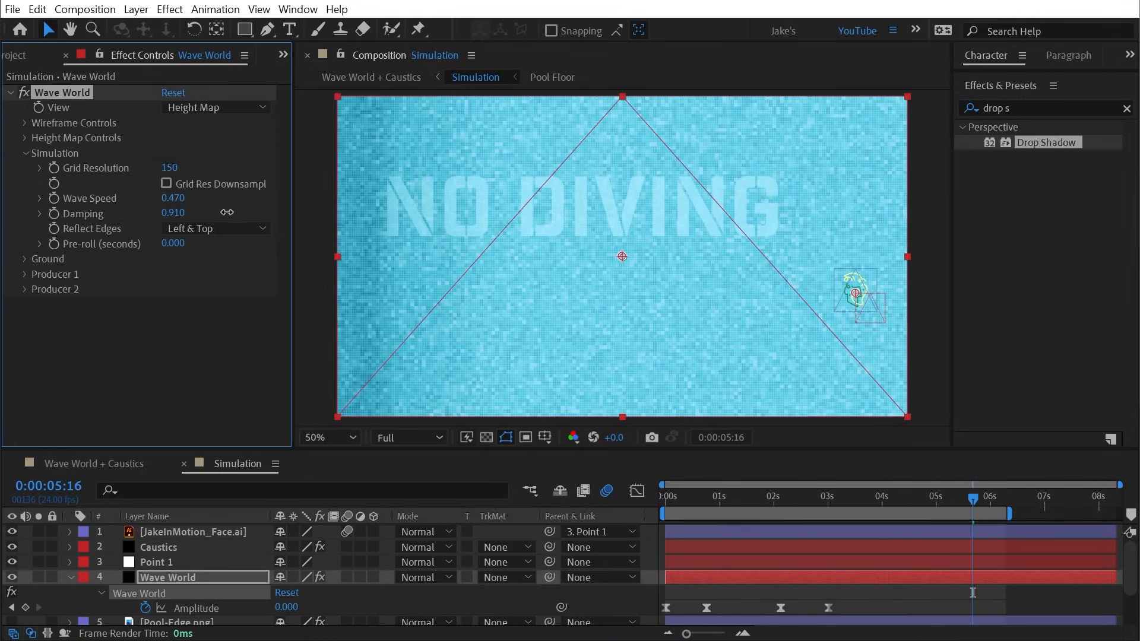
left_click_drag(921, 503, 826, 503)
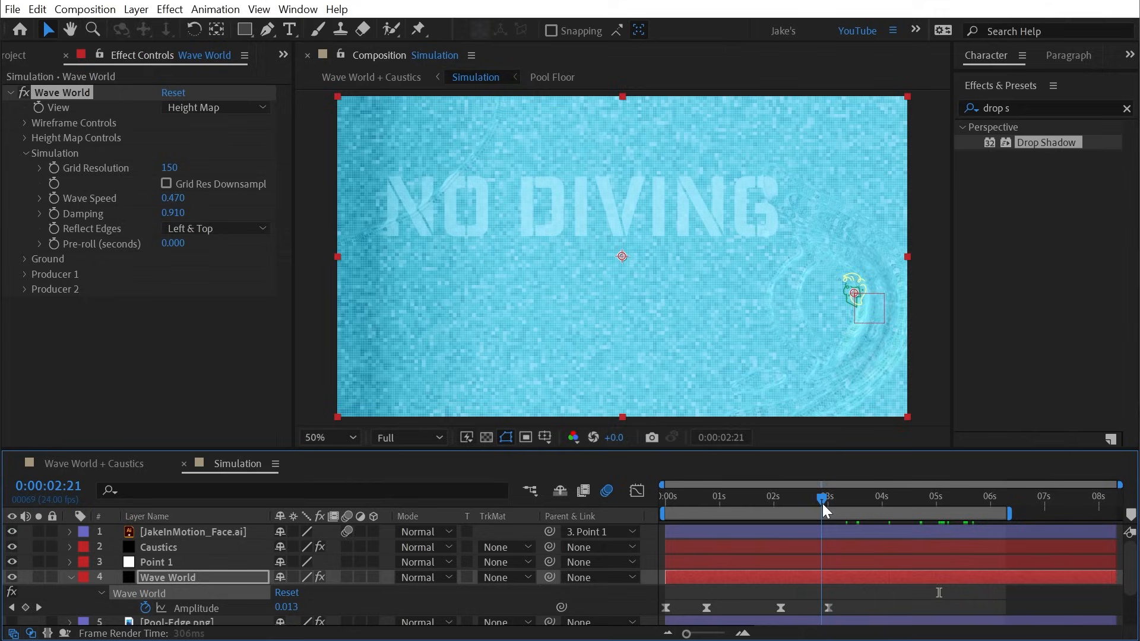
key("space")
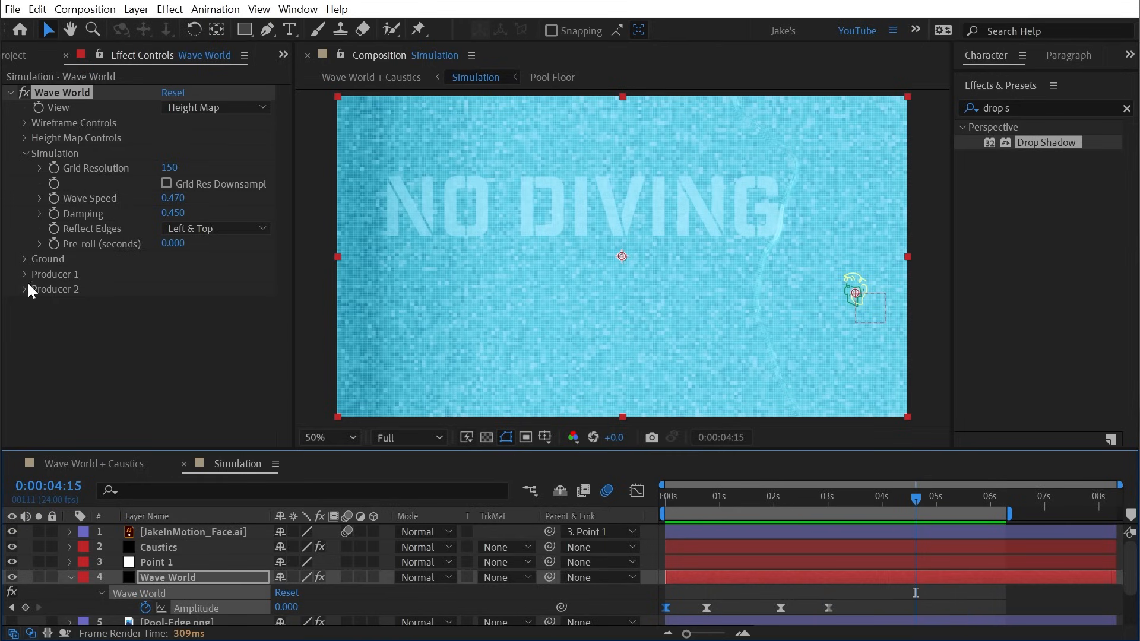
Position Wave World's Producer 2 at about 444, 710, set its Amplitude to 0.500, and preview the added ripples.
left_click(24, 289)
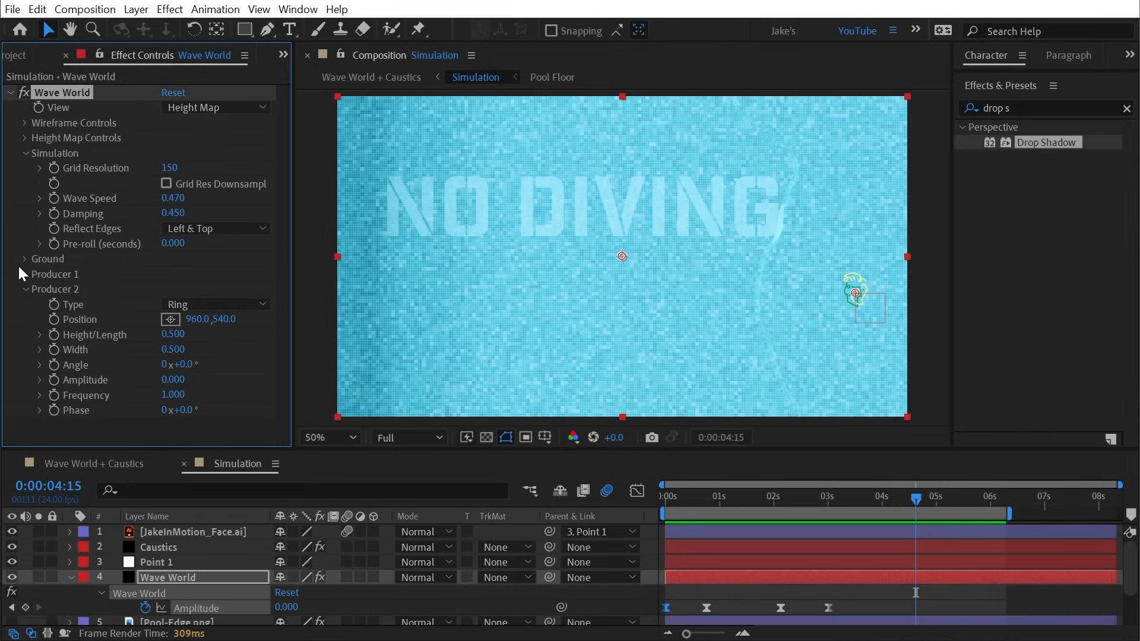
left_click_drag(196, 319, 140, 321)
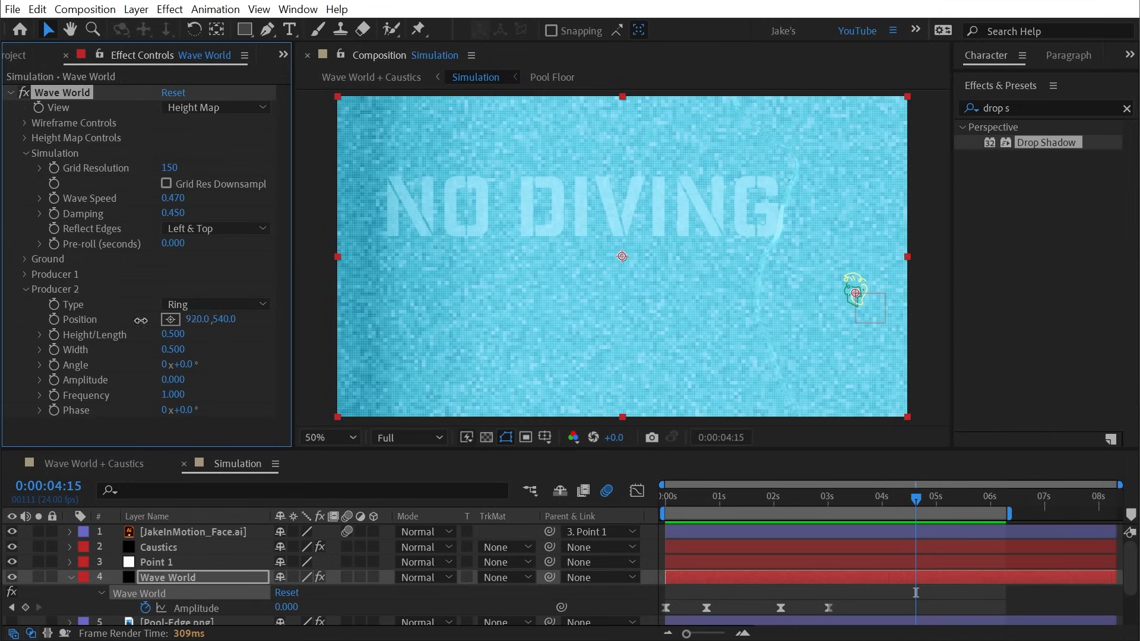
left_click_drag(575, 256, 468, 306)
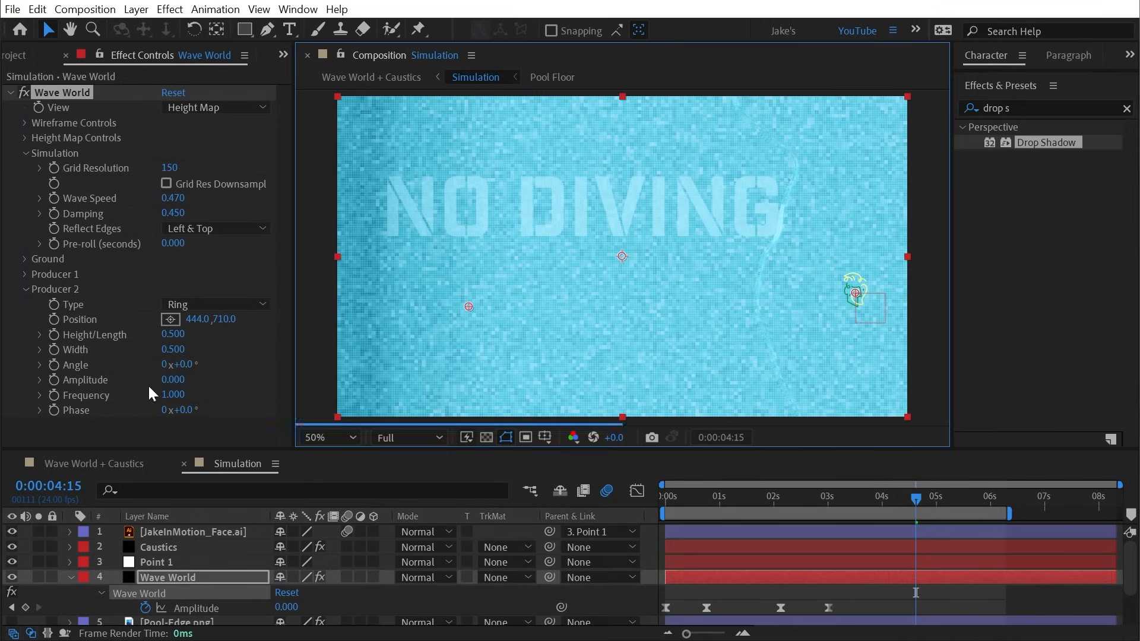
left_click(178, 380)
type(".5")
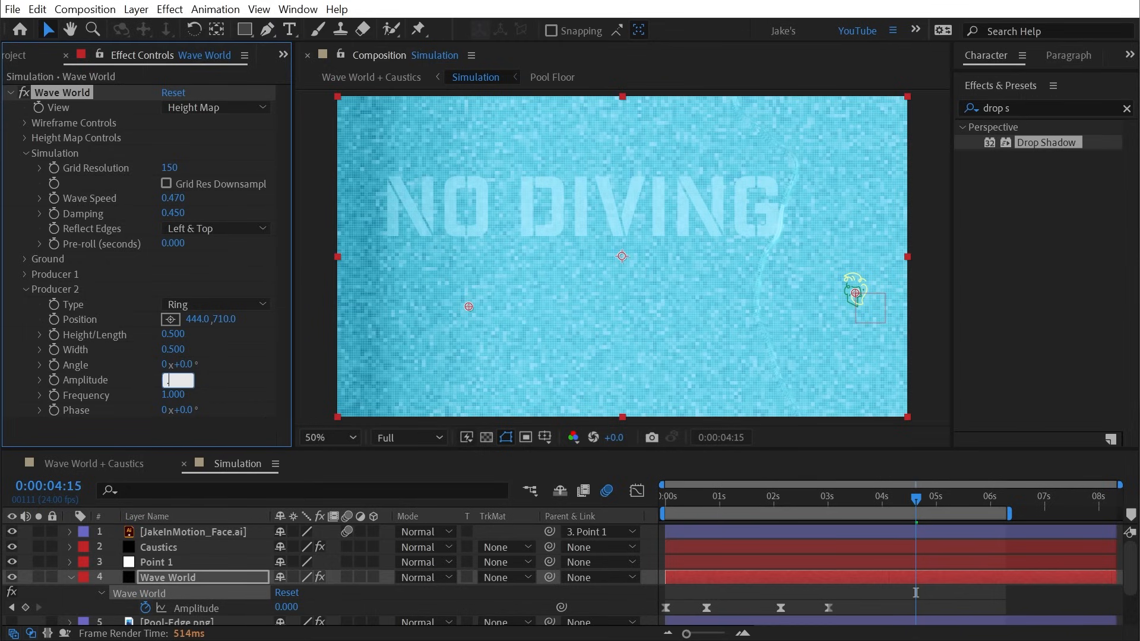
key("Return")
left_click(722, 503)
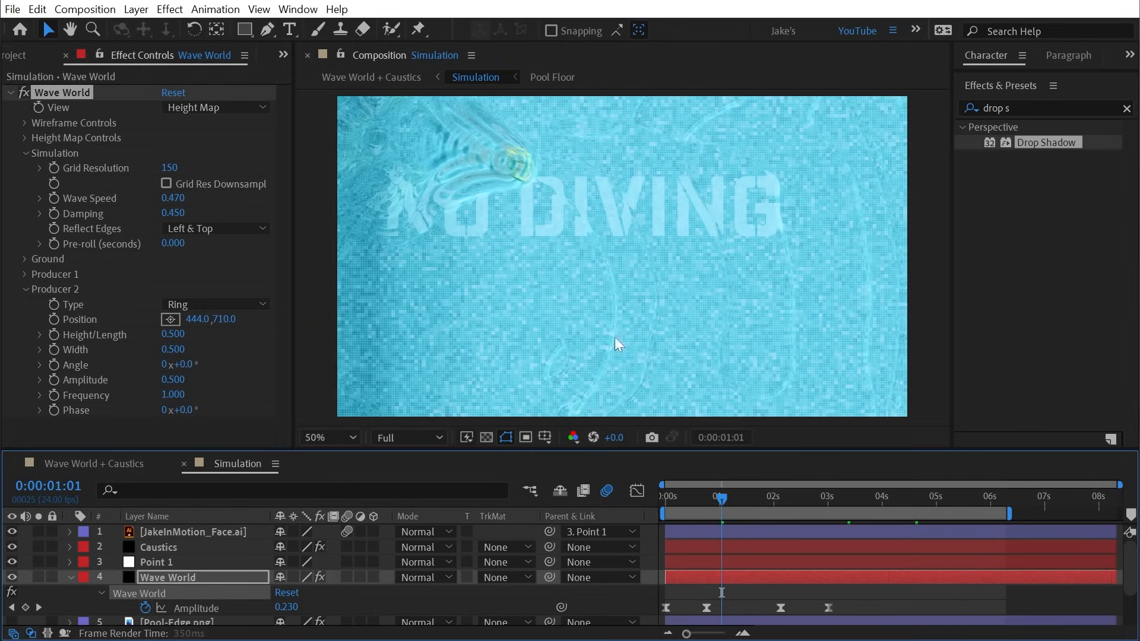
key("space")
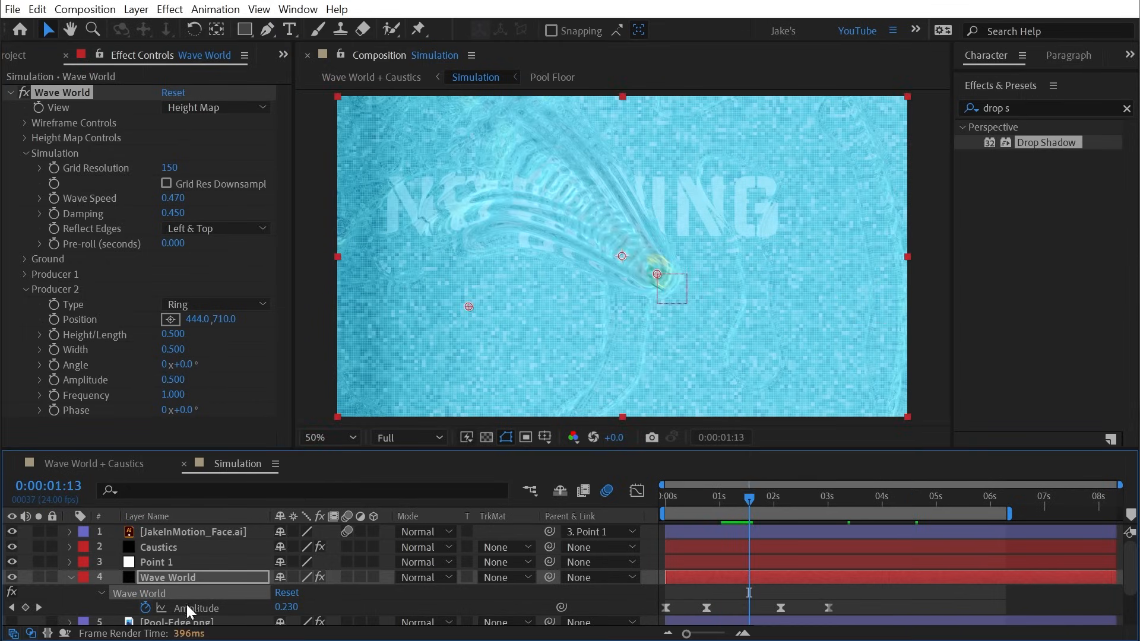
Solo the Wave World layer, show it as Wireframe Preview with Vertical Rotation at 33°, and preview the waves from the start.
left_click(38, 576)
left_click(230, 105)
left_click(230, 144)
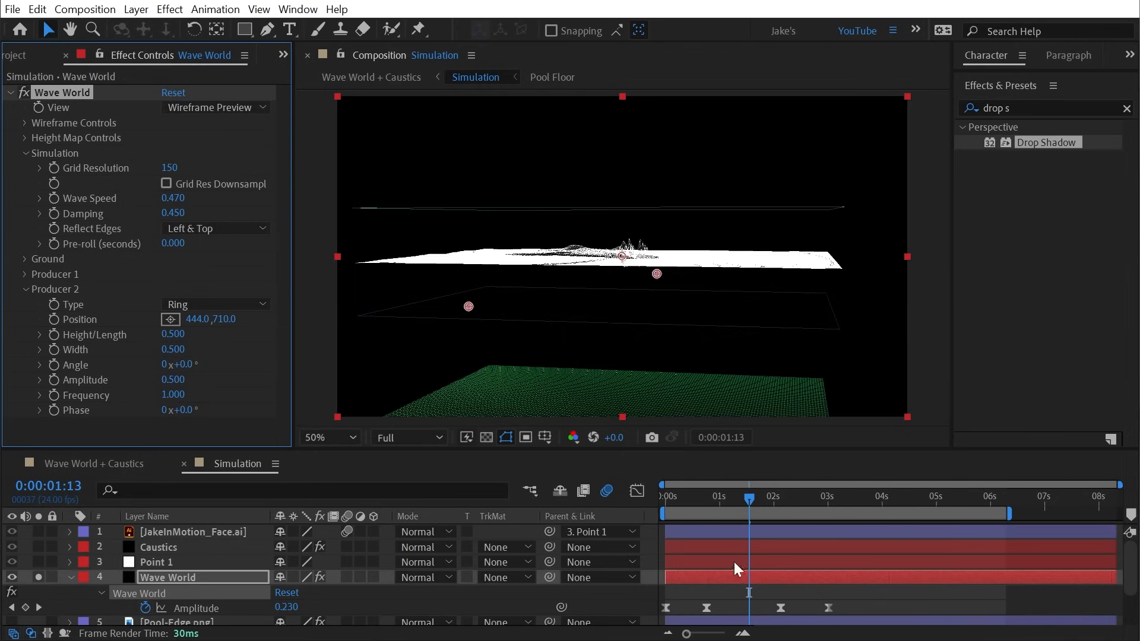
left_click(666, 498)
left_click(25, 123)
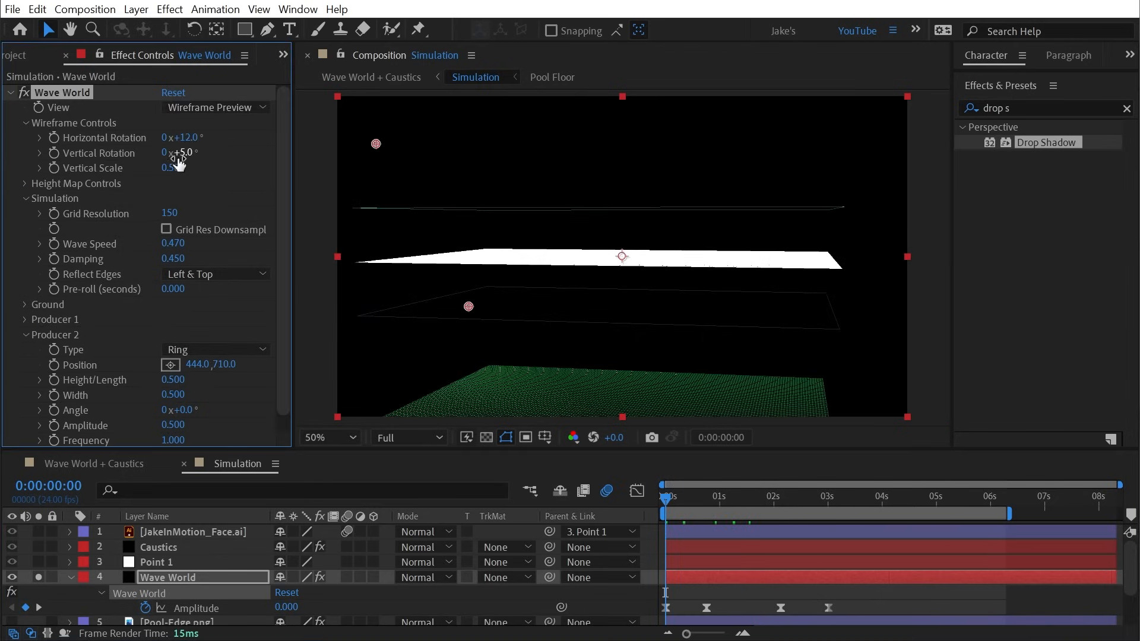
left_click_drag(187, 152, 207, 152)
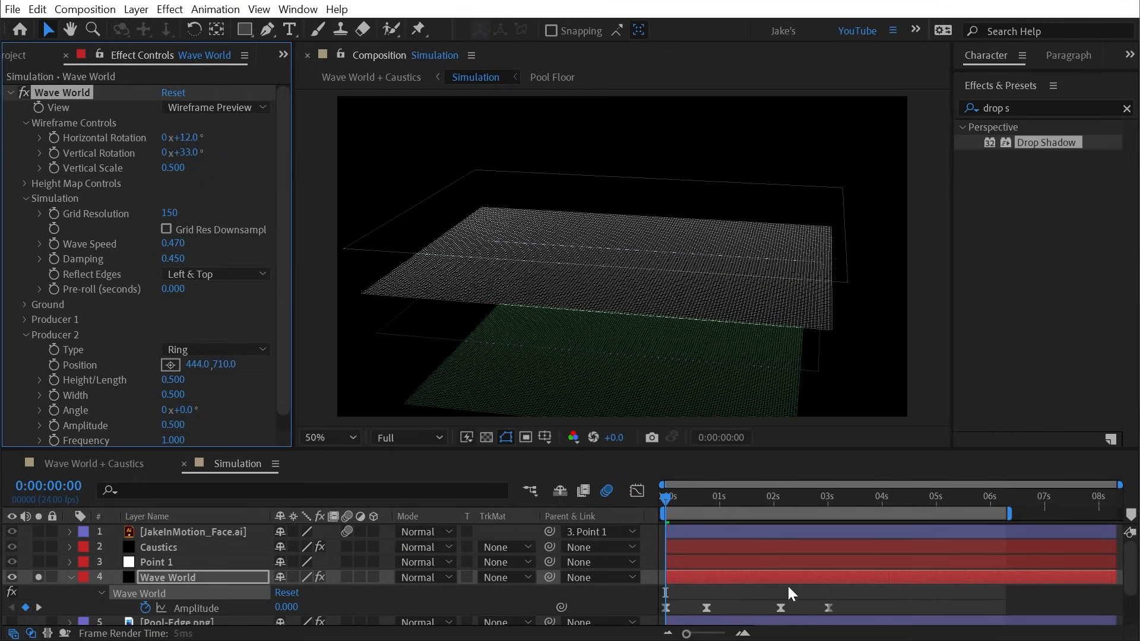
key("space")
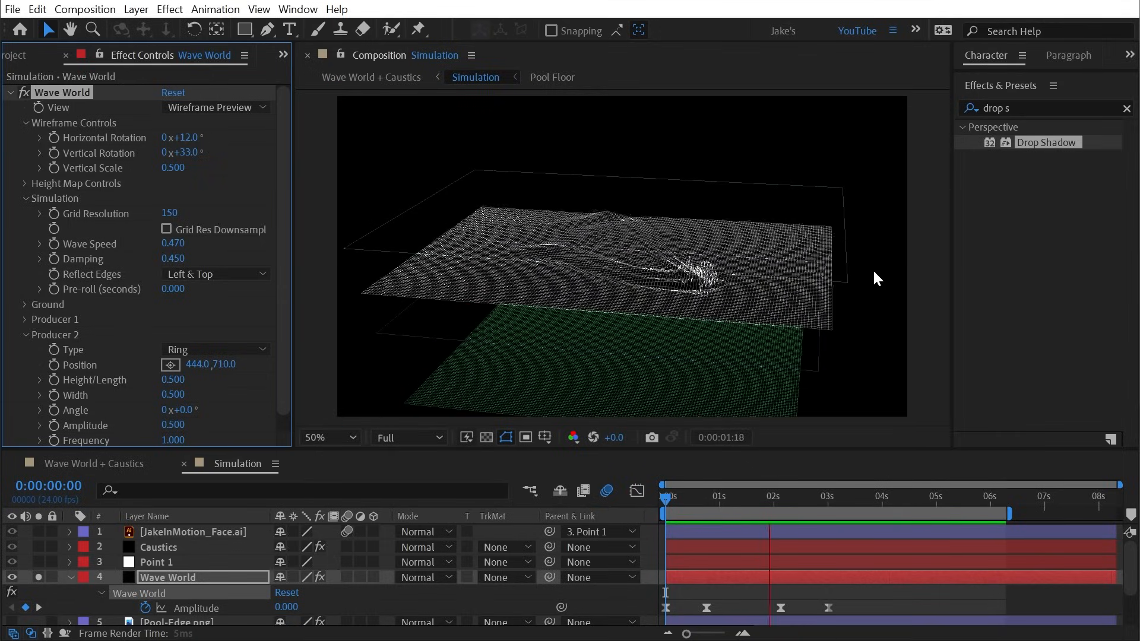
left_click(789, 504)
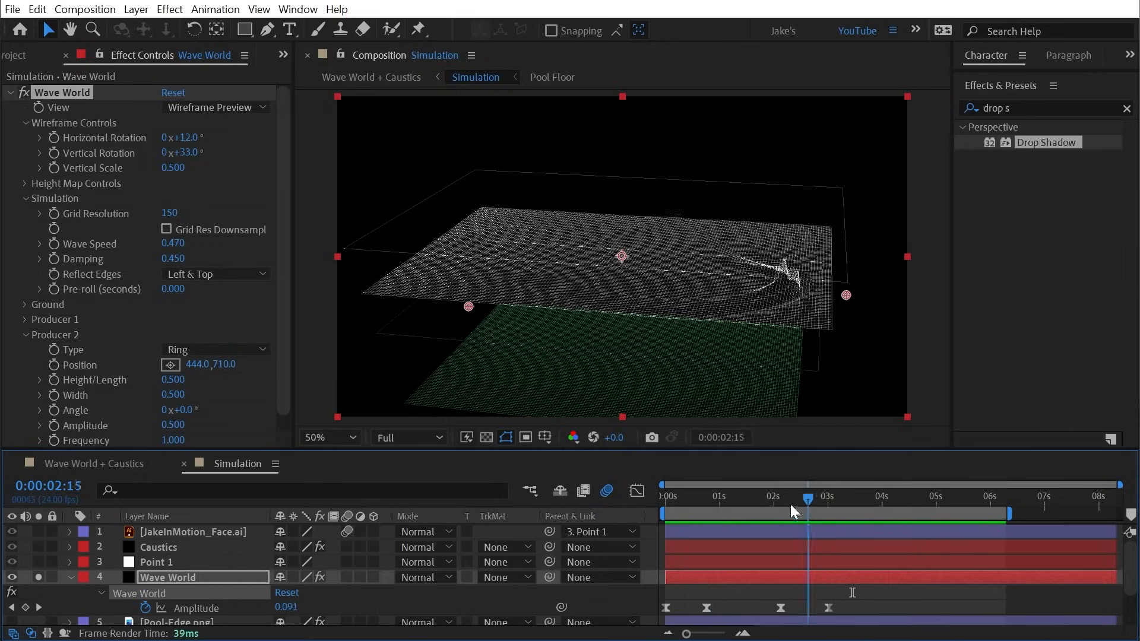
left_click_drag(789, 504, 826, 512)
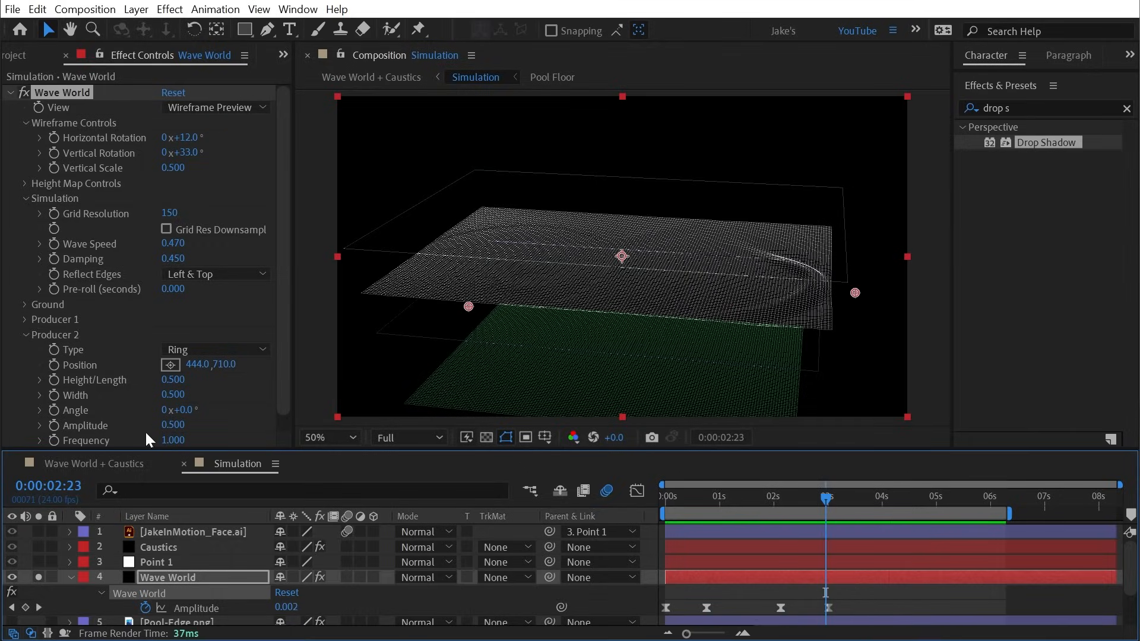
Raise Producer 2's Amplitude to 2.760 and preview the wireframe waves from the start.
left_click(173, 424)
type("1.05")
key("Return")
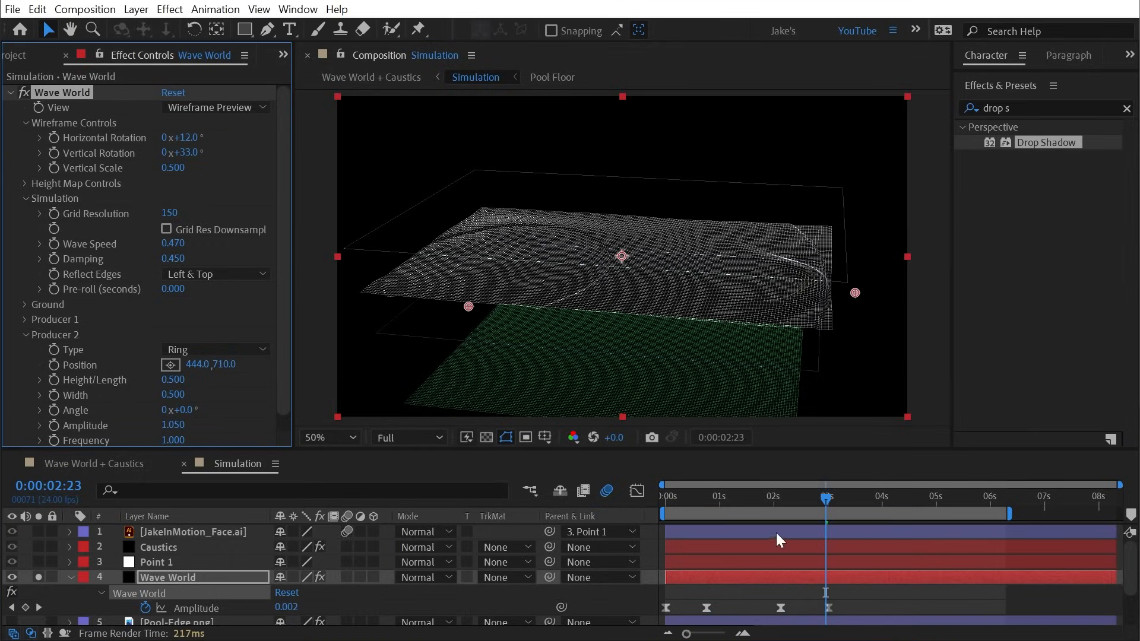
left_click_drag(781, 503, 621, 491)
key("space")
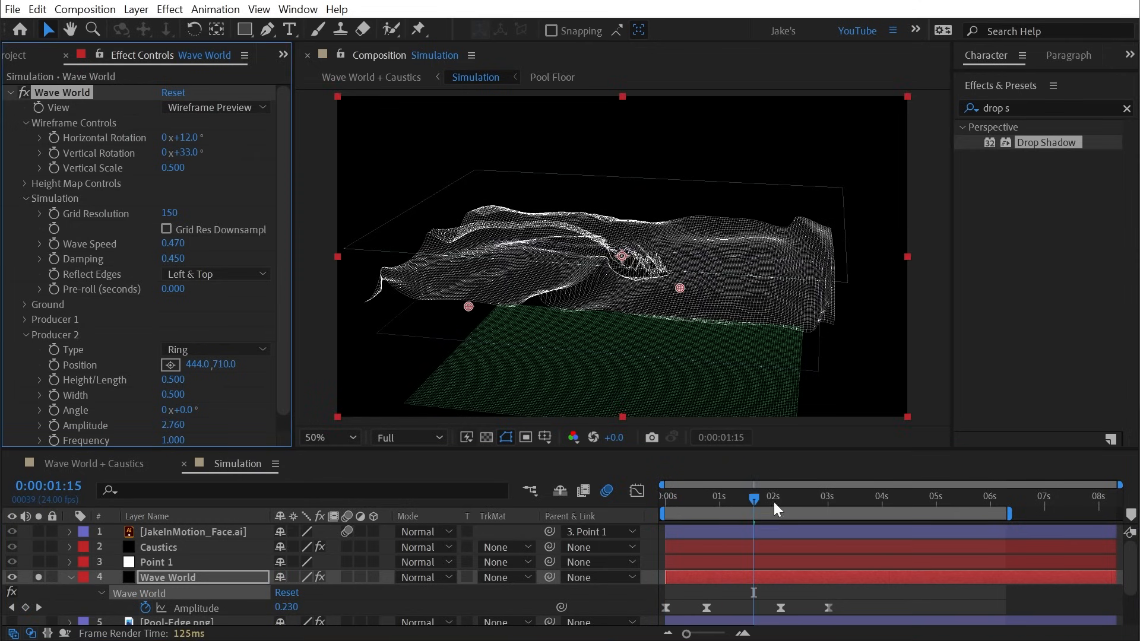
left_click_drag(733, 503, 658, 491)
key("space")
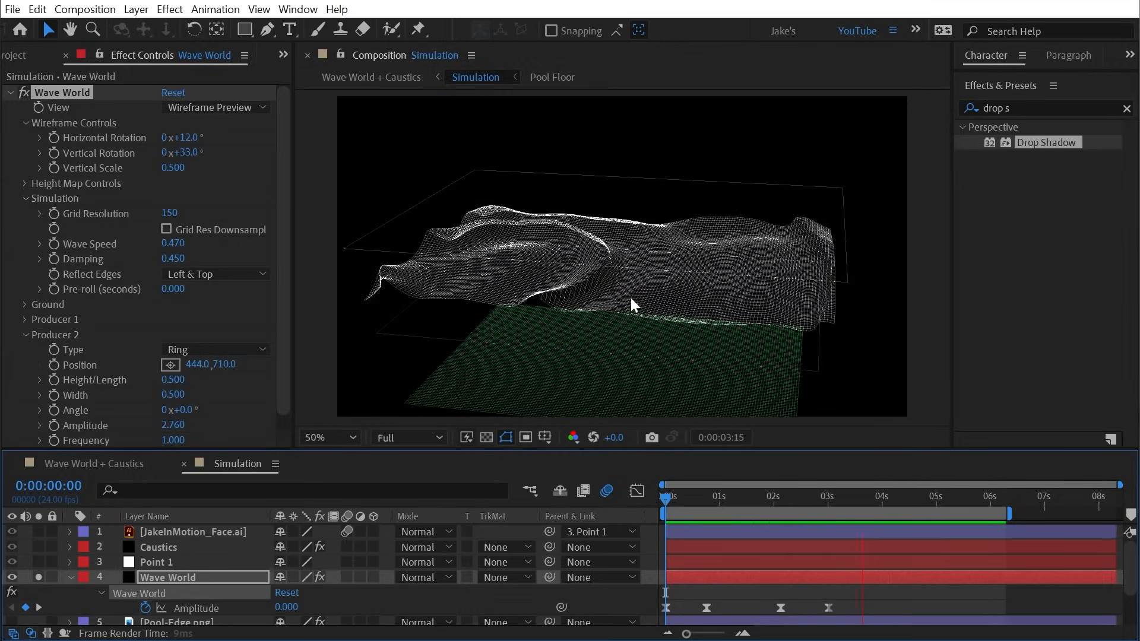
key("space")
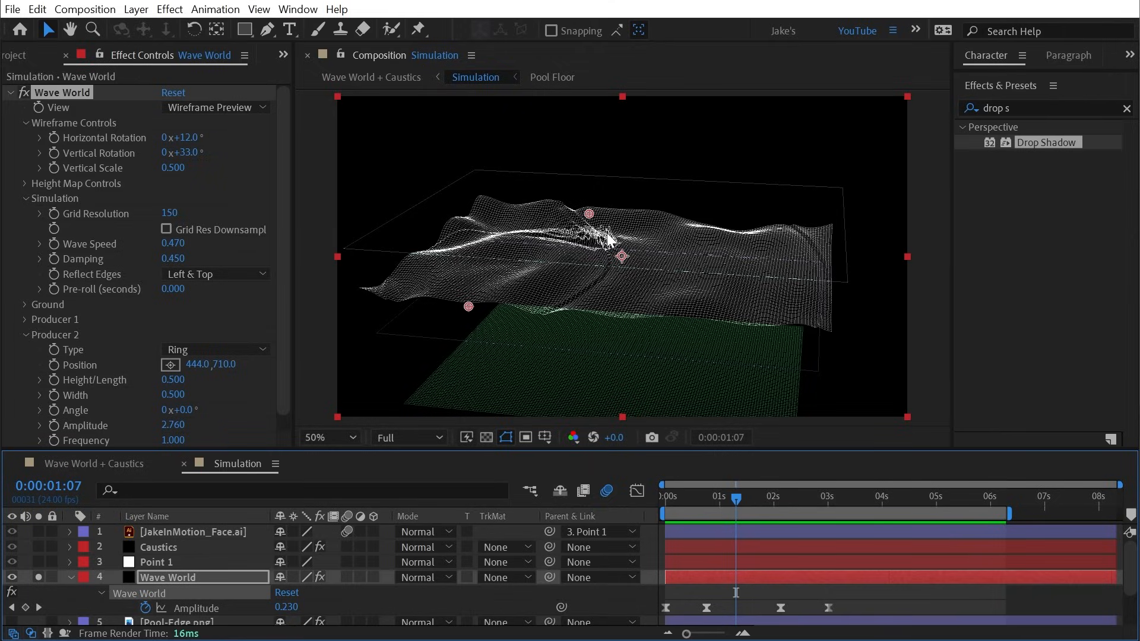
Switch Wave World's View to Height Map and set Producer 2's Width to 0.213 and Amplitude to 1.460.
left_click(209, 105)
left_click(202, 123)
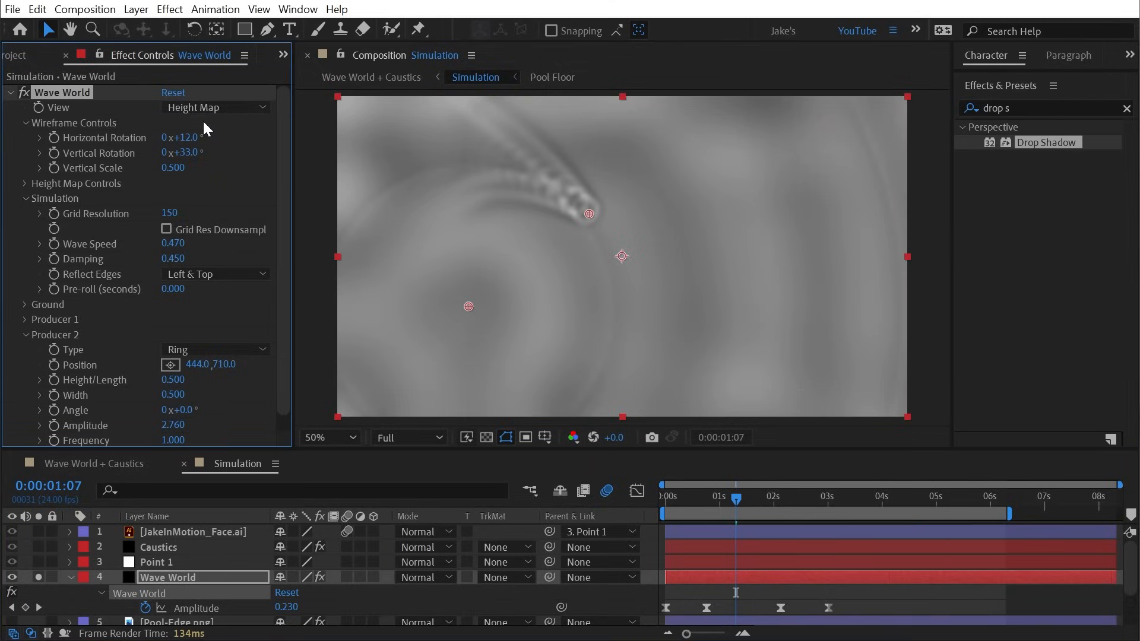
left_click_drag(173, 395, 108, 396)
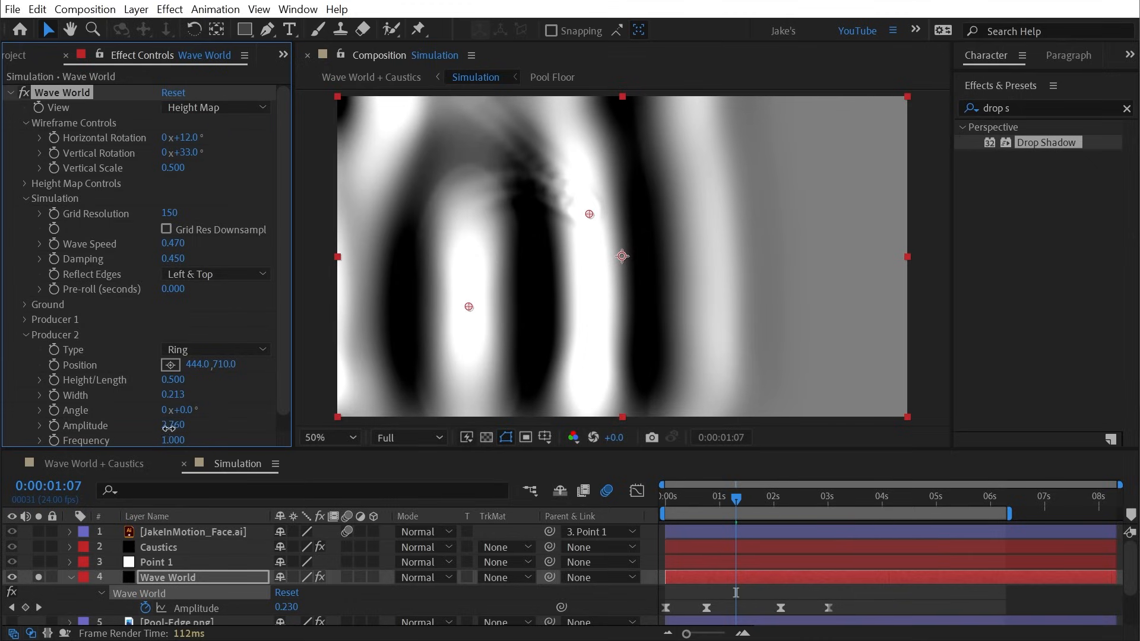
left_click_drag(169, 425, 53, 425)
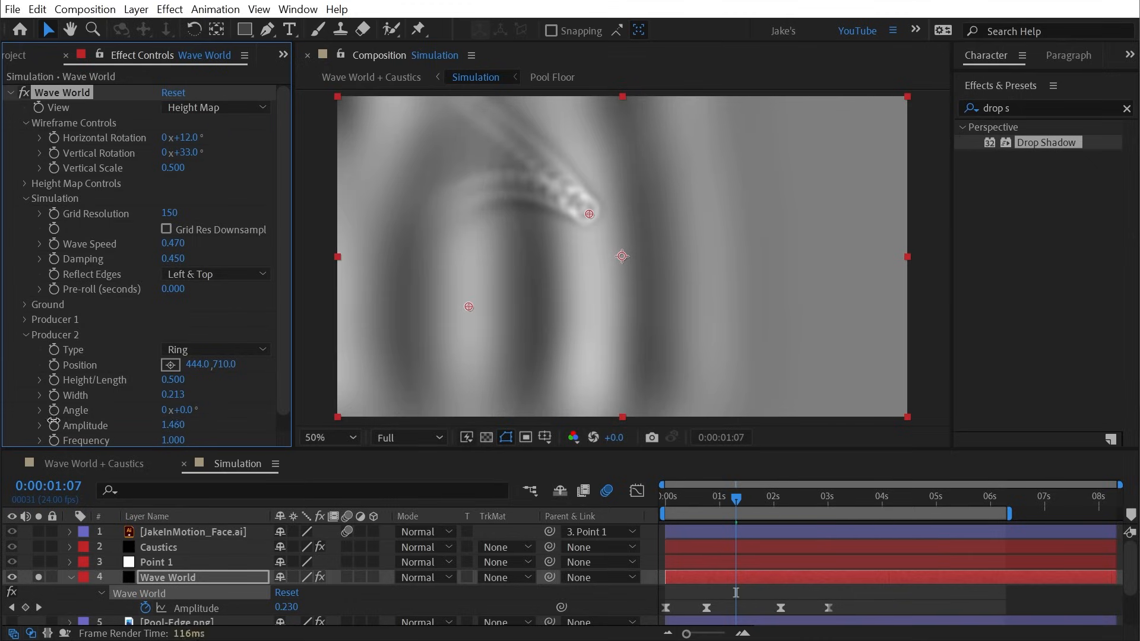
Move Producer 2 to -208, 88 with Angle 20° and Amplitude 1.400, set the Pre-roll to 3 seconds, and preview.
left_click_drag(469, 306, 273, 116)
key("Home")
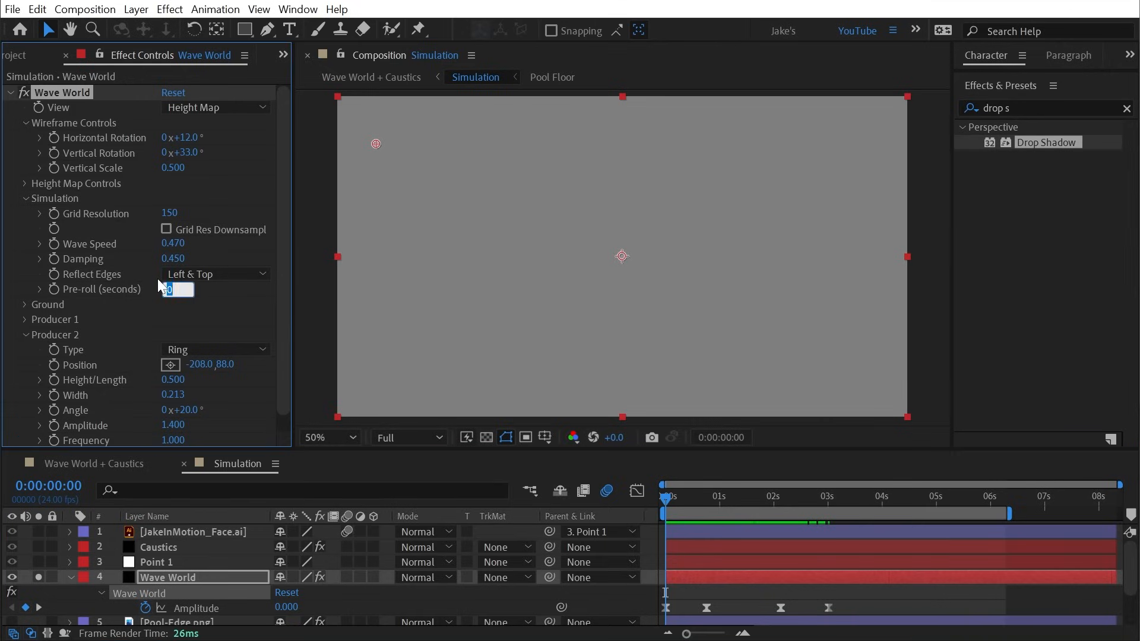
key("space")
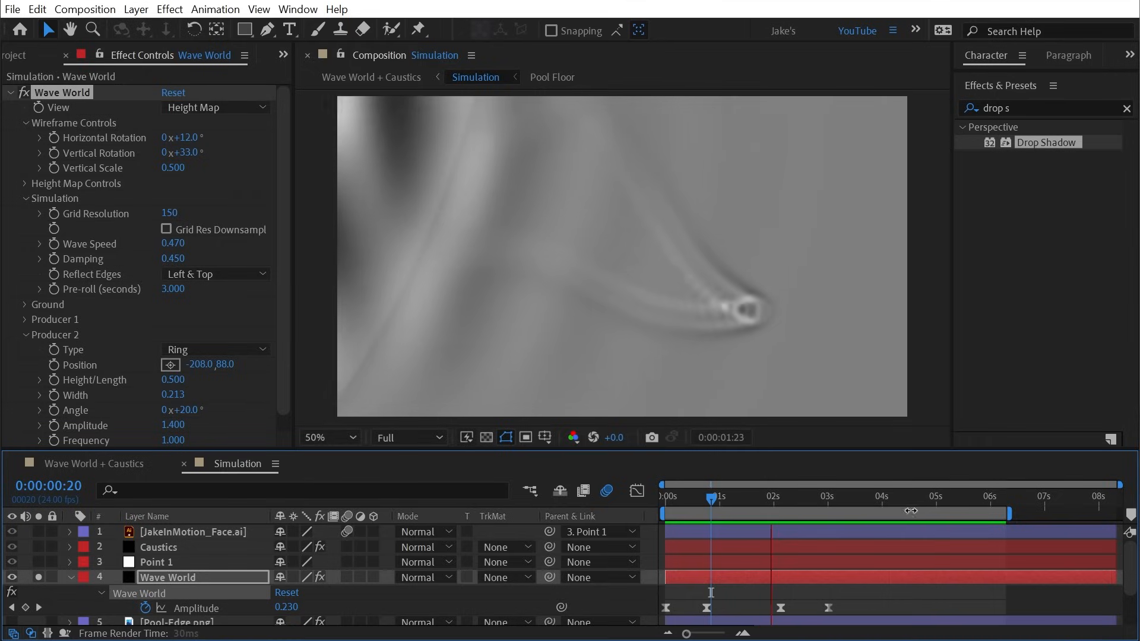
At 1:13, check the waves in the Wave World + Caustics composition and return to Simulation.
left_click_drag(831, 498, 749, 499)
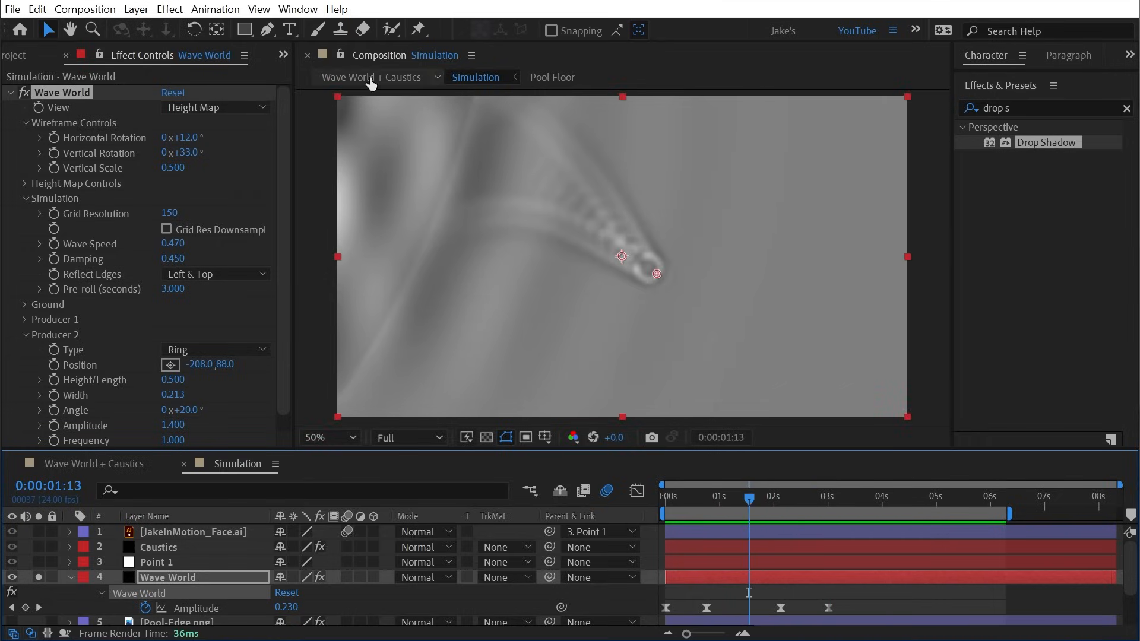
left_click(102, 462)
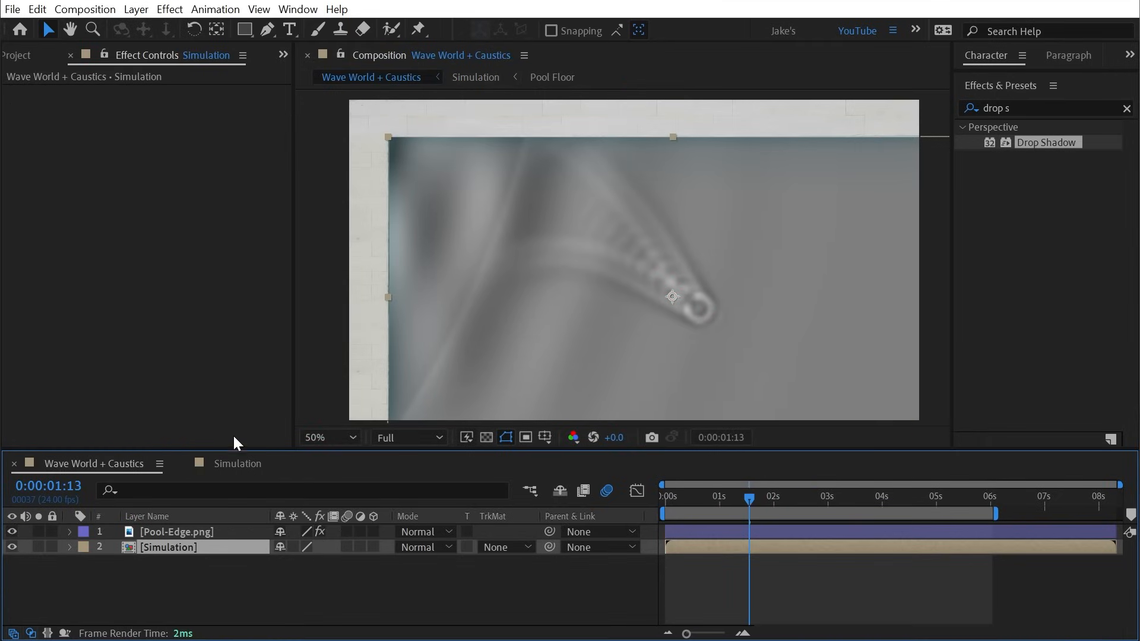
left_click(237, 463)
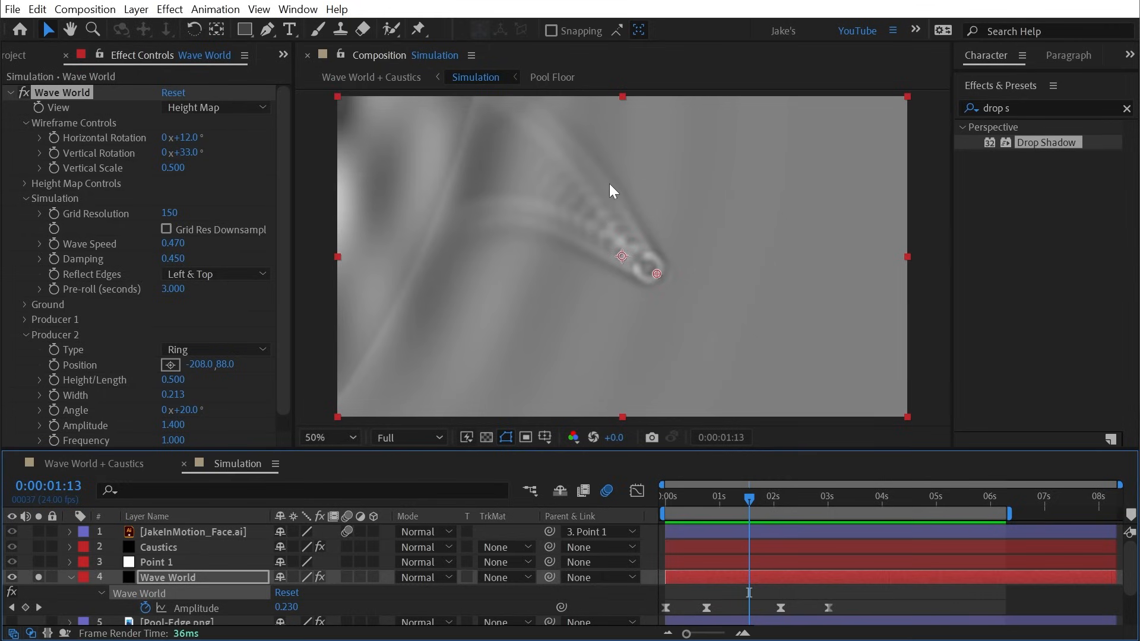
Move Producer 2 outside the frame's opposite side to 2151, 930 and set its Width to 0.123 and Angle to 32°.
left_click(184, 365)
type("481")
key("Return")
mouse_move(480, 122)
left_mouse_down()
mouse_move(956, 397)
mouse_move(983, 398)
mouse_move(971, 376)
left_mouse_up()
left_click_drag(189, 410, 85, 396)
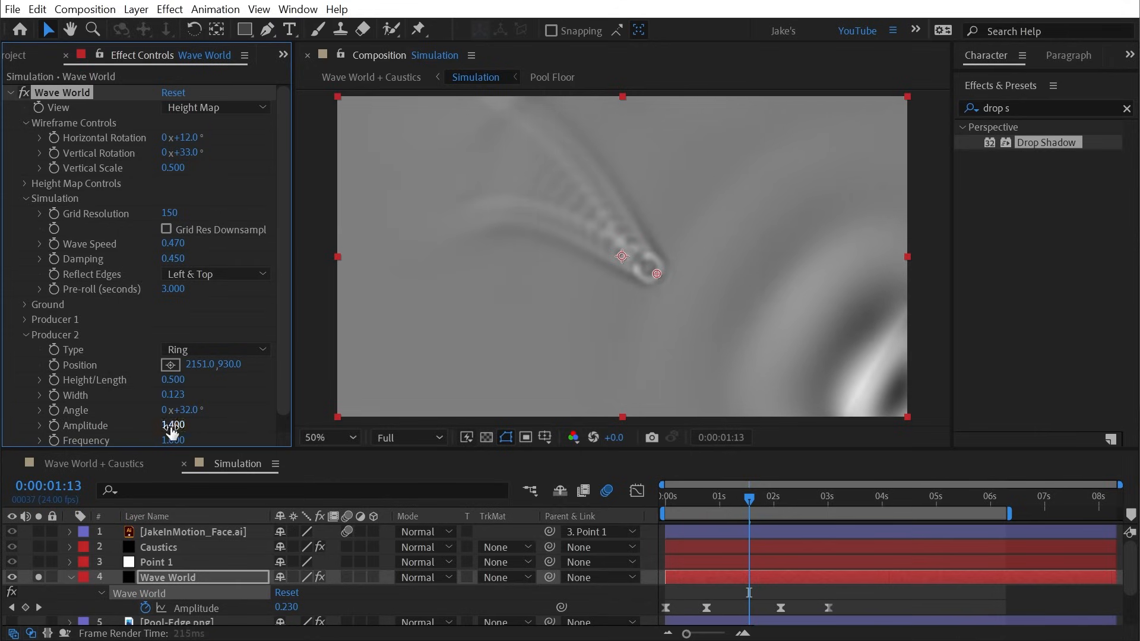
Set Producer 2's Frequency to 1.420, then preview the waves alone and over the full pool scene.
scroll(173, 427, "down", 1)
left_click_drag(173, 423, 212, 425)
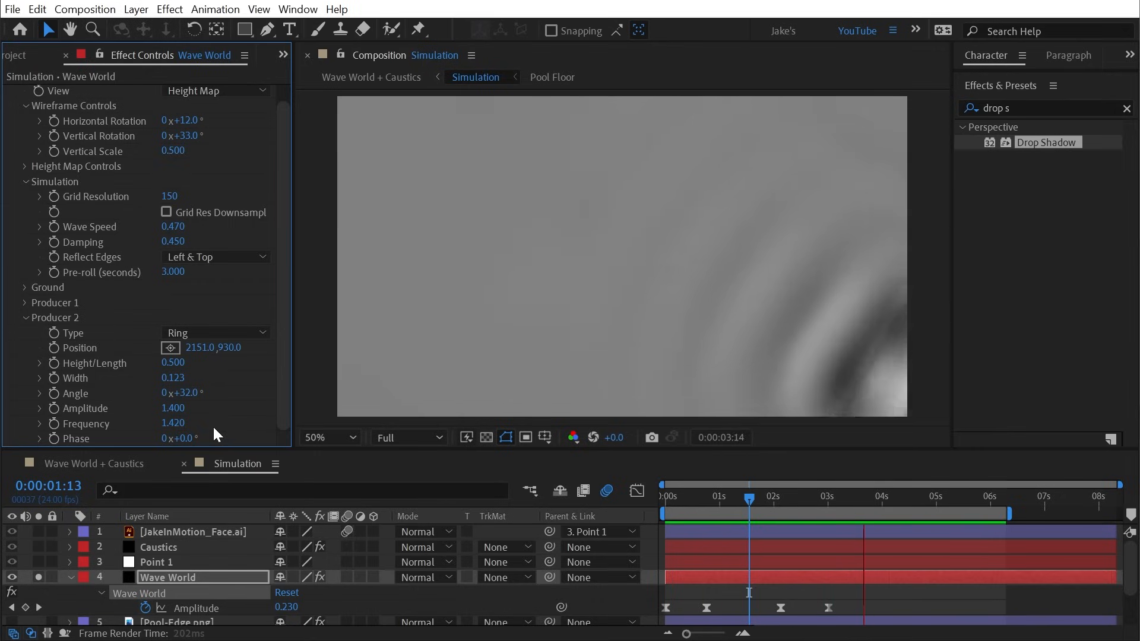
left_click(38, 577)
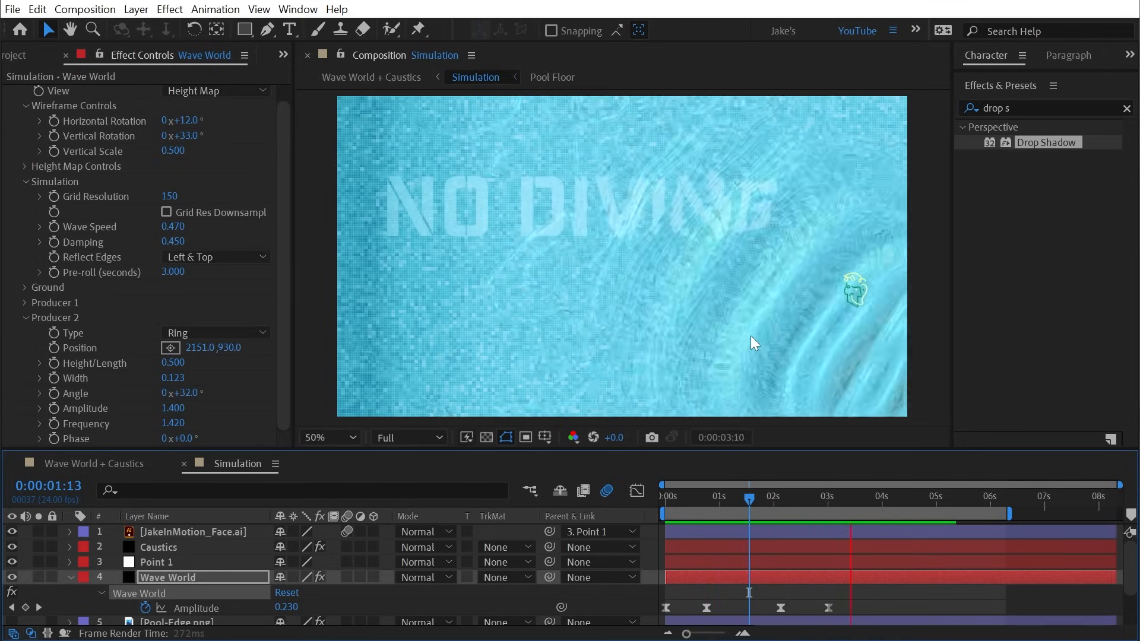
left_click(101, 472)
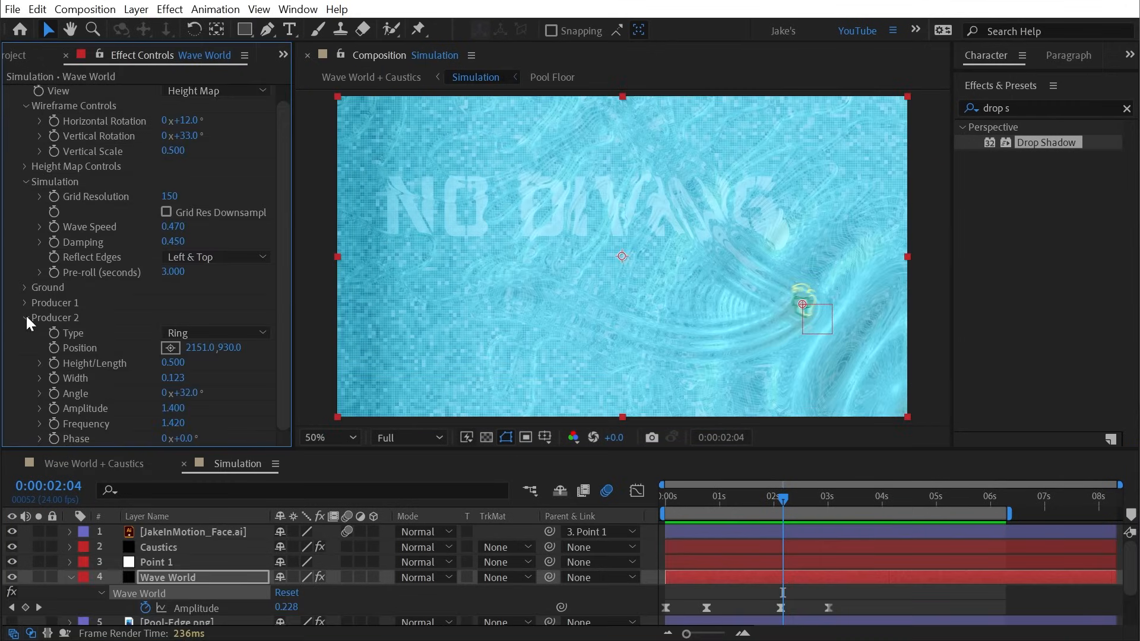
Collapse Wave World's Producer 2 and Simulation settings and expand its Ground settings.
left_click(27, 315)
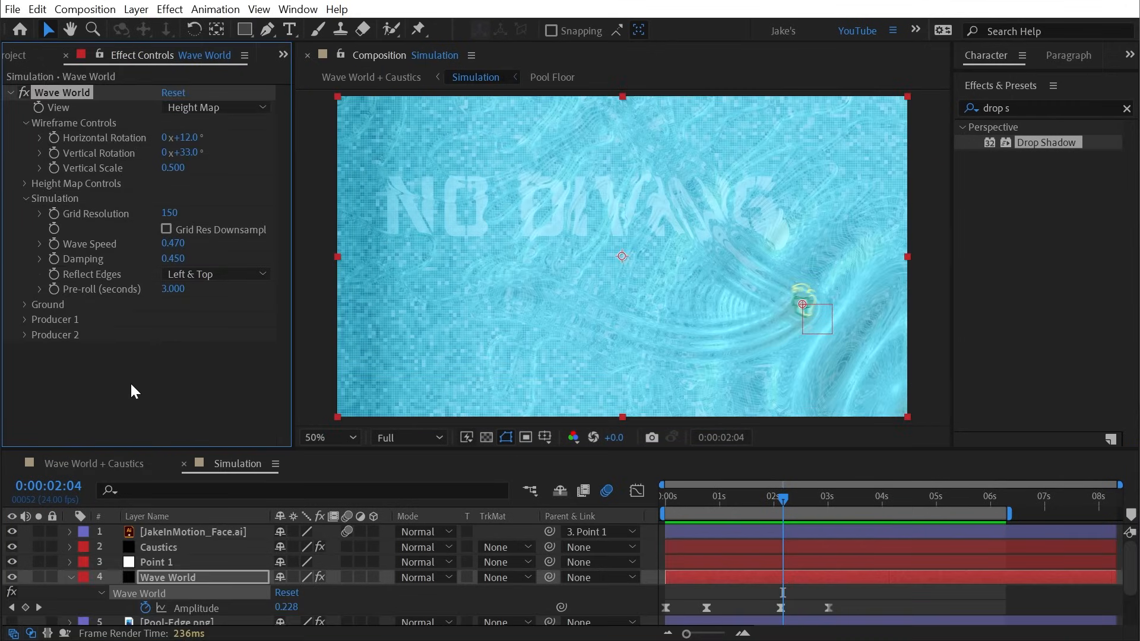
scroll(203, 567, "down", 3)
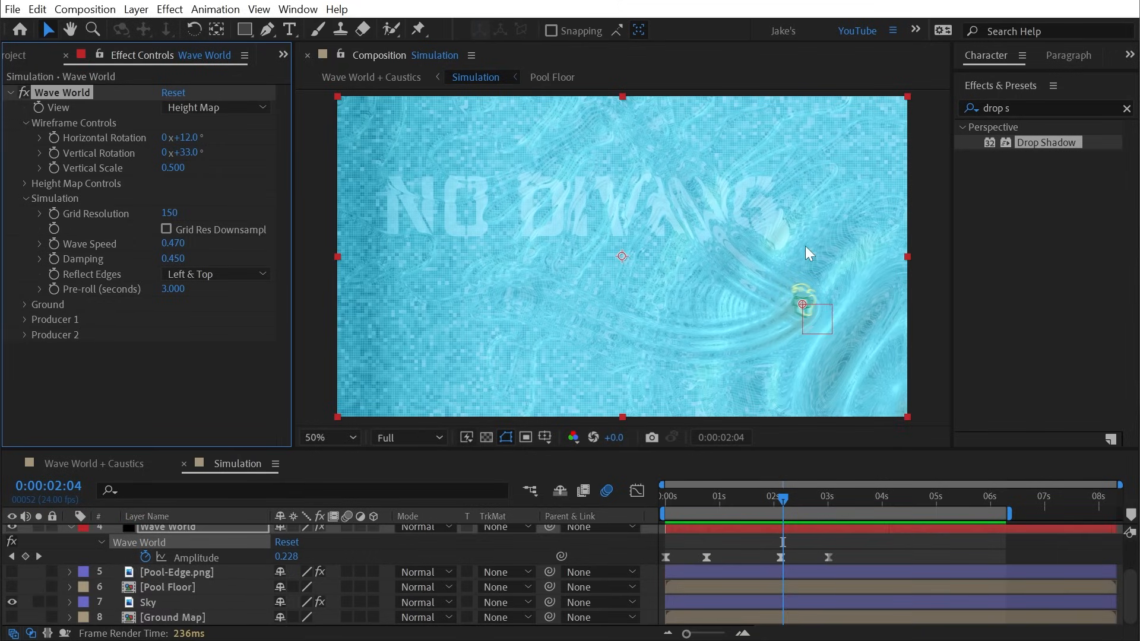
left_click(25, 199)
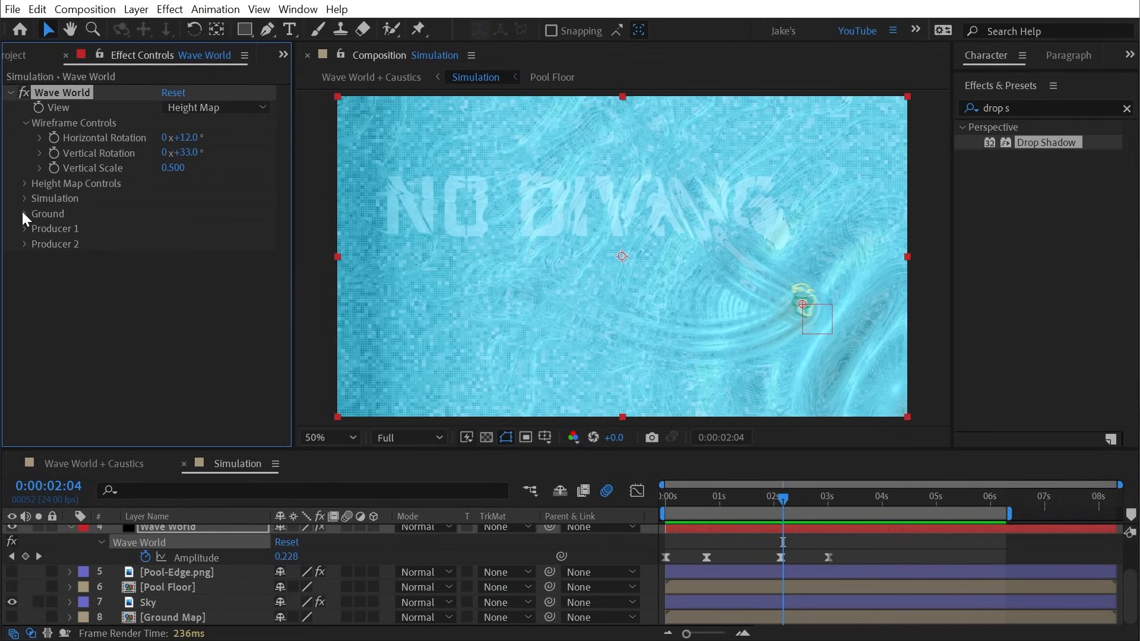
left_click(23, 214)
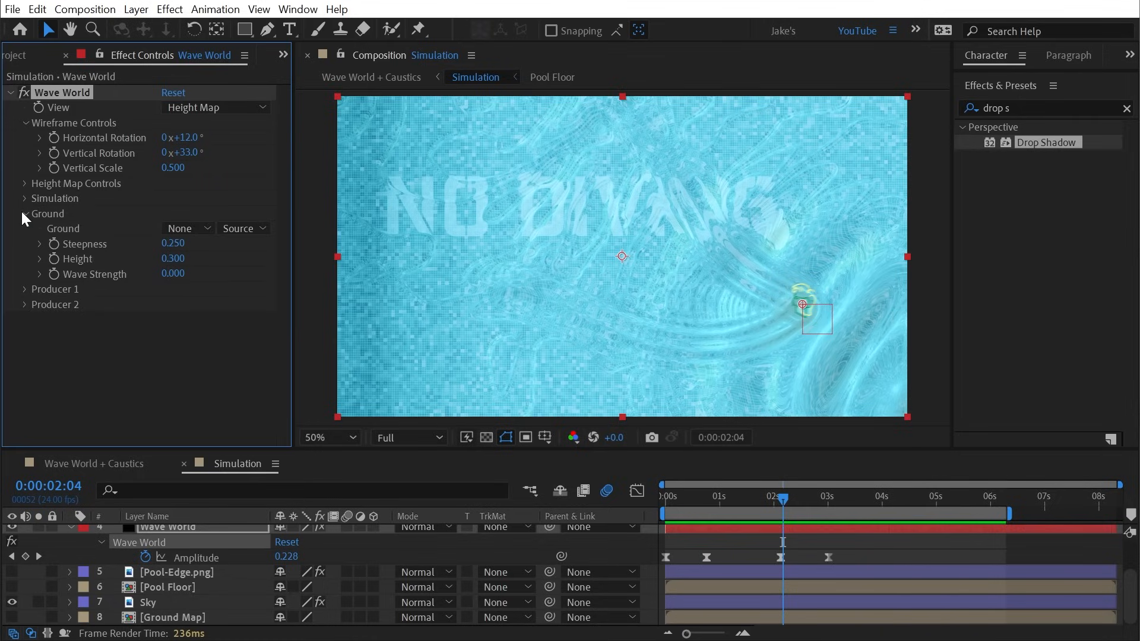
Solo the Wave World layer and set its View to Wireframe Preview.
left_click(38, 527)
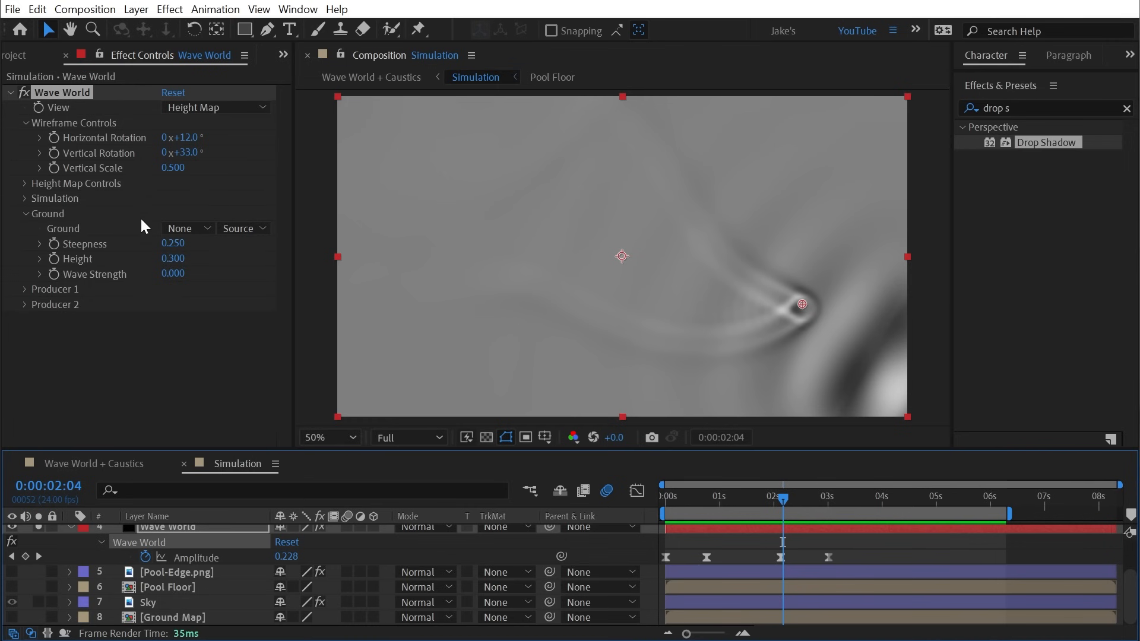
left_click(214, 107)
left_click(223, 126)
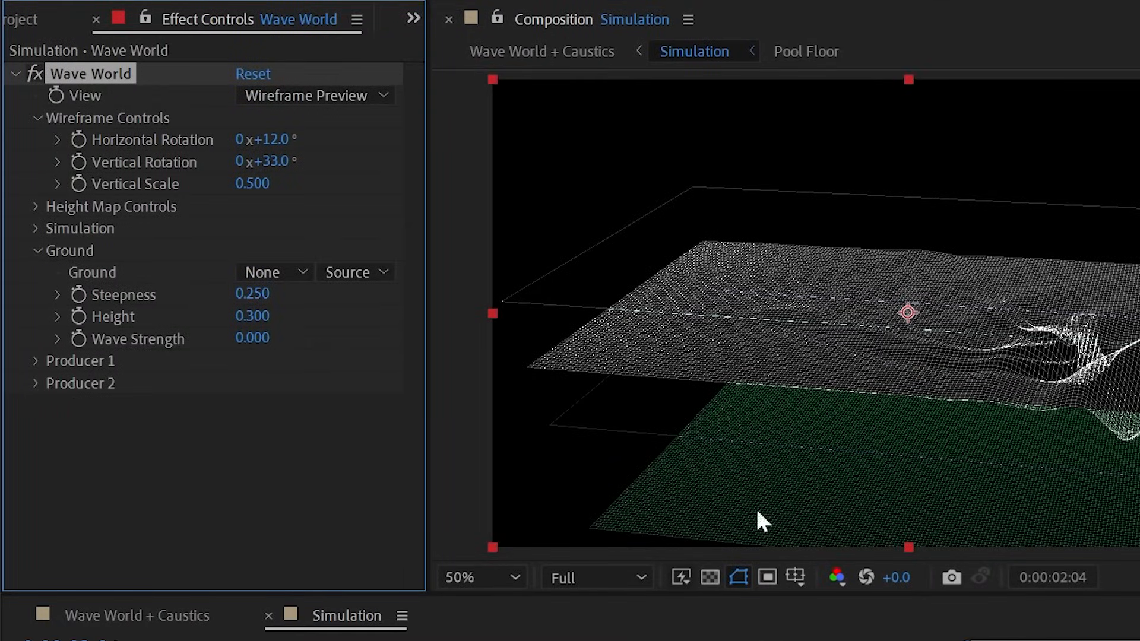
Set the Ground Height to 0.310 and flatten the wireframe view to Horizontal Rotation 2° and Vertical Rotation 3°.
left_click_drag(278, 315, 249, 312)
left_click_drag(278, 139, 244, 163)
left_click_drag(259, 318, 232, 292)
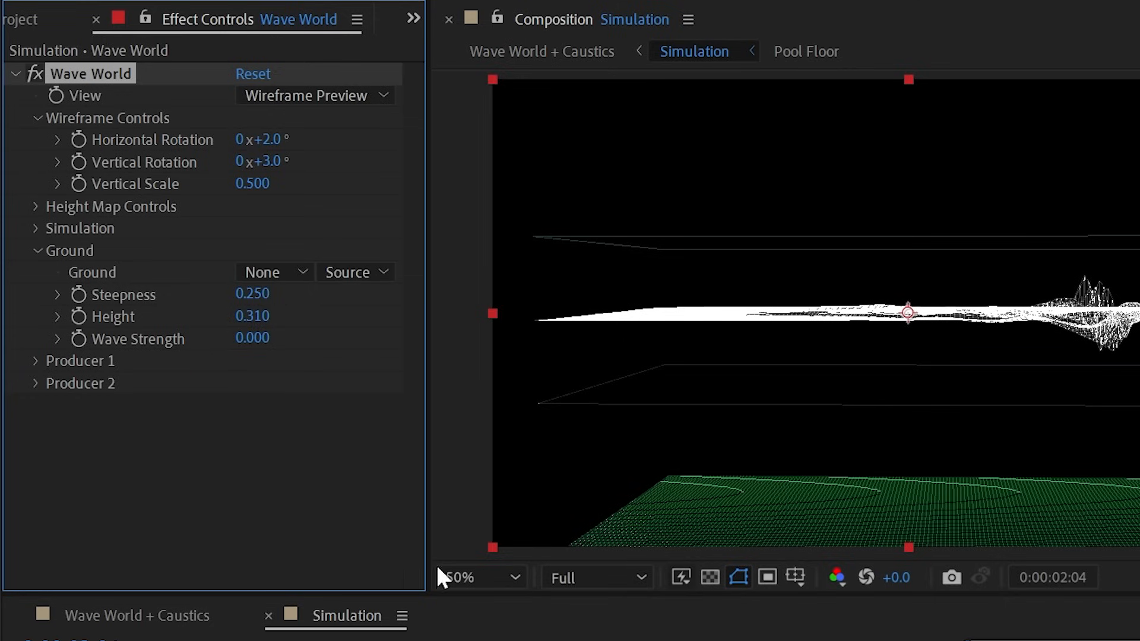
Assign layer 8, Ground Map, as Wave World's Ground layer, keeping the Wireframe Preview view.
left_click(315, 96)
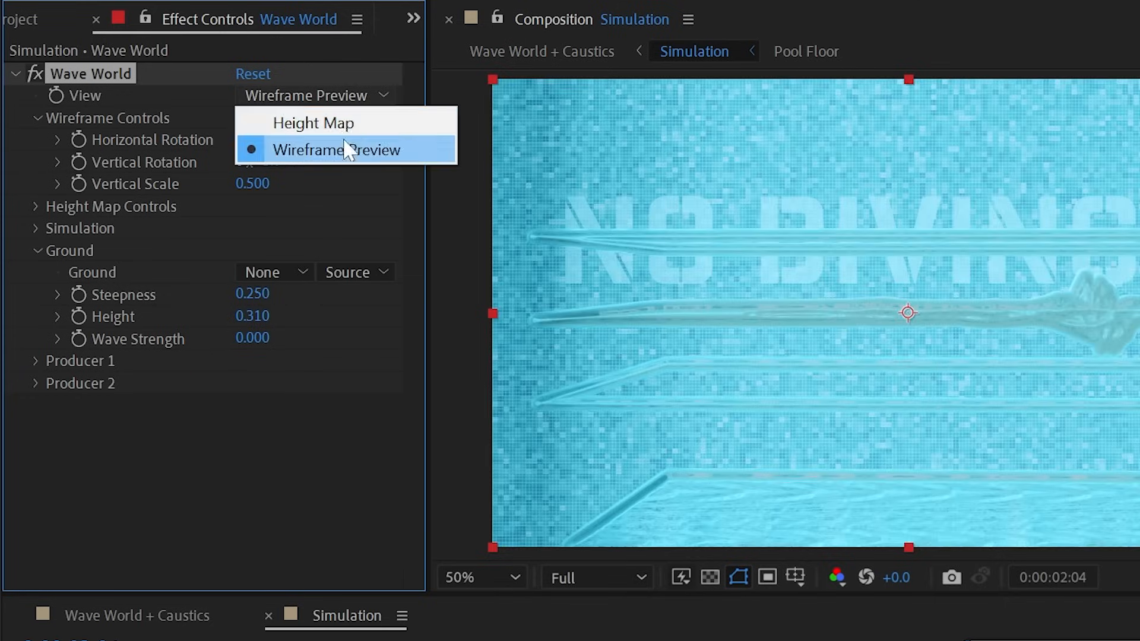
left_click(318, 122)
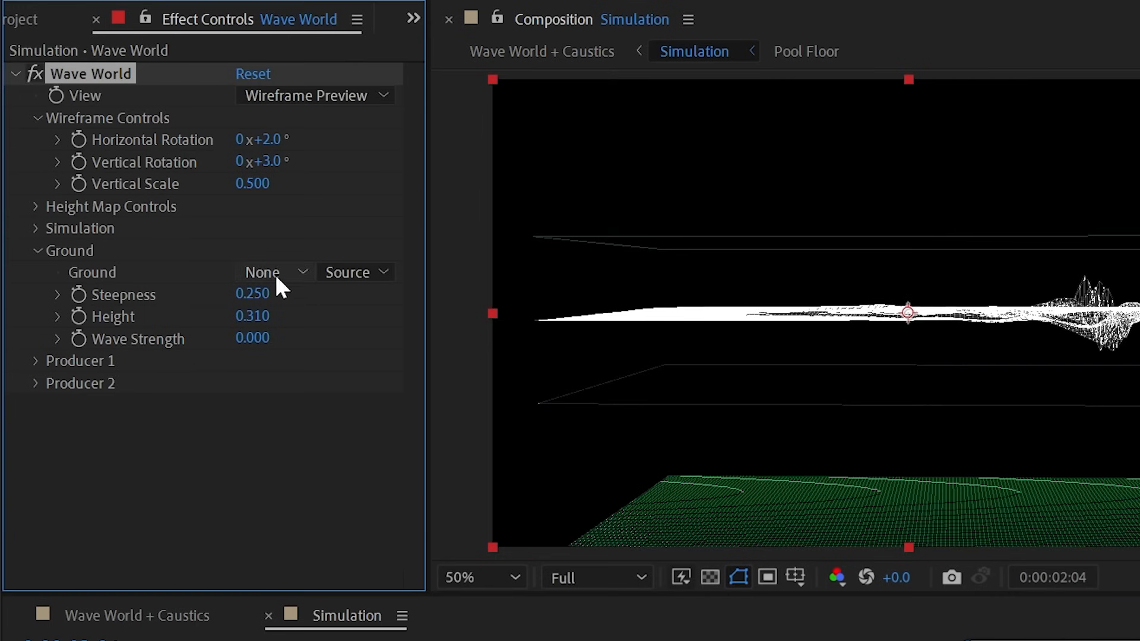
left_click(277, 278)
left_click(345, 522)
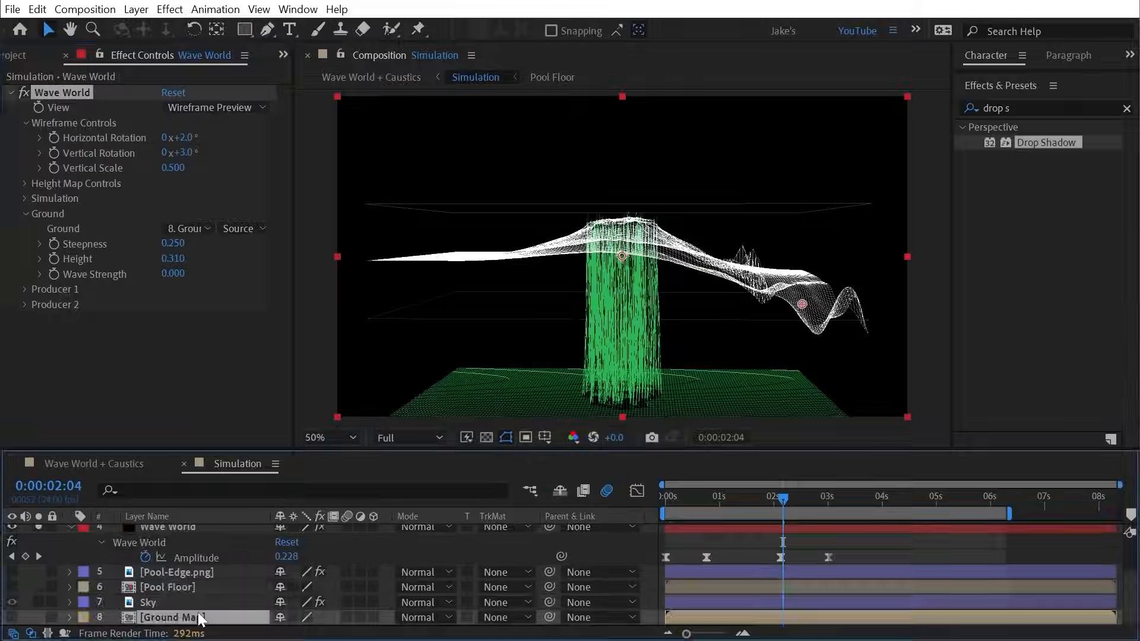
Inspect the face artwork in the Ground Map composition and return to Simulation.
double_click(199, 617)
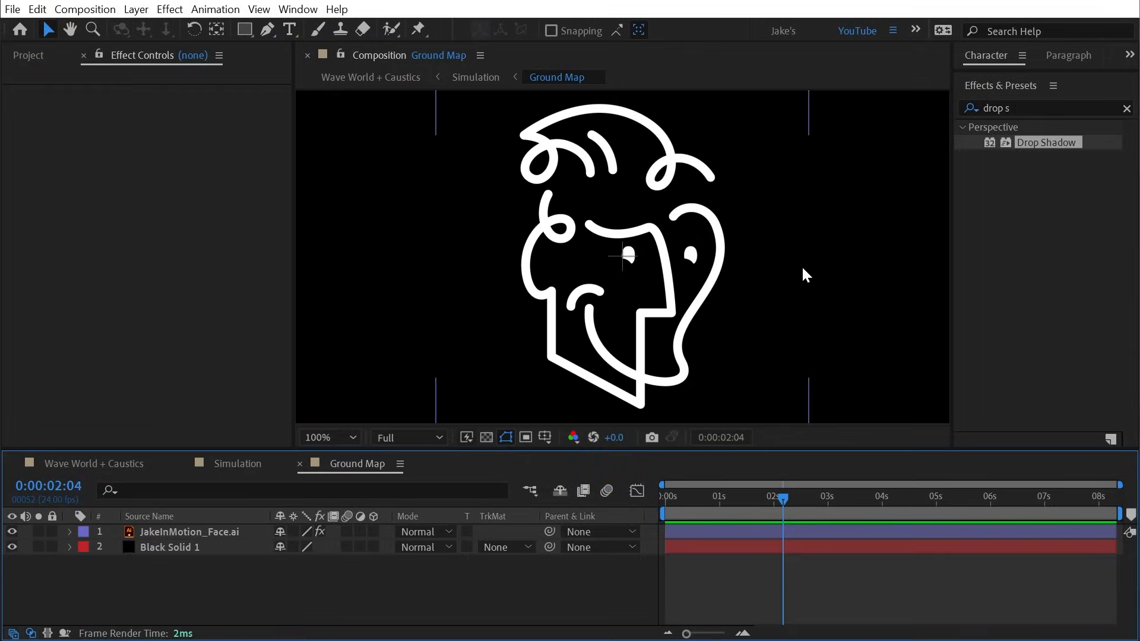
scroll(740, 261, "down", 1)
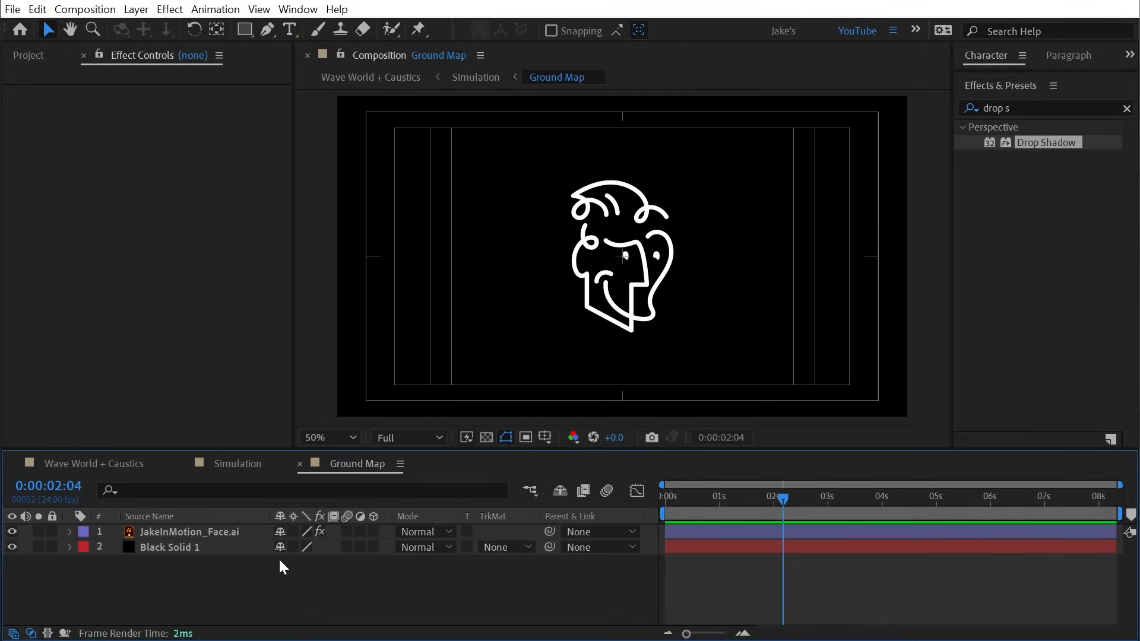
left_click(299, 464)
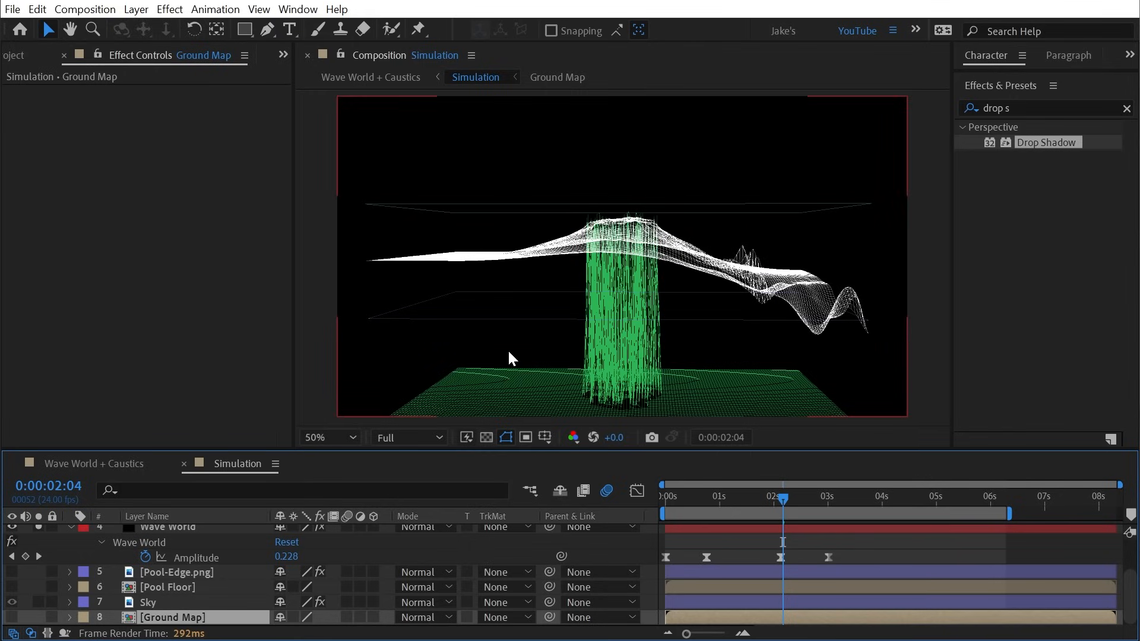
Set Wave World's wireframe Horizontal Rotation to 17° and Vertical Rotation to 34°, and preview the simulation from the first frame.
left_click(167, 542)
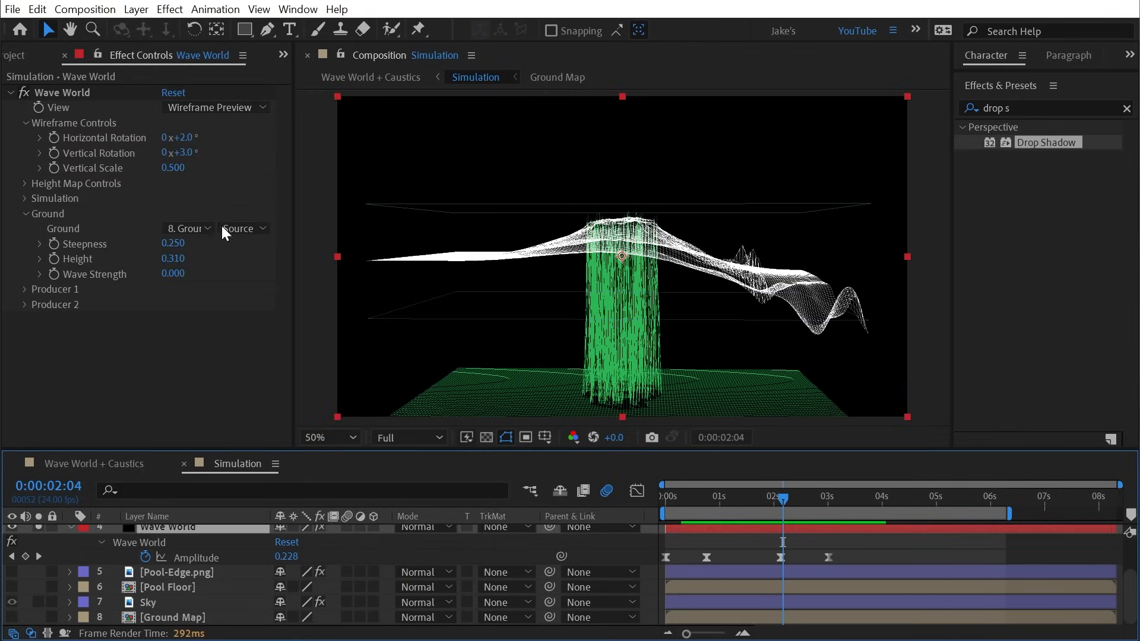
left_click_drag(190, 156, 187, 133)
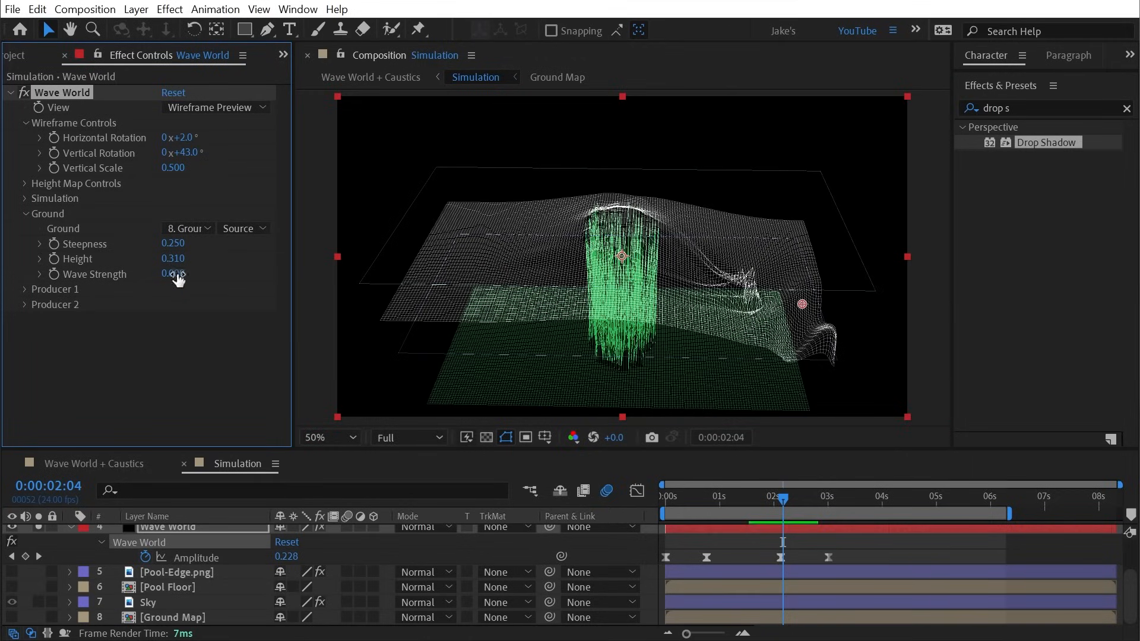
mouse_move(195, 156)
left_mouse_down()
mouse_move(198, 139)
mouse_move(210, 141)
left_mouse_up()
left_click_drag(211, 142, 200, 141)
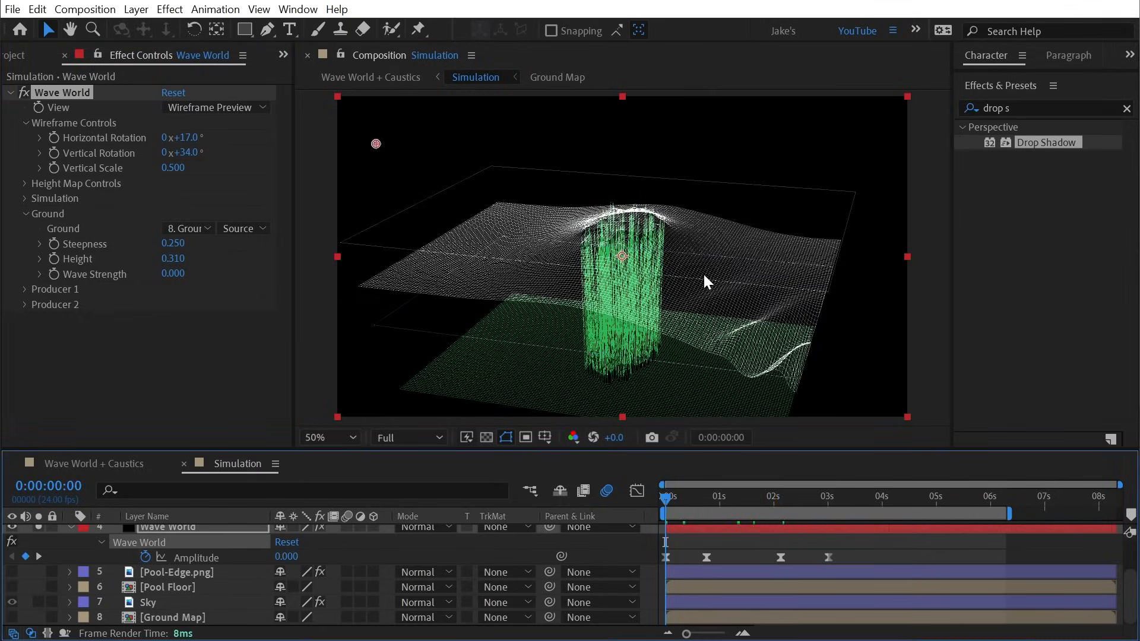
key("space")
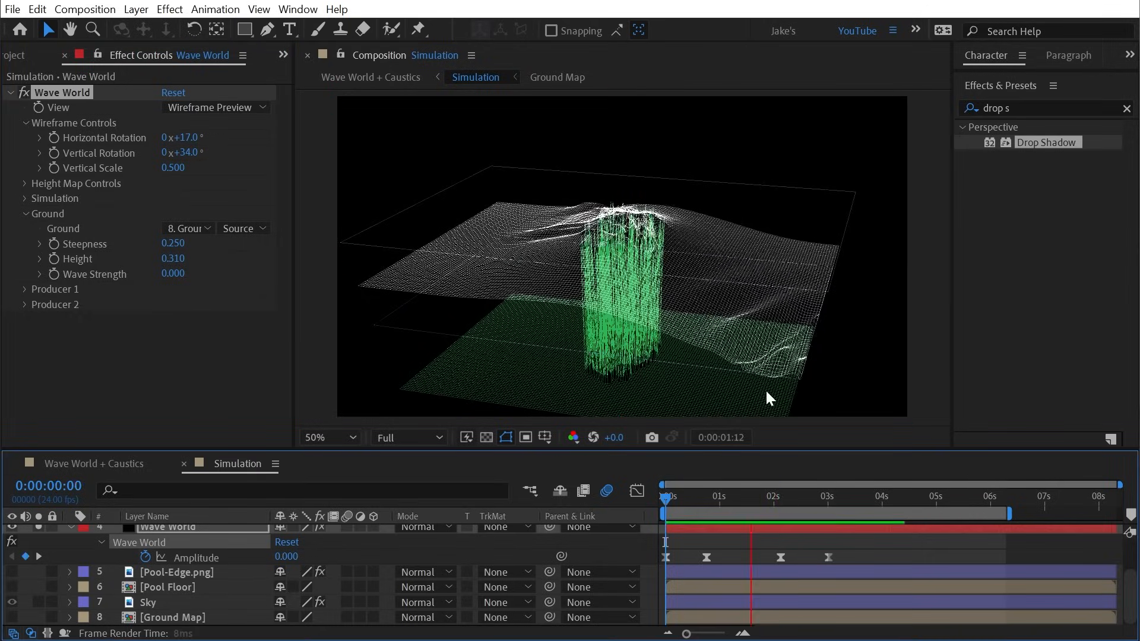
Switch Wave World's View to Height Map and preview the ground's effect from the first frame.
key("space")
left_click(217, 108)
left_click(221, 124)
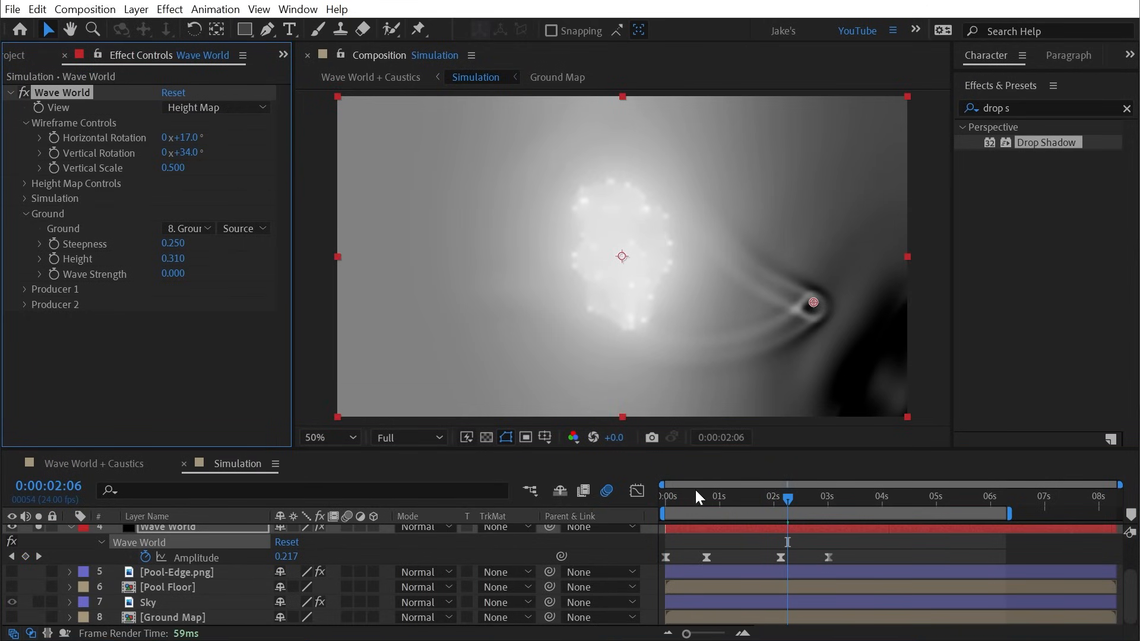
left_click_drag(694, 498, 604, 493)
key("space")
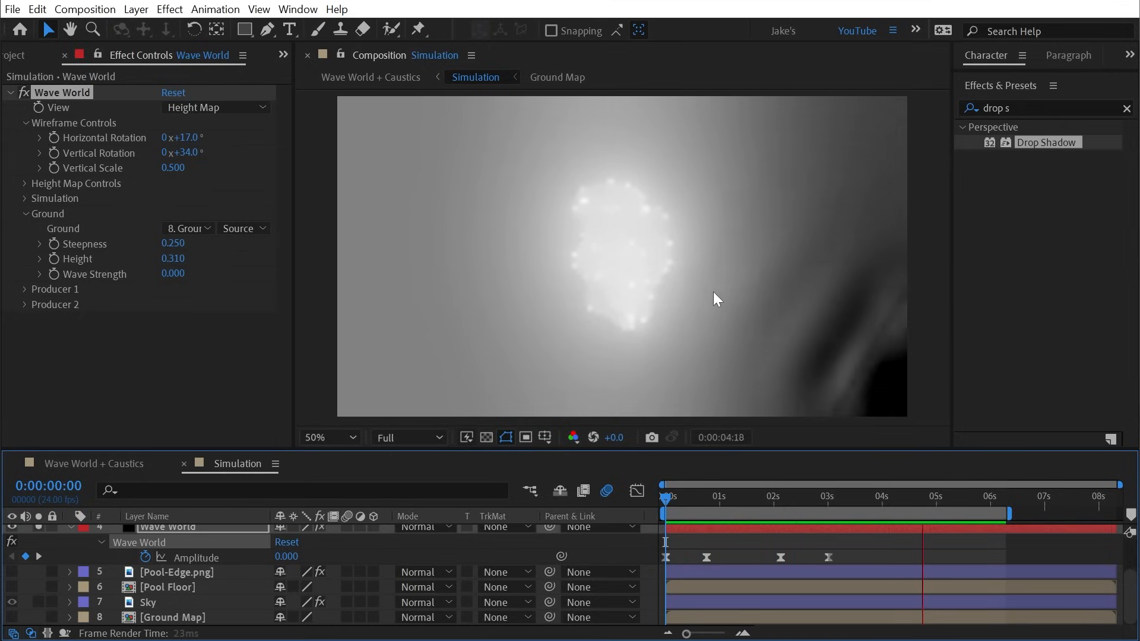
Return Wave World to Wireframe Preview and set the Ground Steepness to 0.040 and Height to 0.430.
left_click(185, 110)
left_click(193, 142)
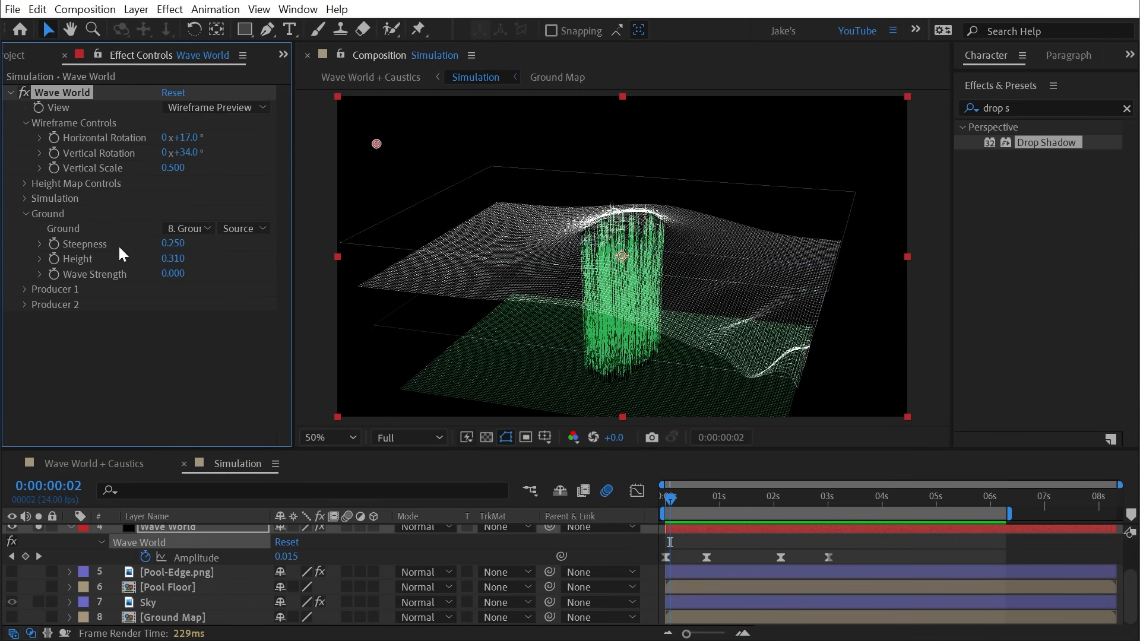
left_click_drag(178, 245, 150, 246)
key("ctrl+z")
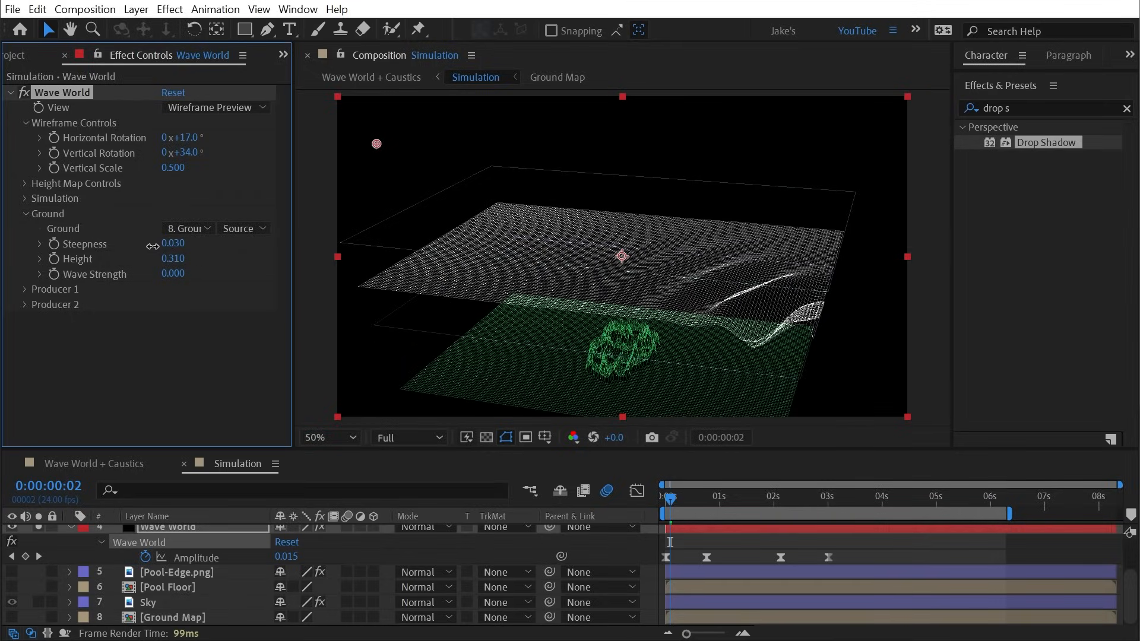
left_click_drag(173, 262, 181, 256)
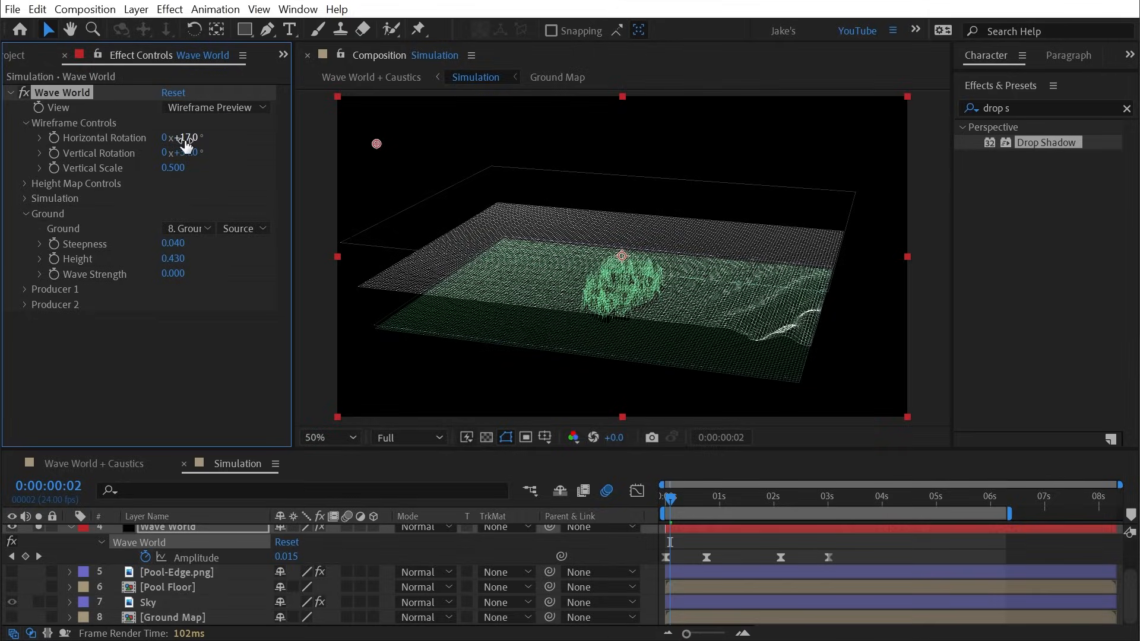
Rotate the wireframe to -10° horizontally and 2° vertically, and keyframe the Ground Steepness at 0.000 at 3:15.
left_click_drag(184, 140, 155, 152)
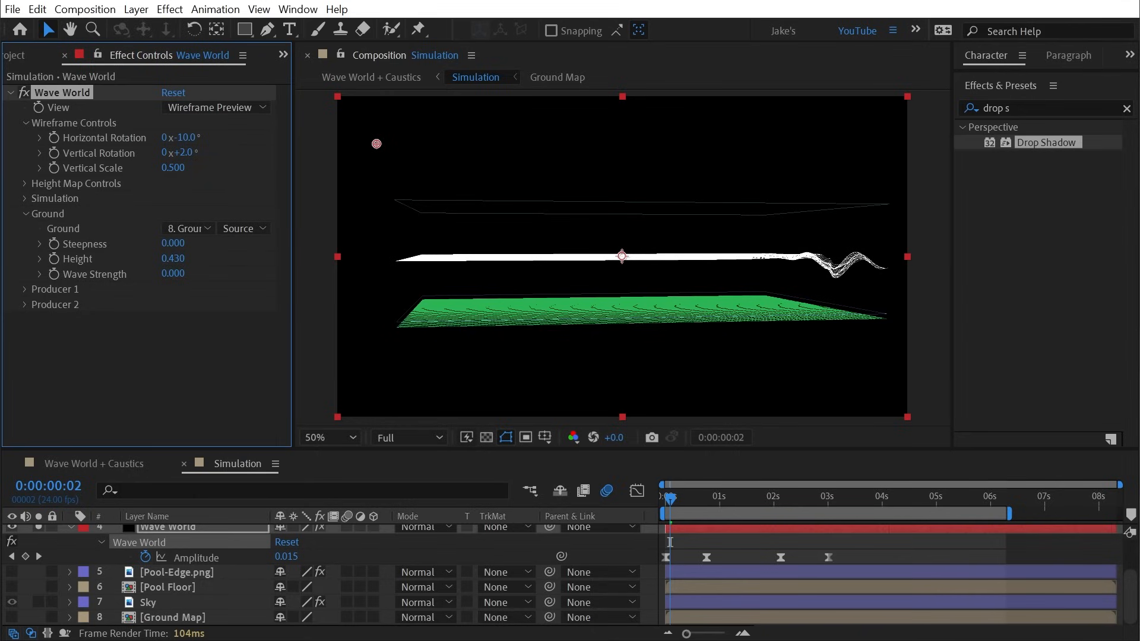
left_click_drag(711, 490, 849, 533)
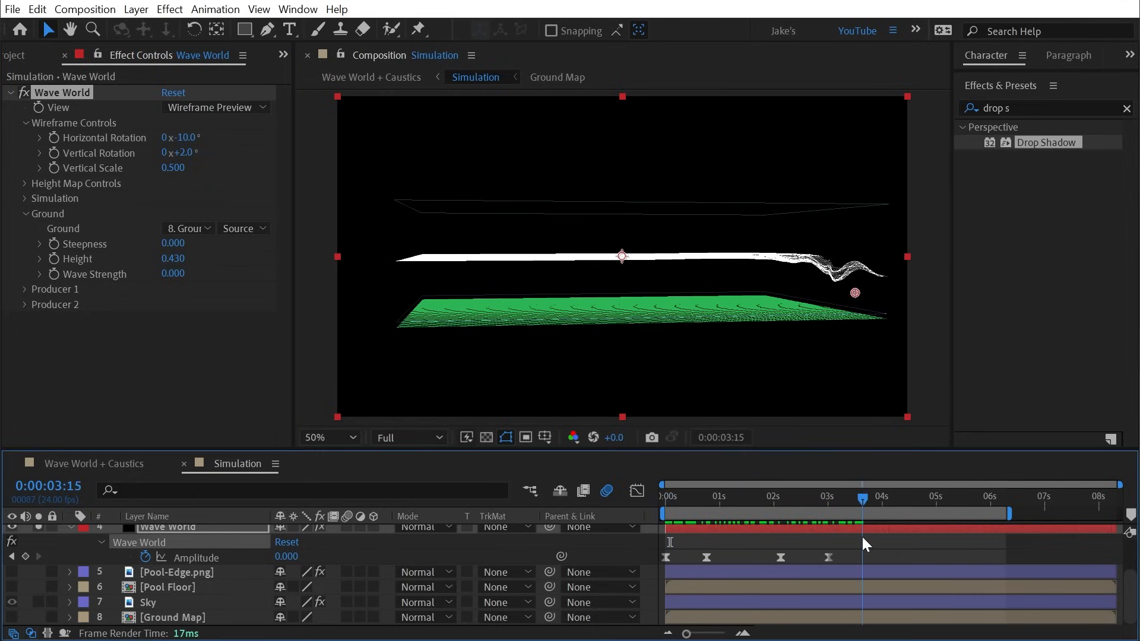
left_click(54, 245)
Keyframe the Ground Steepness at 0.110 at 4:05 and apply Easy Ease to both Steepness keyframes.
left_click_drag(866, 504, 893, 507)
left_click_drag(181, 248, 190, 244)
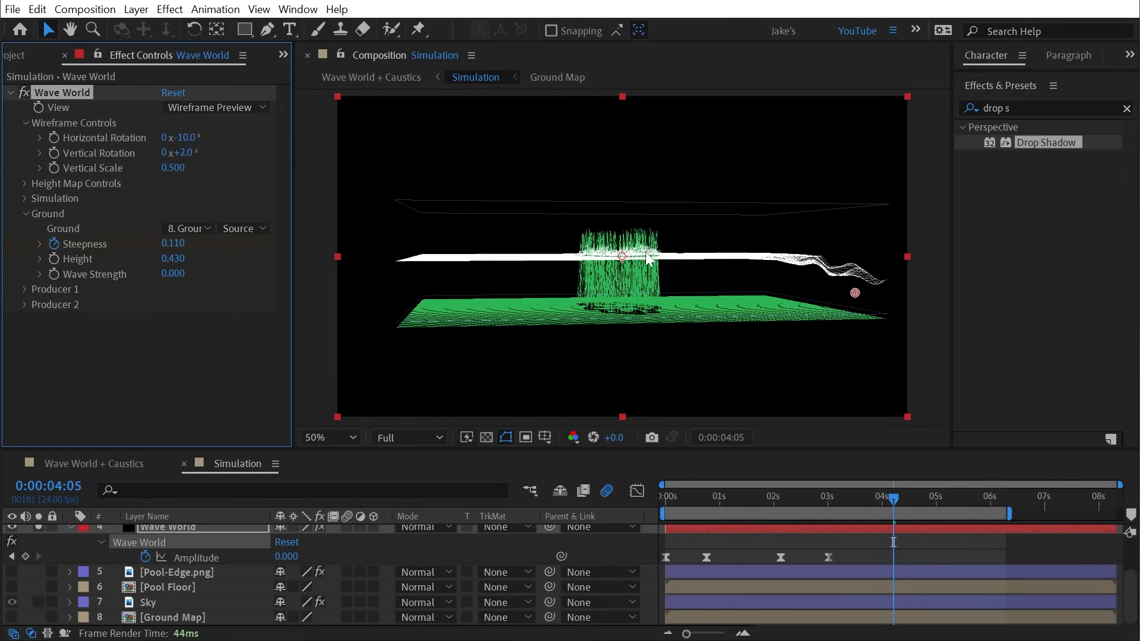
key("u")
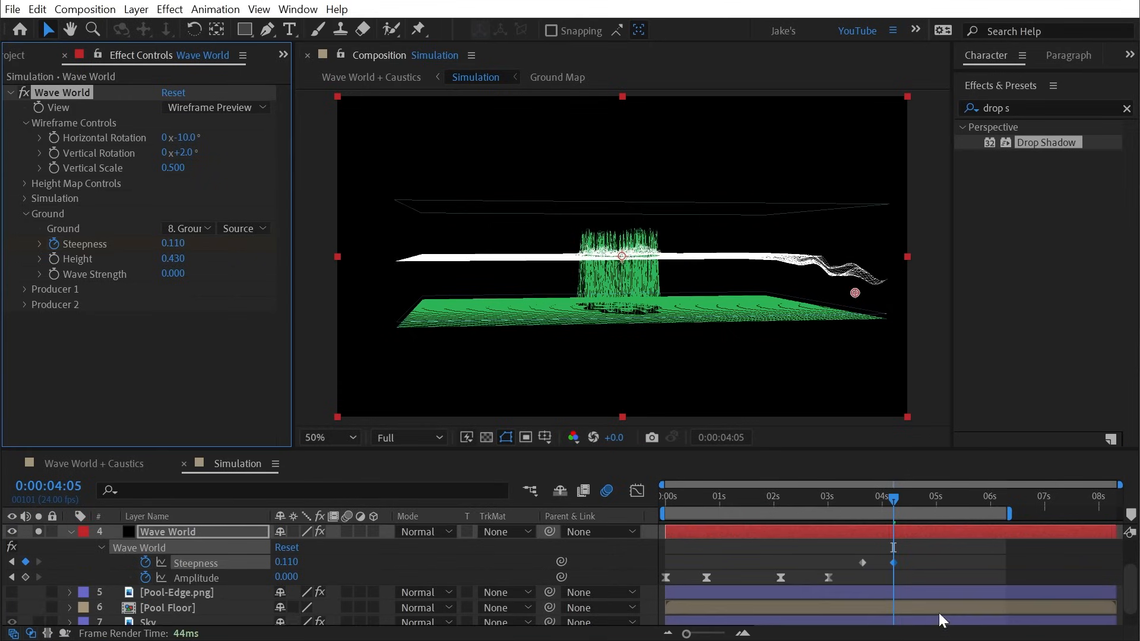
left_click_drag(906, 557, 850, 566)
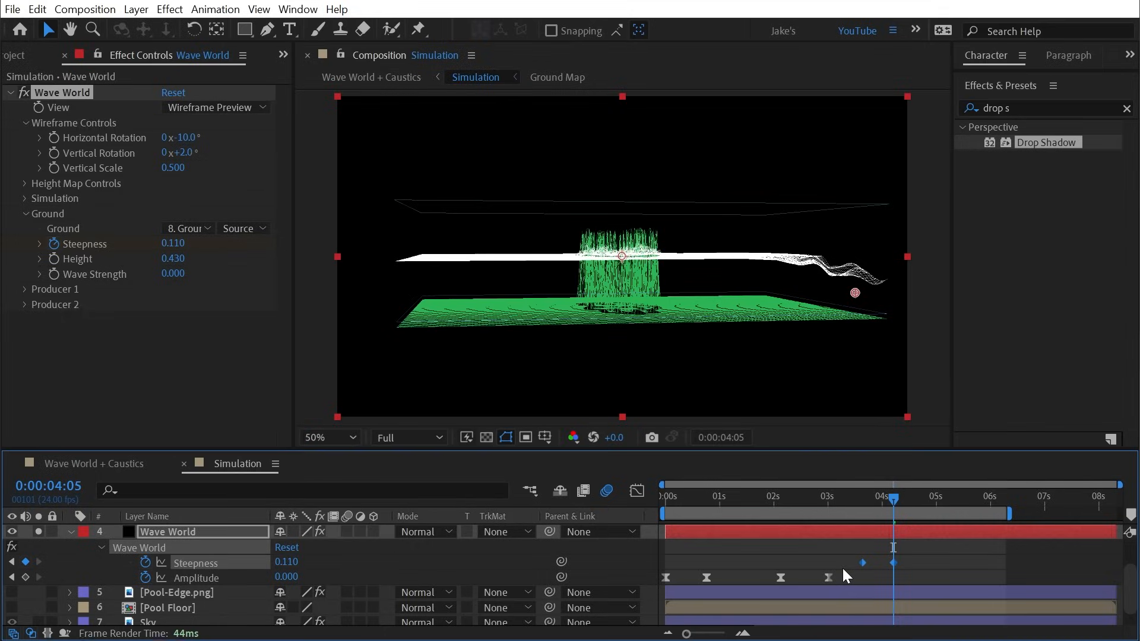
key("F9")
Switch Wave World's View to Height Map and preview it from a work area starting at 3:03.
left_click(208, 108)
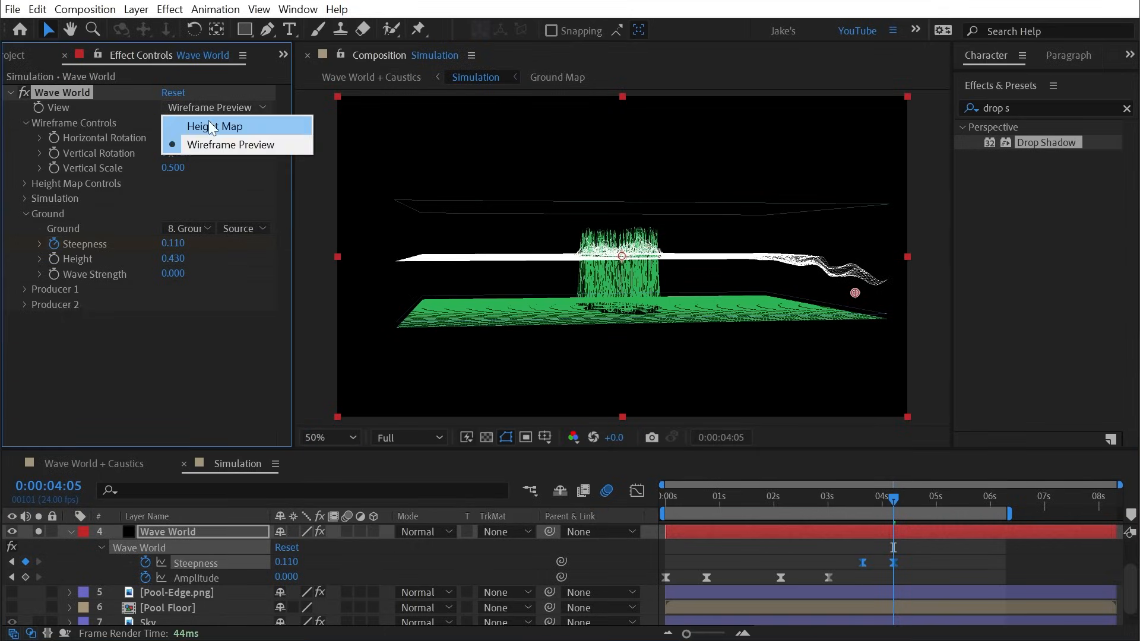
left_click(209, 124)
mouse_move(827, 501)
left_mouse_down()
mouse_move(850, 496)
mouse_move(835, 500)
left_mouse_up()
key("b")
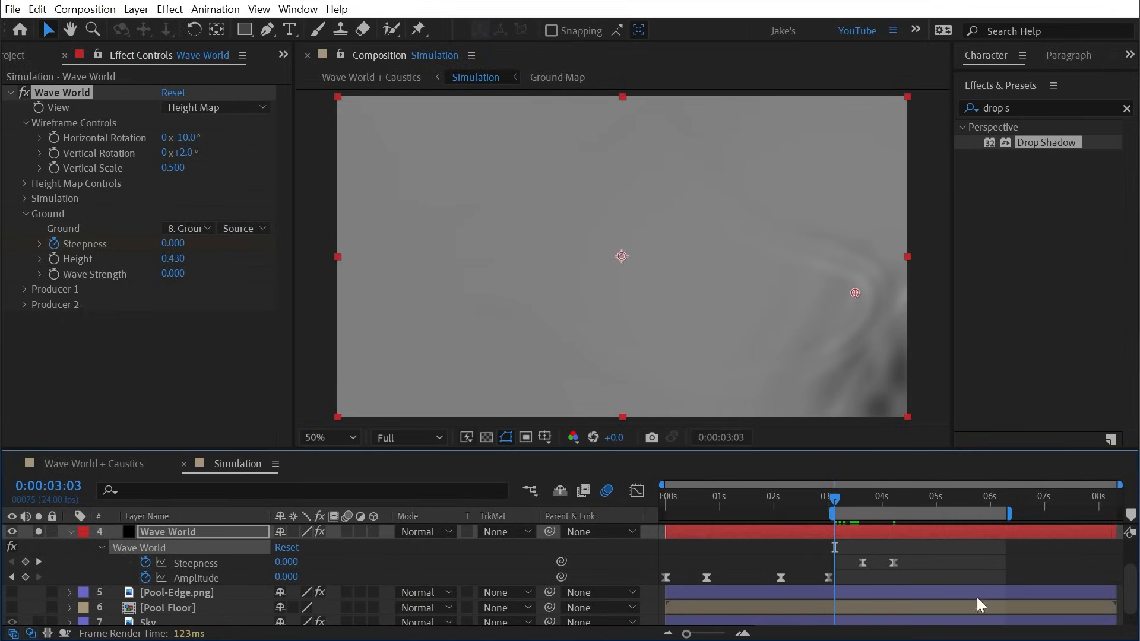
key("space")
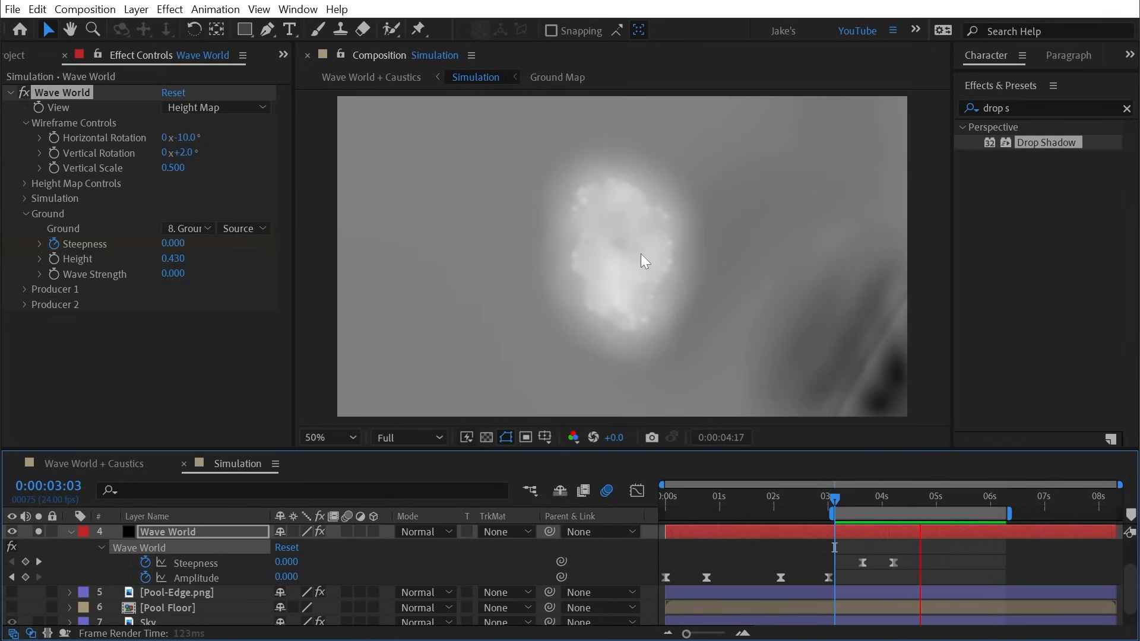
key("space")
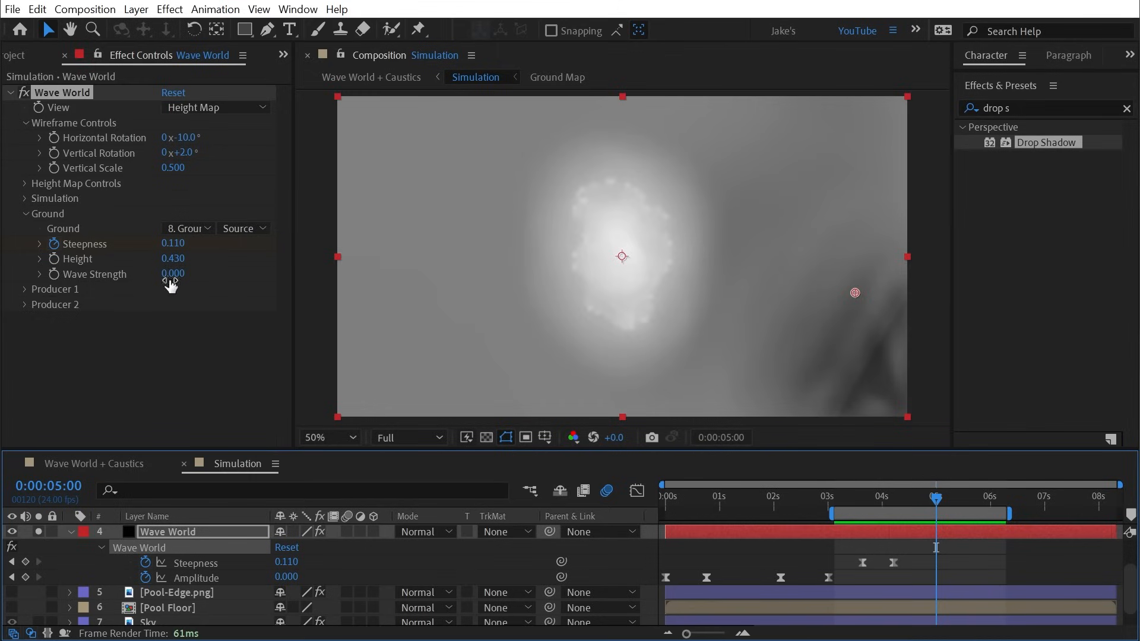
Set Wave World's Ground Wave Strength to 0.700 and preview the height map from just before the ground starts rising.
left_click_drag(171, 284, 183, 278)
left_click_drag(224, 281, 241, 283)
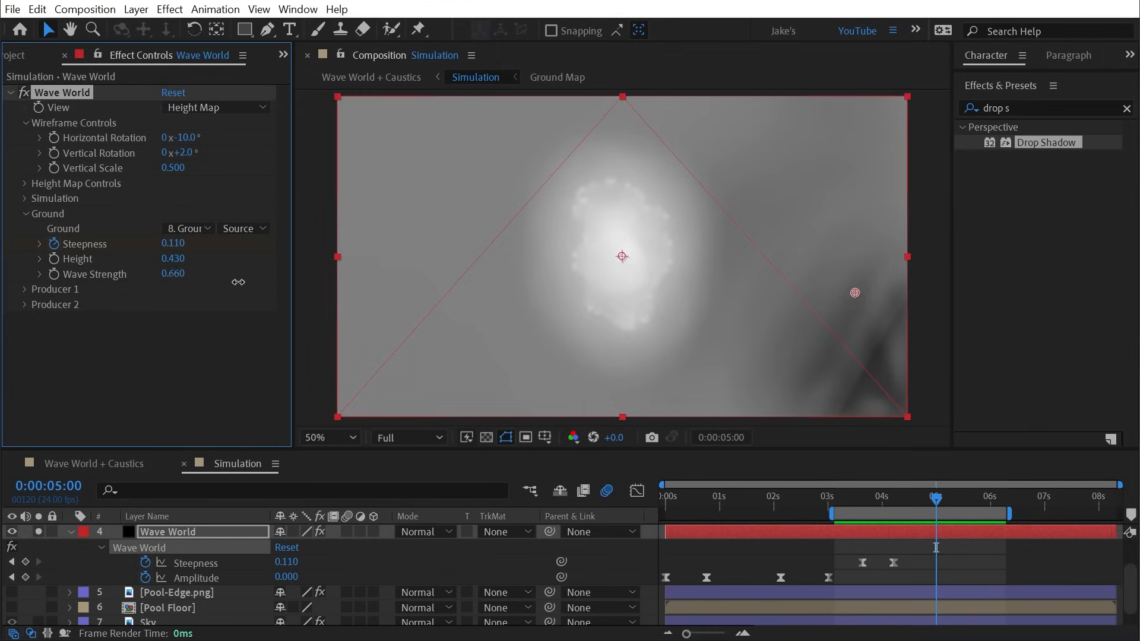
left_click(876, 500)
left_click_drag(874, 498, 855, 499)
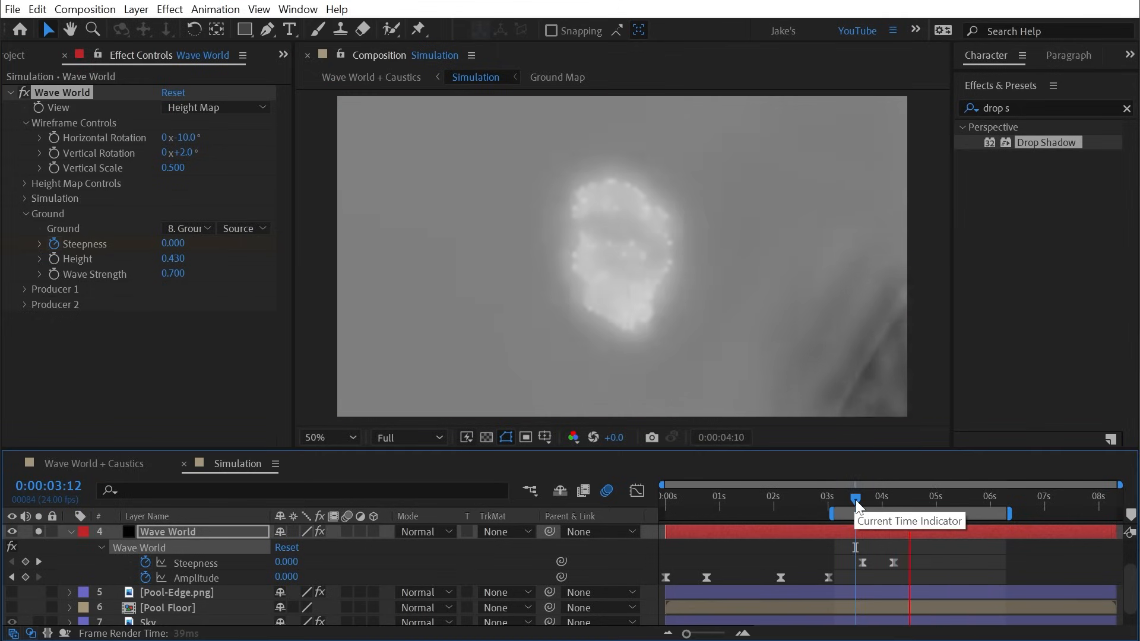
key("space")
left_click(190, 278)
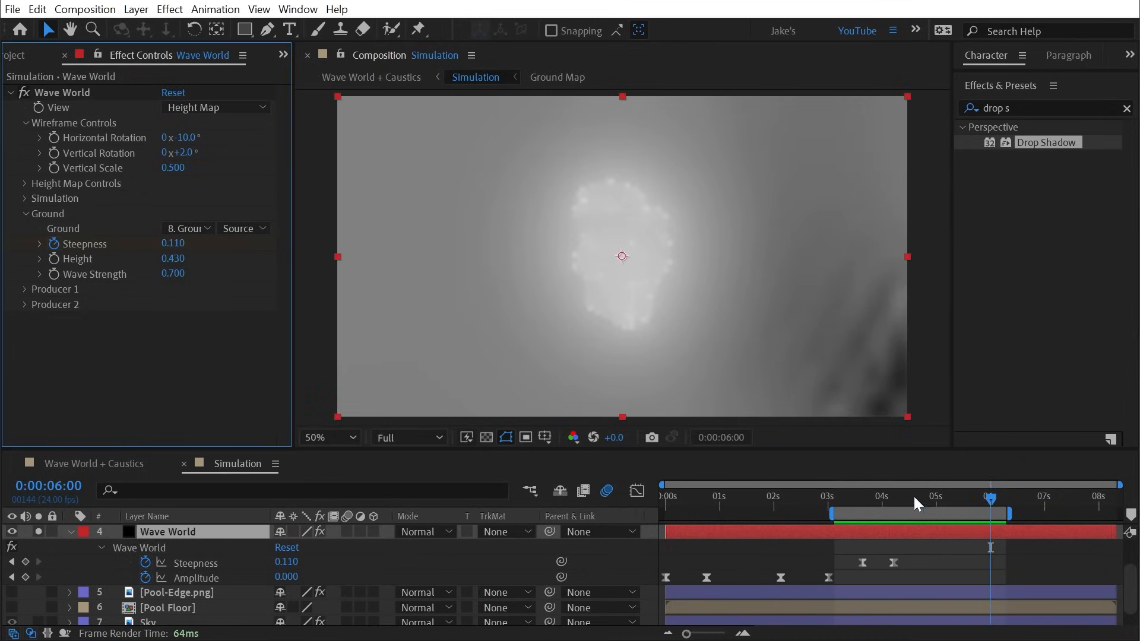
left_click_drag(864, 497, 848, 498)
key("space")
key("space")
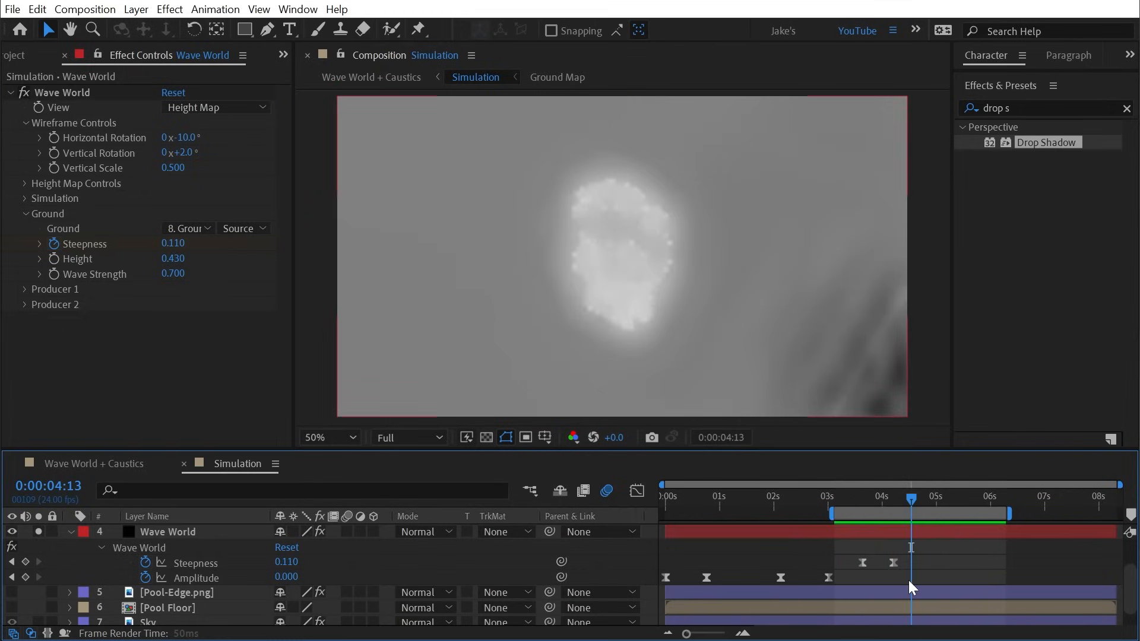
Move the second Steepness keyframe earlier, to just before 4 seconds, and preview the quicker rise from 3:07.
left_click_drag(893, 562, 877, 562)
left_click(843, 499)
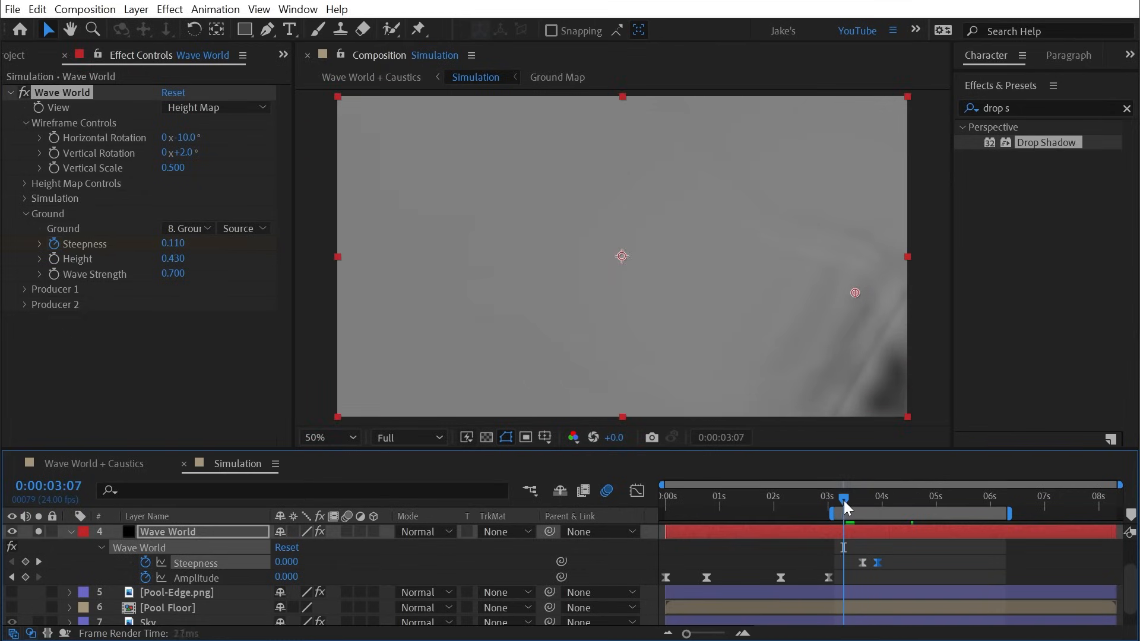
key("space")
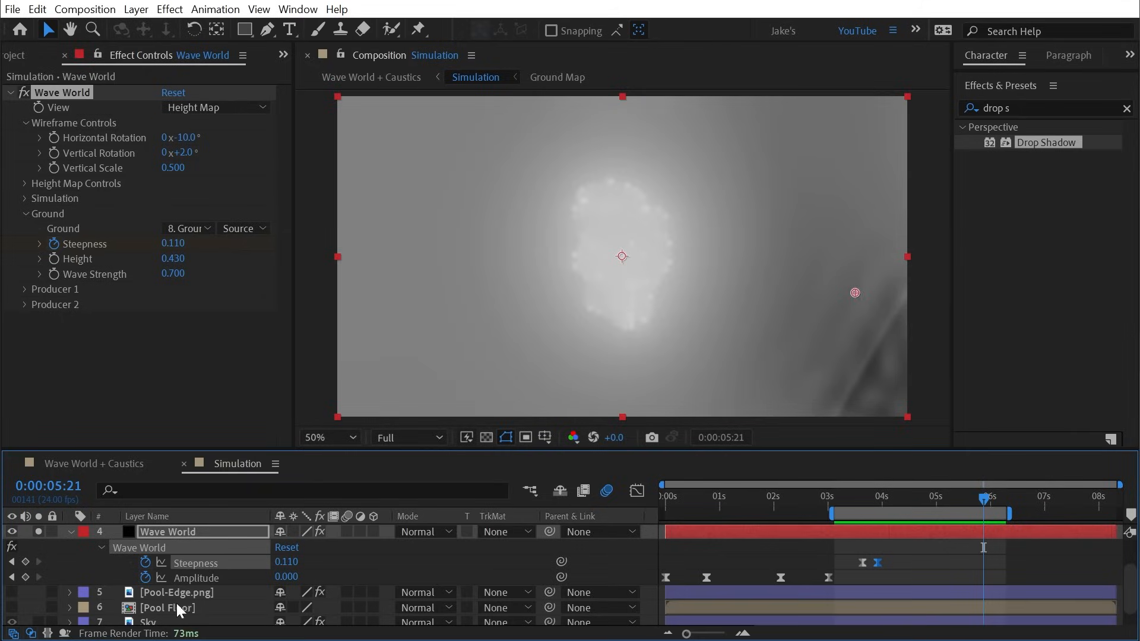
Open the Ground Map composition and add a text layer reading "No Swimming".
scroll(186, 562, "down", 1)
double_click(155, 617)
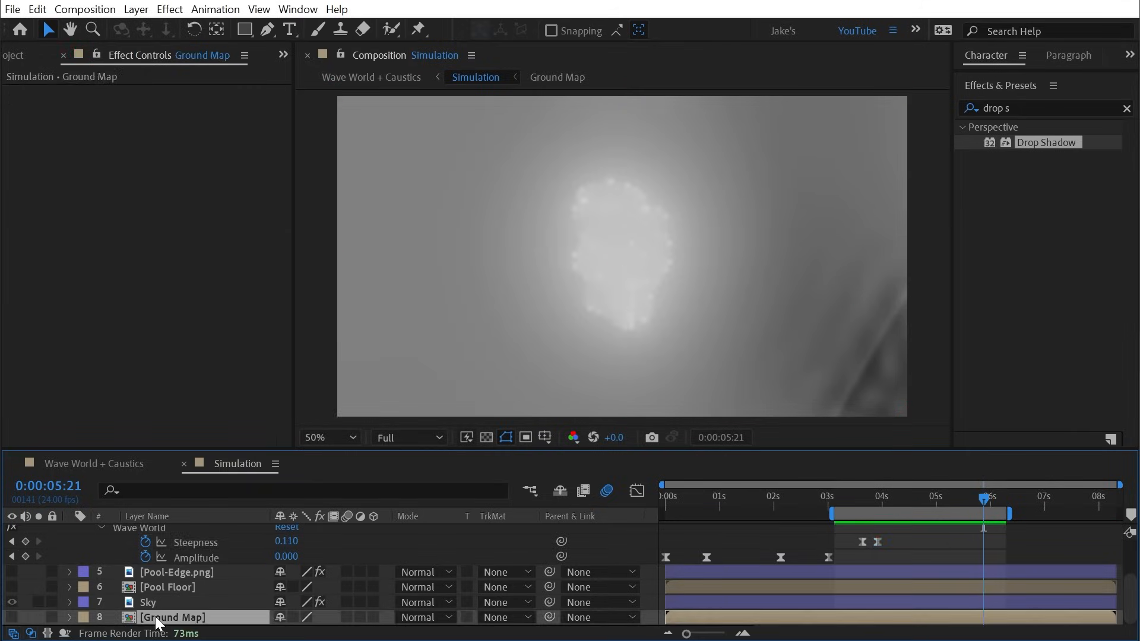
key("ctrl+alt+shift+t")
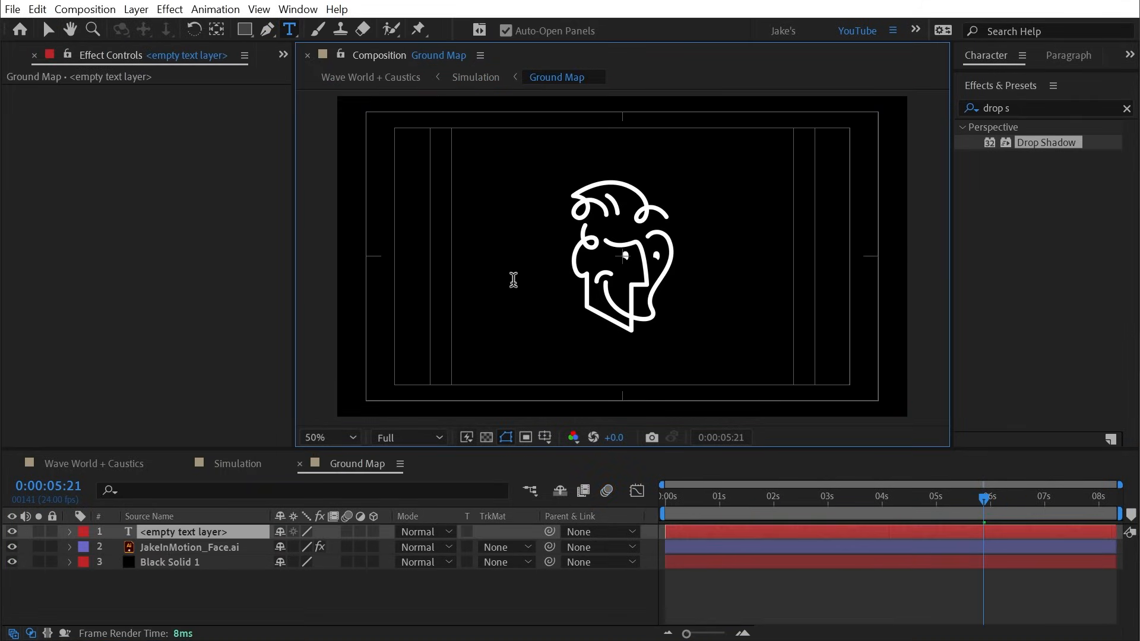
type("No Swimming")
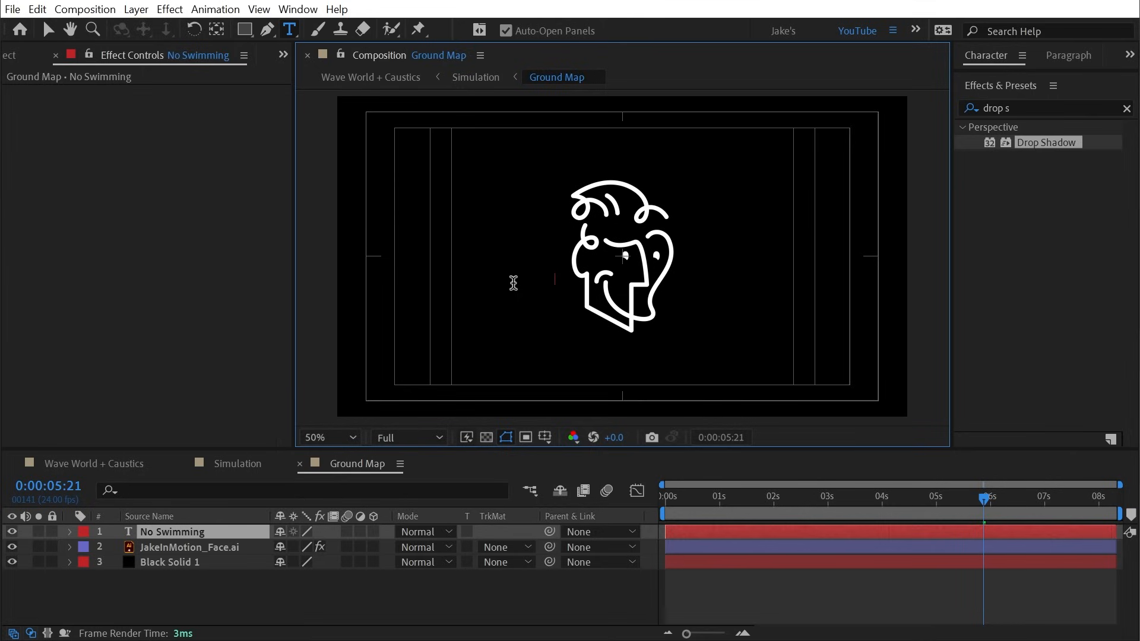
key("KP_Enter")
Make the No Swimming text white at 250 px near the frame's centre, and hide the JakeInMotion_Face.ai layer.
left_click_drag(991, 70, 1025, 194)
left_click(1079, 109)
left_click_drag(986, 137, 1045, 138)
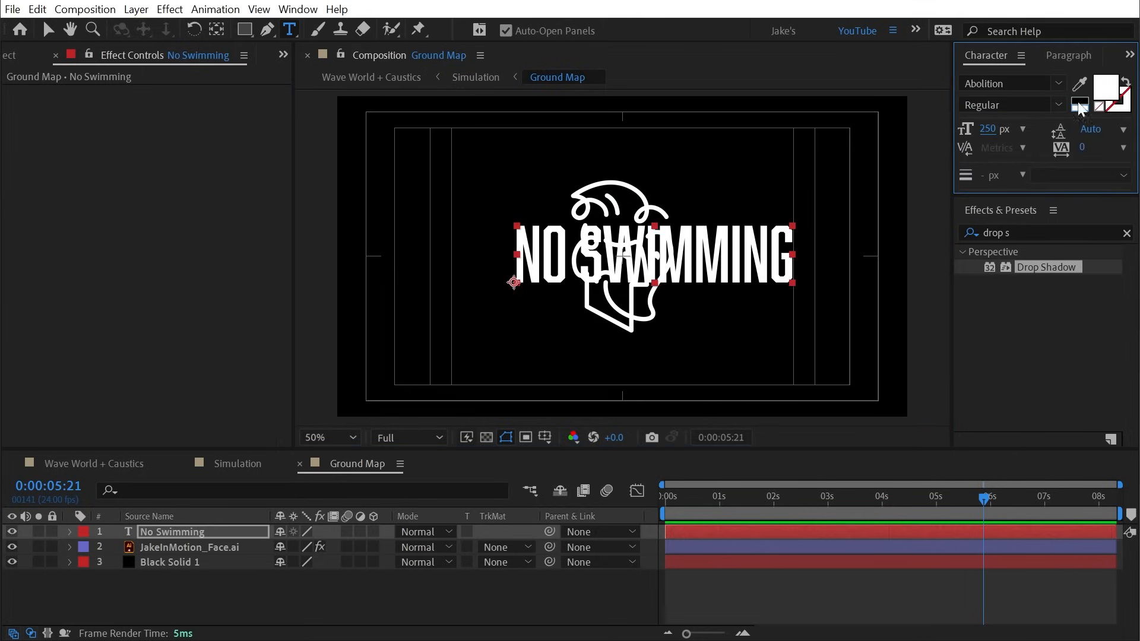
key("v")
left_click(12, 547)
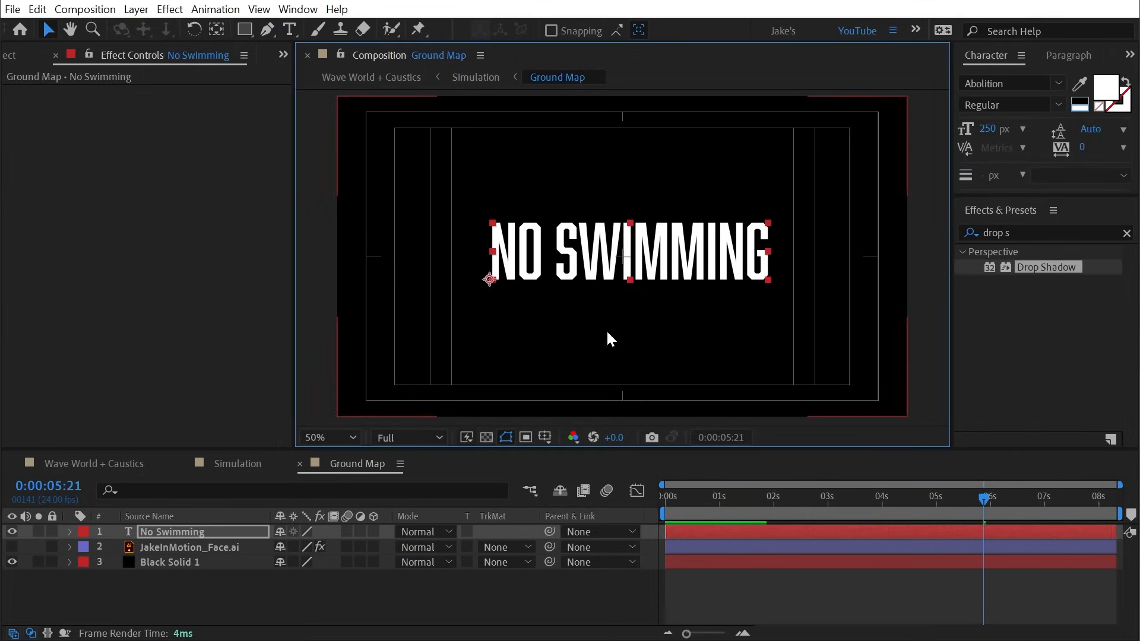
Return to the Simulation composition and preview the text's effect on the full caustics water from 3:06.
left_click(237, 463)
left_click_drag(847, 497, 839, 497)
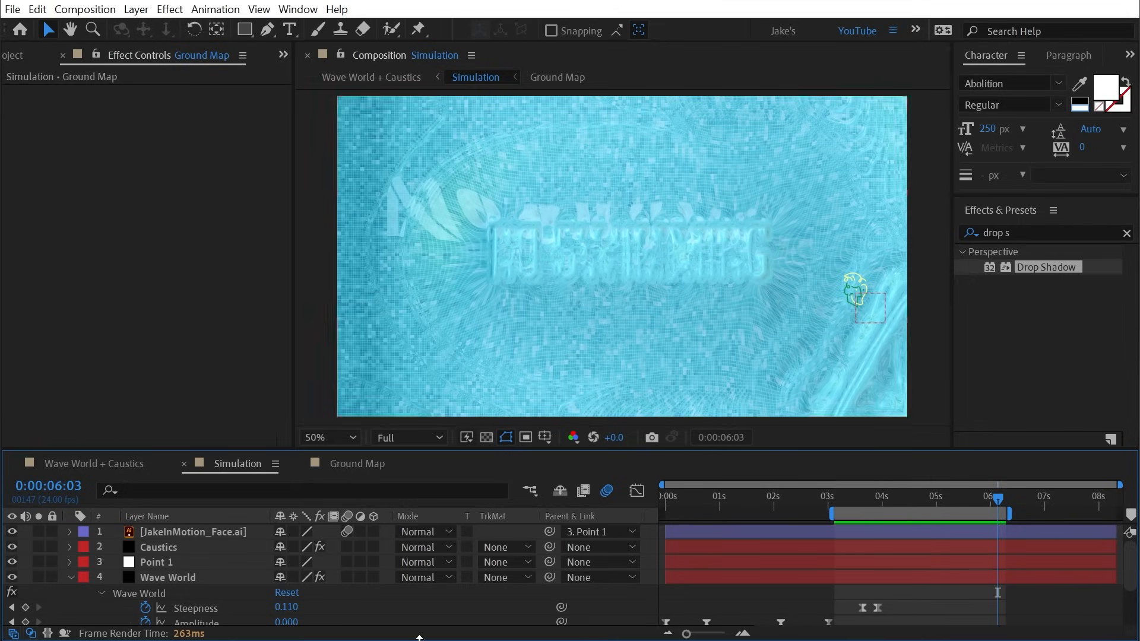
left_click_drag(908, 502, 842, 498)
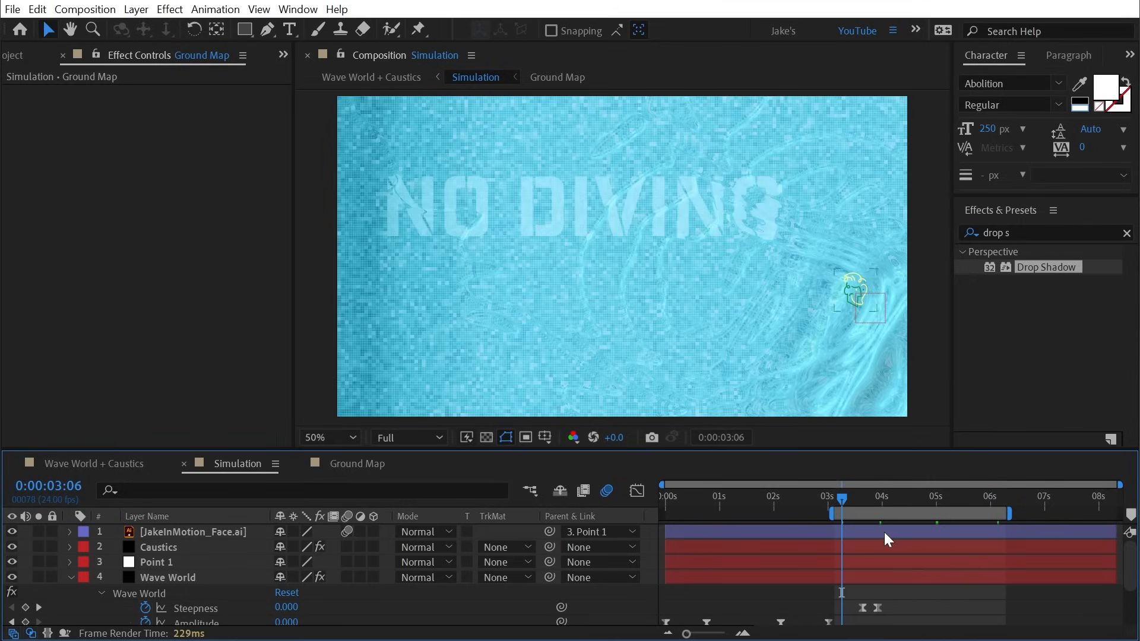
key("space")
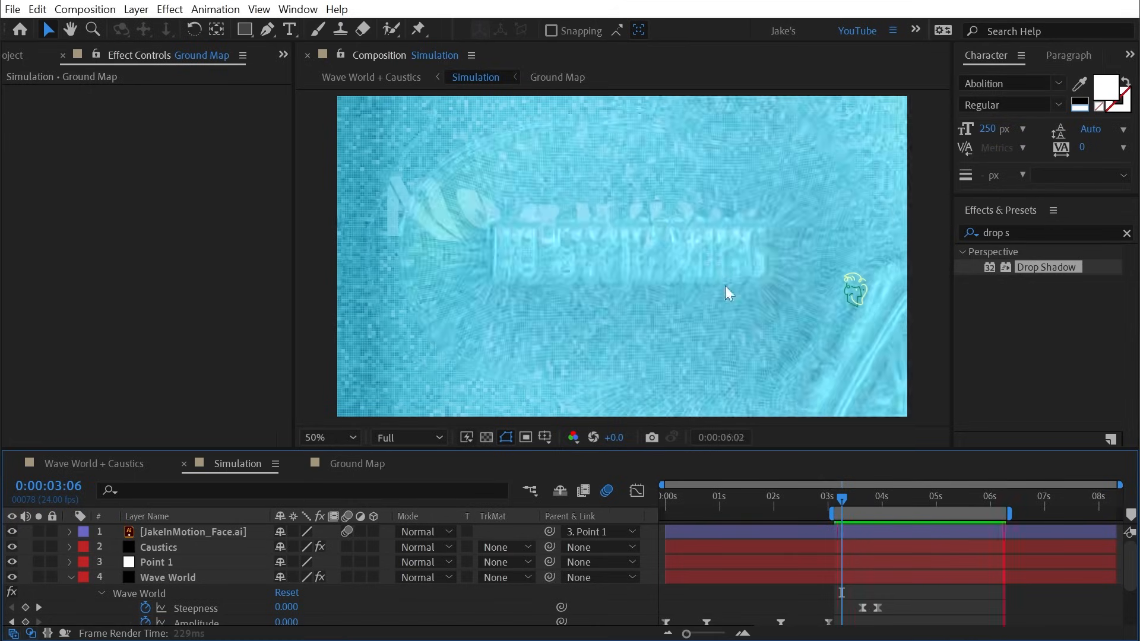
key("space")
Duplicate the Ground Map layer, place the visible copy above Caustics, and set its blending mode to Screen.
scroll(126, 586, "down", 3)
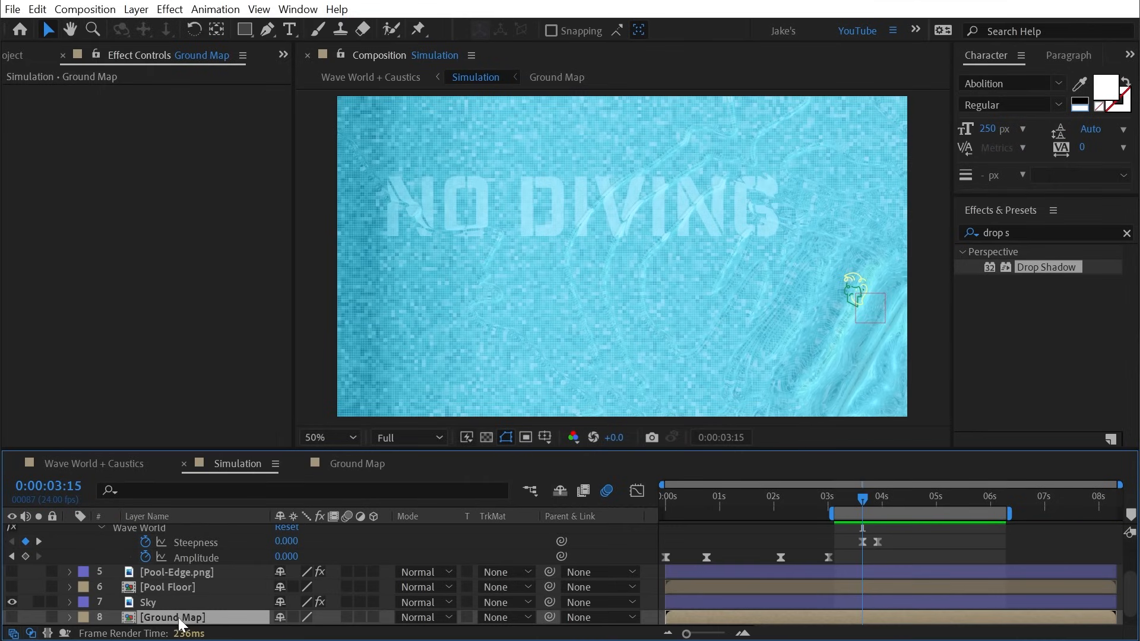
key("ctrl+d")
left_click_drag(172, 603, 184, 543)
left_click(11, 547)
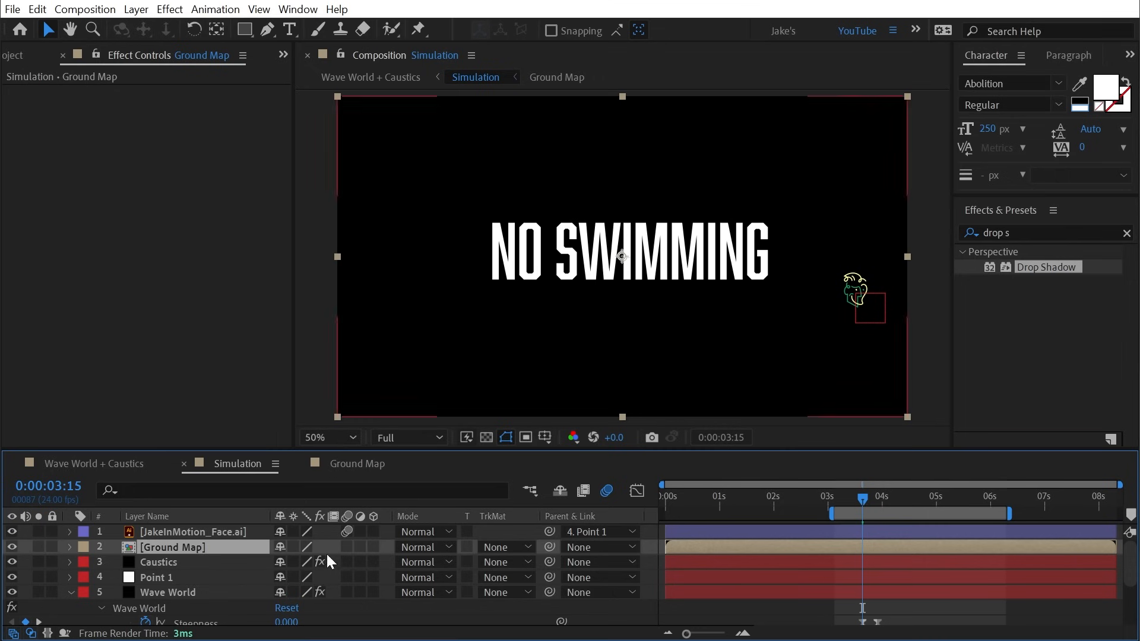
left_click(423, 546)
left_click(449, 605)
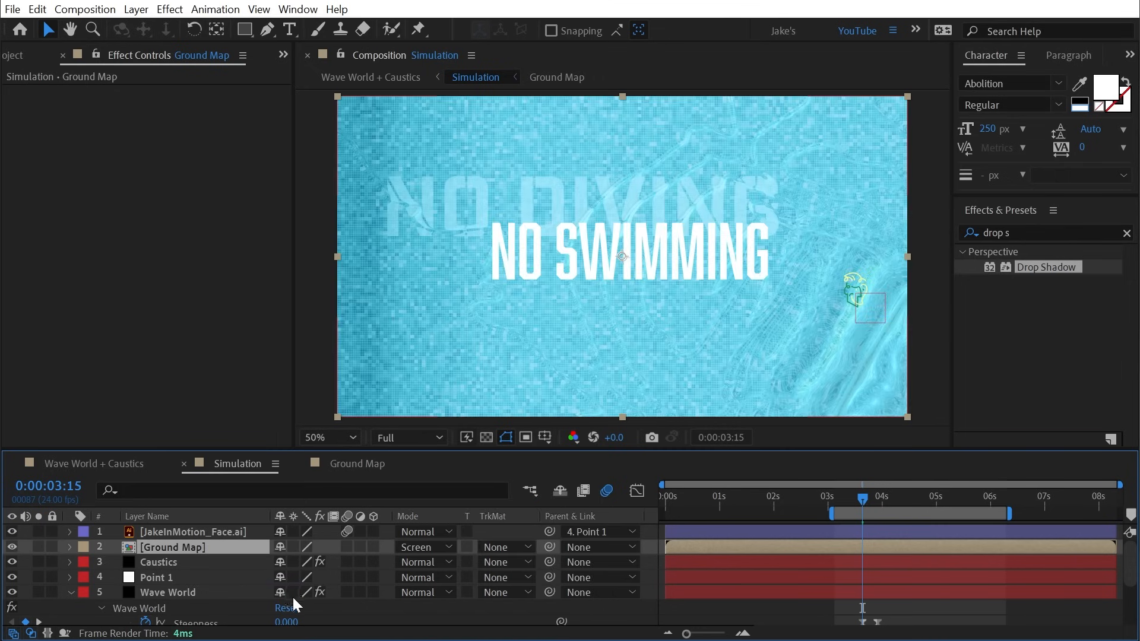
Set the upper Ground Map layer's Opacity to 67% after previewing it over the water.
key("t")
left_click_drag(255, 561, 208, 565)
key("space")
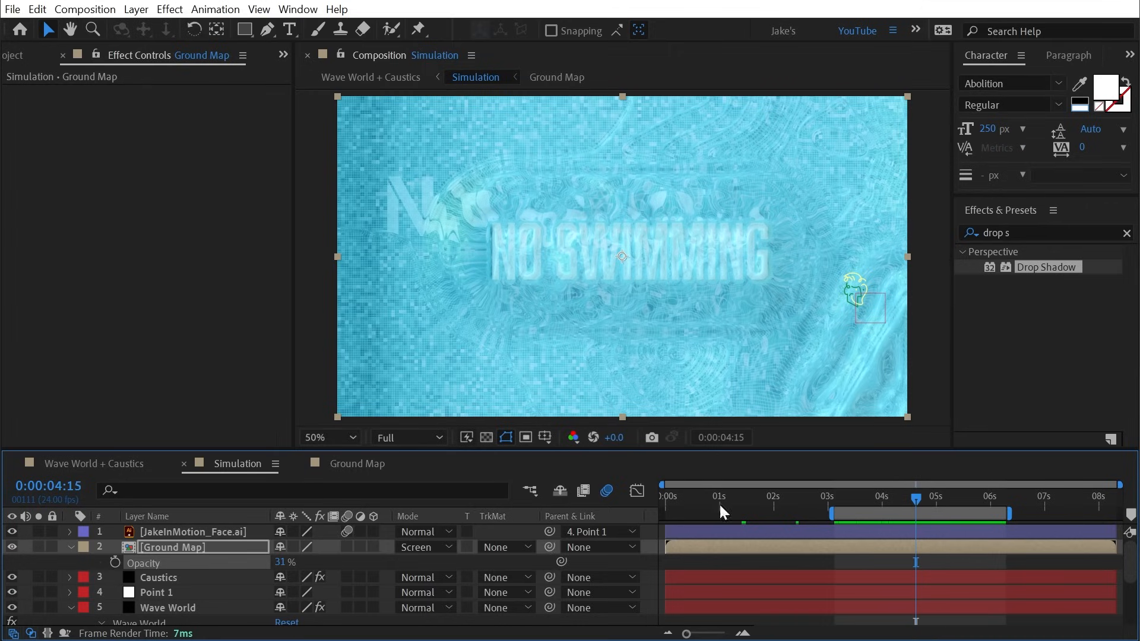
left_click_drag(283, 561, 315, 562)
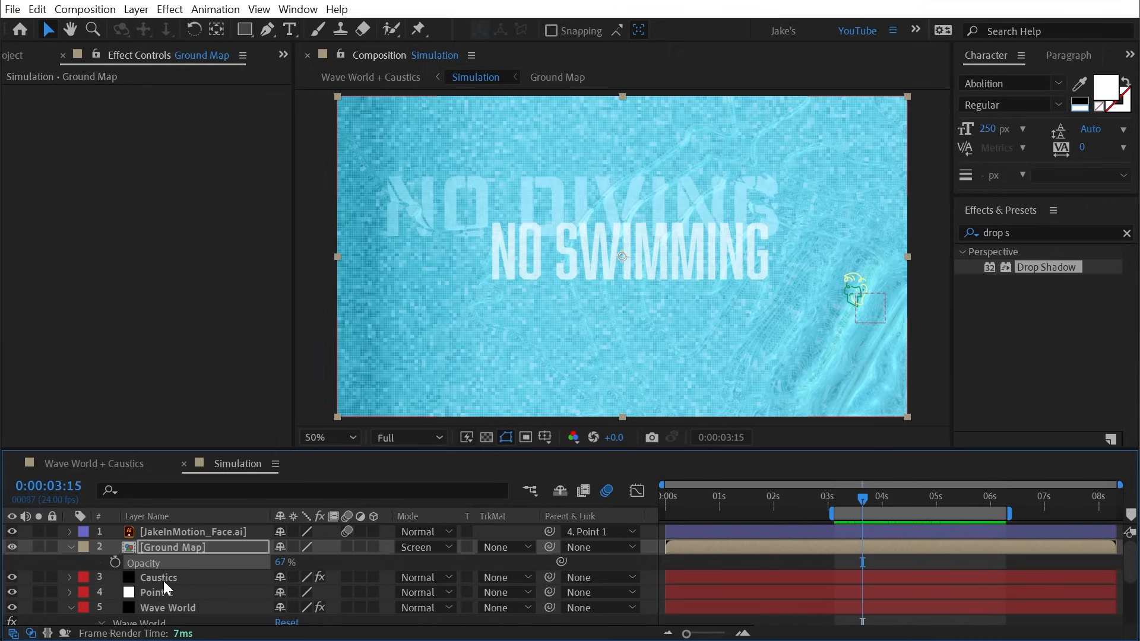
Keyframe the upper Ground Map's Opacity to fade in from 3:15 to 67% alongside the Steepness keyframes, and preview it.
left_click(168, 547)
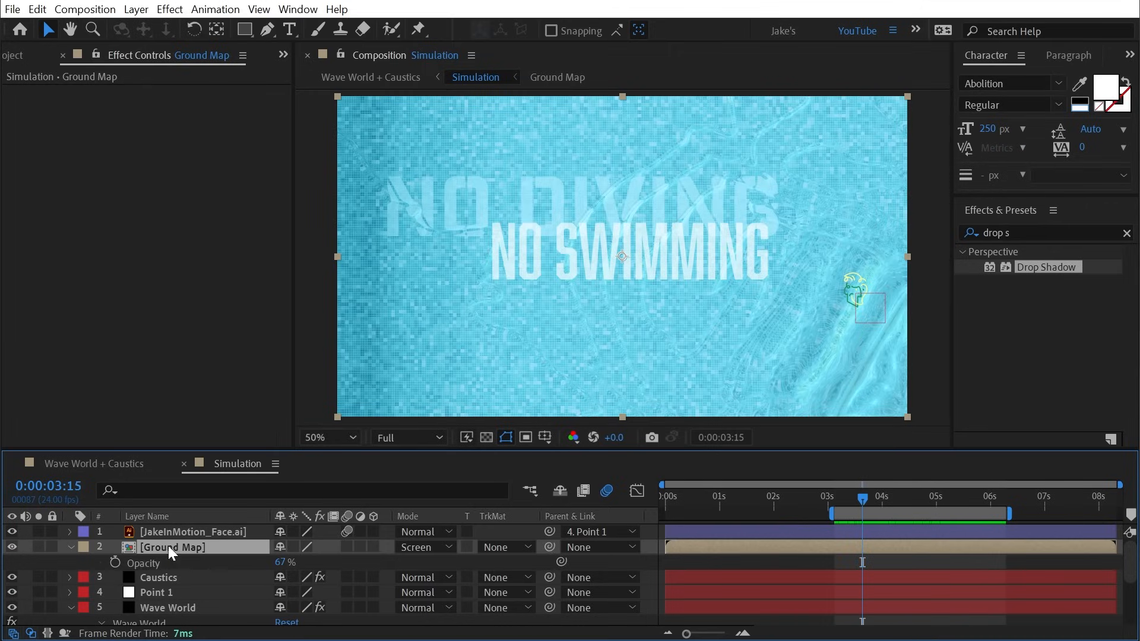
scroll(917, 586, "down", 3)
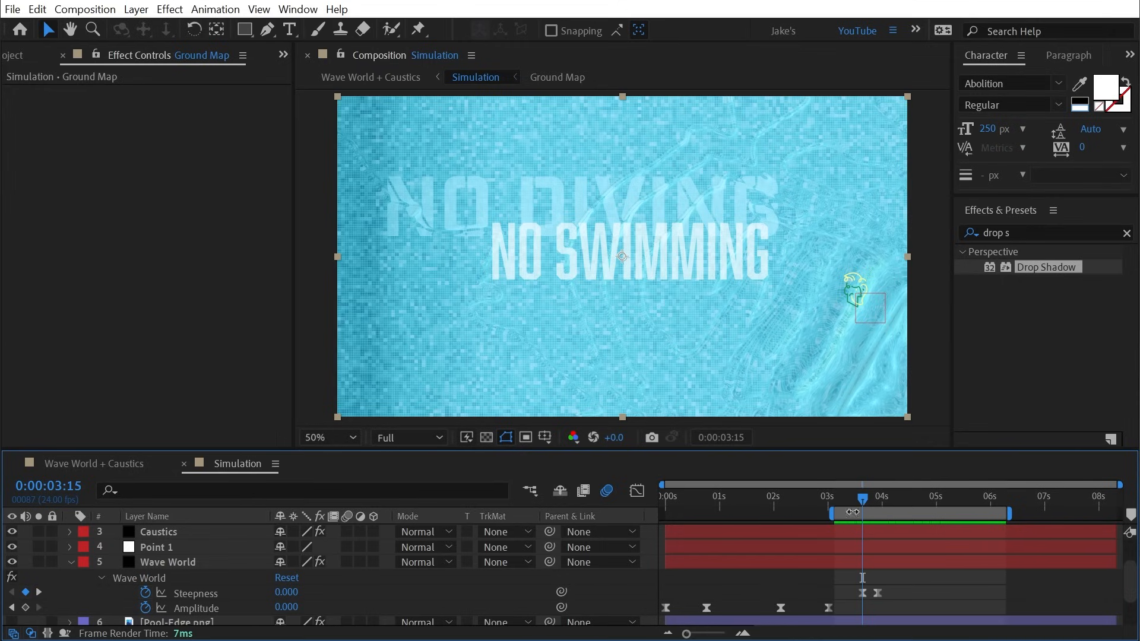
mouse_move(865, 505)
left_mouse_down()
mouse_move(878, 502)
mouse_move(863, 498)
left_mouse_up()
scroll(880, 546, "up", 3)
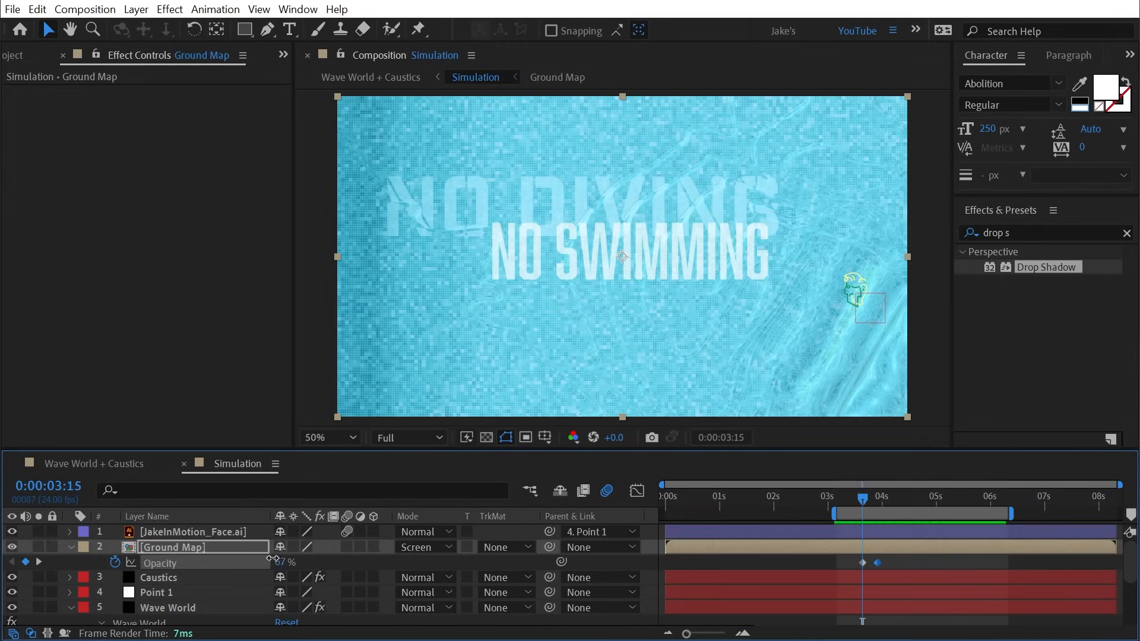
left_click_drag(279, 562, 119, 561)
key("space")
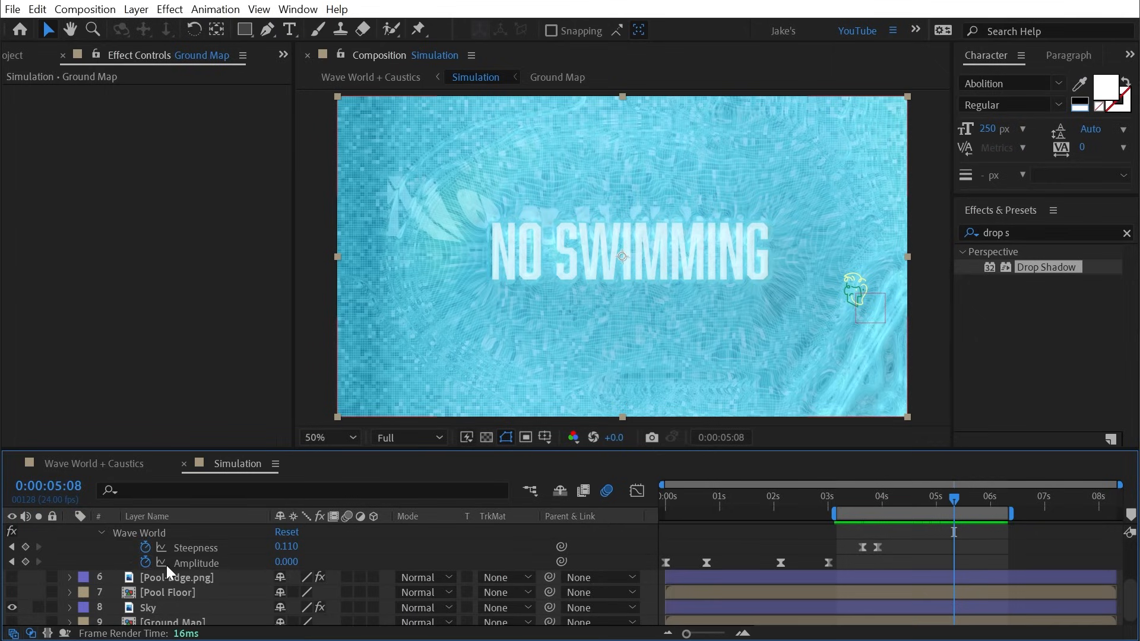
Review Wave World's settings and the No Swimming text in Ground Map, ending with Wave World selected in Simulation.
left_click(144, 534)
key("Return")
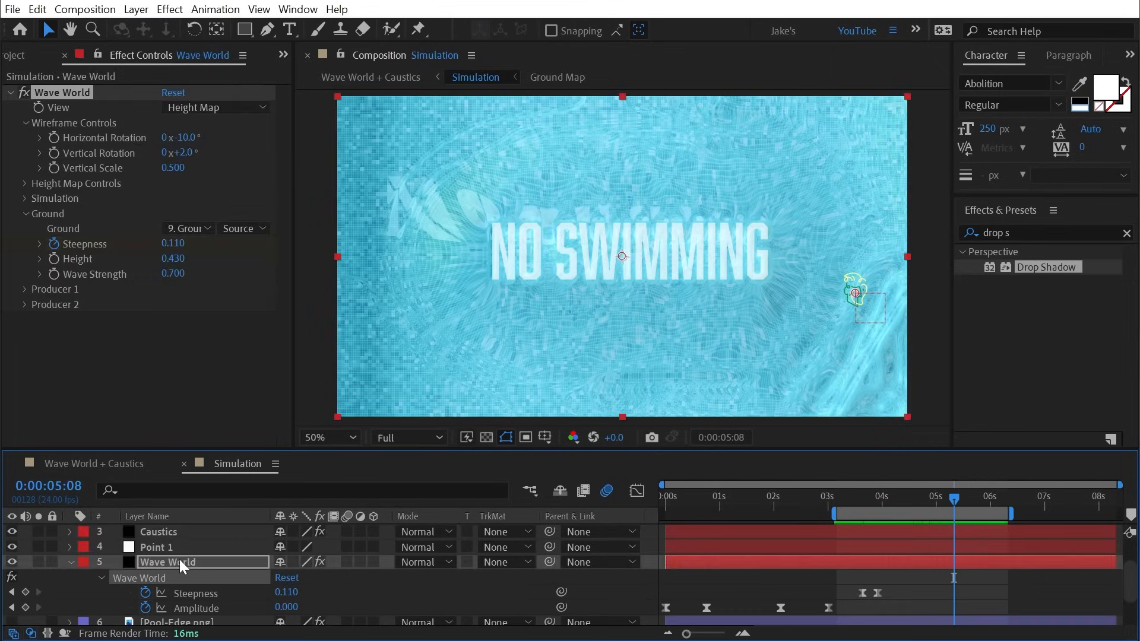
scroll(226, 596, "up", 3)
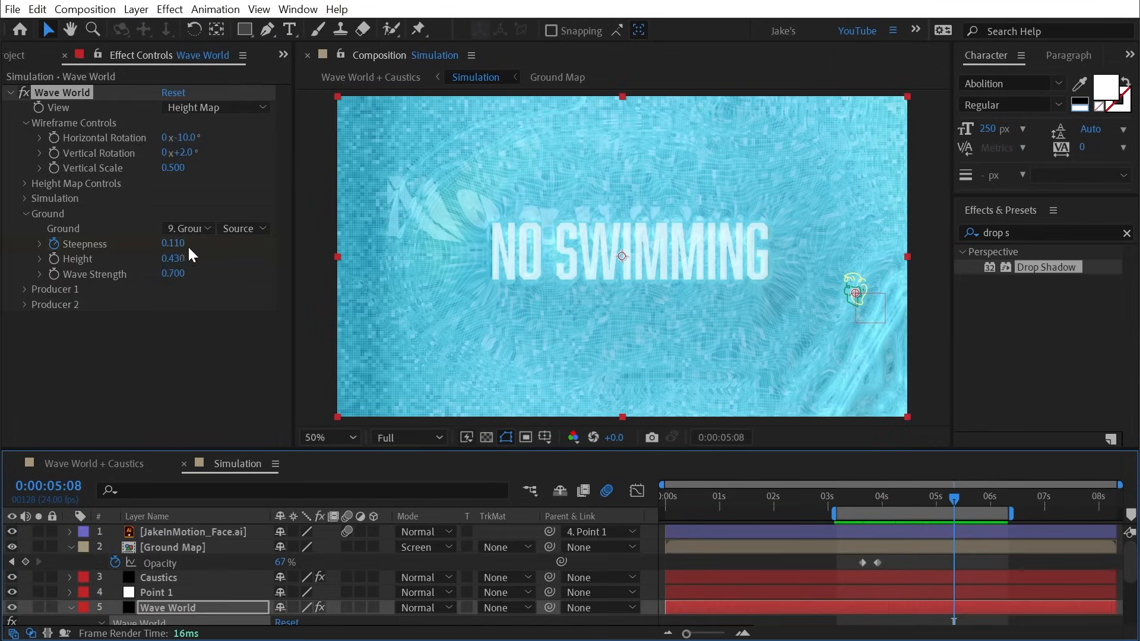
double_click(173, 547)
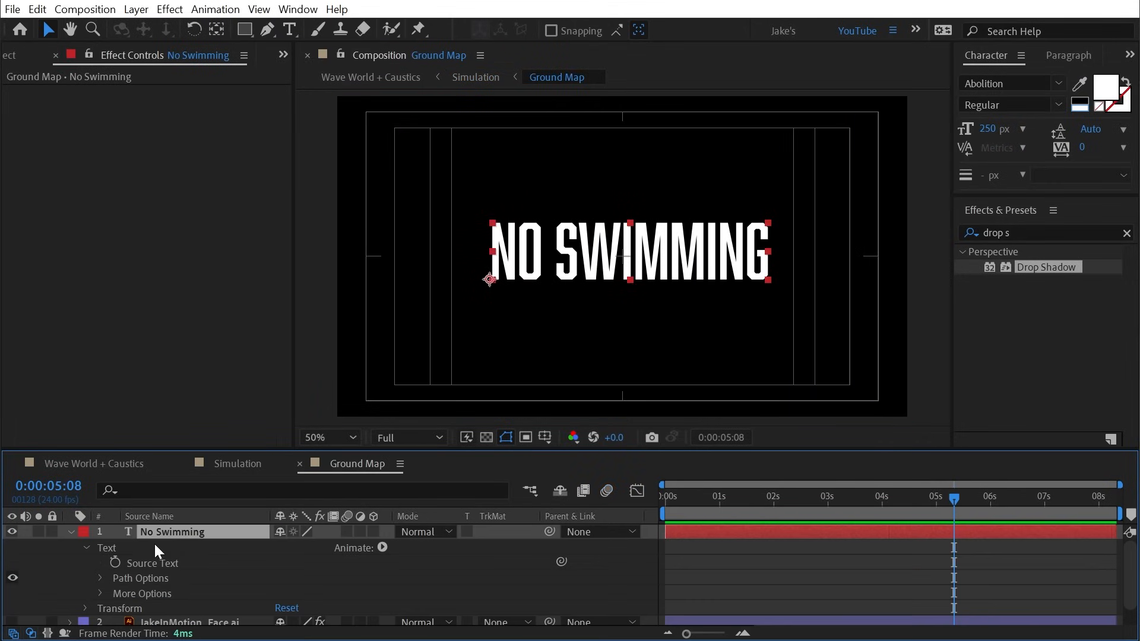
left_click_drag(714, 509, 922, 490)
left_click(300, 464)
left_click(189, 606)
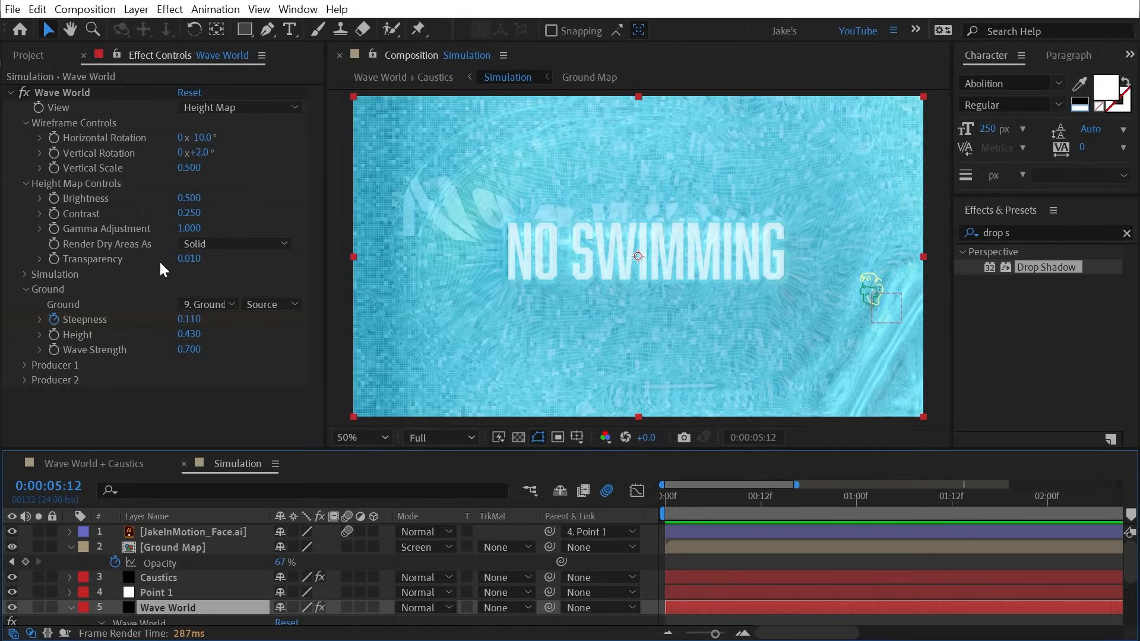
Solo Wave World and inspect the raised text in Wireframe Preview before restoring the Height Map view.
left_click(39, 606)
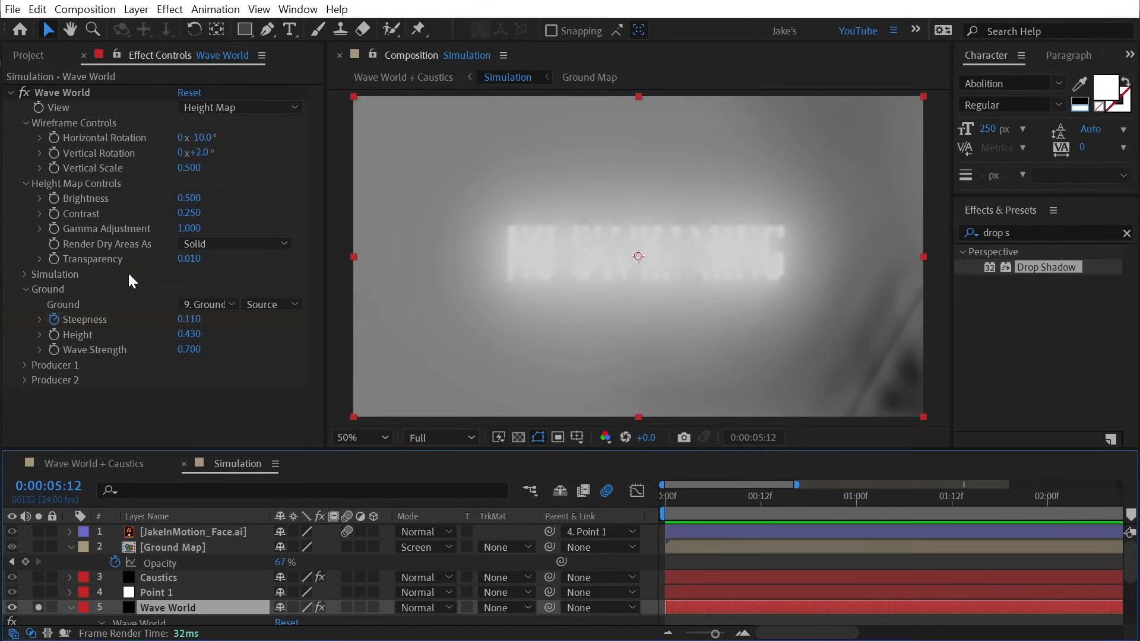
left_click(206, 111)
left_click(213, 144)
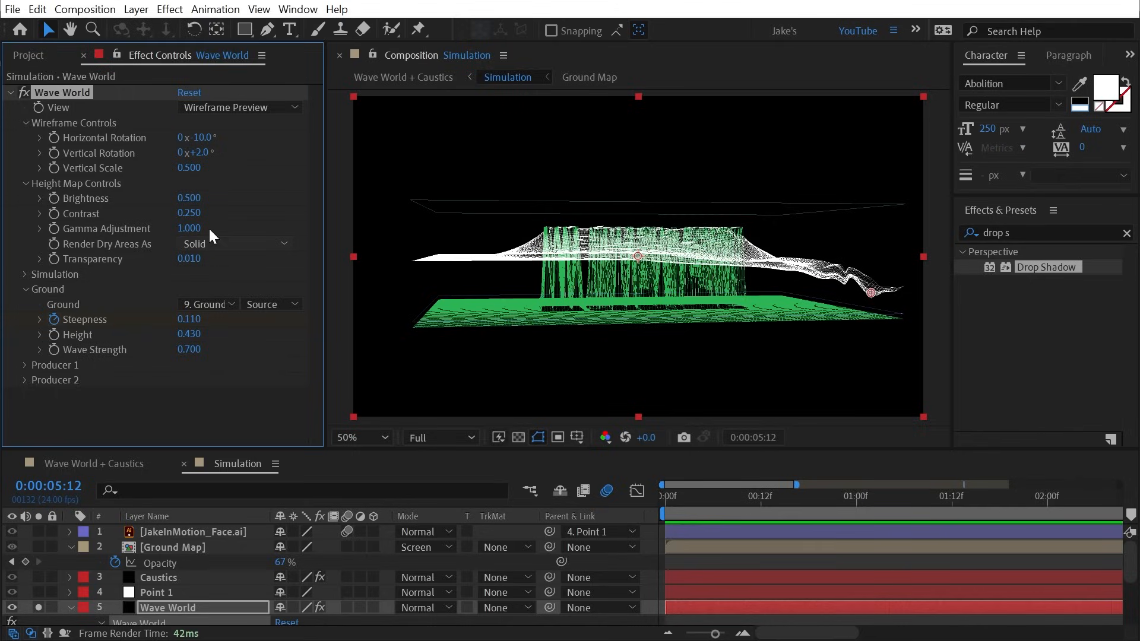
left_click(223, 110)
left_click(227, 125)
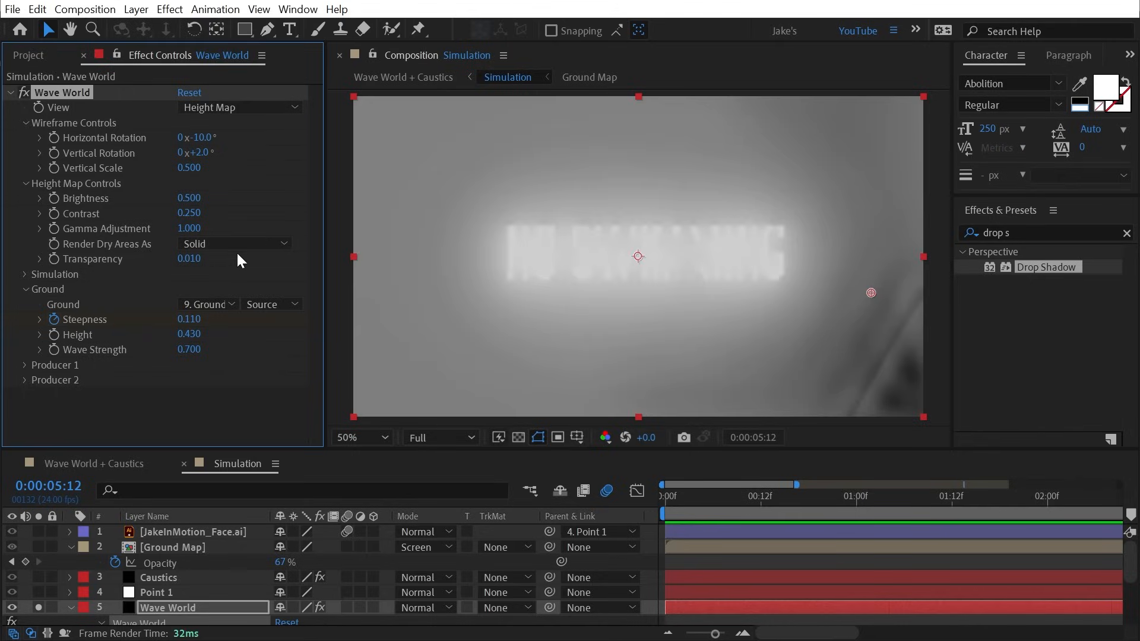
Set Wave World's Render Dry Areas As to Transparent and inspect the letter cutouts against the transparency grid.
key("/")
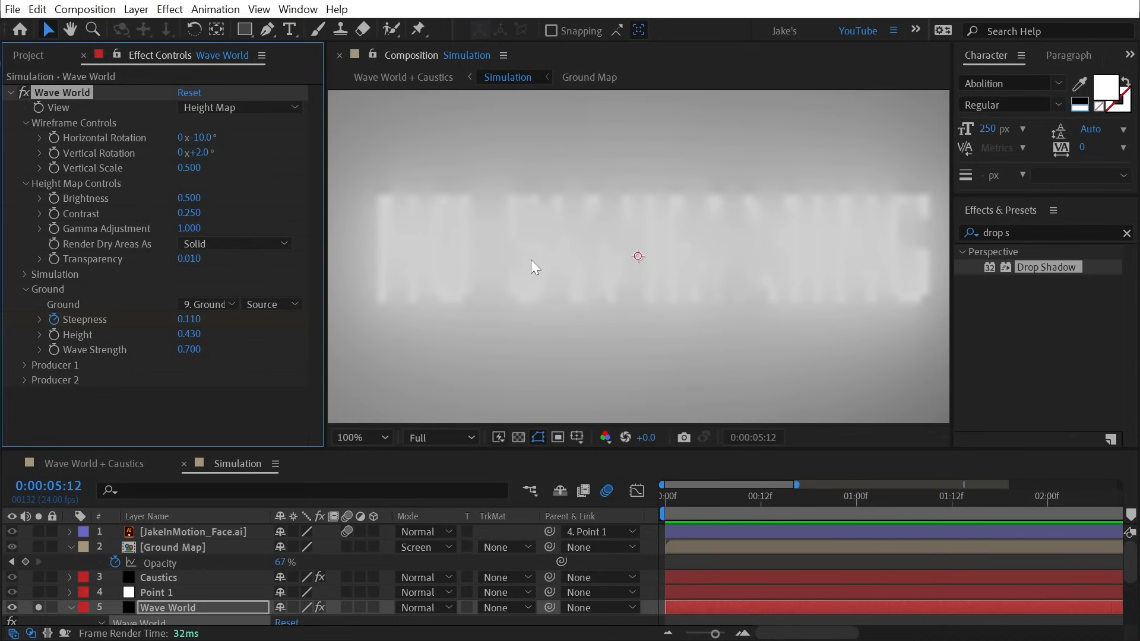
left_click(206, 244)
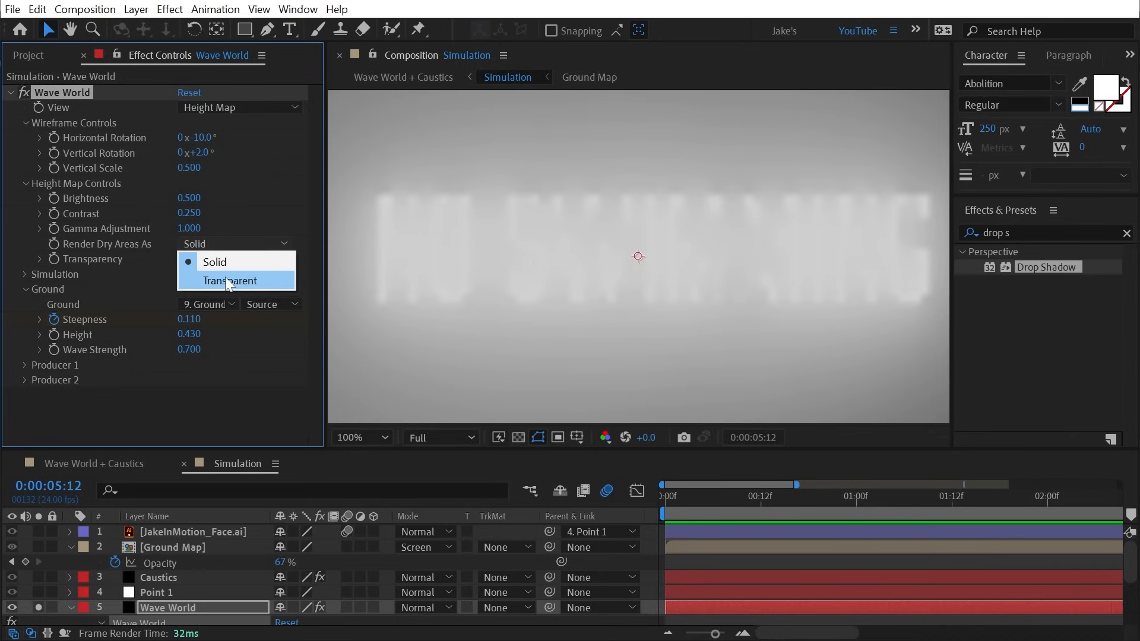
left_click(225, 279)
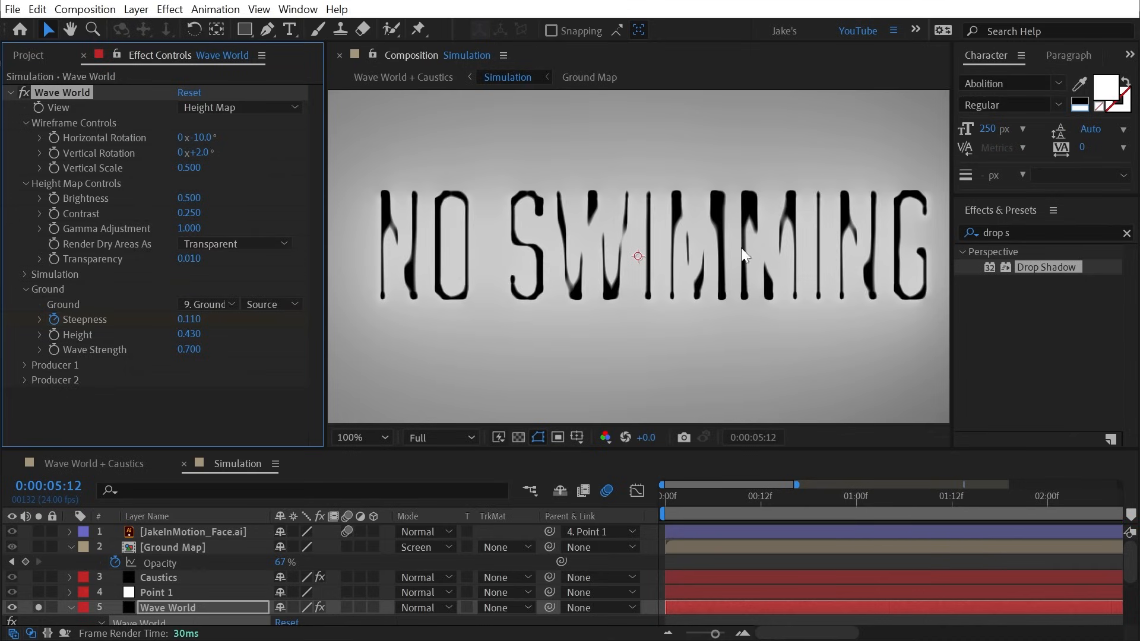
left_click(517, 437)
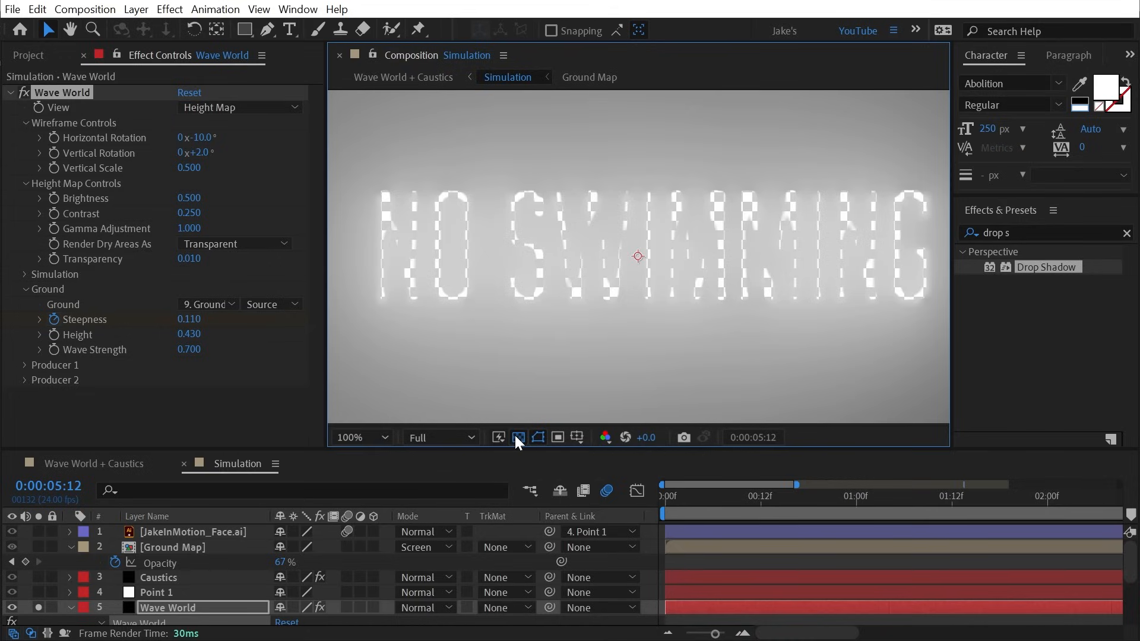
scroll(544, 311, "down", 2)
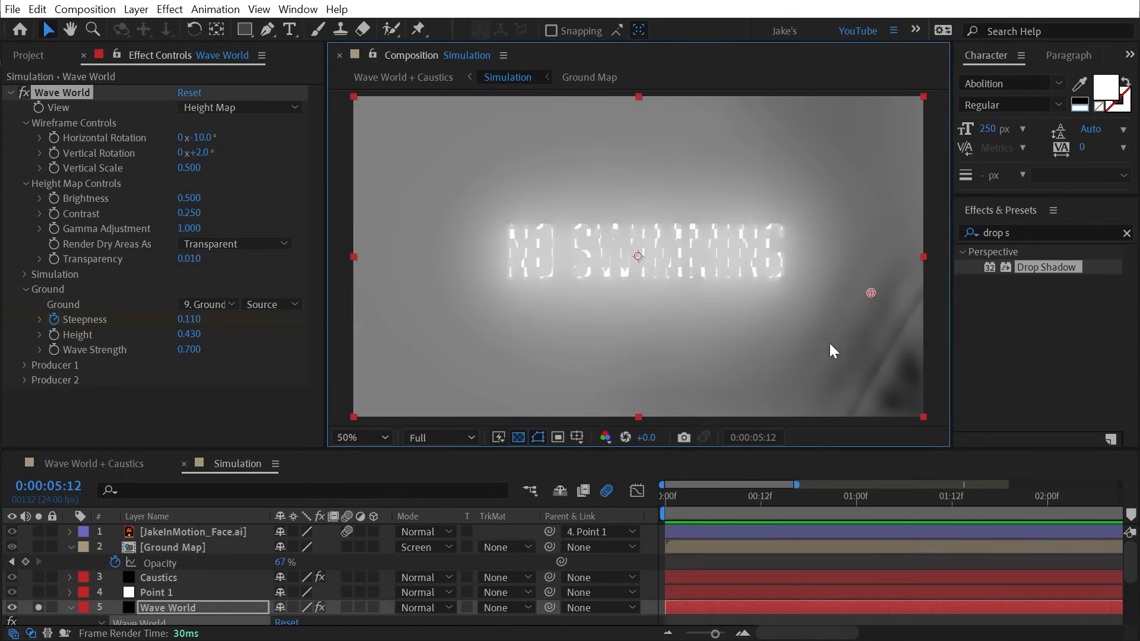
Try raising Wave World's Transparency to 0.071 to compare the water against the transparency grid, and reset it to 0.010.
scroll(658, 344, "up", 1)
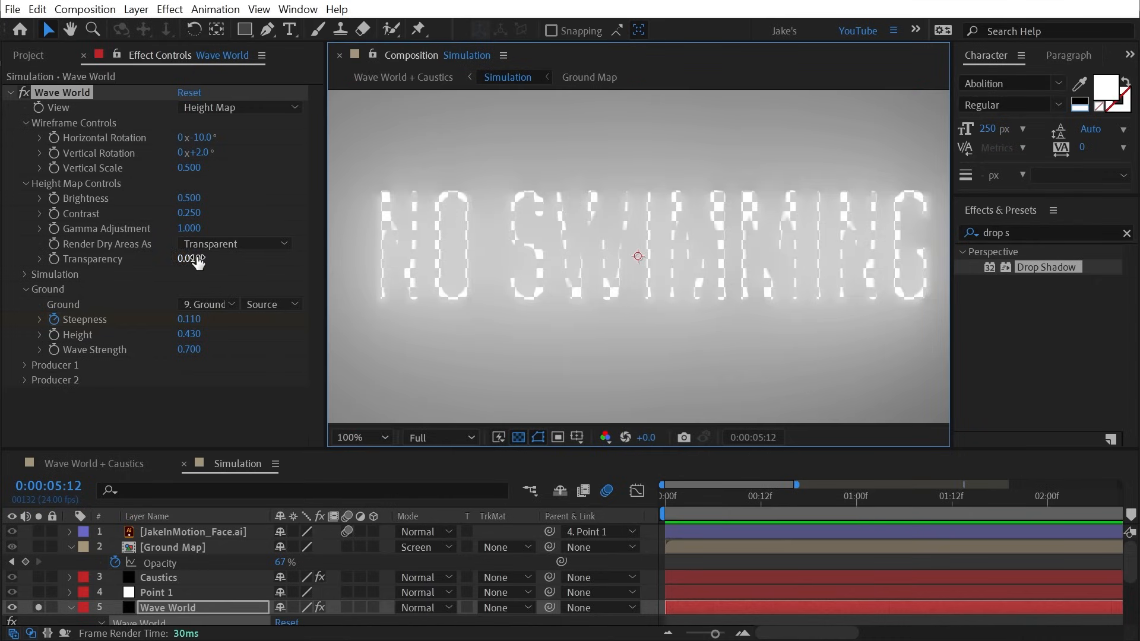
left_click_drag(189, 263, 374, 295)
scroll(525, 262, "down", 1)
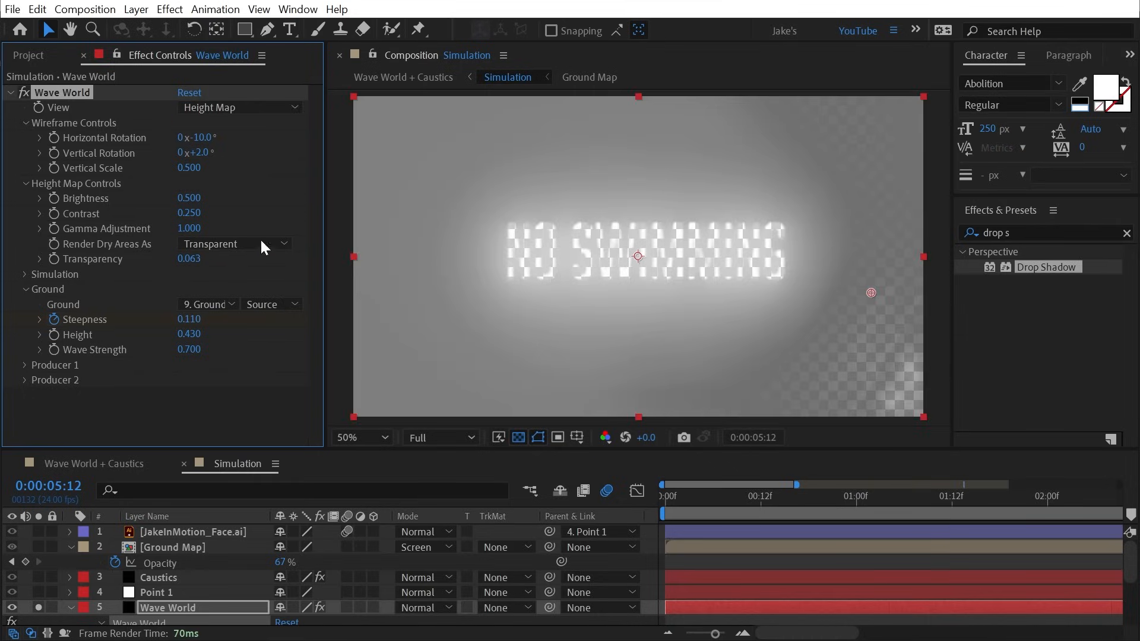
left_click_drag(191, 259, 255, 277)
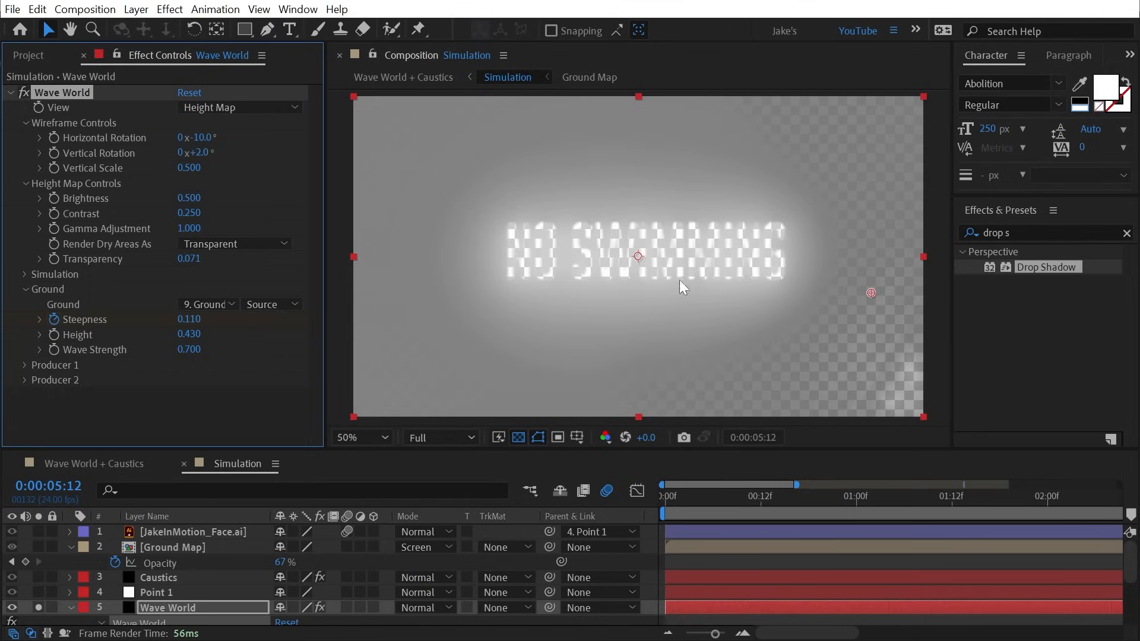
right_click(102, 257)
left_click(181, 404)
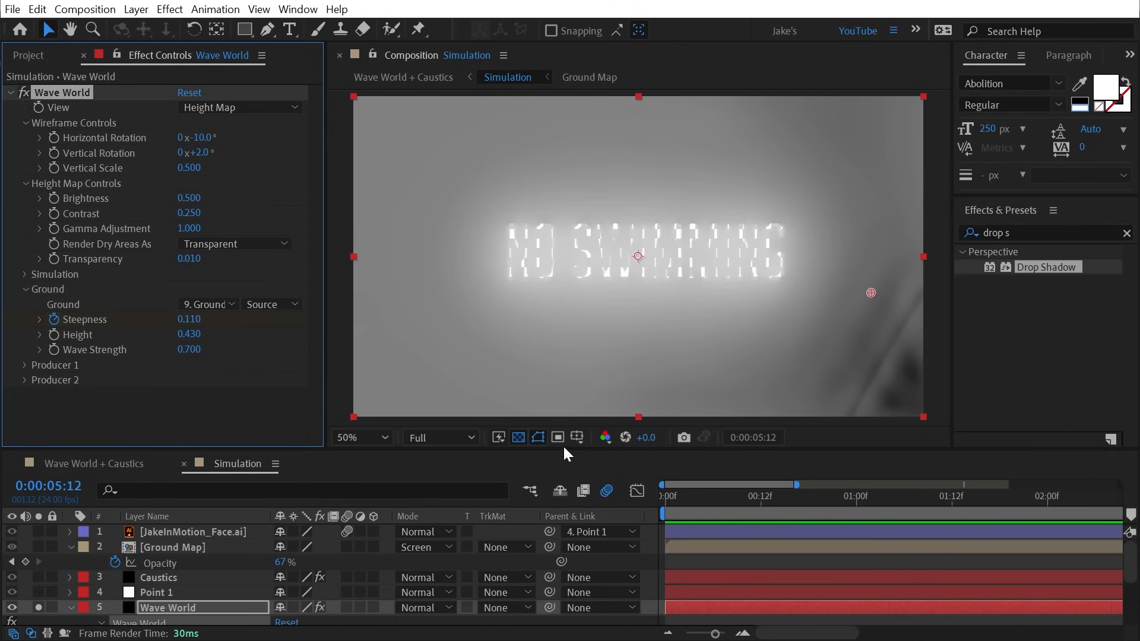
Set Wave World's Render Dry Areas As to Solid and preview the result in the Wave World + Caustics composition.
left_click(246, 243)
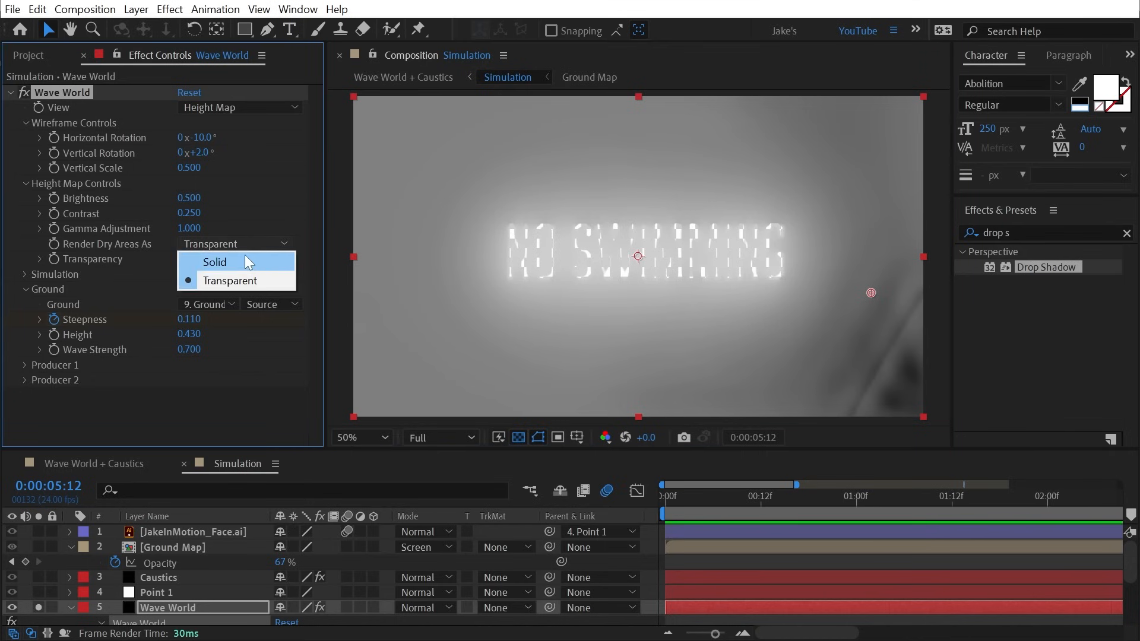
left_click(244, 255)
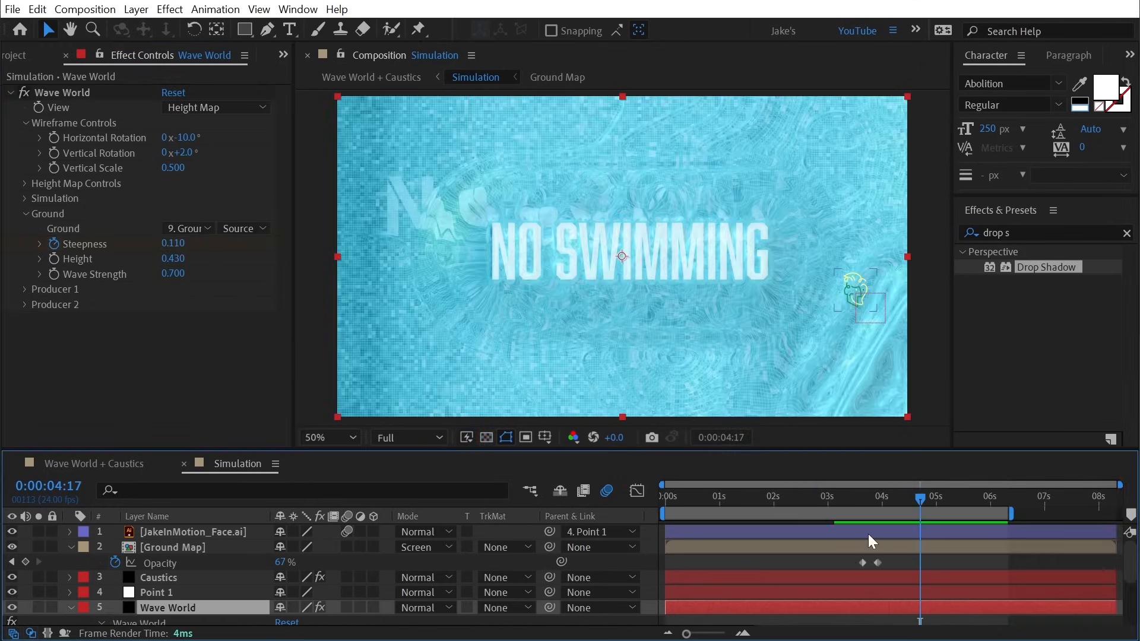
left_click(123, 465)
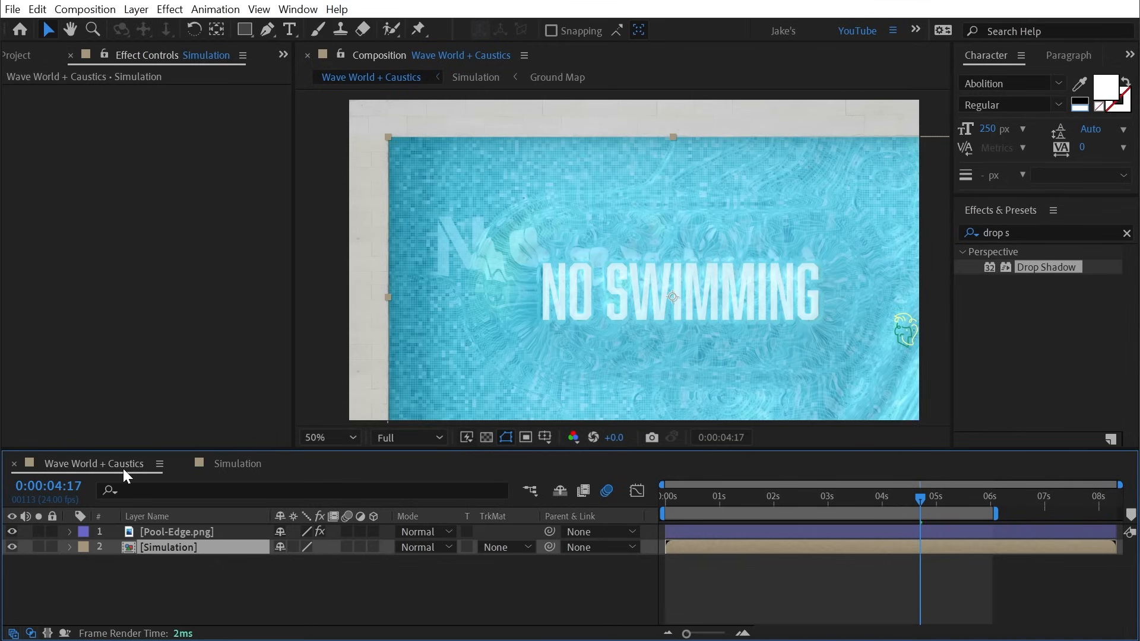
key("space")
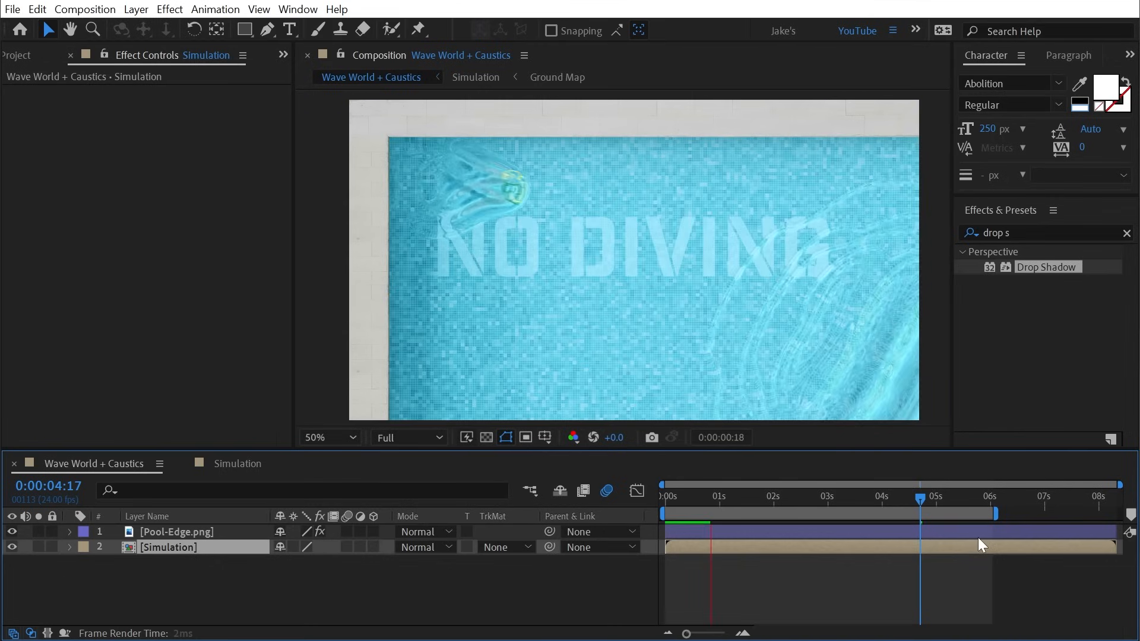